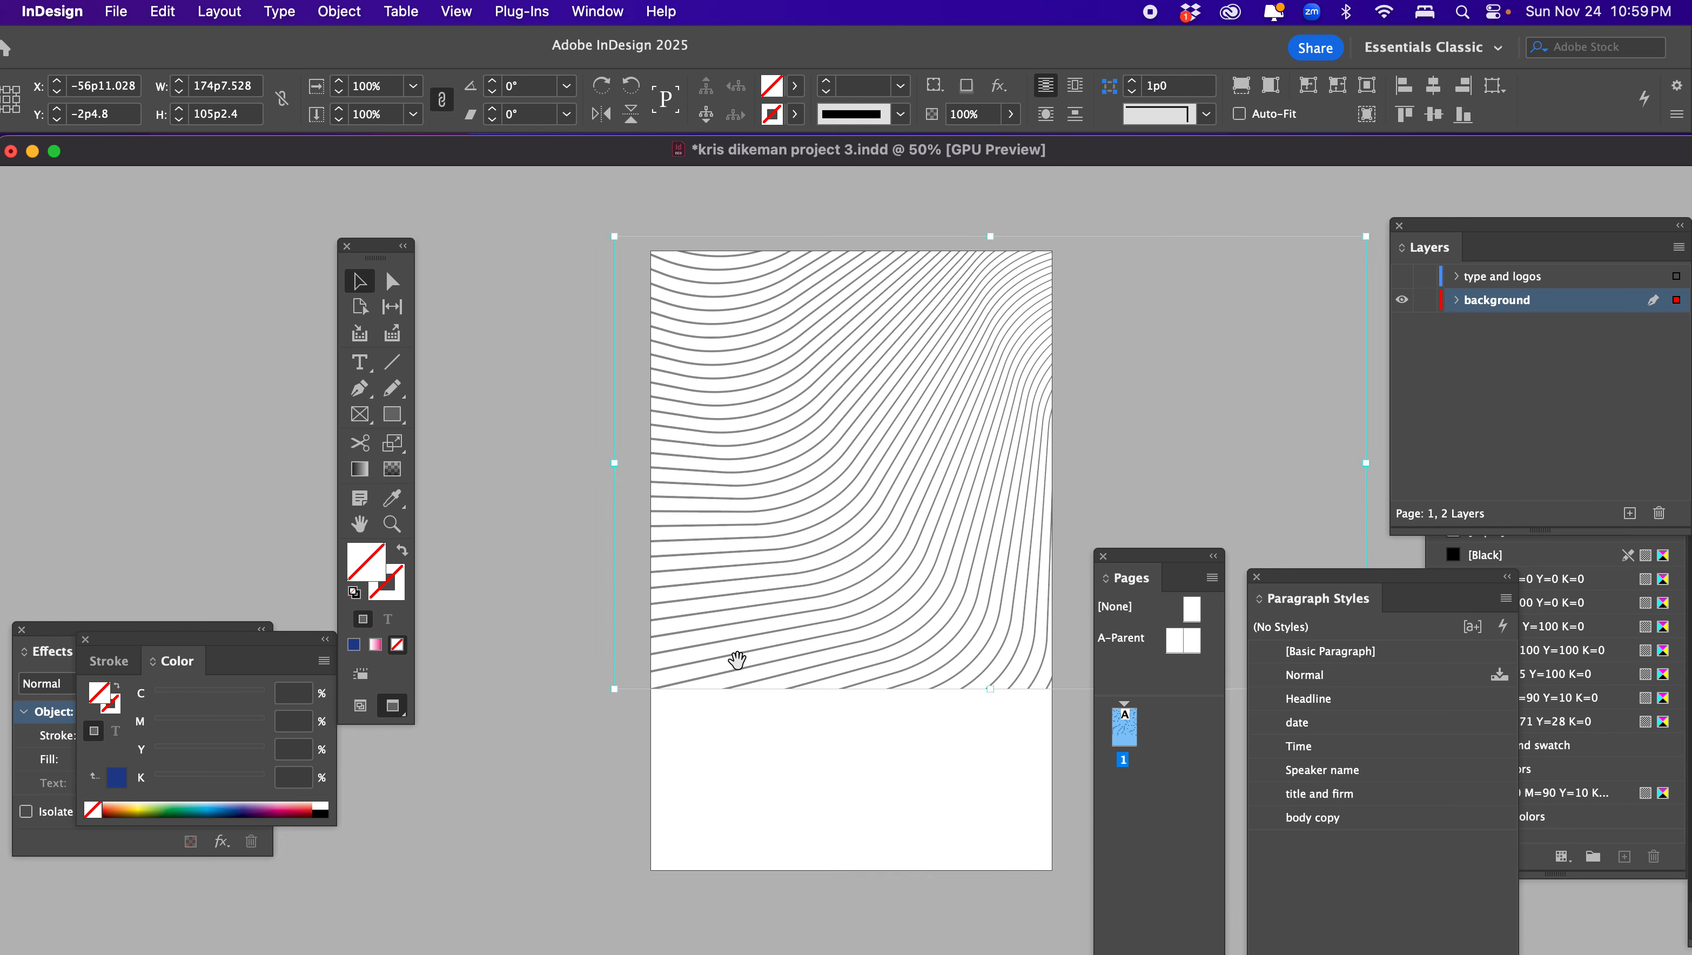
Try to enlarge the line-pattern graphic proportionally until it covers the whole page, and undo the enlargement
drag(616, 689, 382, 880)
click(683, 906)
click(906, 877)
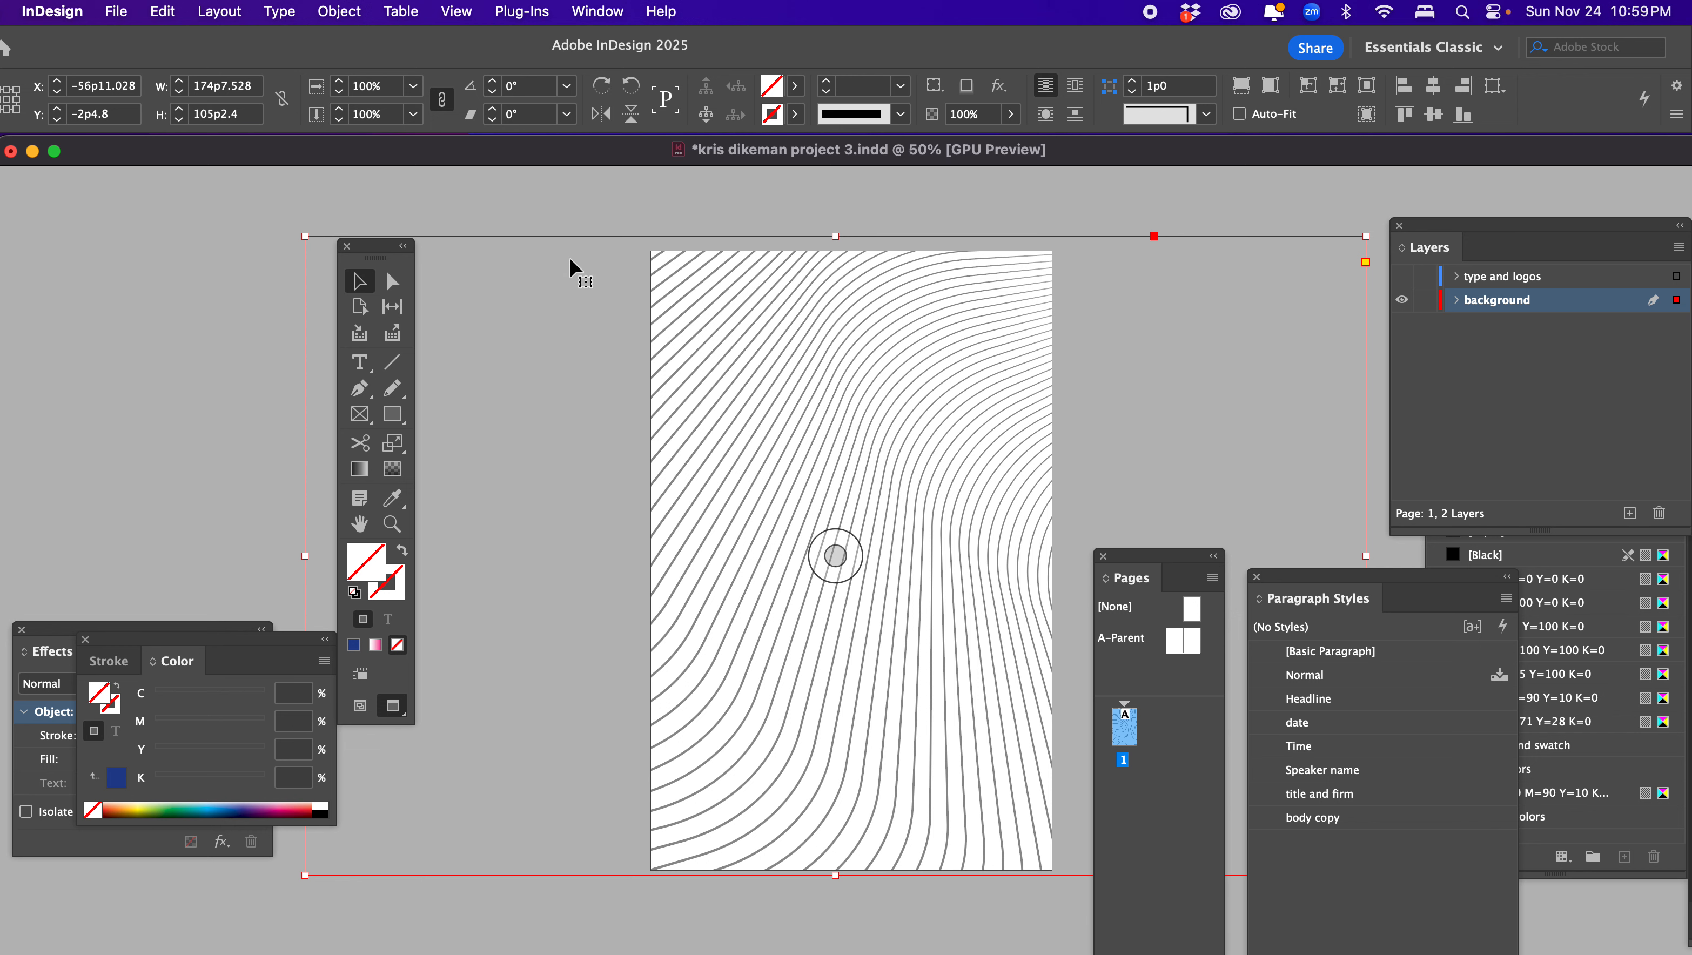
drag(386, 249, 227, 229)
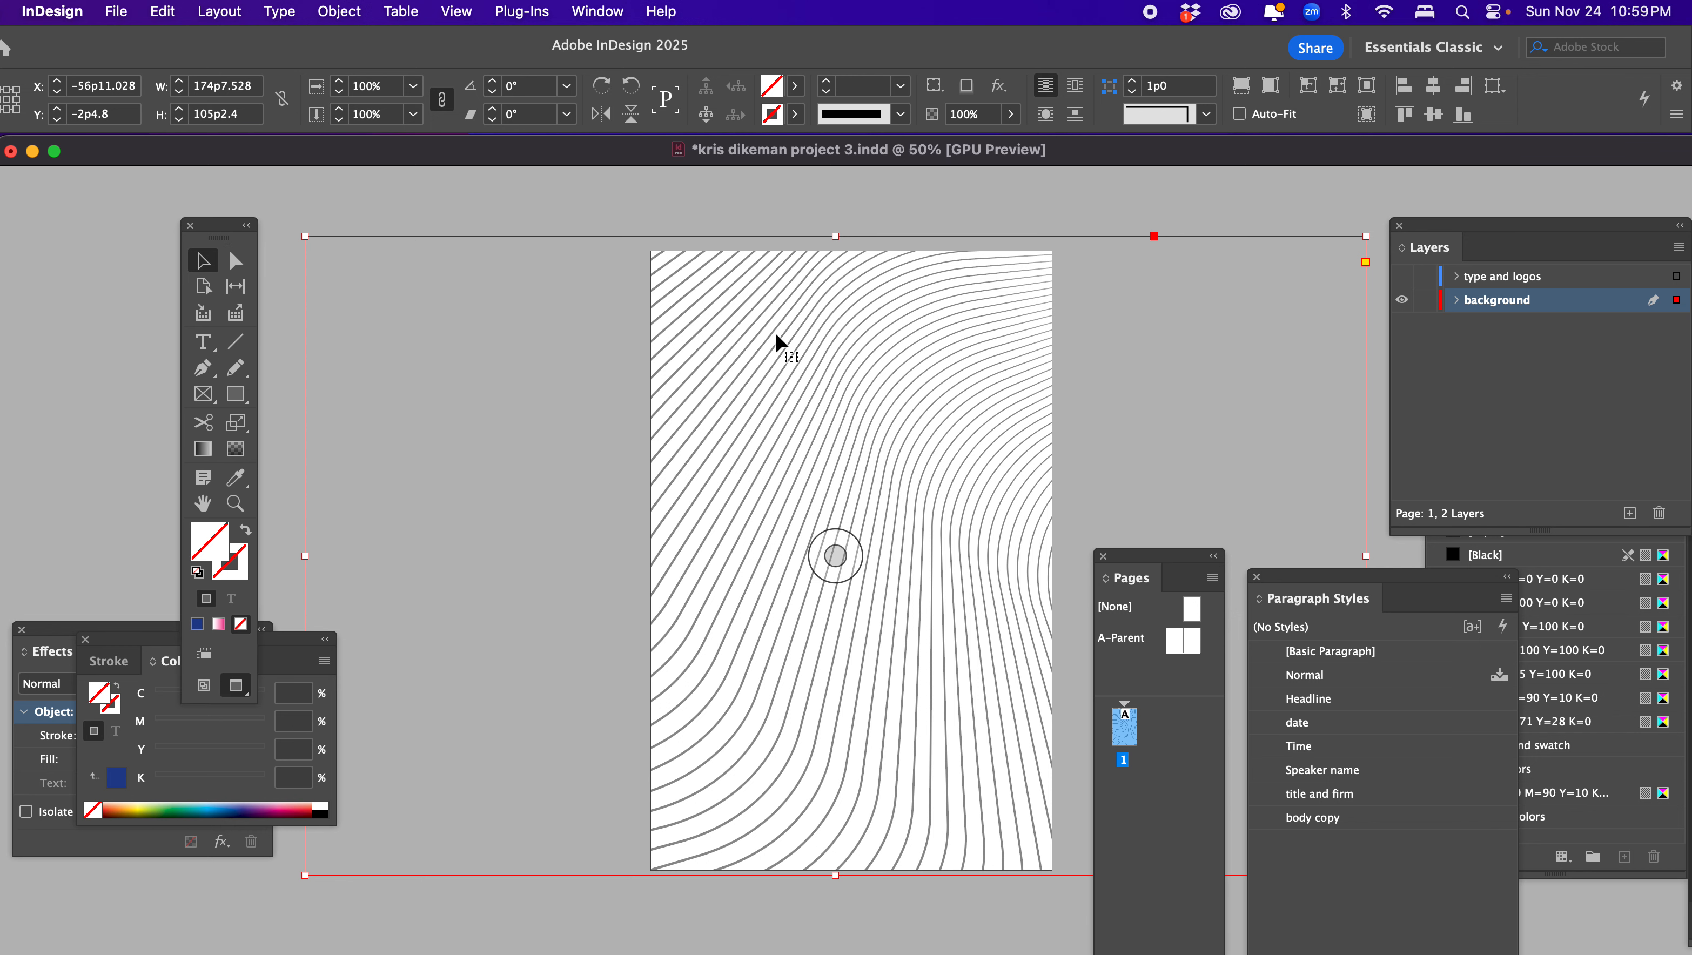
key(super+z)
key(super+z)
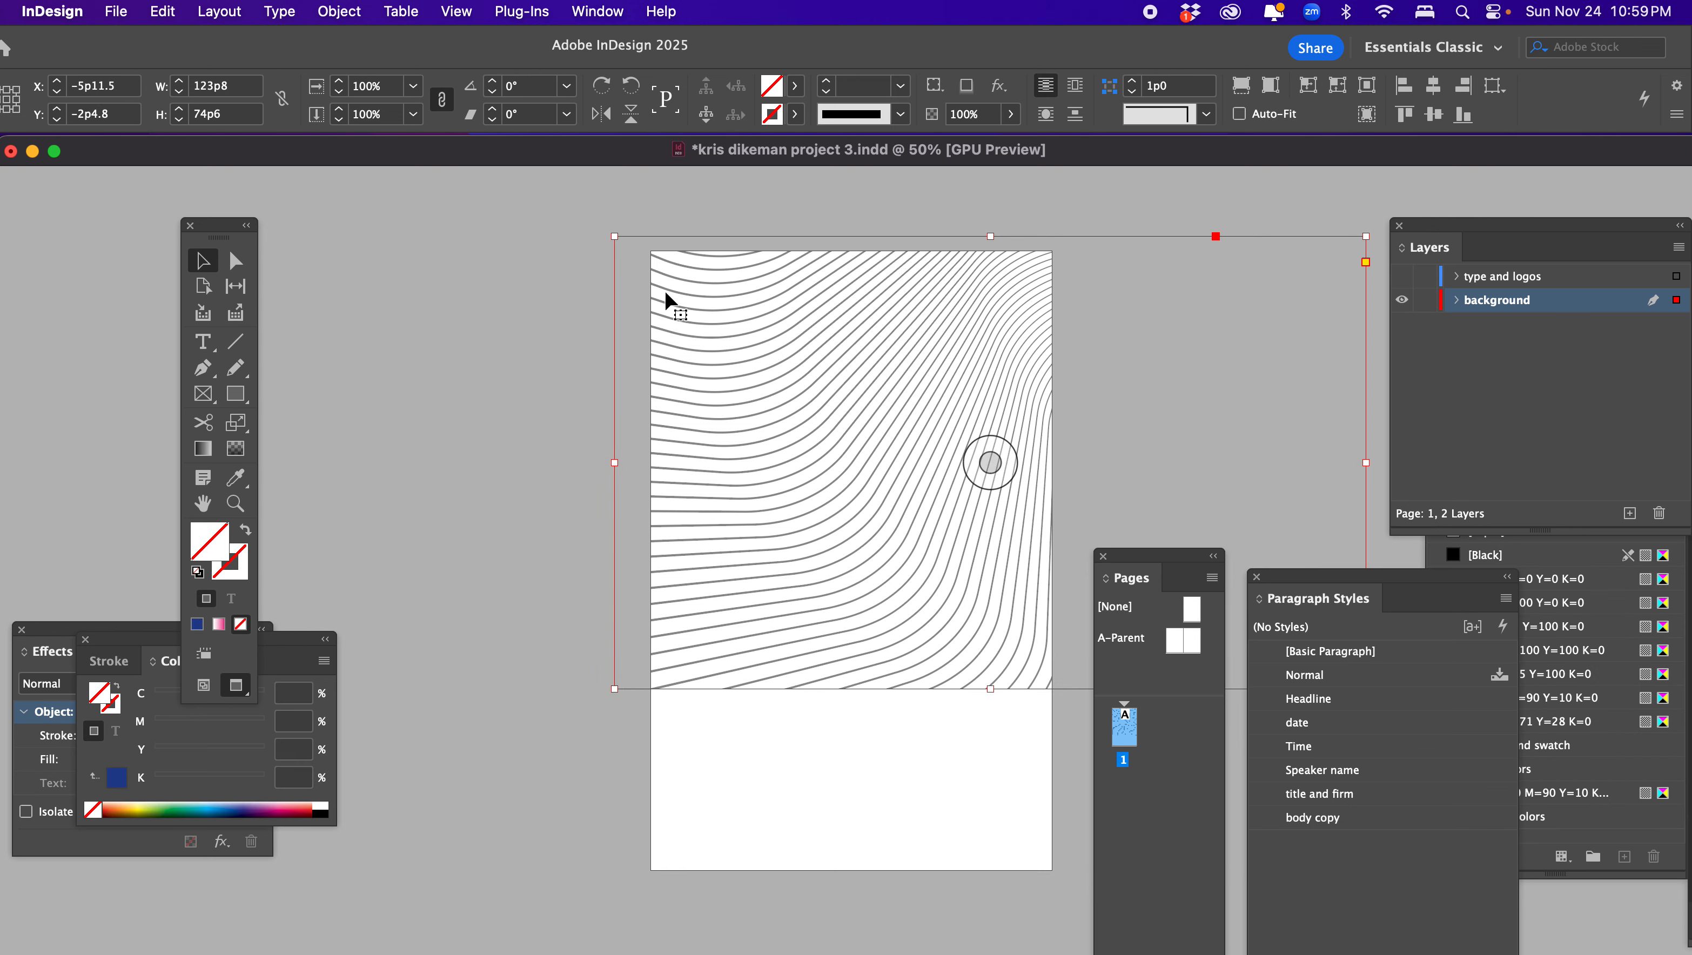
Move the line-pattern graphic lower on the page and shrink it with its frame to about 34p0.1 by 20p5.85
drag(722, 286, 701, 354)
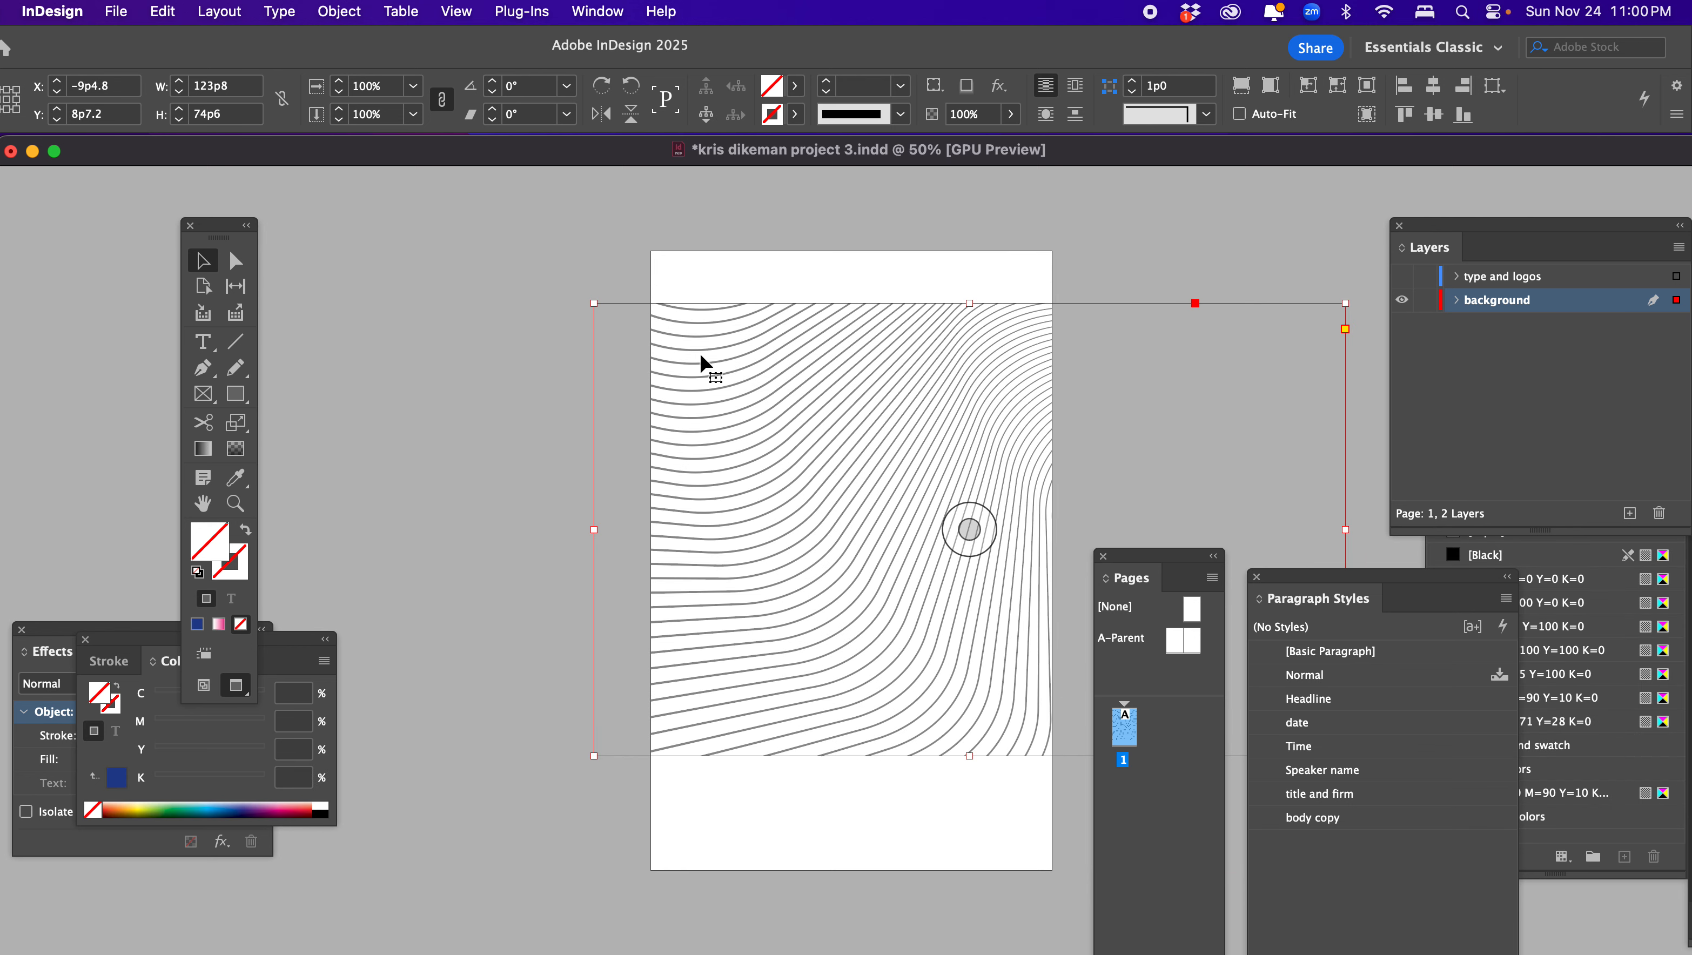
drag(592, 303, 748, 376)
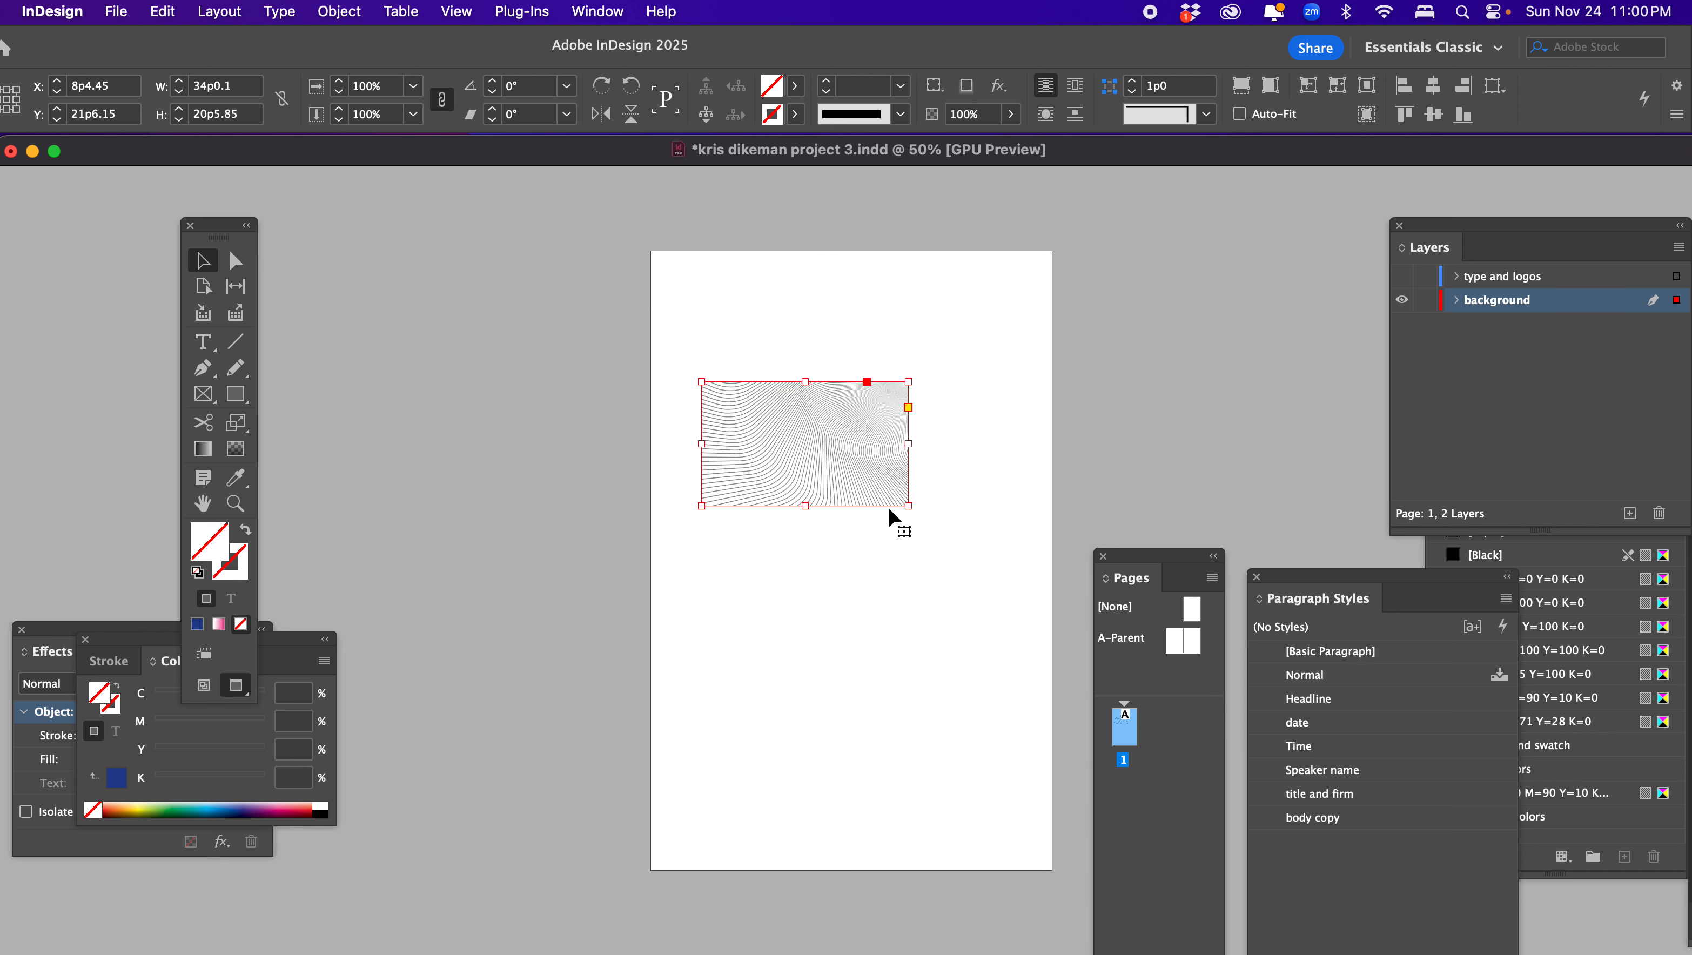
Use the Direct Selection tool to shift the image slightly up and left inside its frame, leaving the frame in place
click(235, 503)
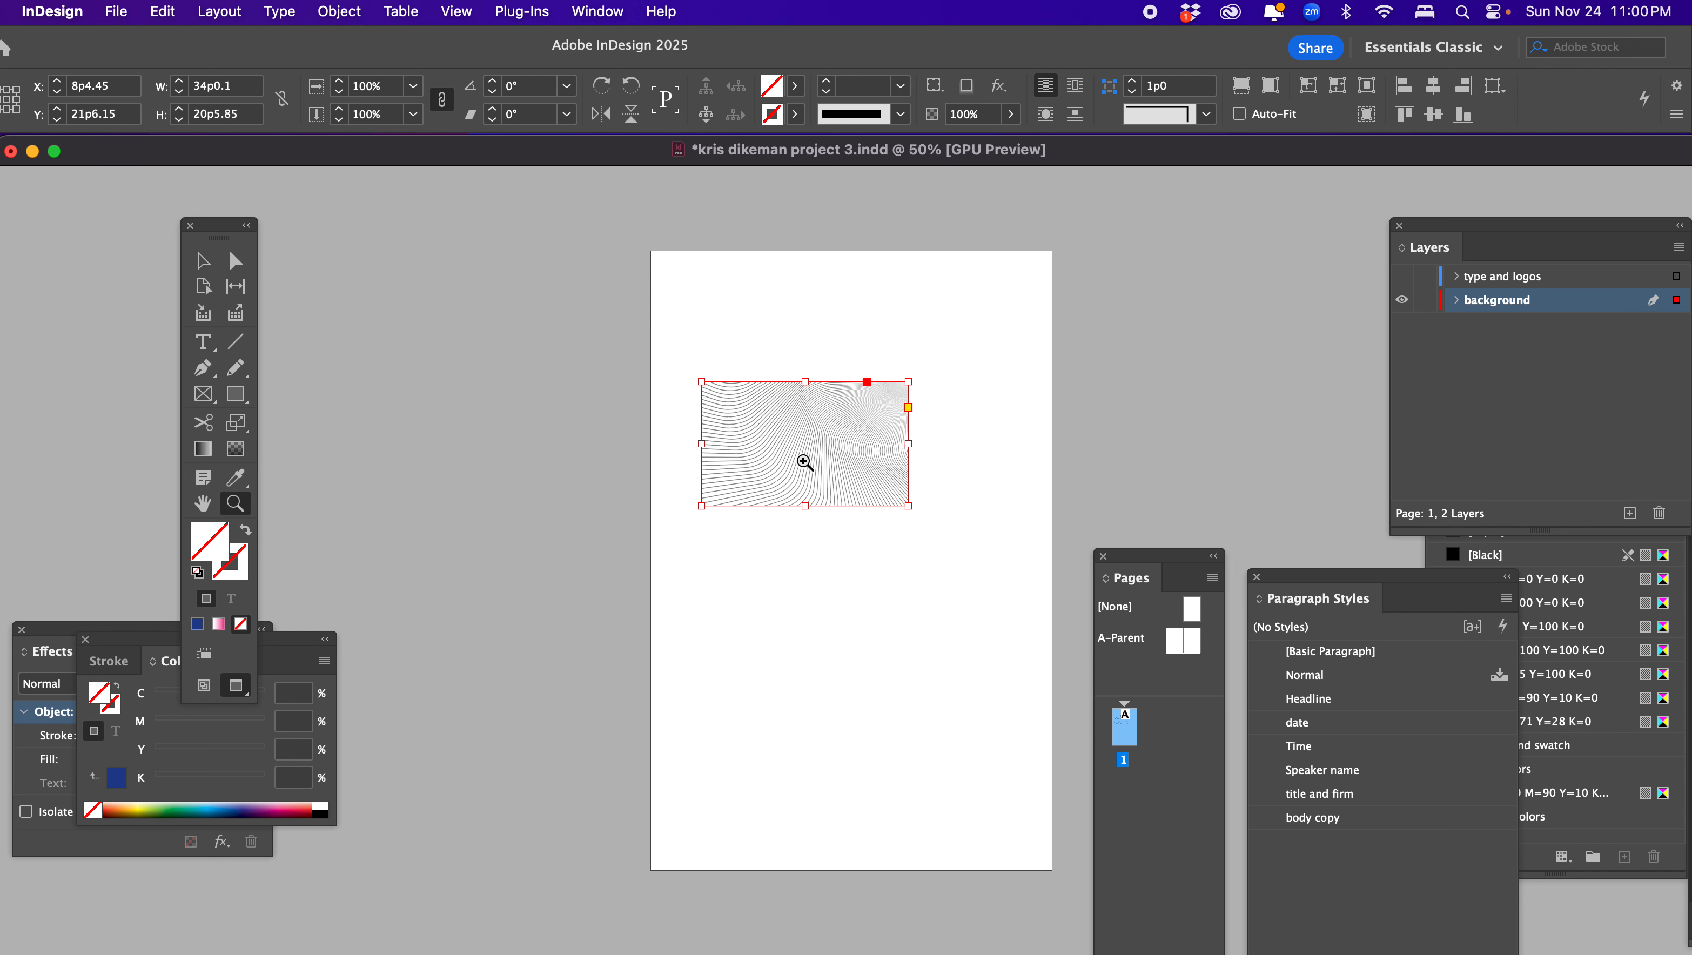
click(805, 461)
click(812, 465)
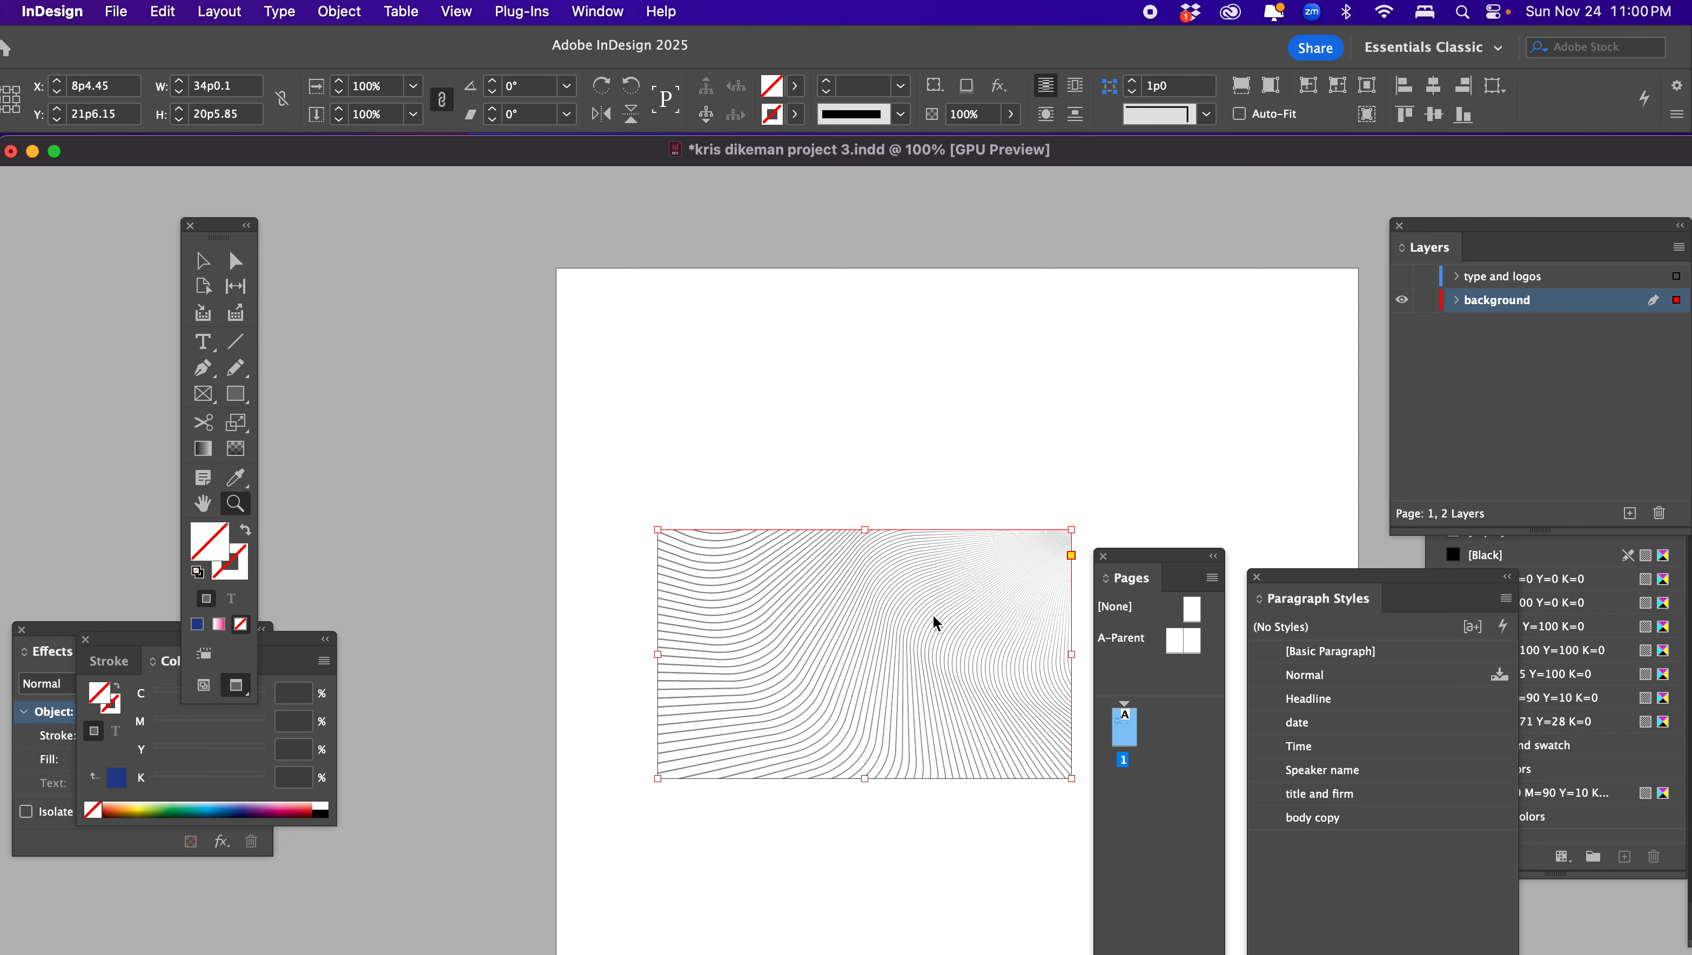
click(235, 261)
click(748, 581)
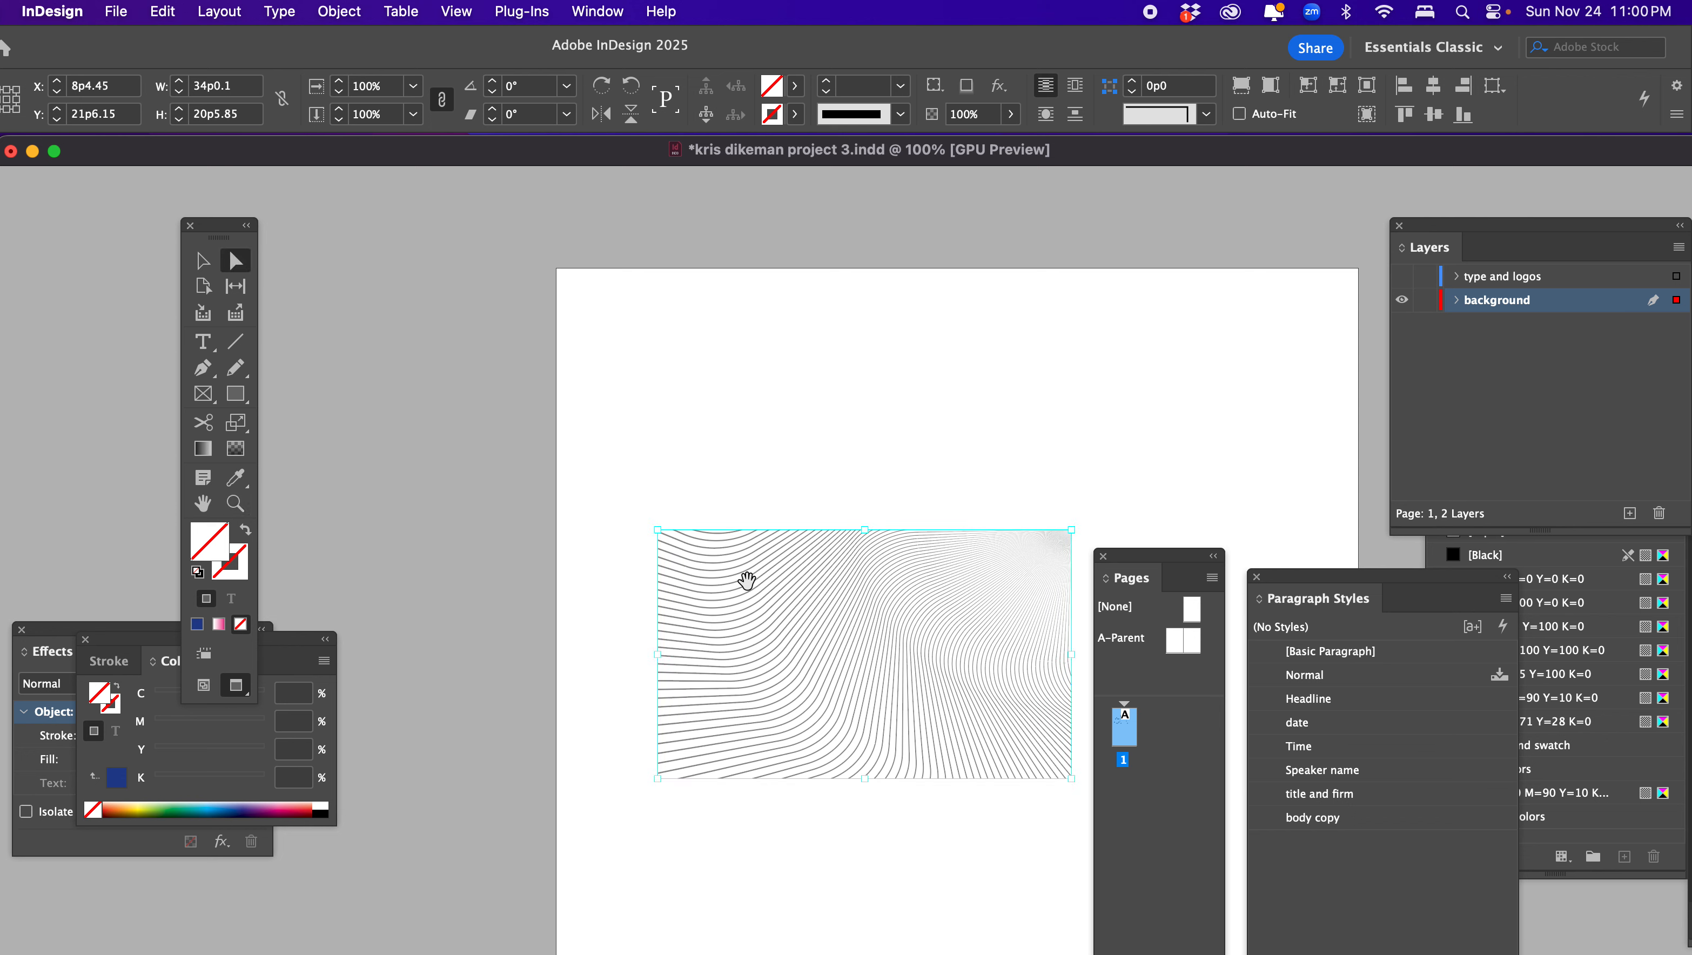
drag(791, 589, 782, 565)
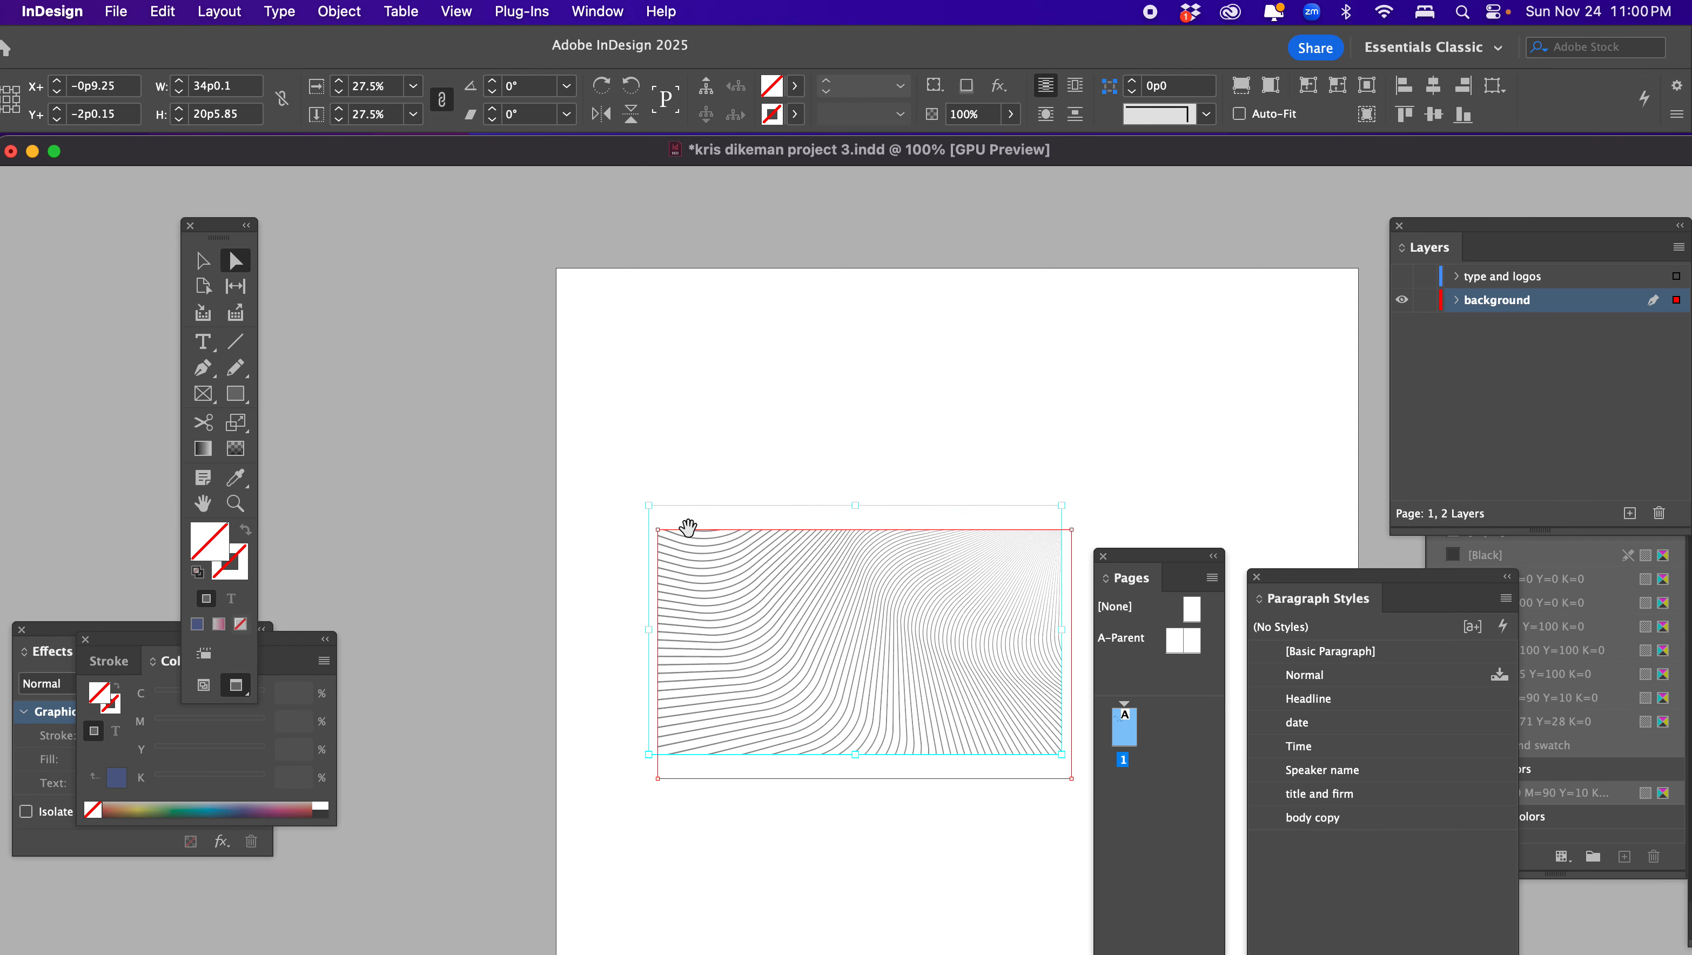
Scale only the image inside the frame to about 44.3% and reposition it so it fills the whole frame
click(235, 503)
click(820, 568)
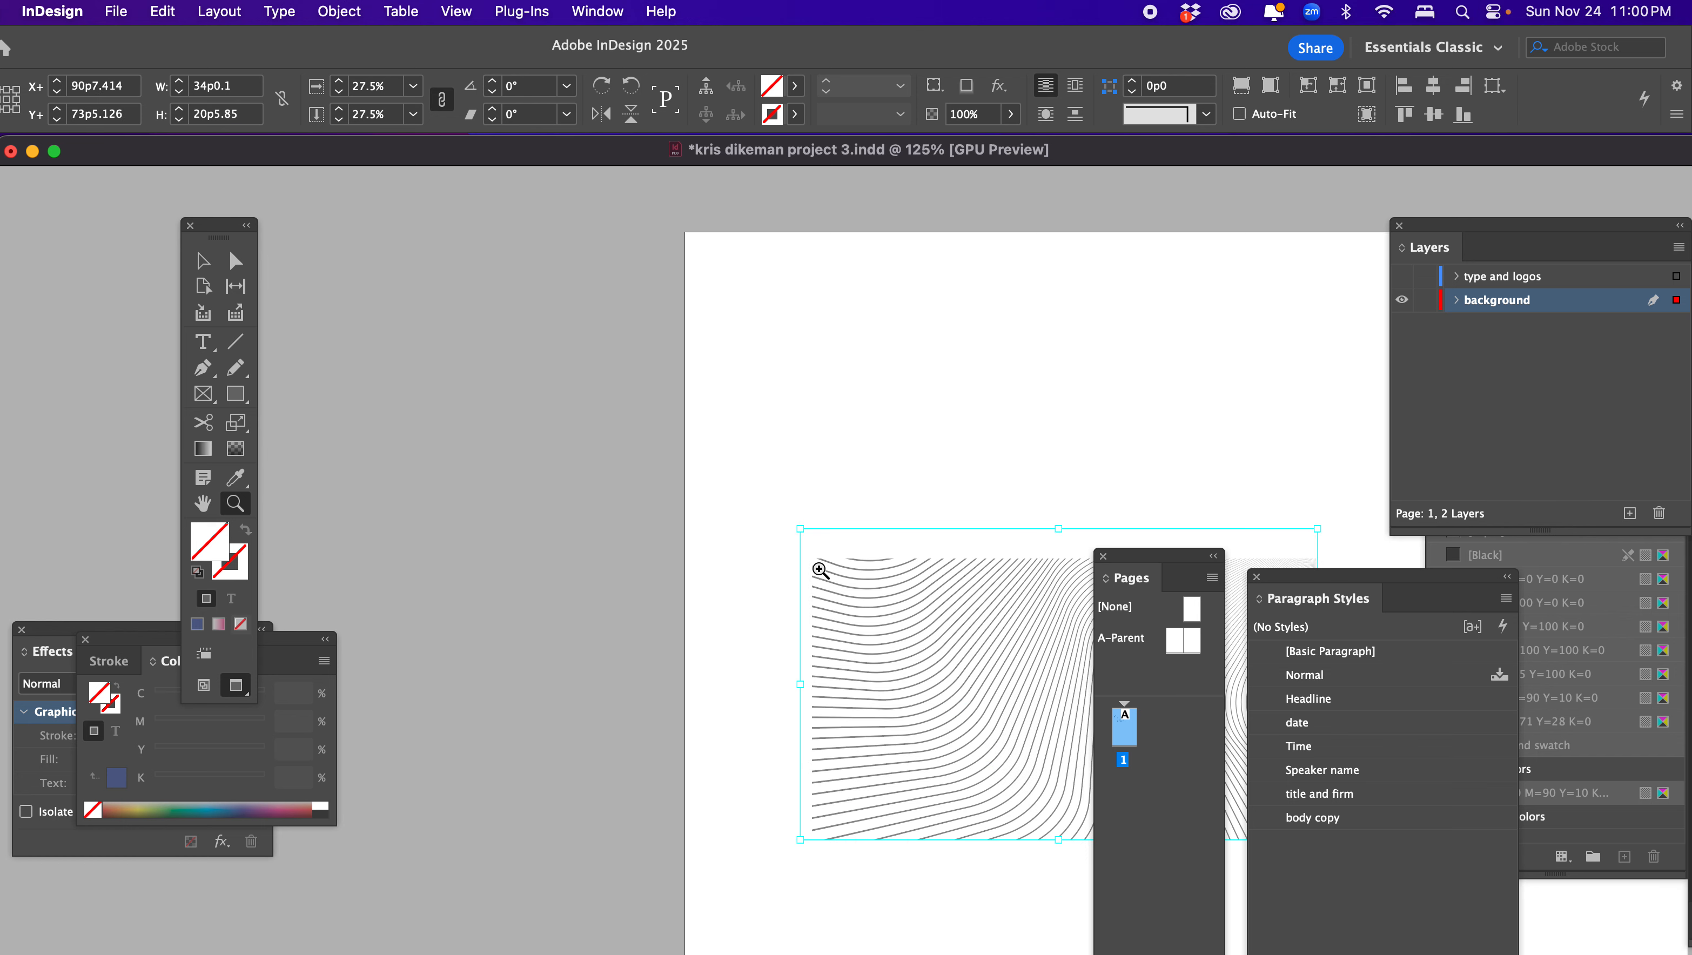
click(933, 602)
click(1041, 637)
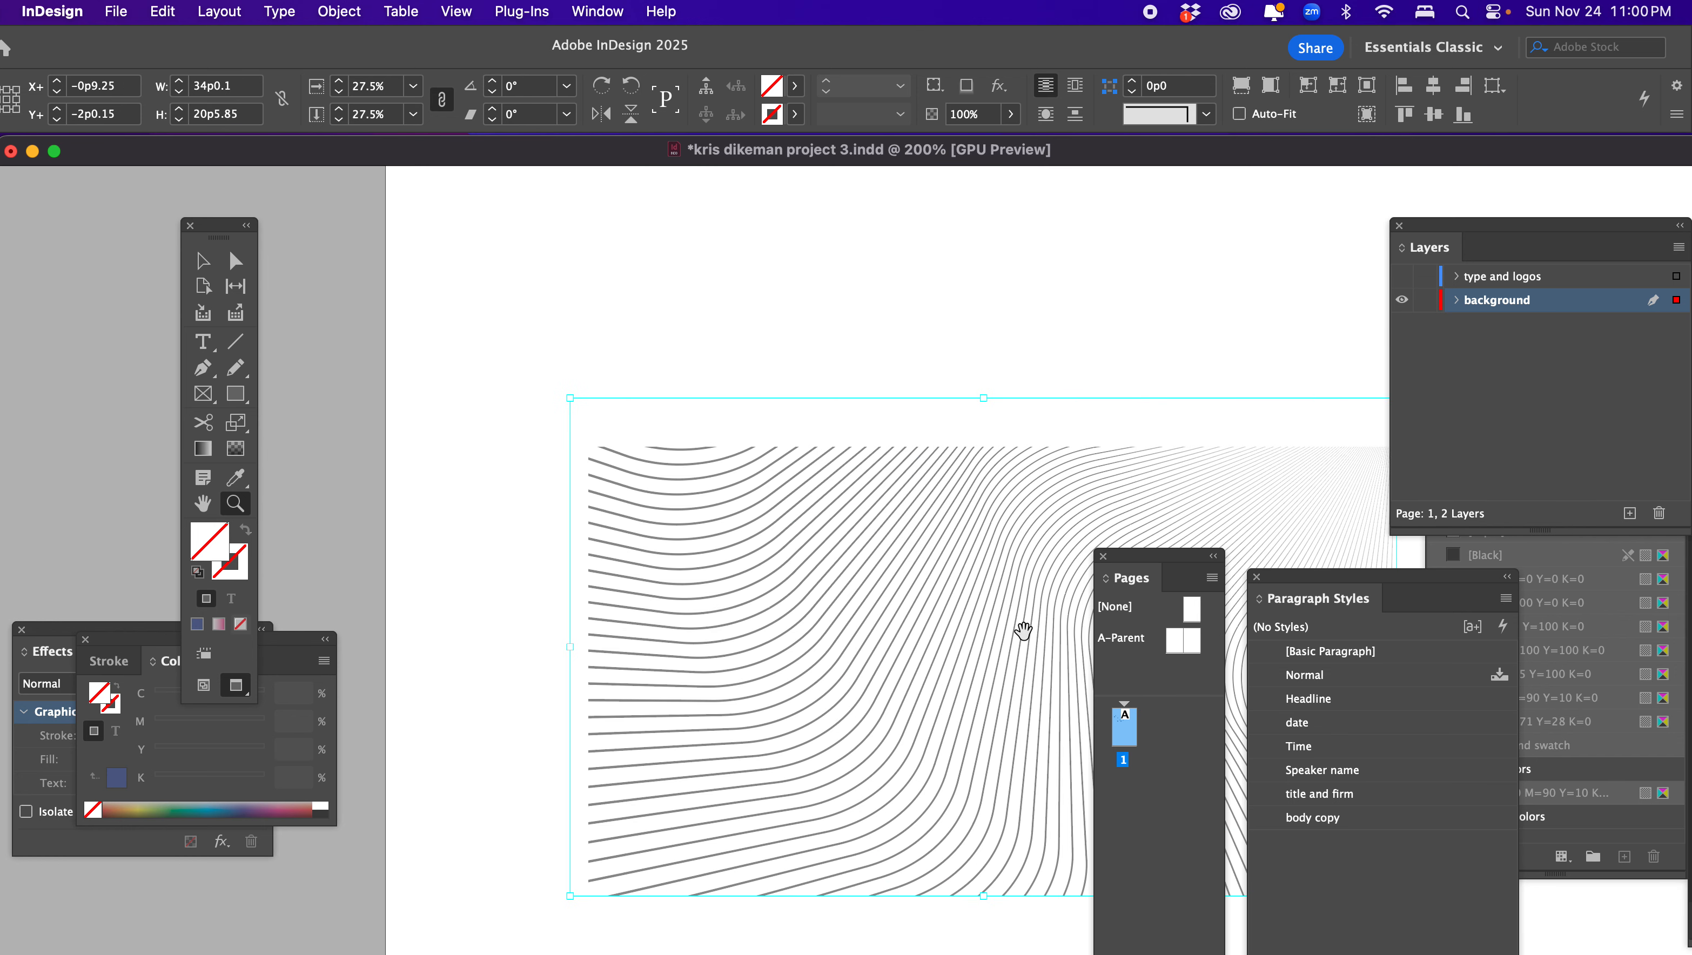
key(super+1)
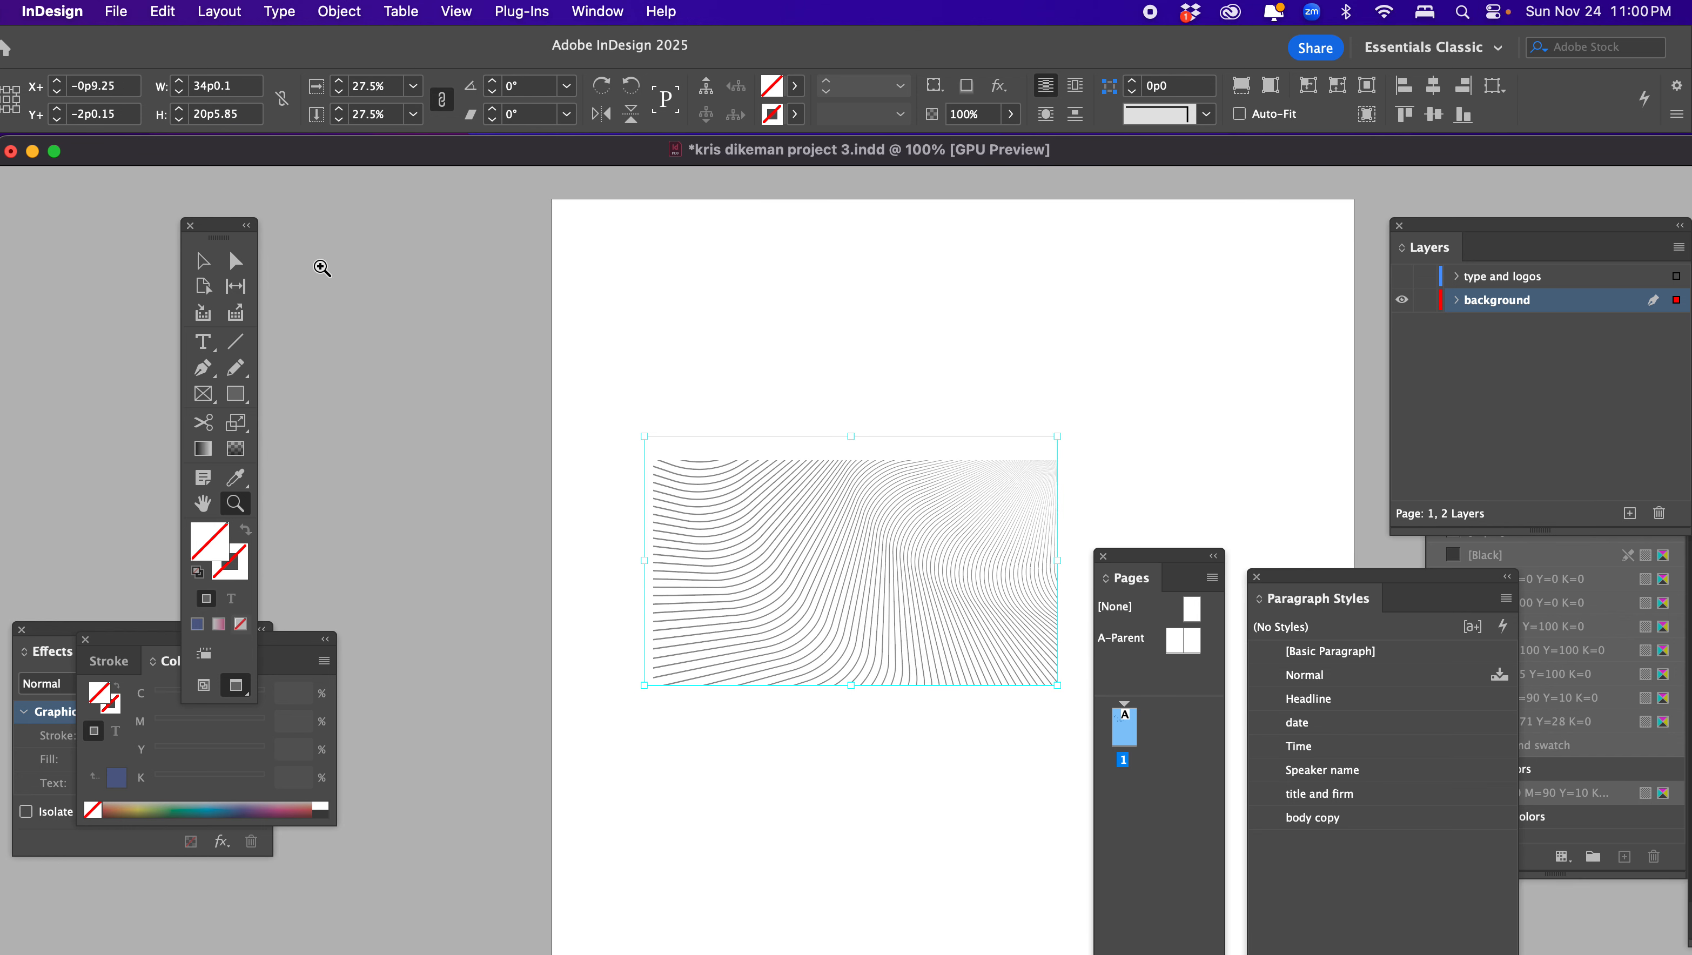
click(202, 261)
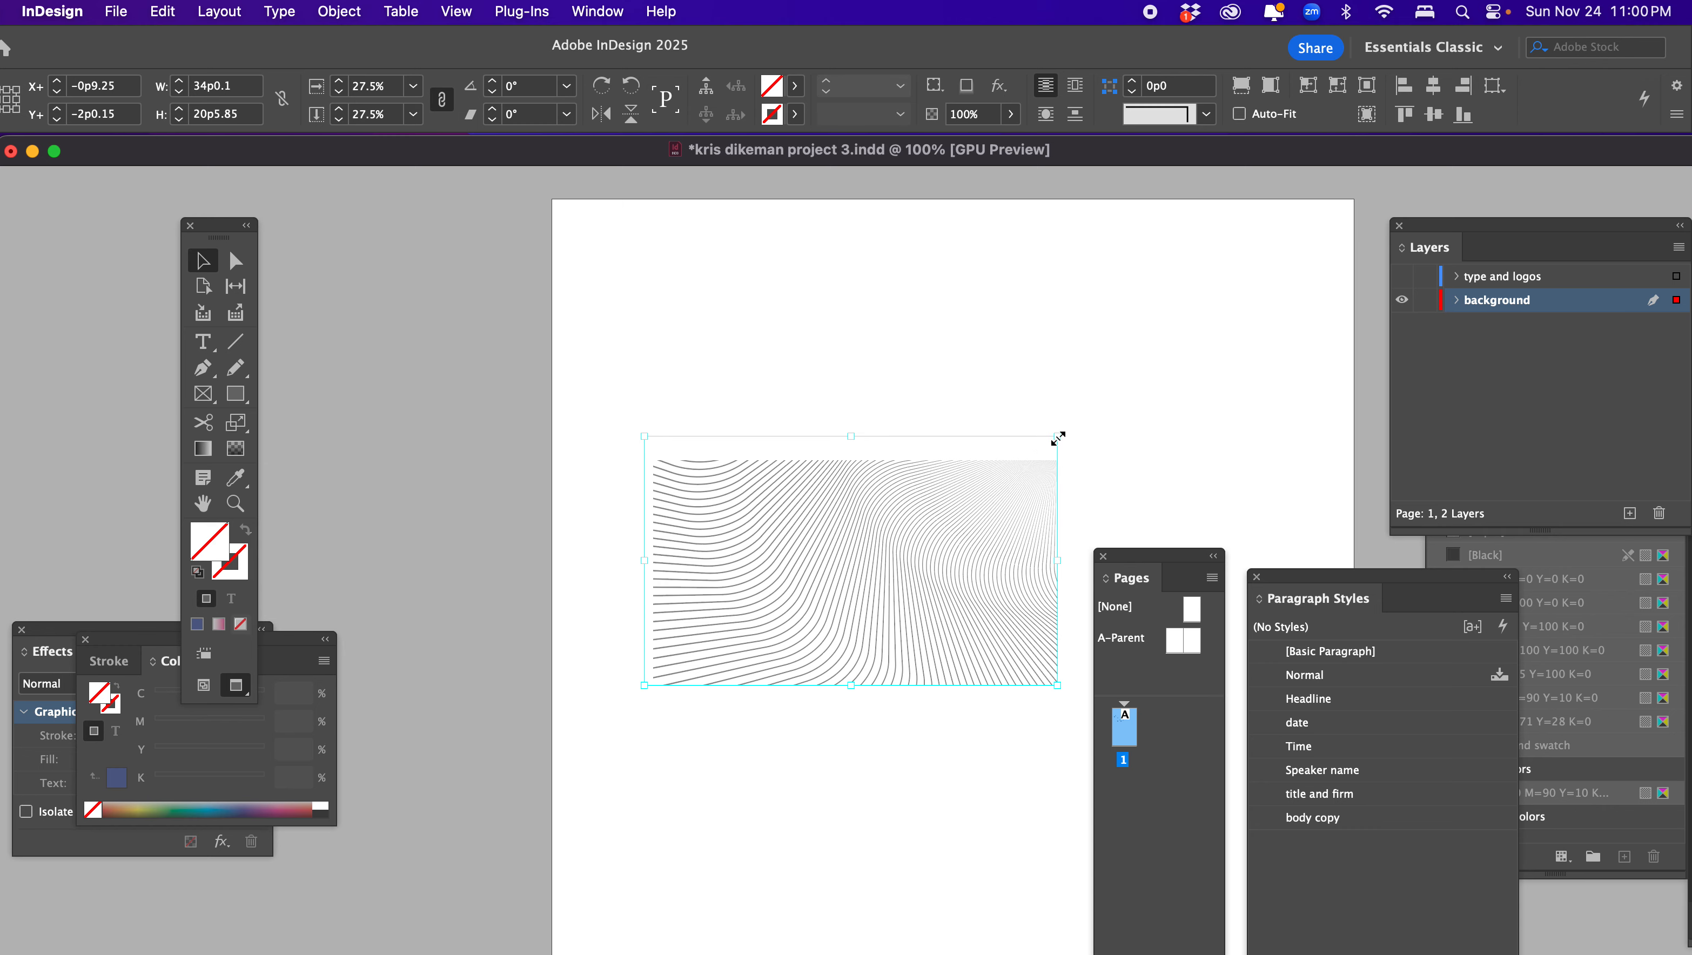
drag(1058, 437, 1310, 324)
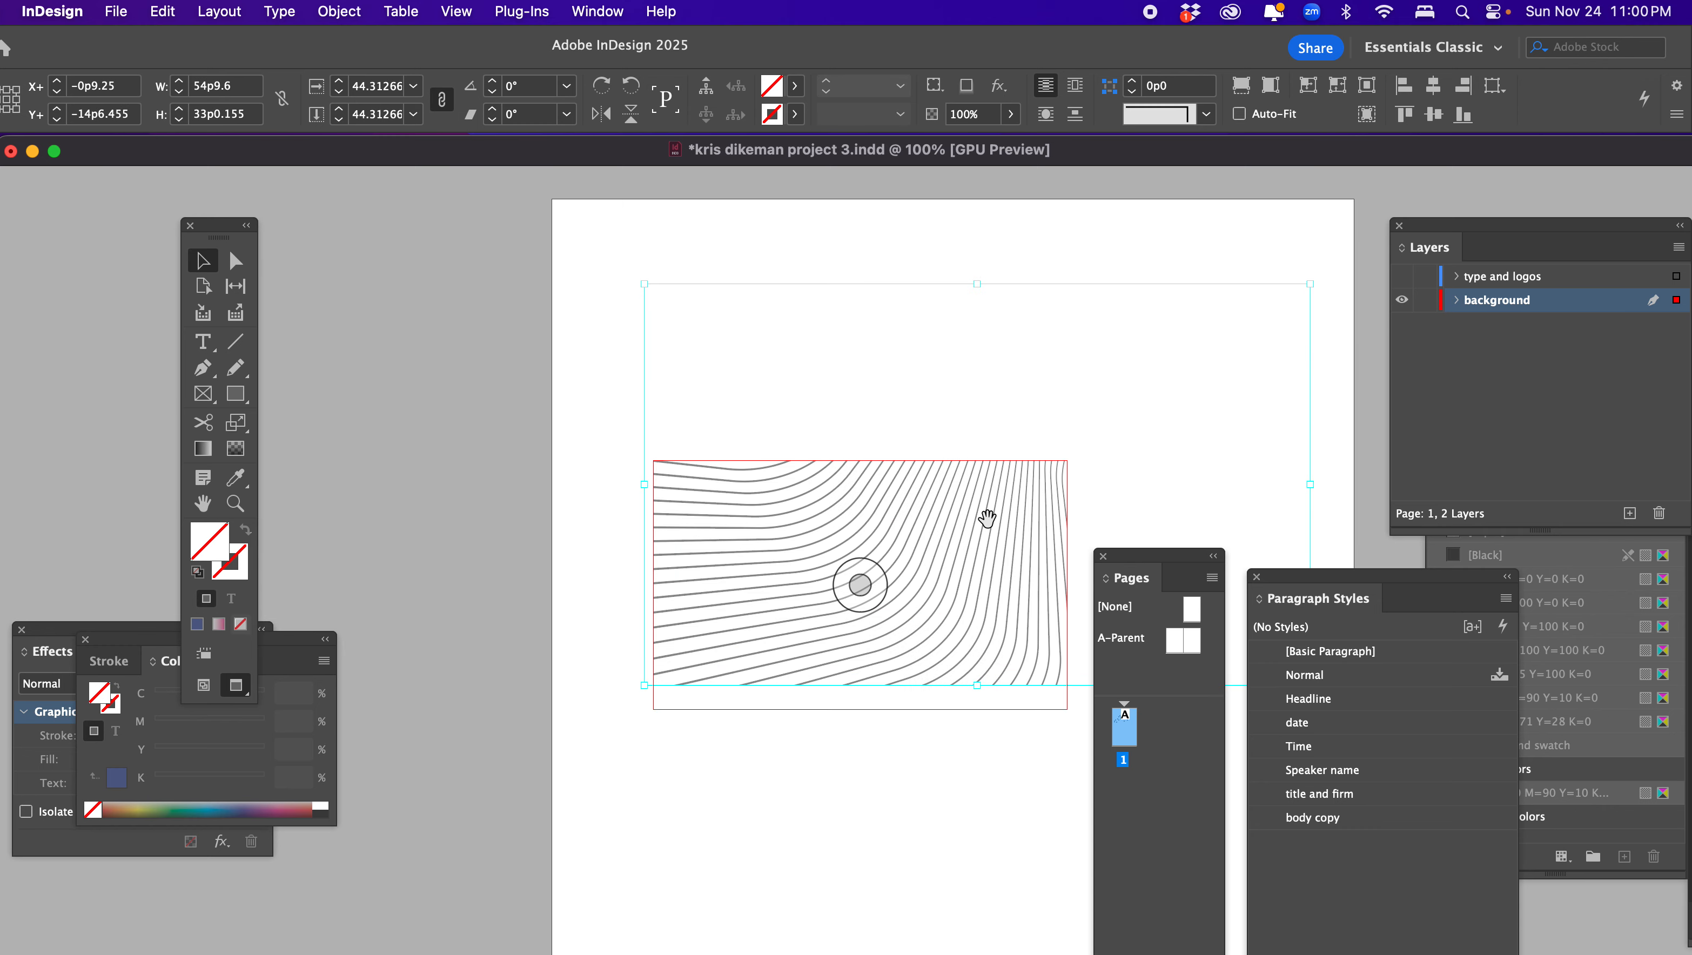
drag(986, 519, 882, 579)
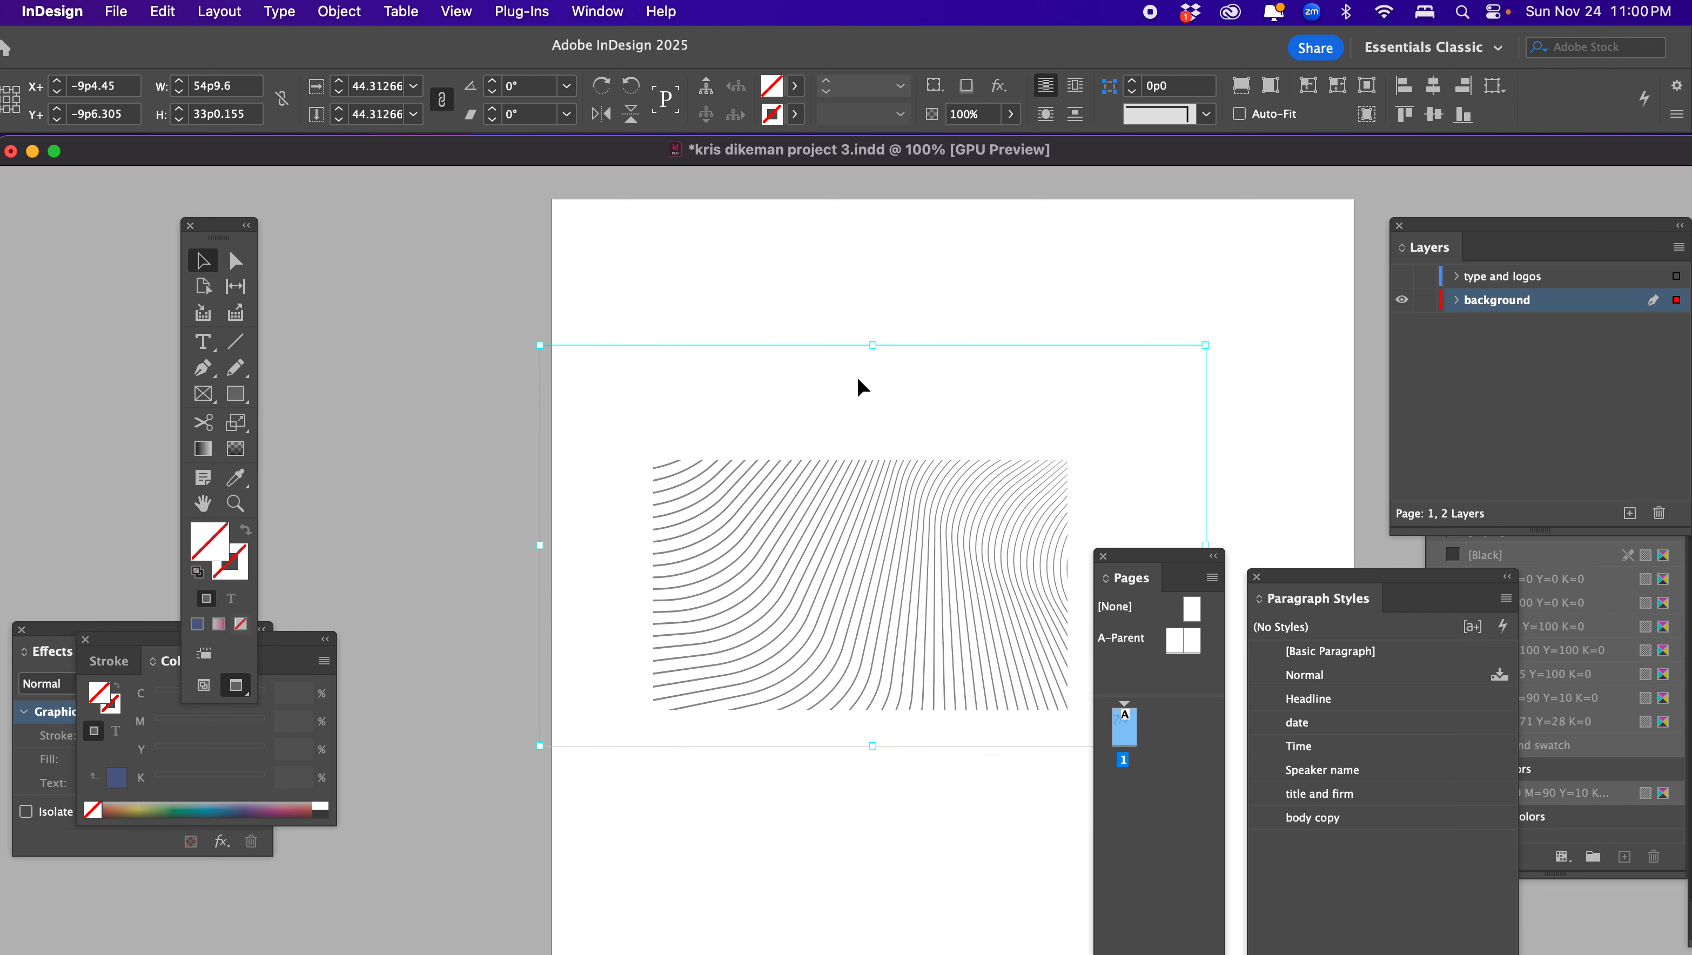
Reselect the image inside its frame with the Direct Selection tool and offset it to about X -2p9.25, Y -2p1.35
click(854, 321)
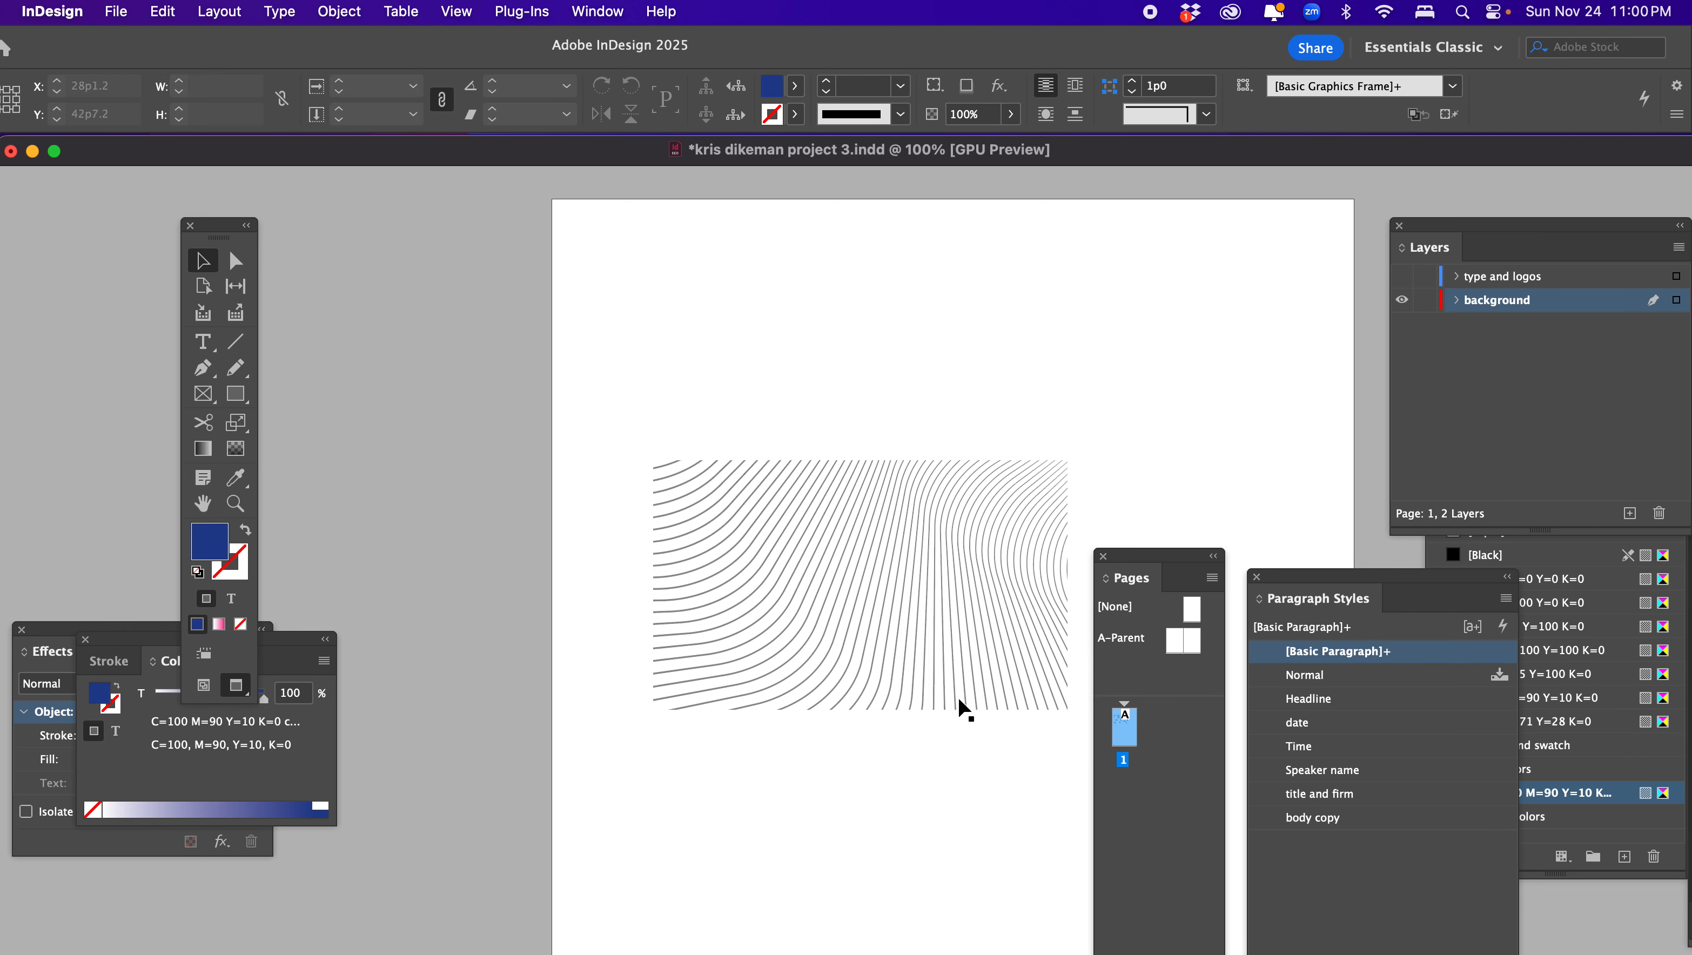
click(1012, 481)
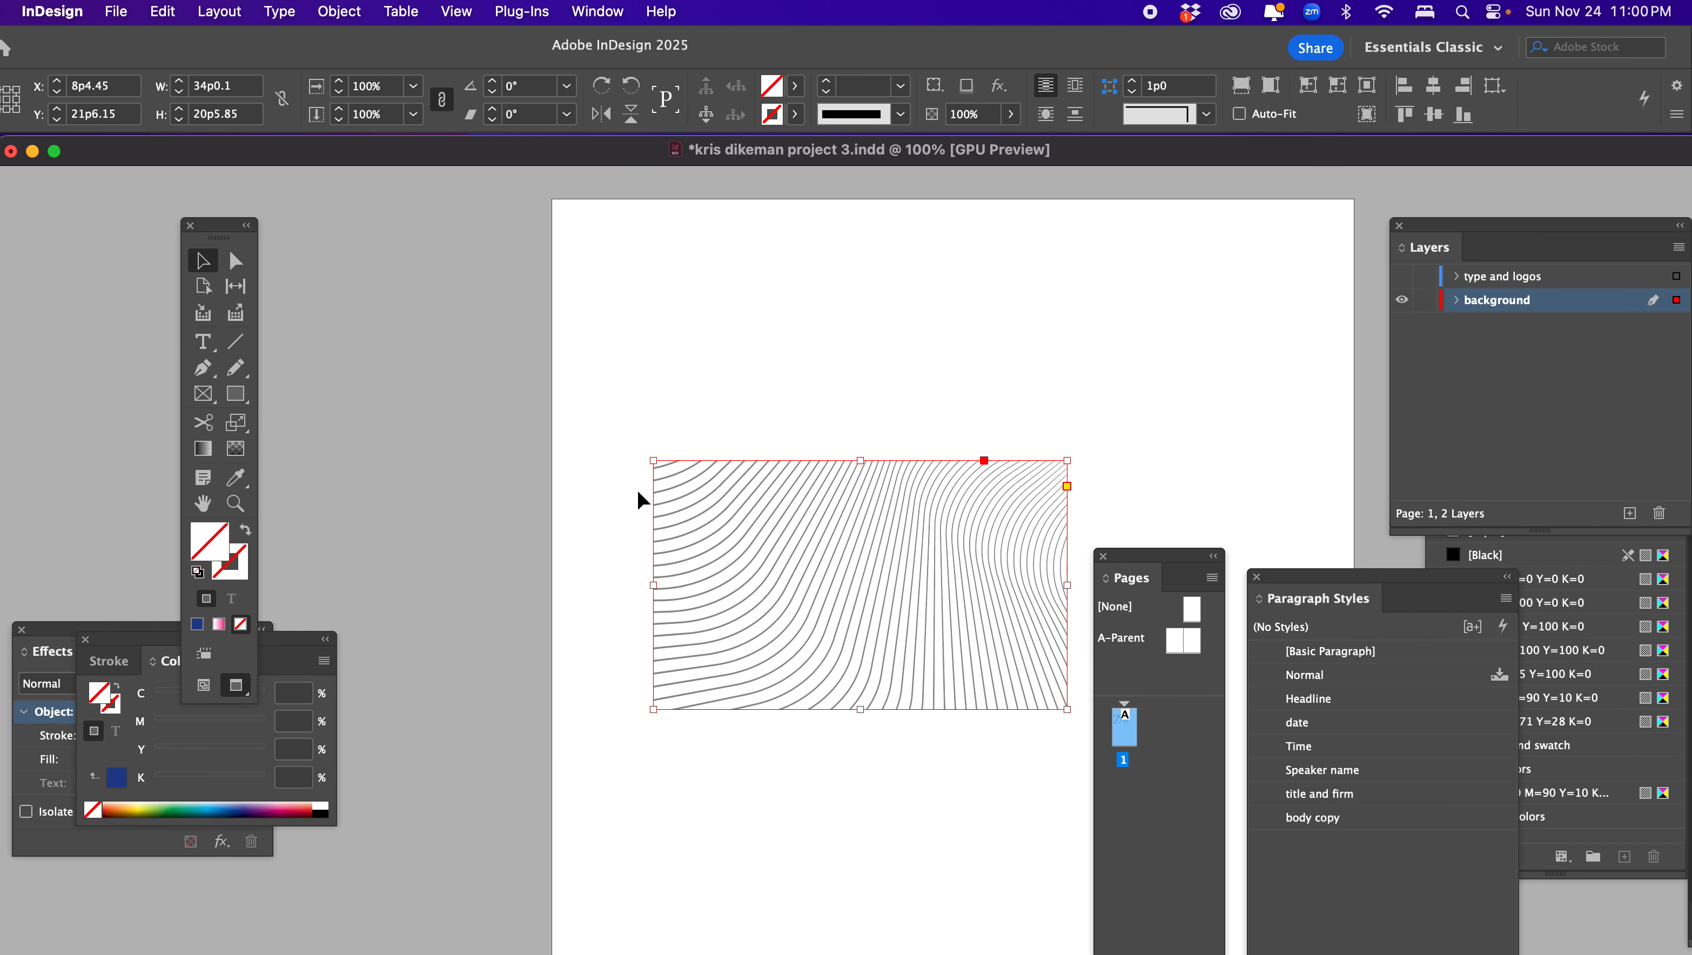
click(237, 264)
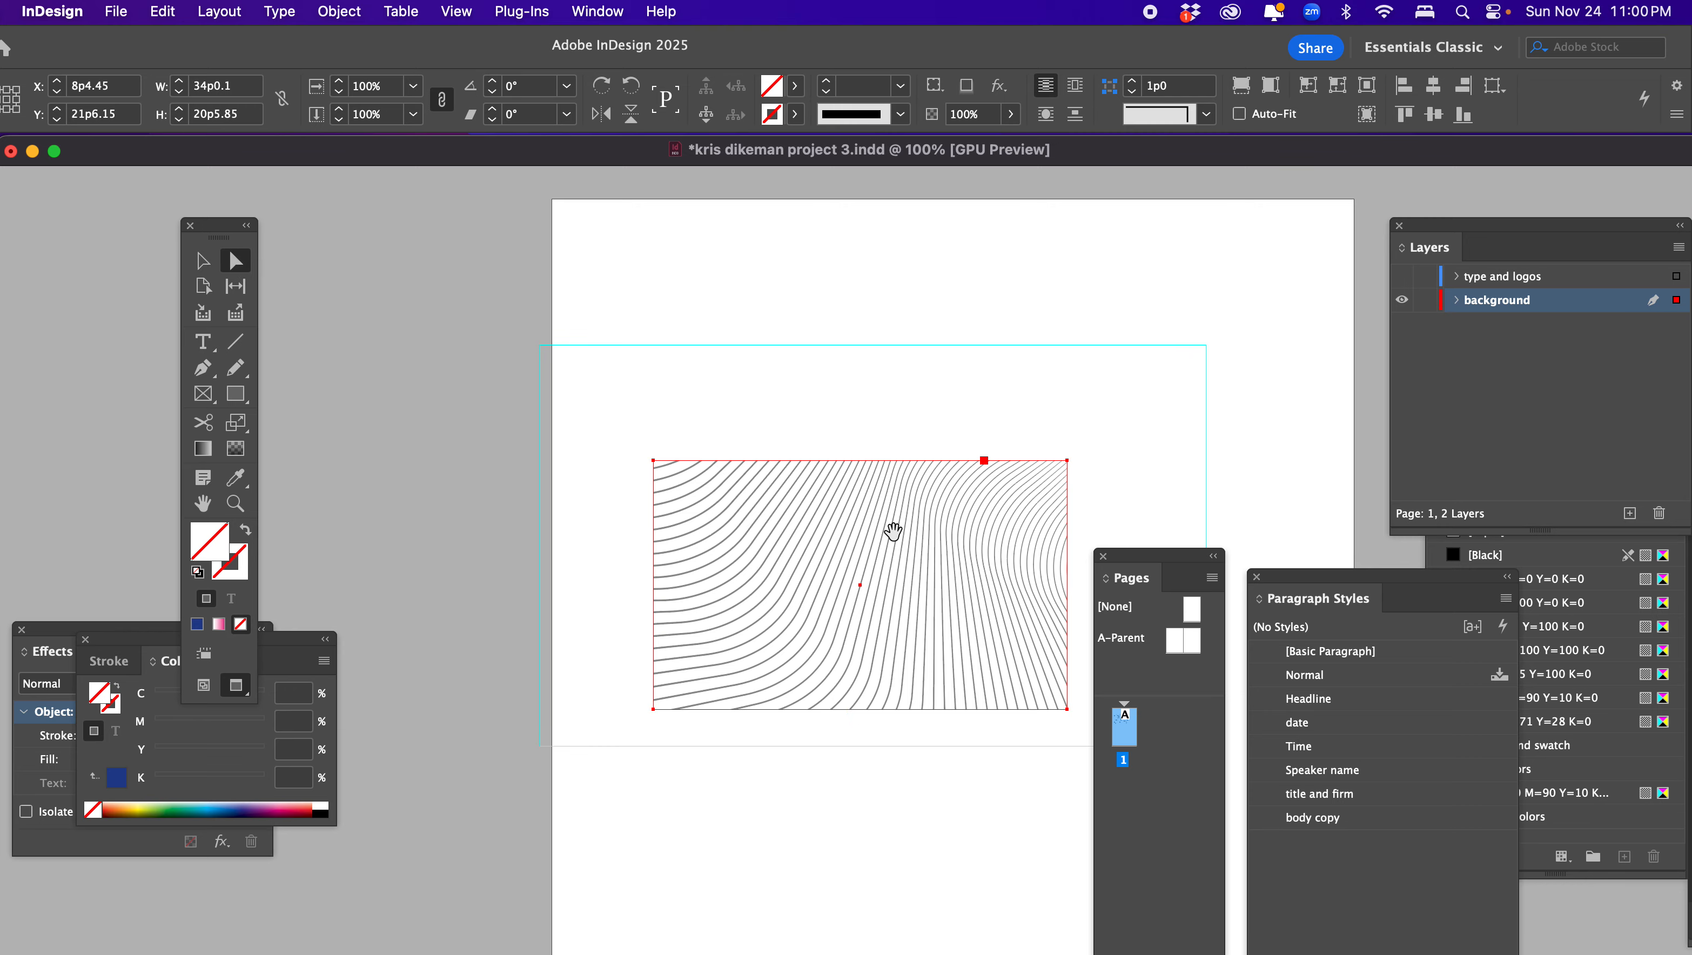
drag(894, 530, 974, 632)
drag(1145, 566, 1427, 565)
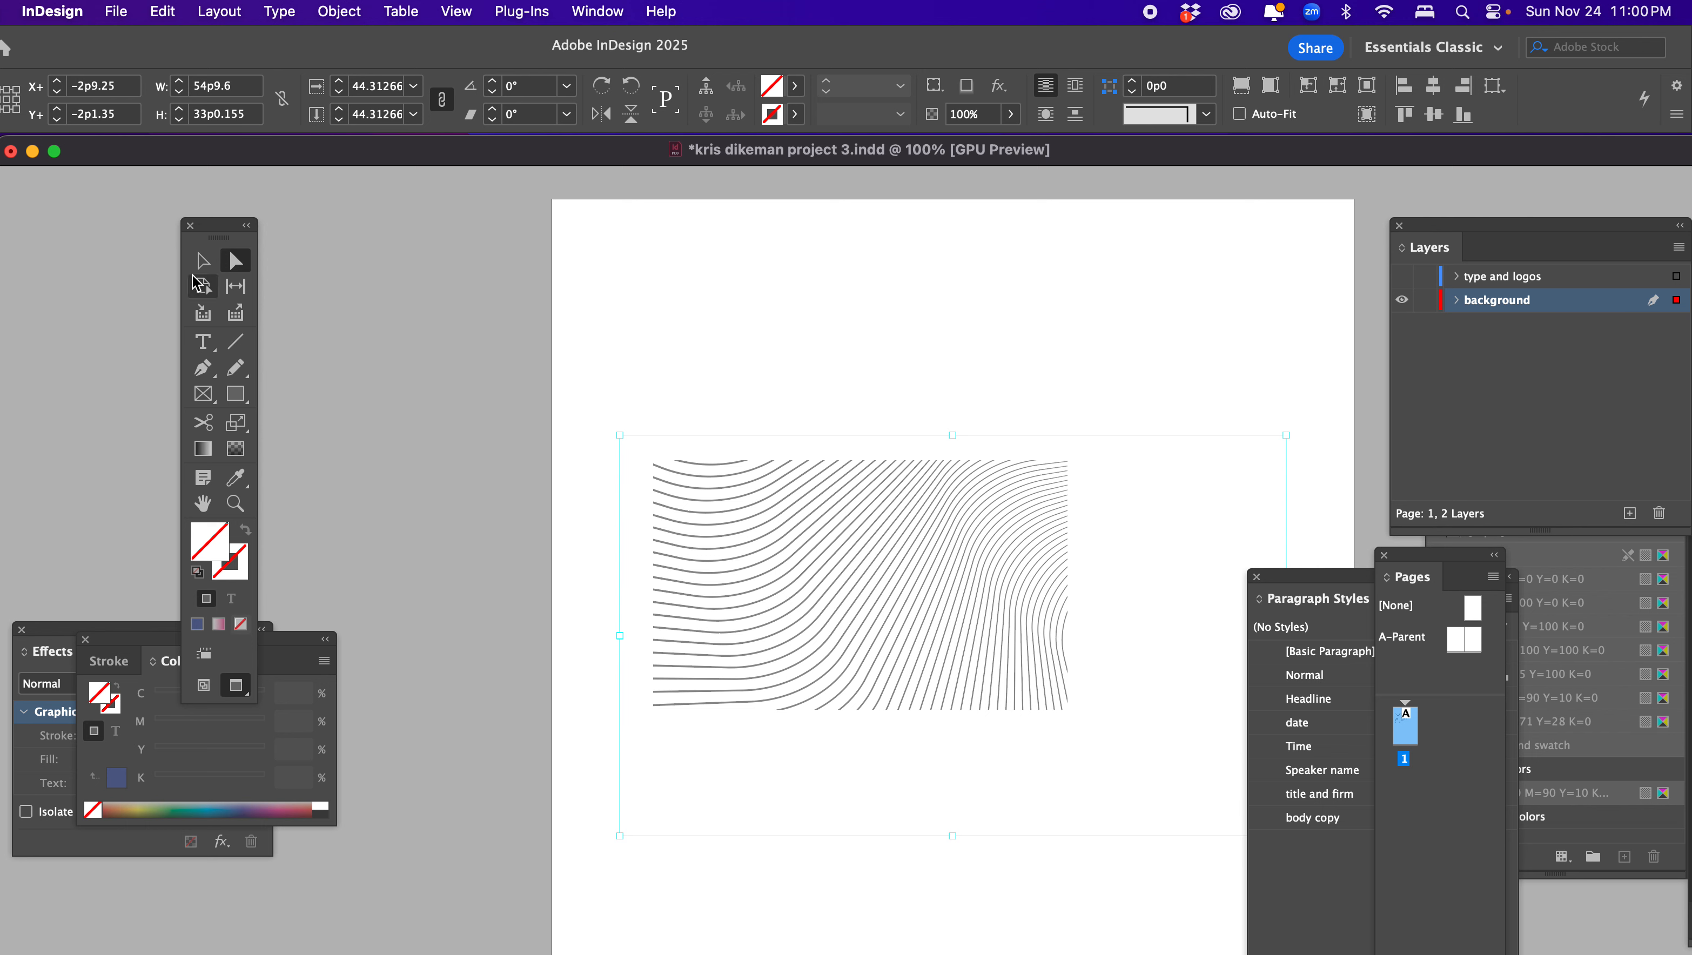
Delete the line-pattern image together with its frame from the page
click(203, 261)
click(429, 372)
key(super+minus)
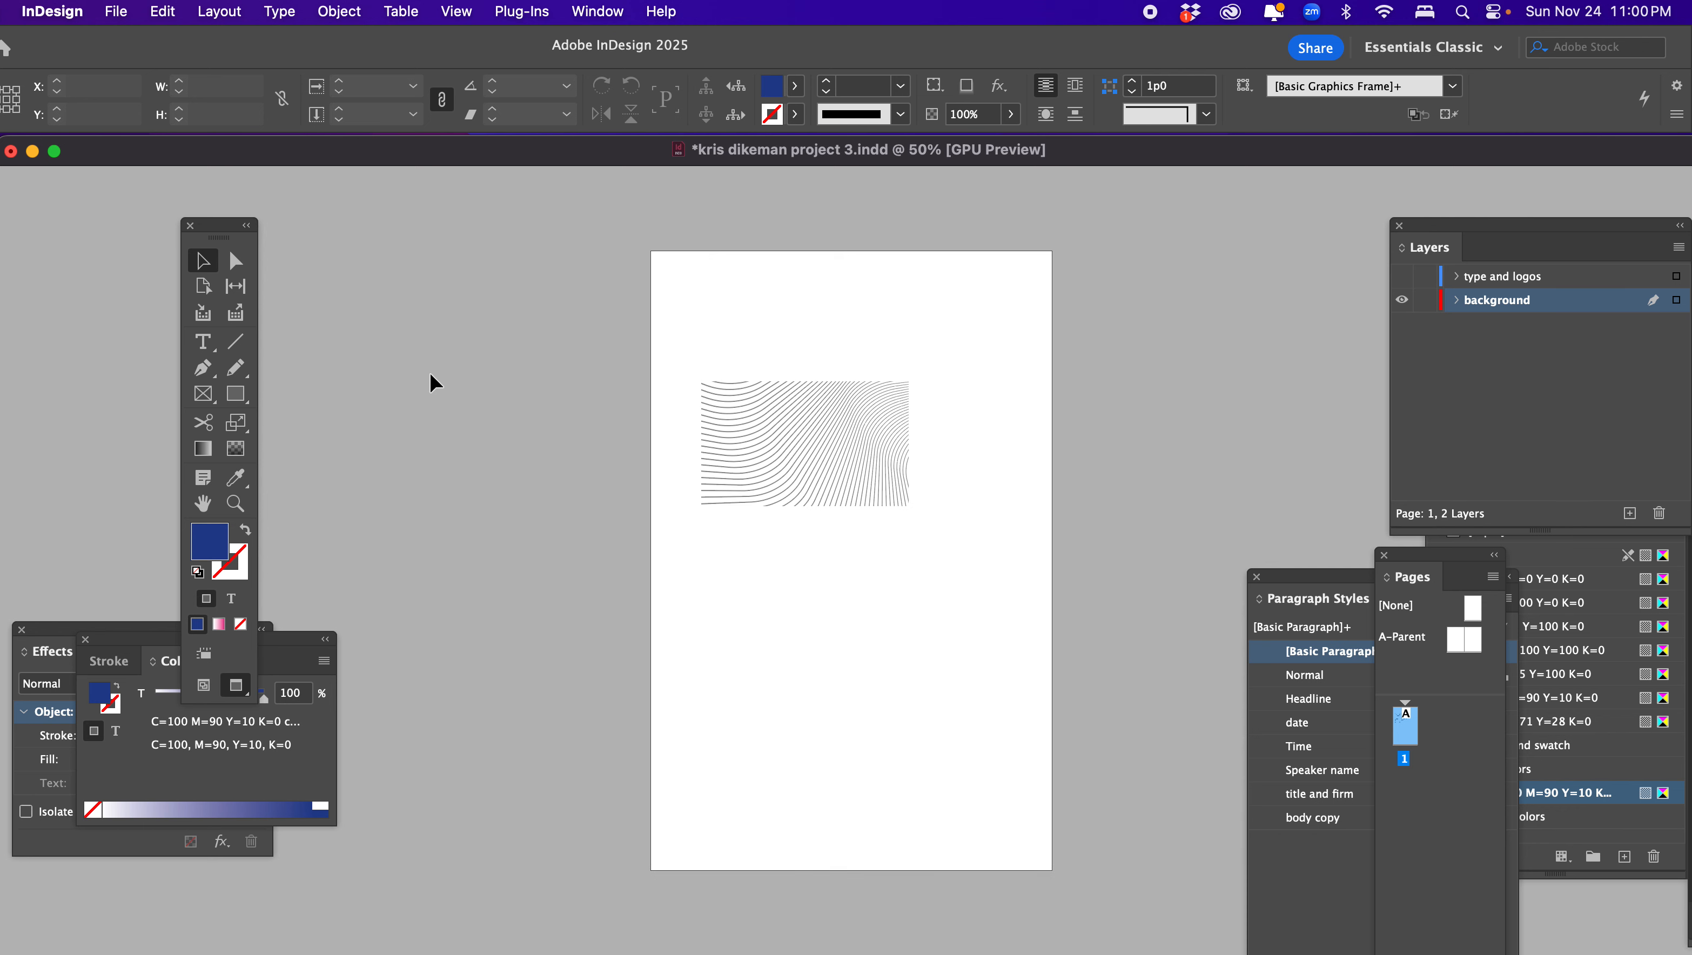
drag(585, 356, 968, 548)
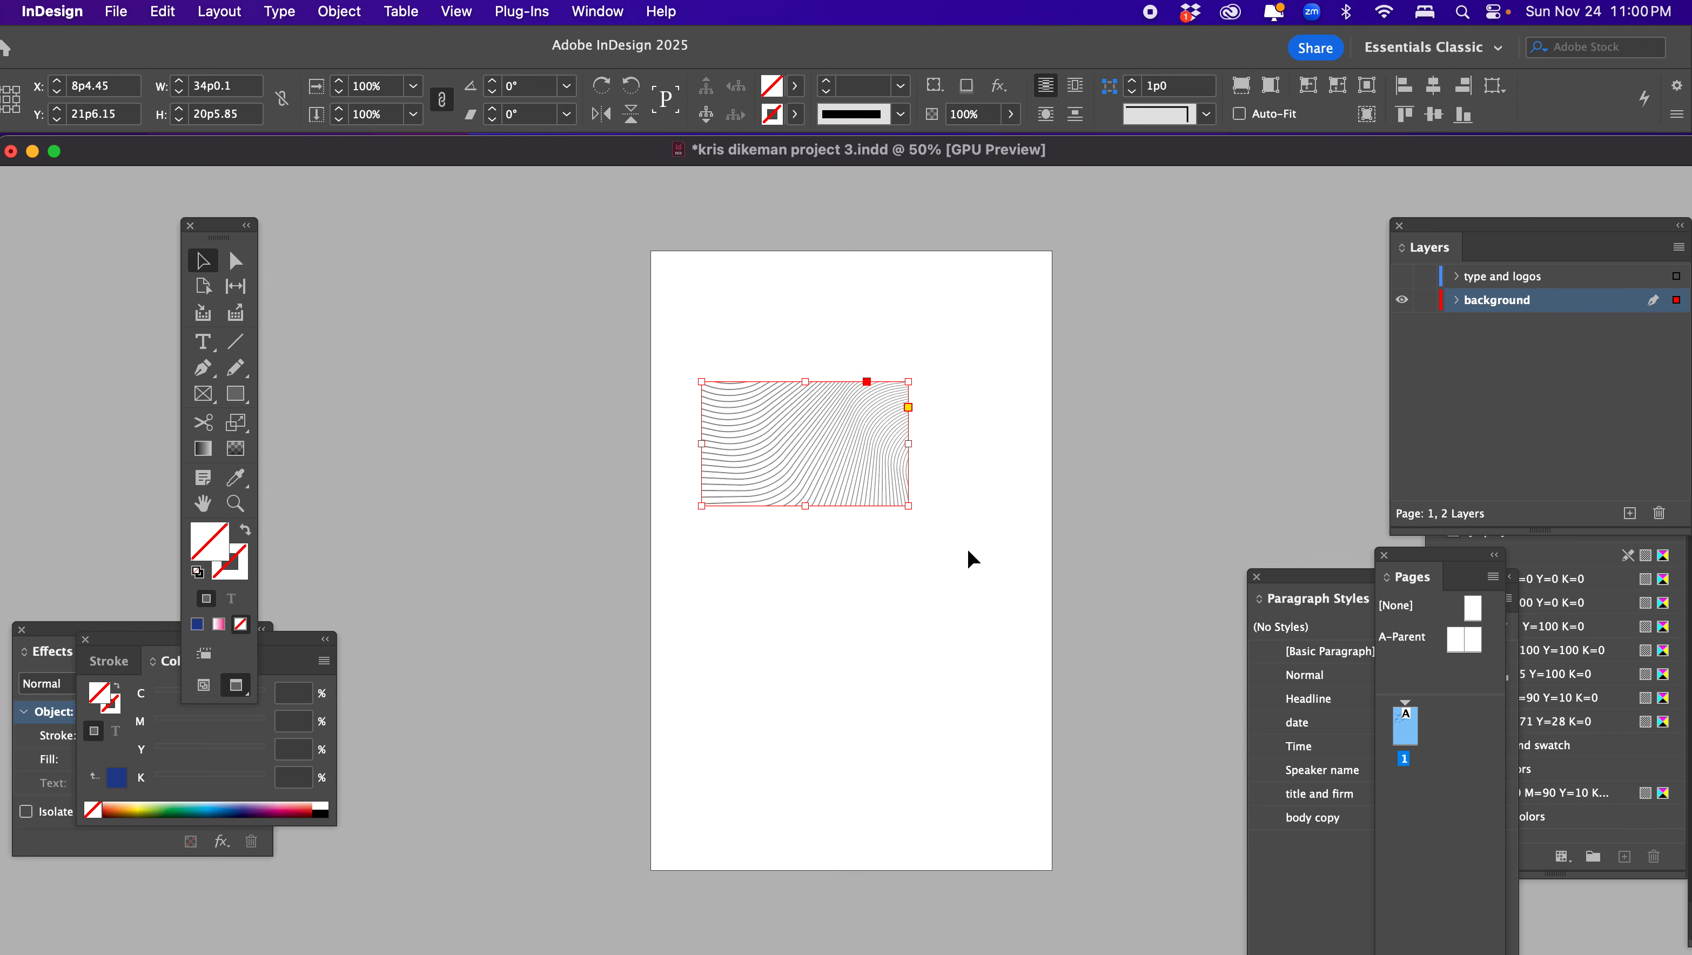
key(BackSpace)
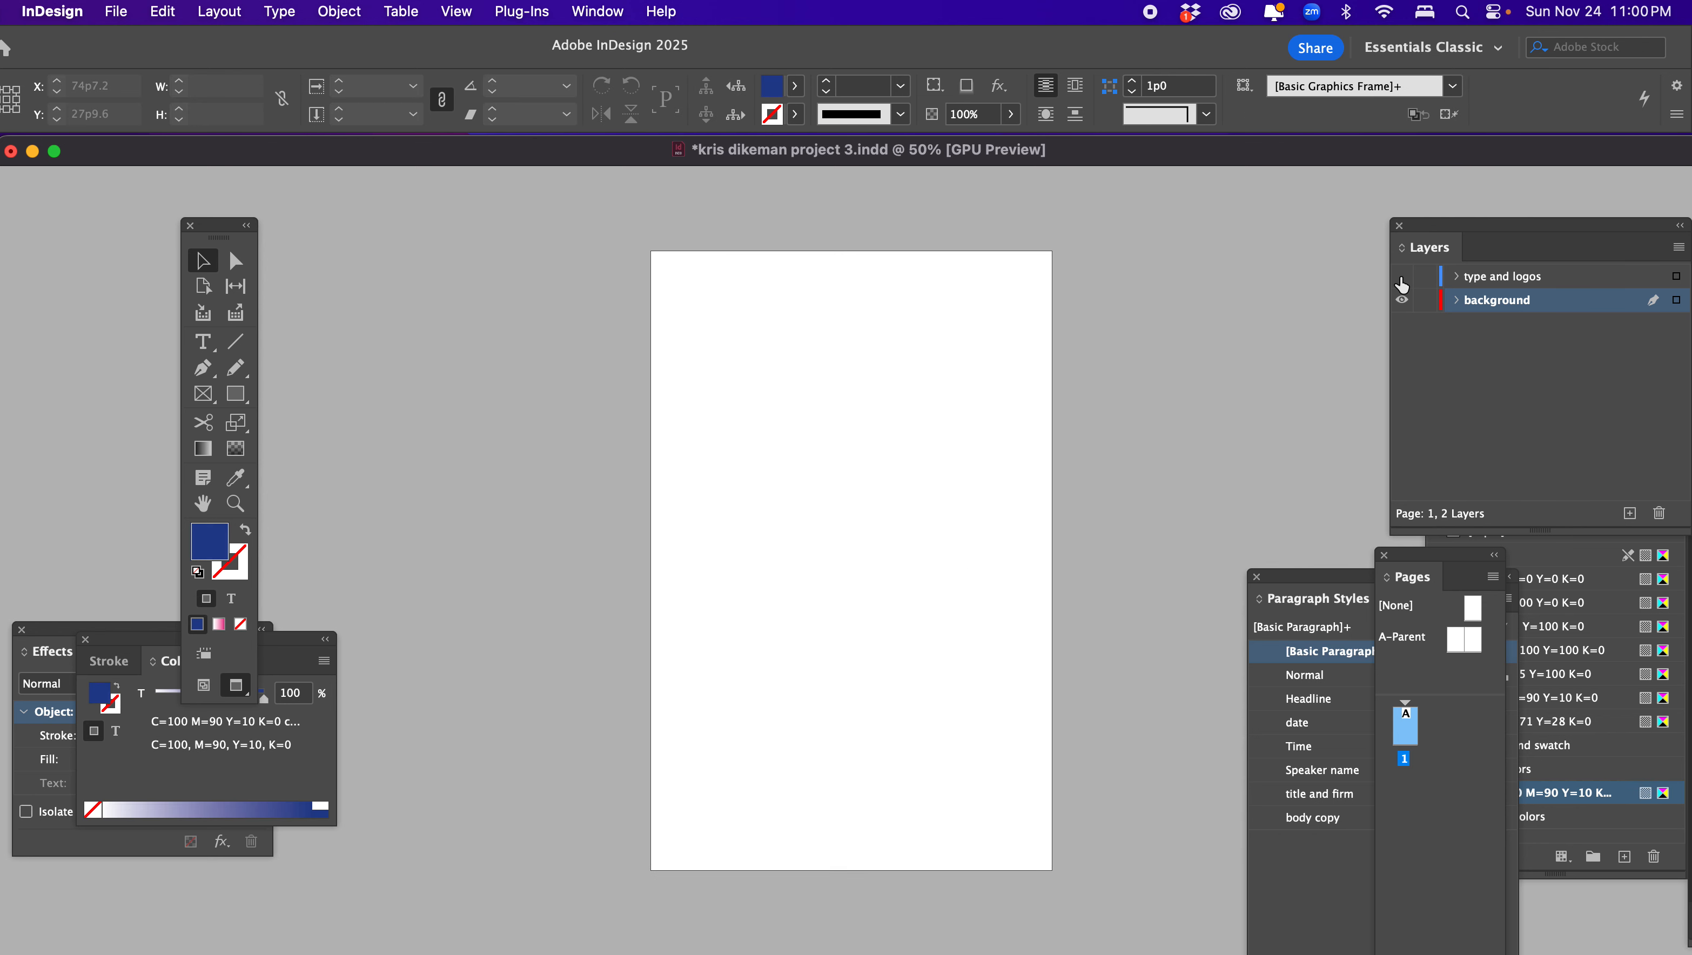
Draw a tall graphic frame about 35p7.2 by 60p9.6 near the page's upper-left corner and place AdobeStock_236236696.ai in it
key(f)
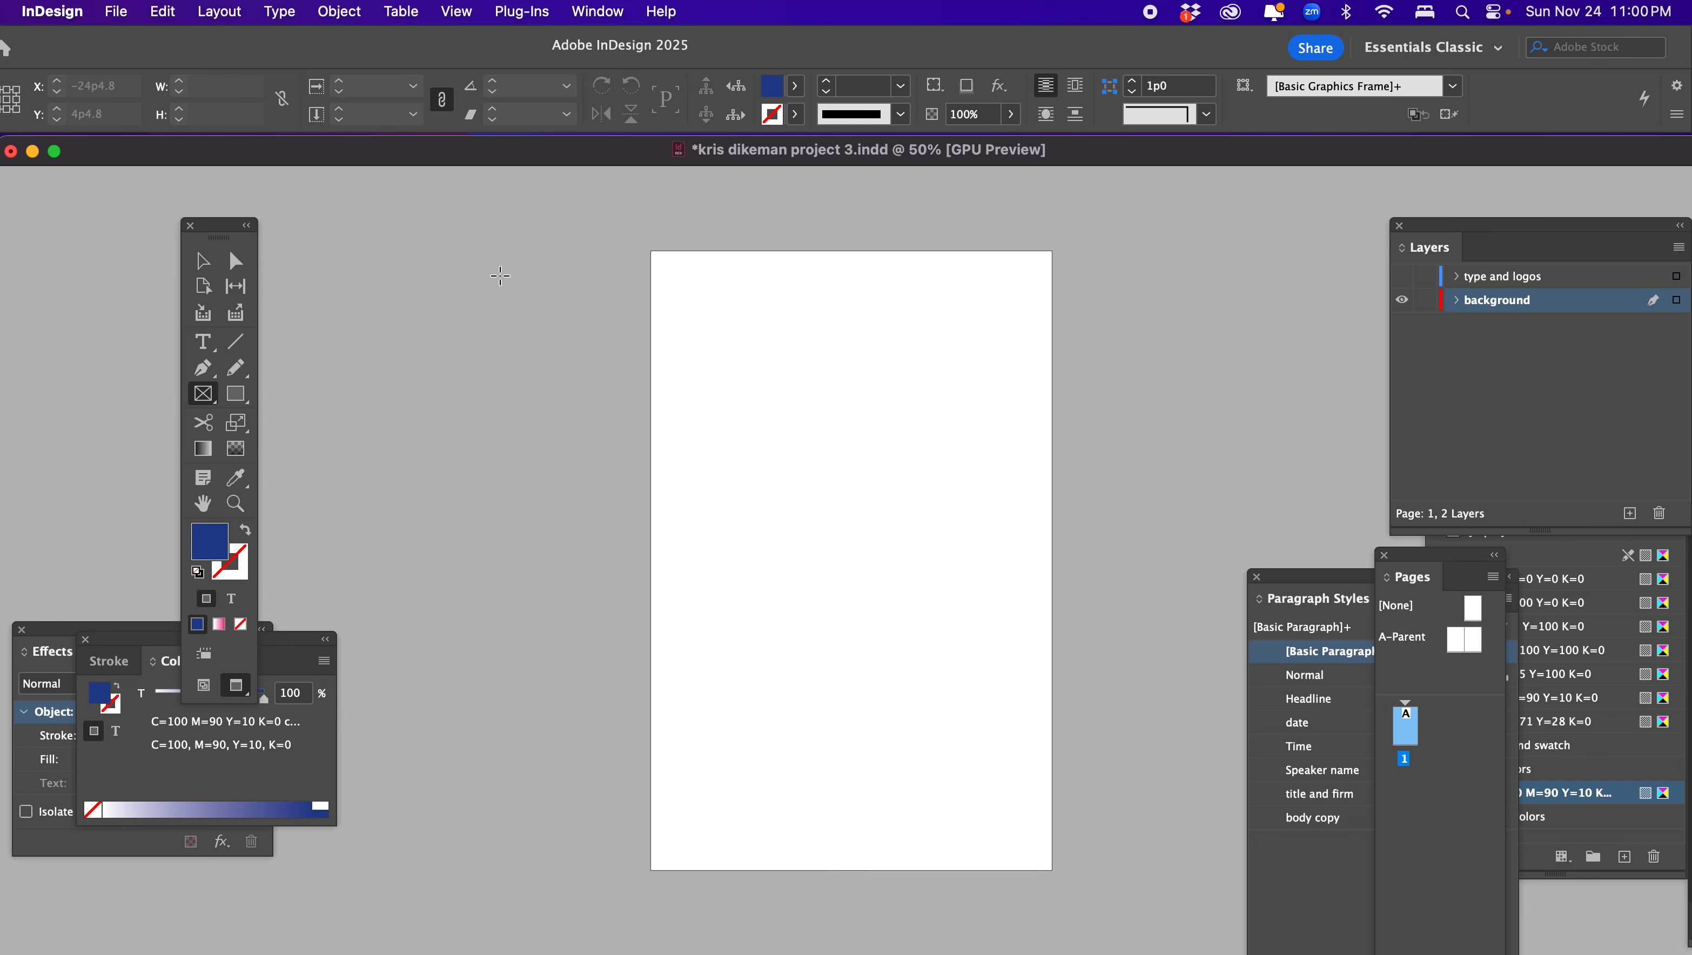
drag(660, 259, 877, 628)
click(118, 9)
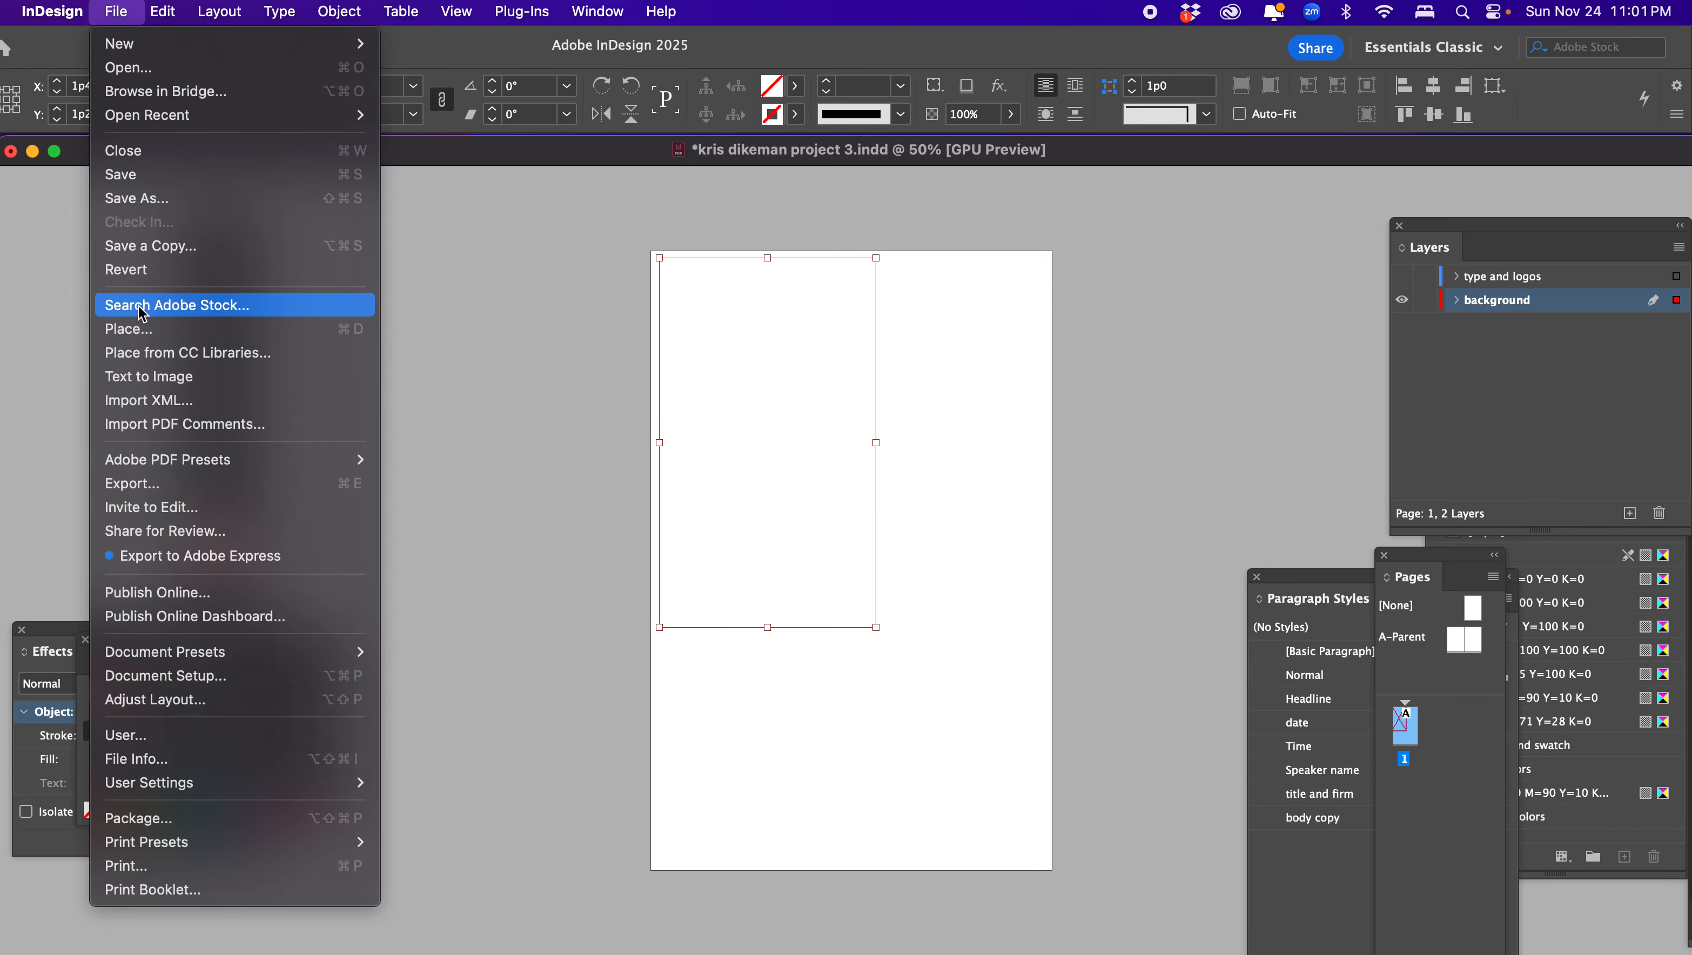
click(140, 329)
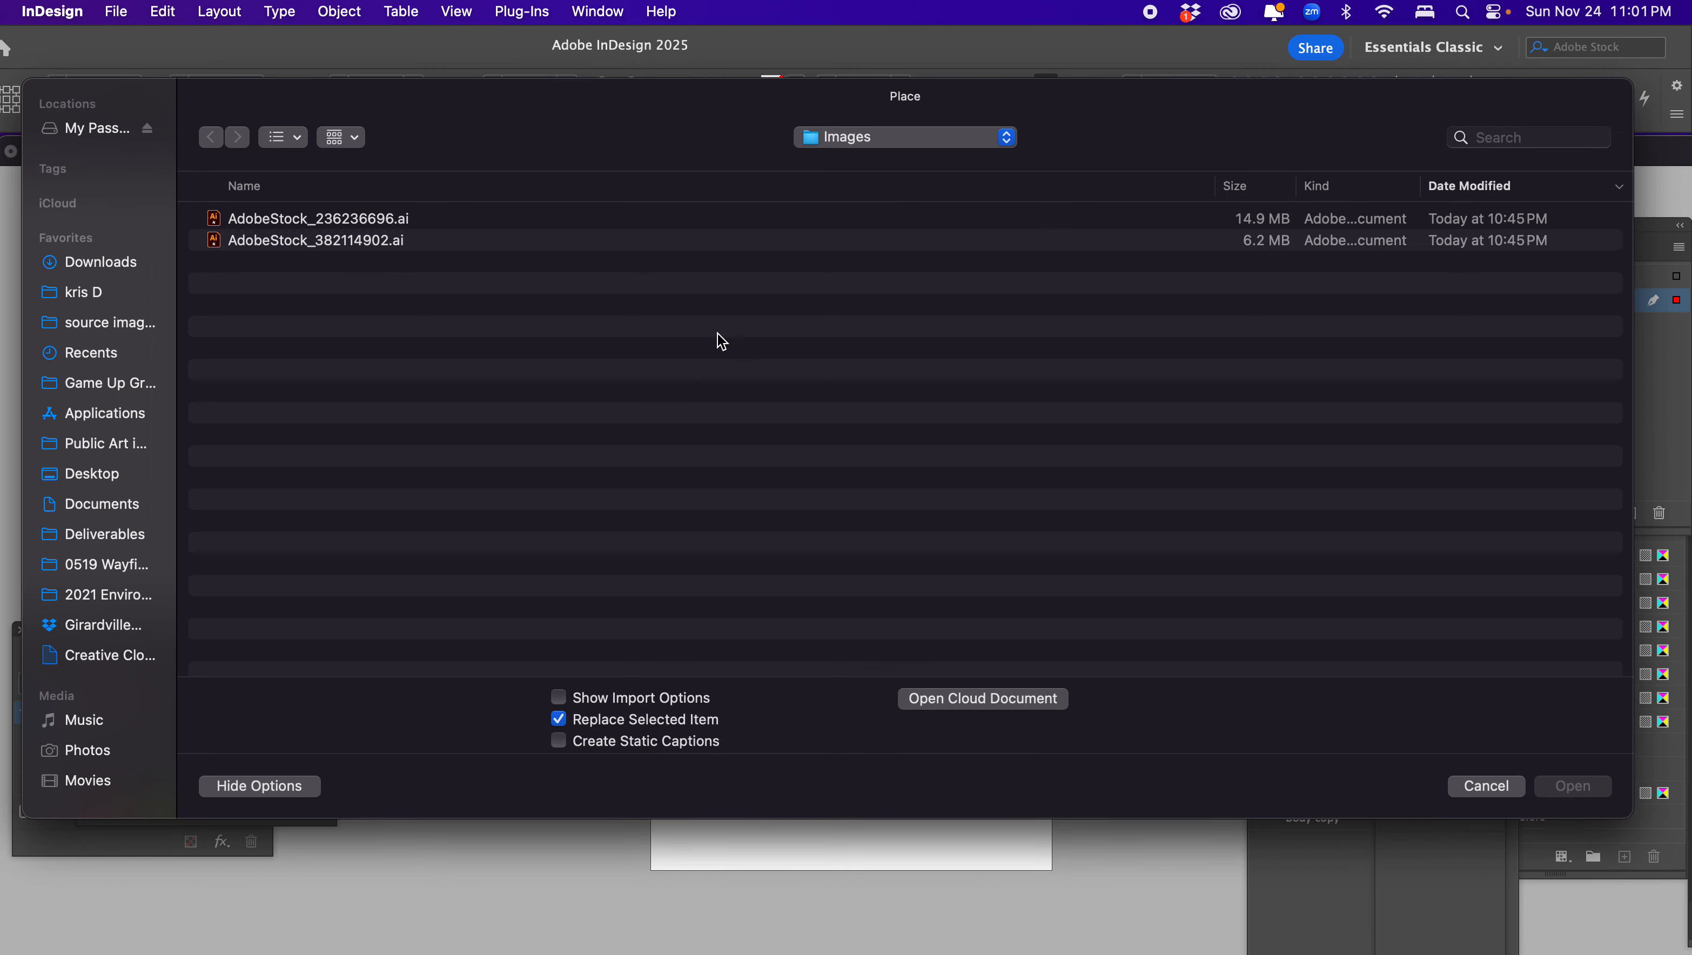
double_click(329, 224)
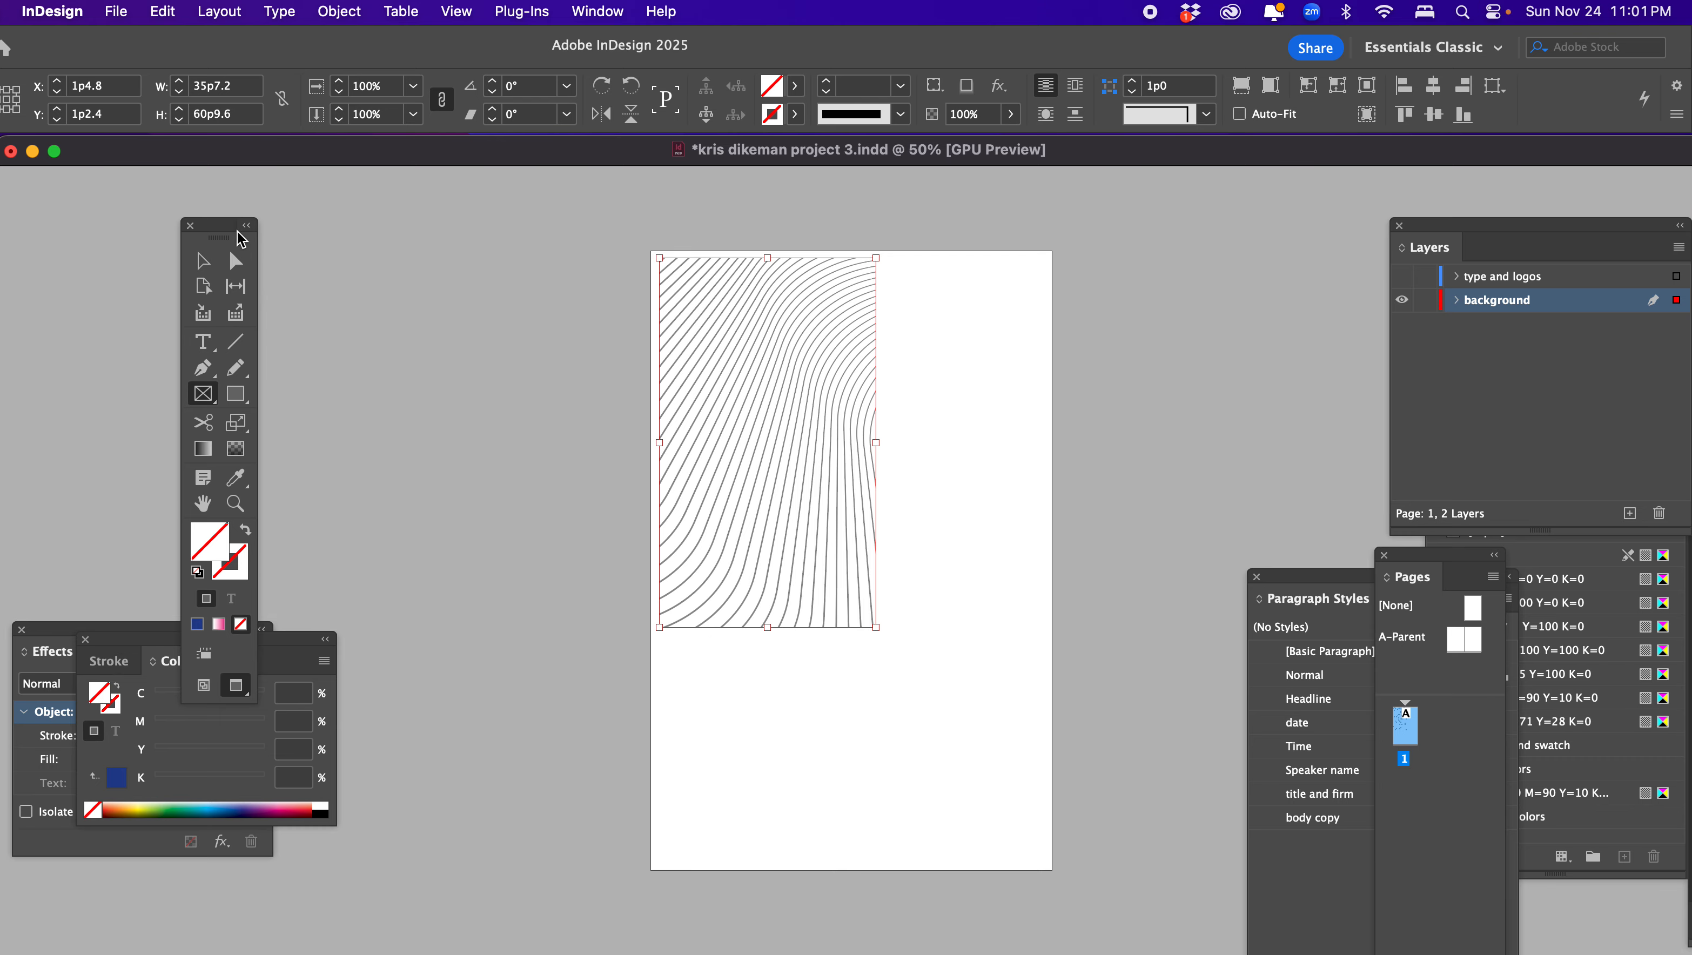
Align the image's top edge with the frame's top and scale the image to about 81.6% to match the frame height
click(236, 260)
click(764, 339)
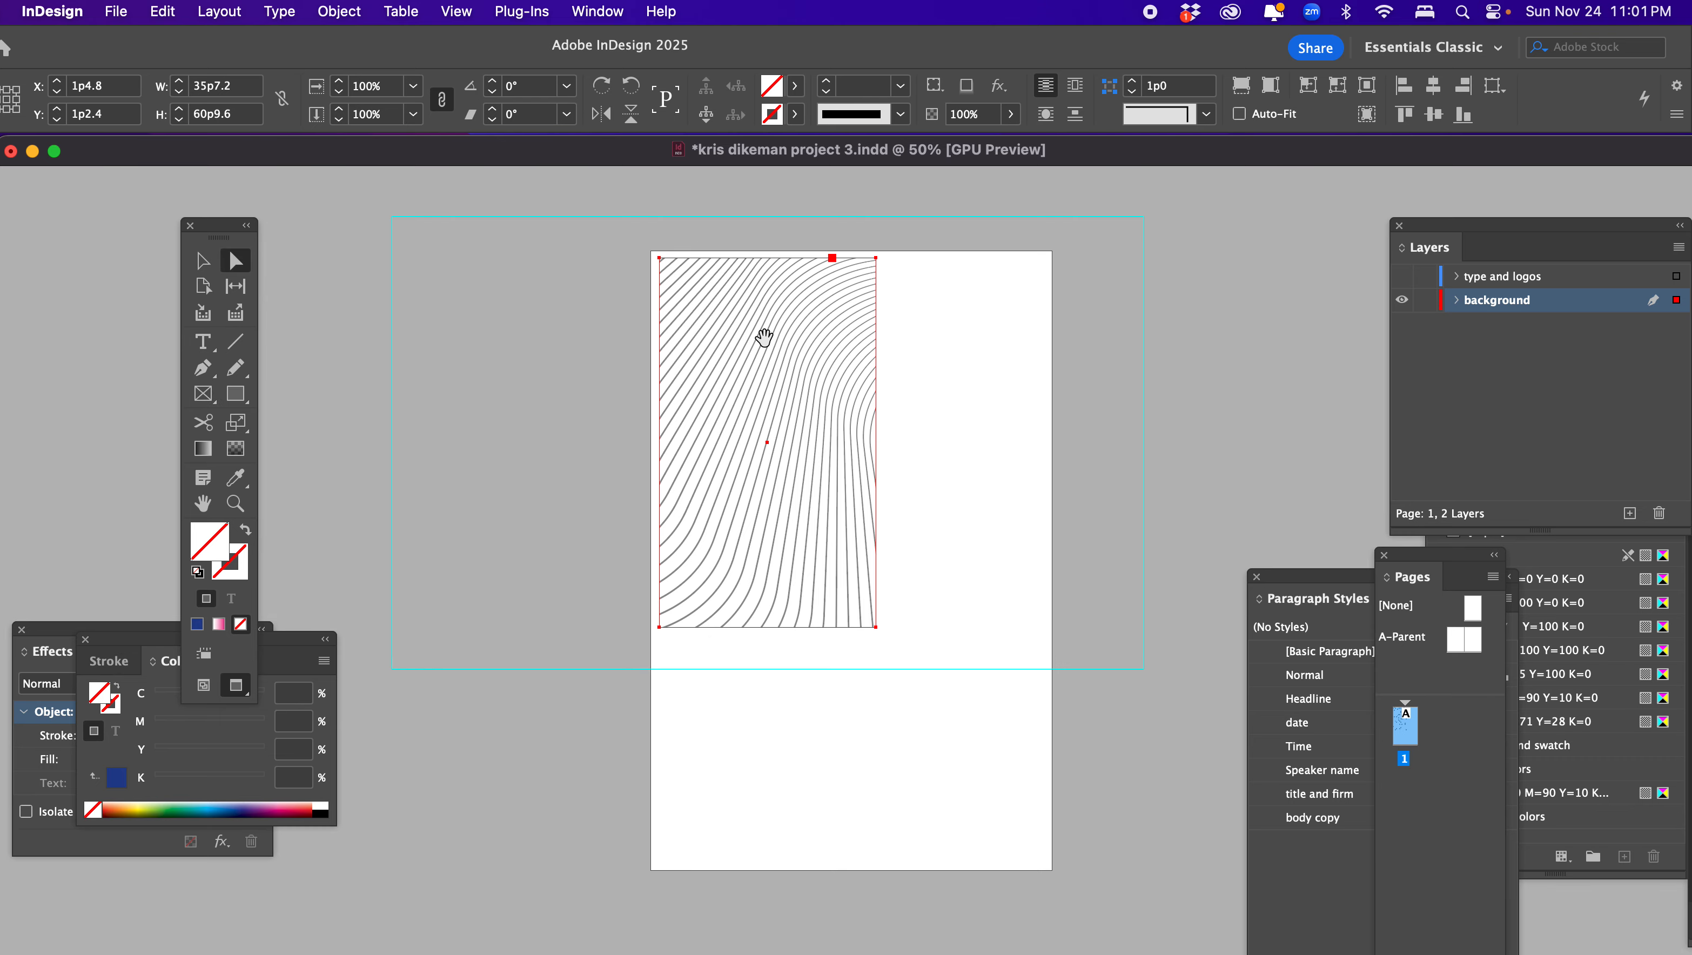
drag(764, 339, 827, 374)
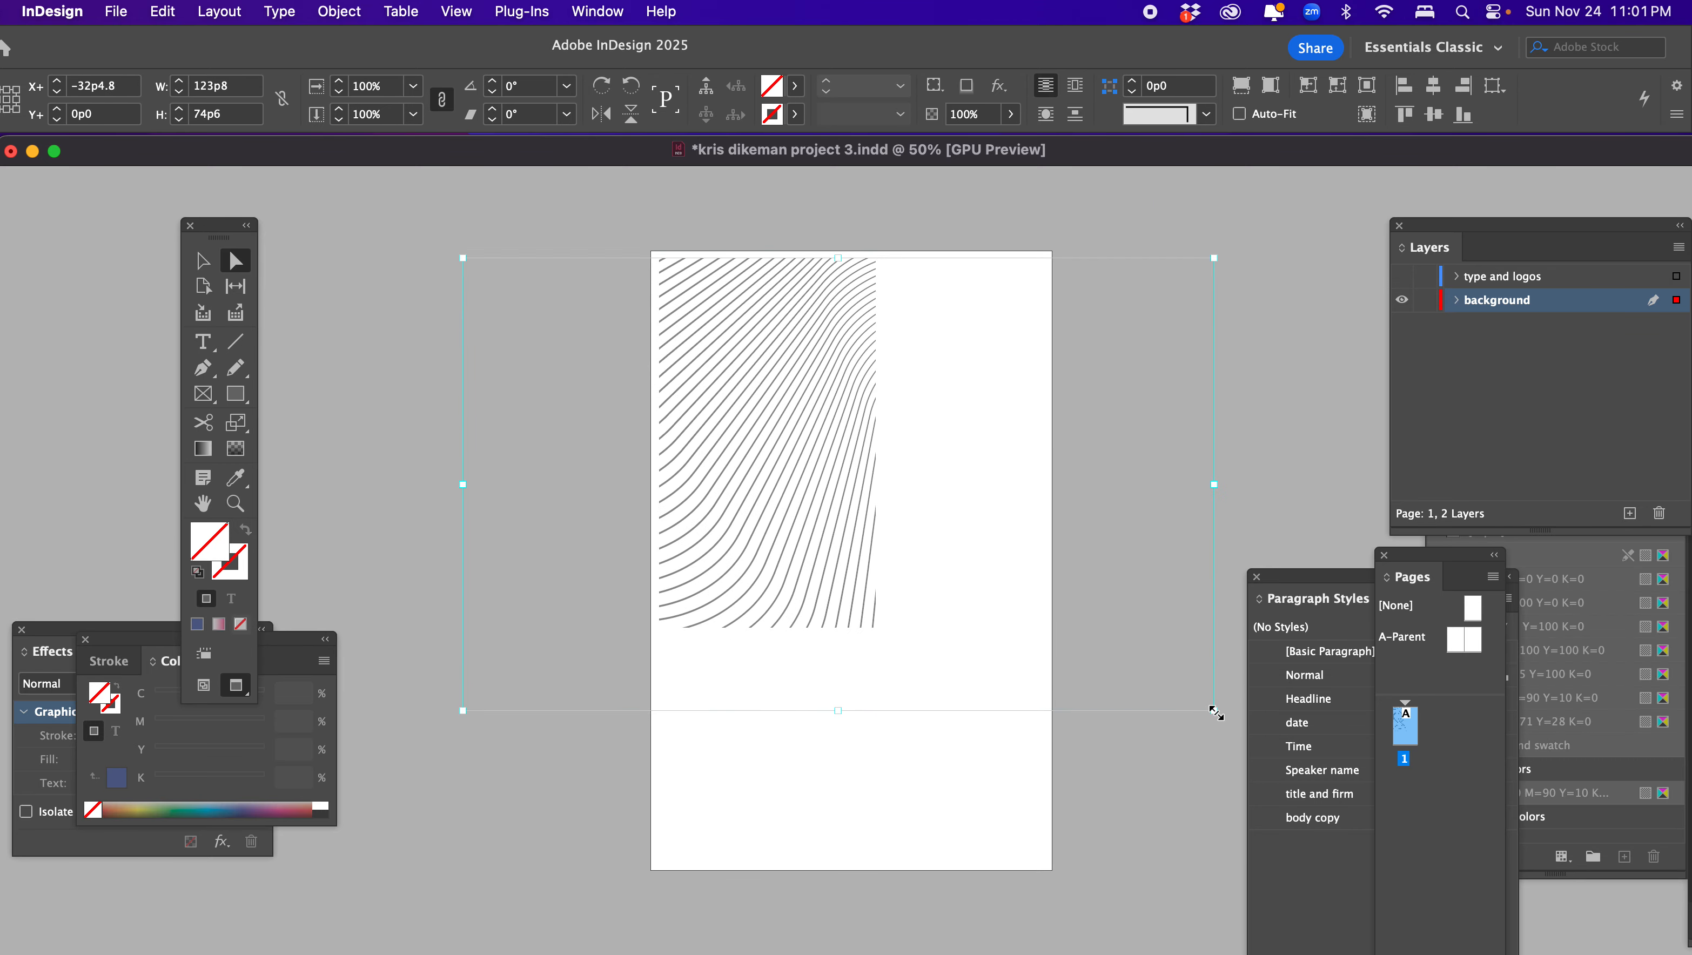
drag(1216, 714, 1030, 636)
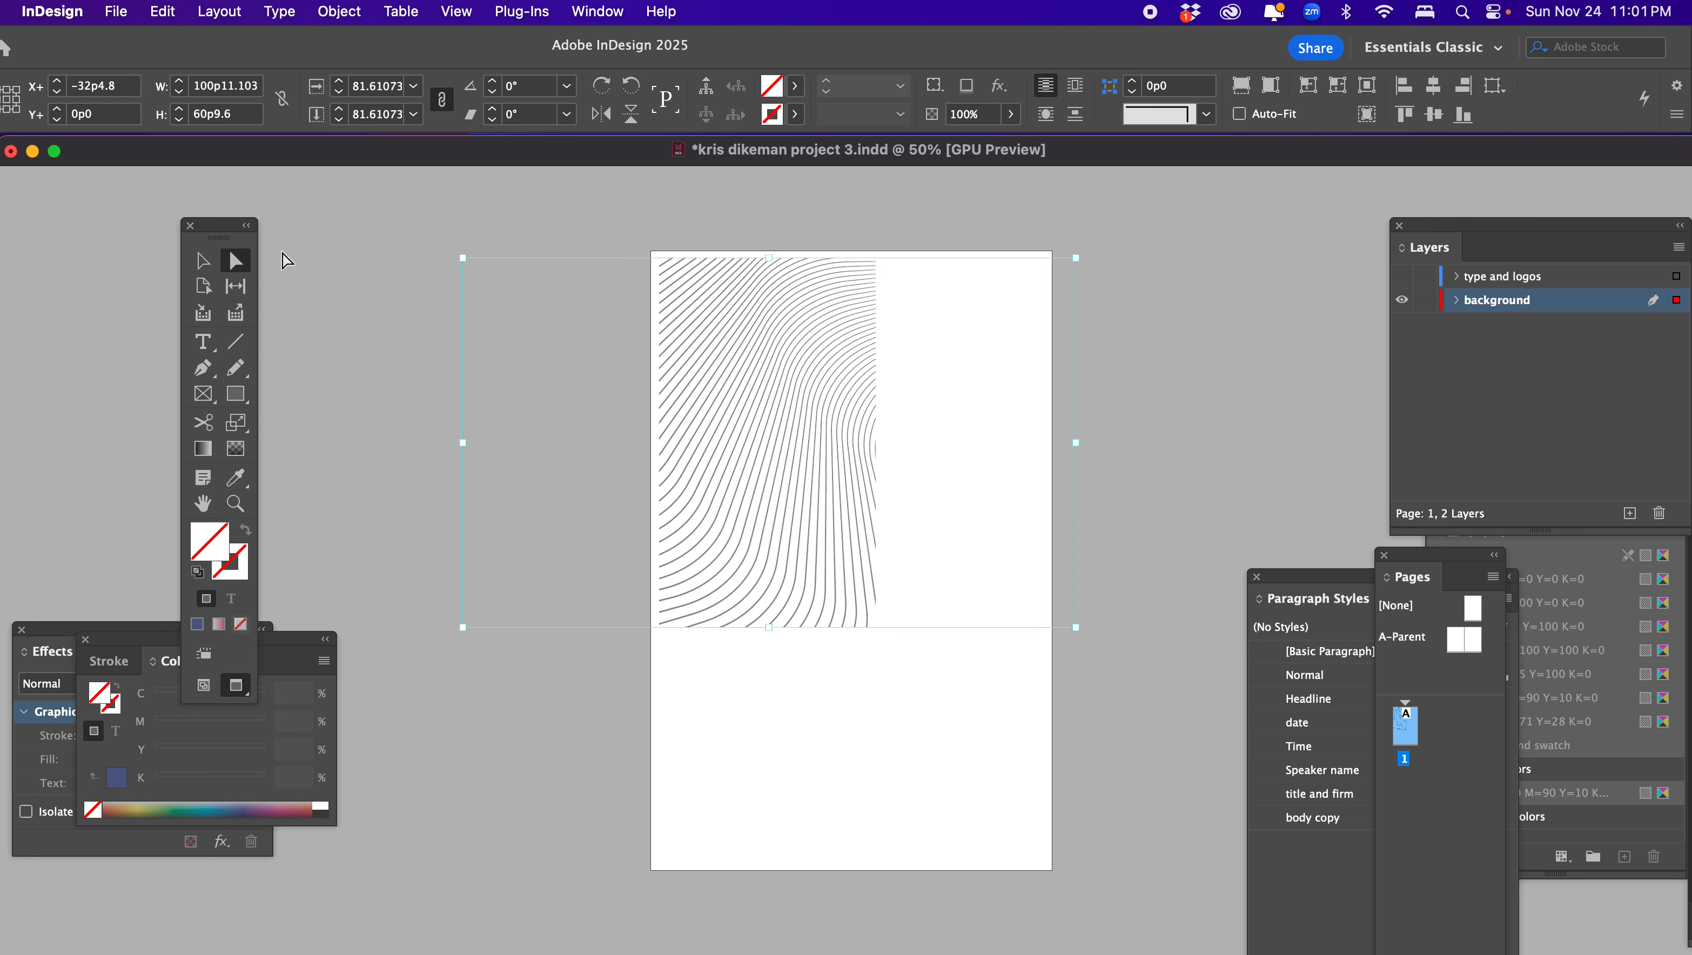
Select the image inside the tall frame and fit the content proportionally to the frame
click(215, 255)
click(366, 254)
double_click(688, 313)
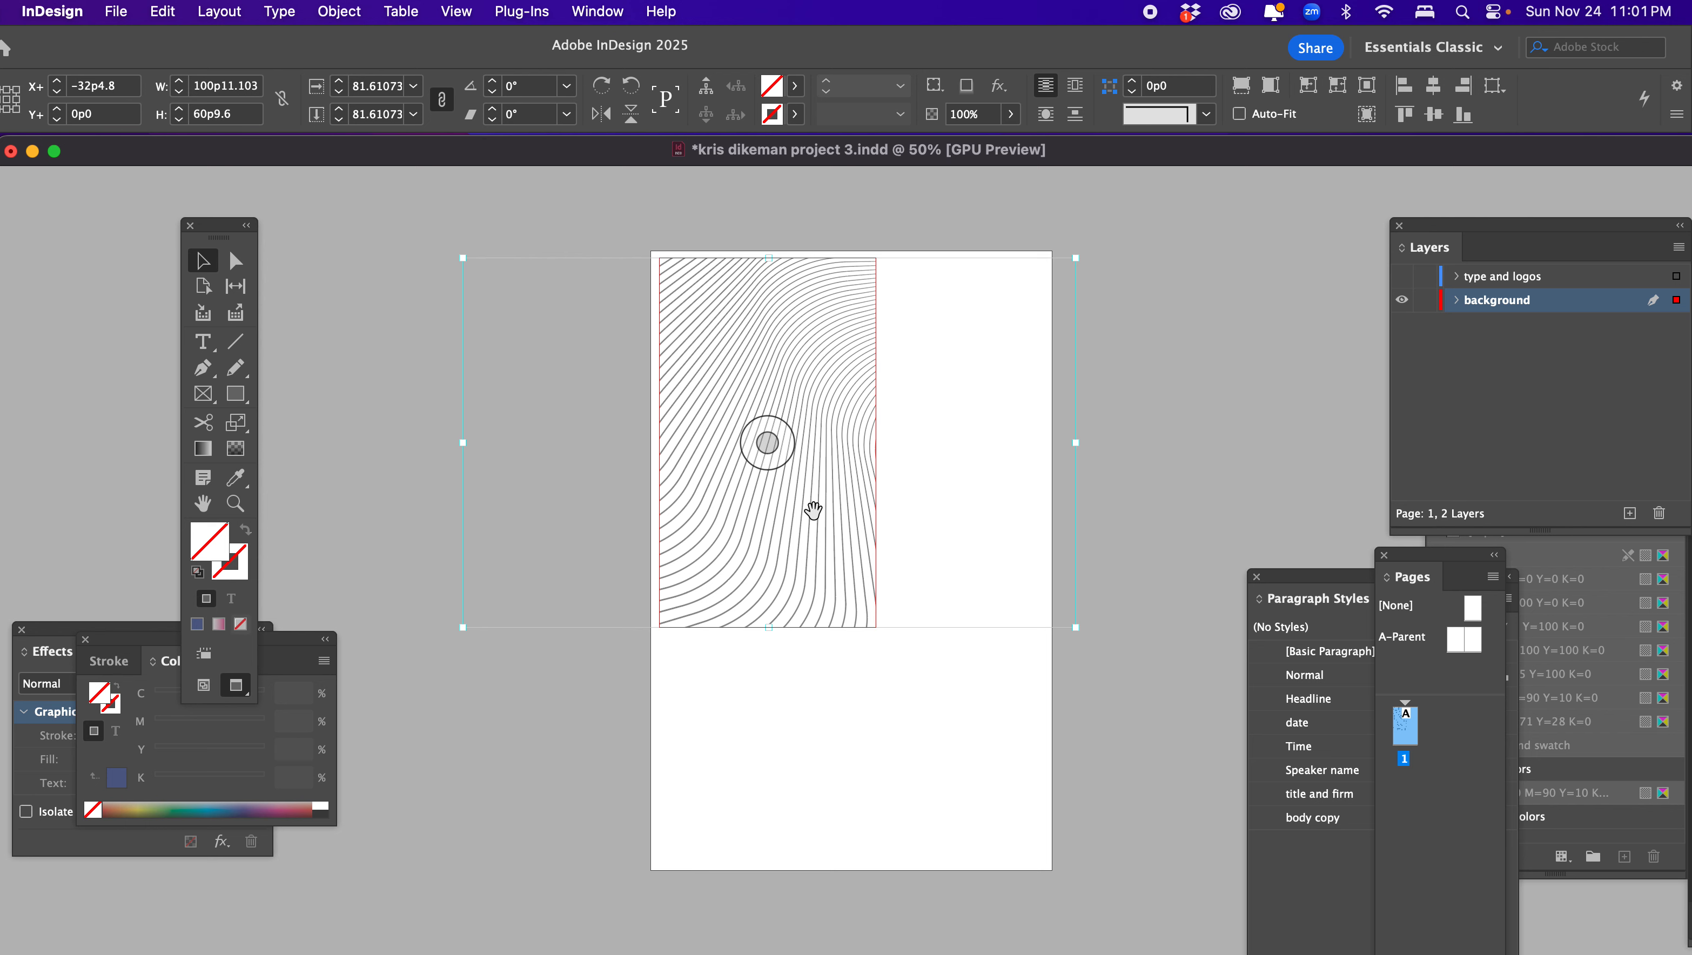
click(340, 12)
mouse_move(359, 482)
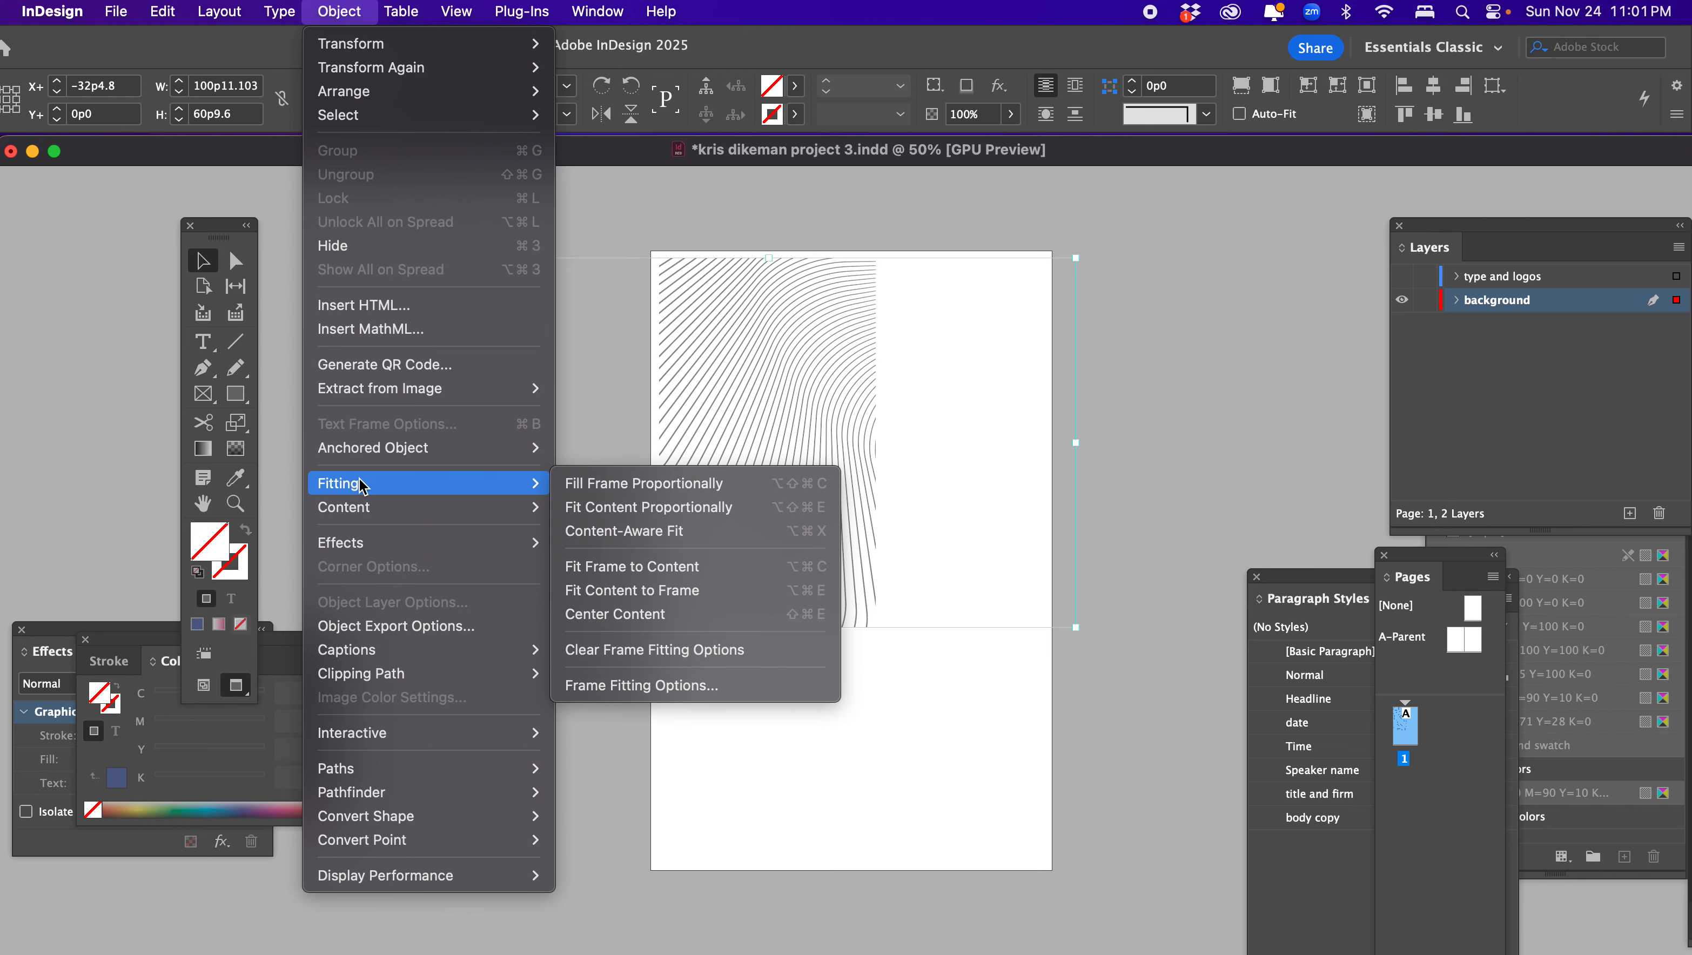
click(595, 506)
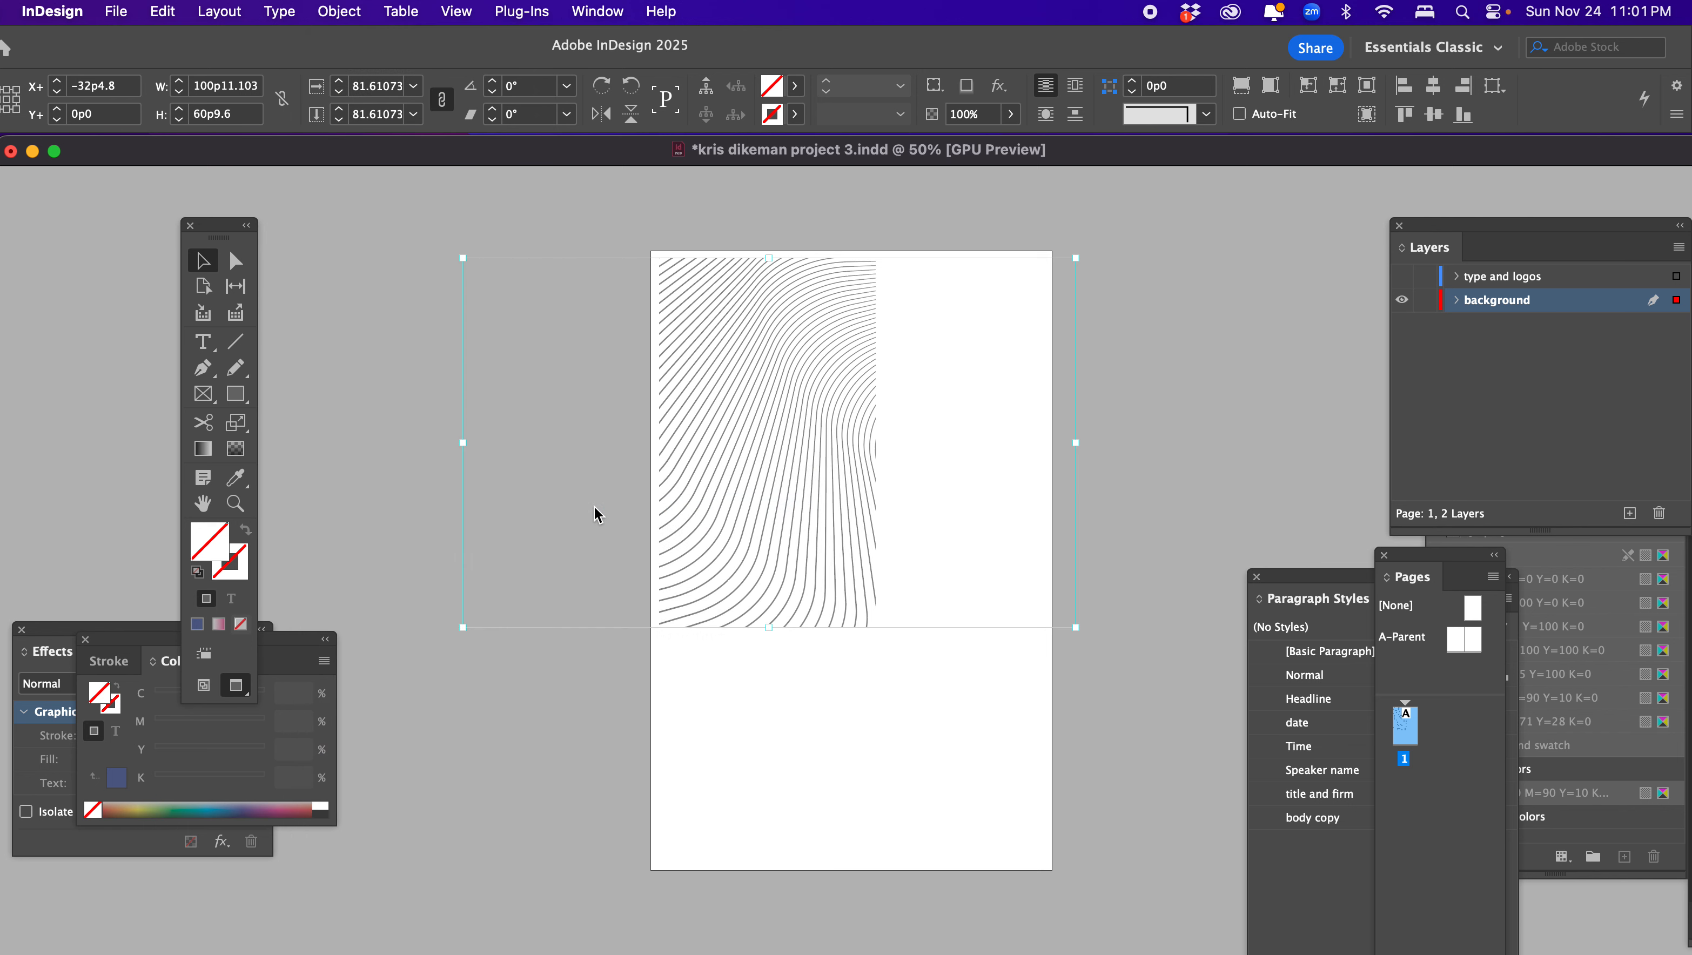
click(727, 342)
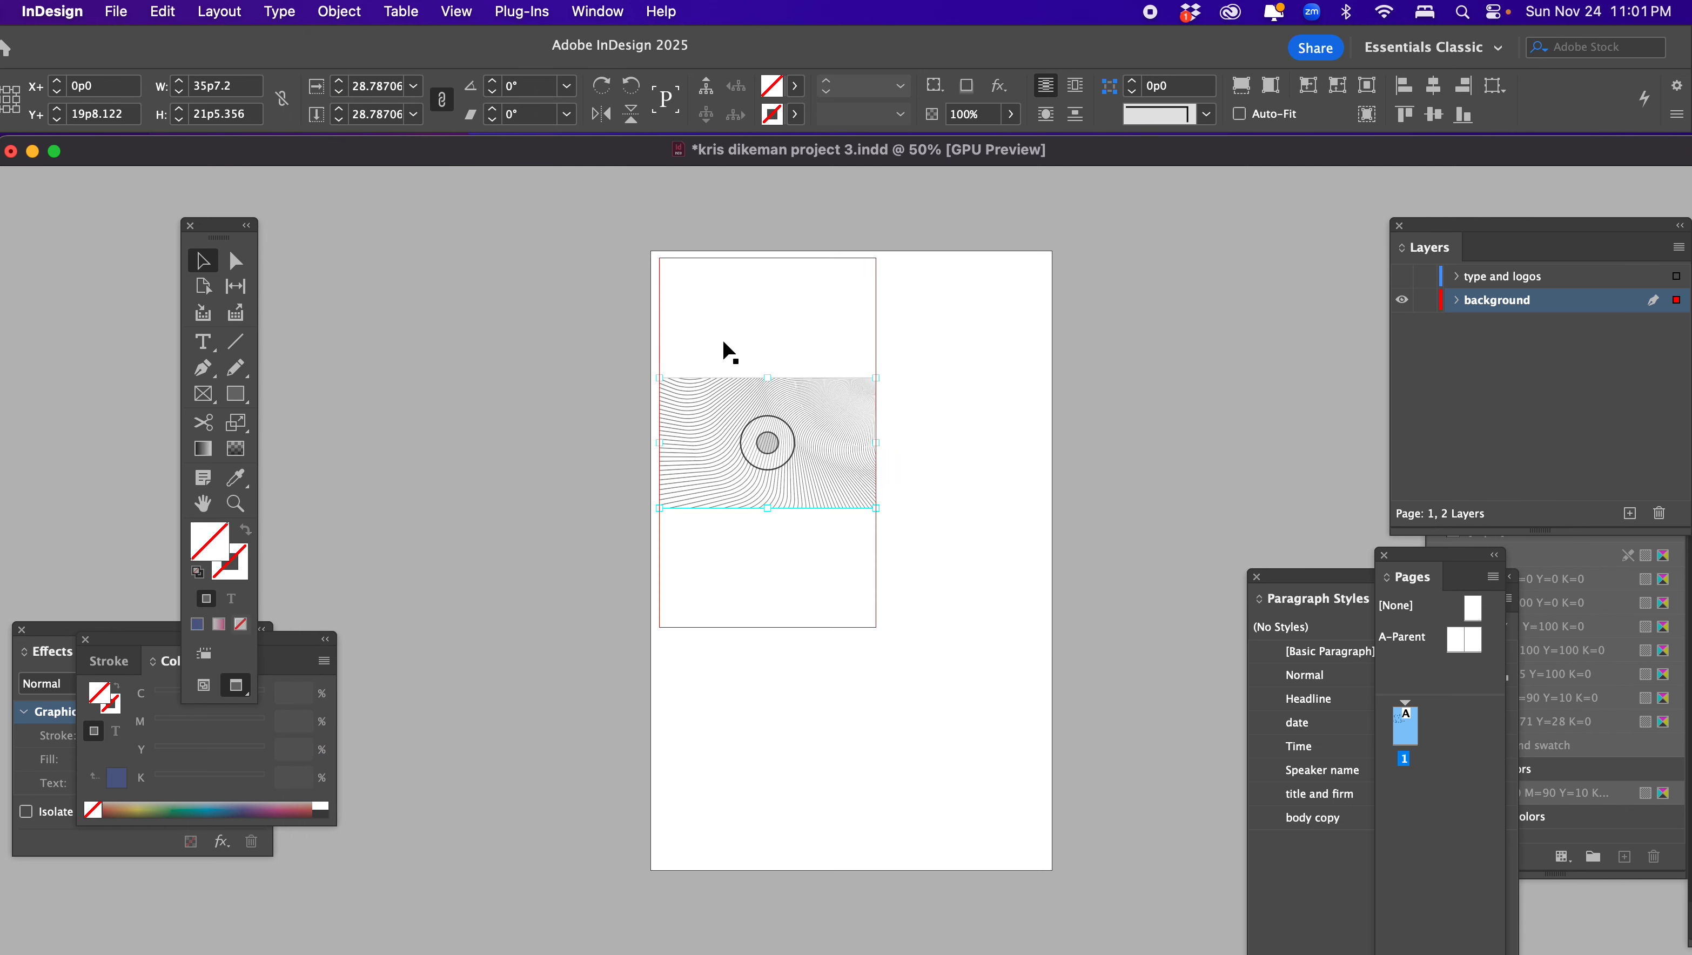
Move the fitted image to the frame's upper-left corner and scale it proportionally to about 90.7% so it fills the frame
double_click(748, 400)
drag(746, 400, 736, 279)
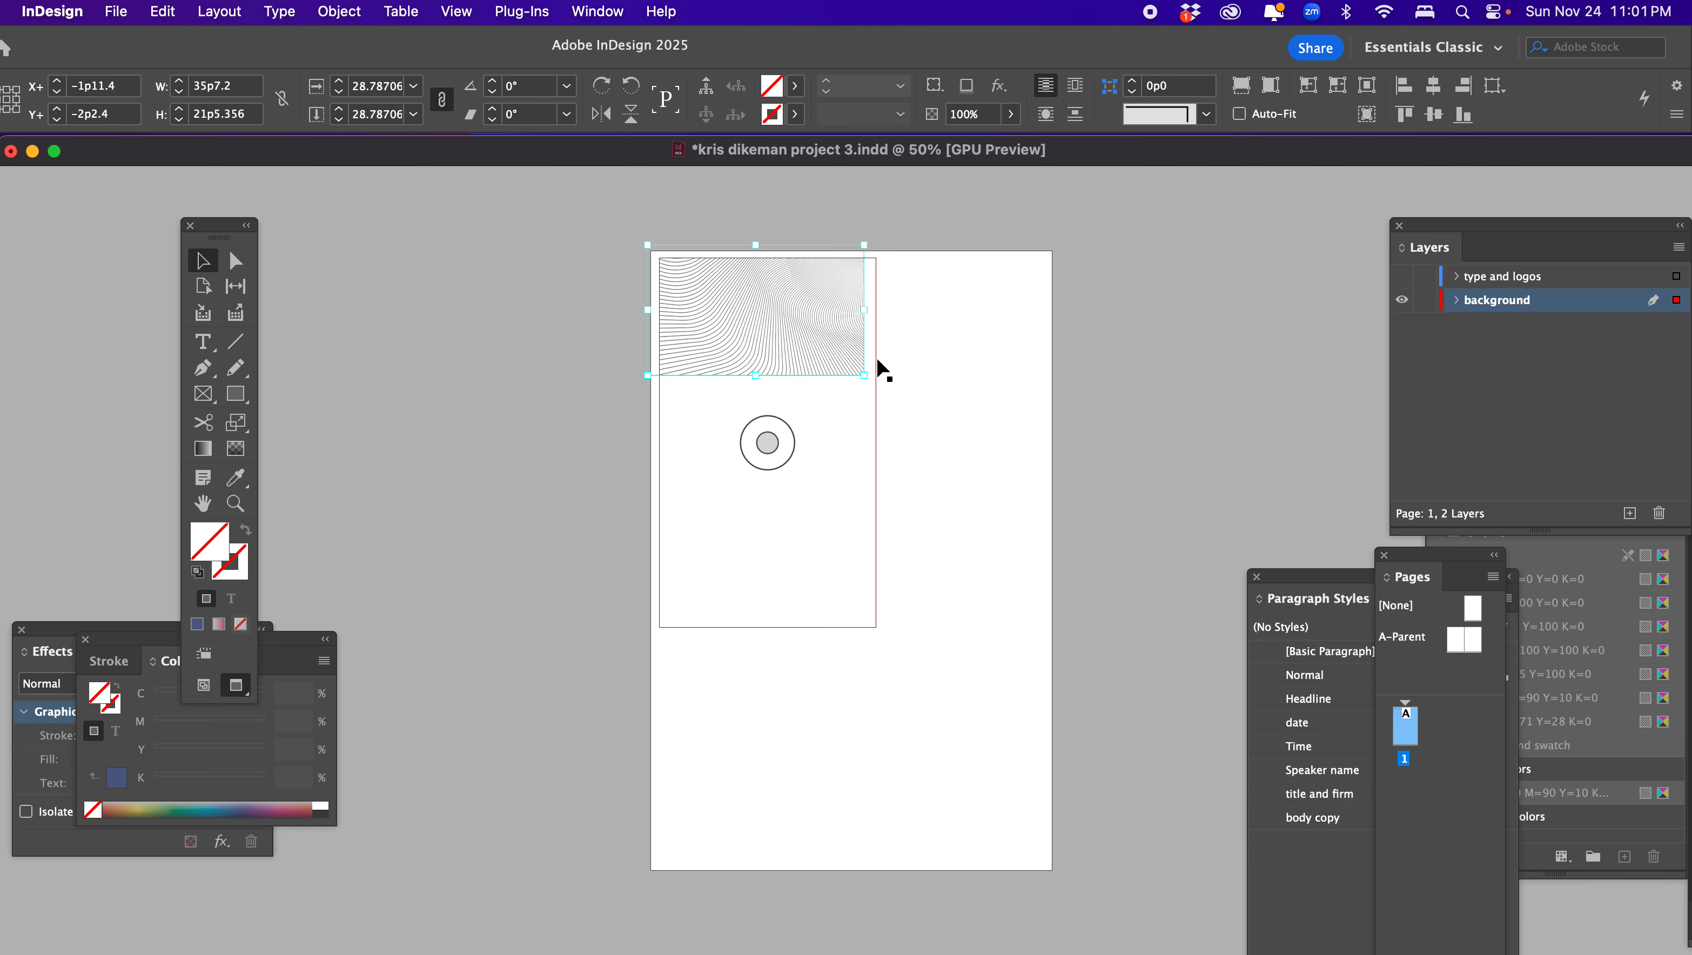
drag(864, 376, 1329, 655)
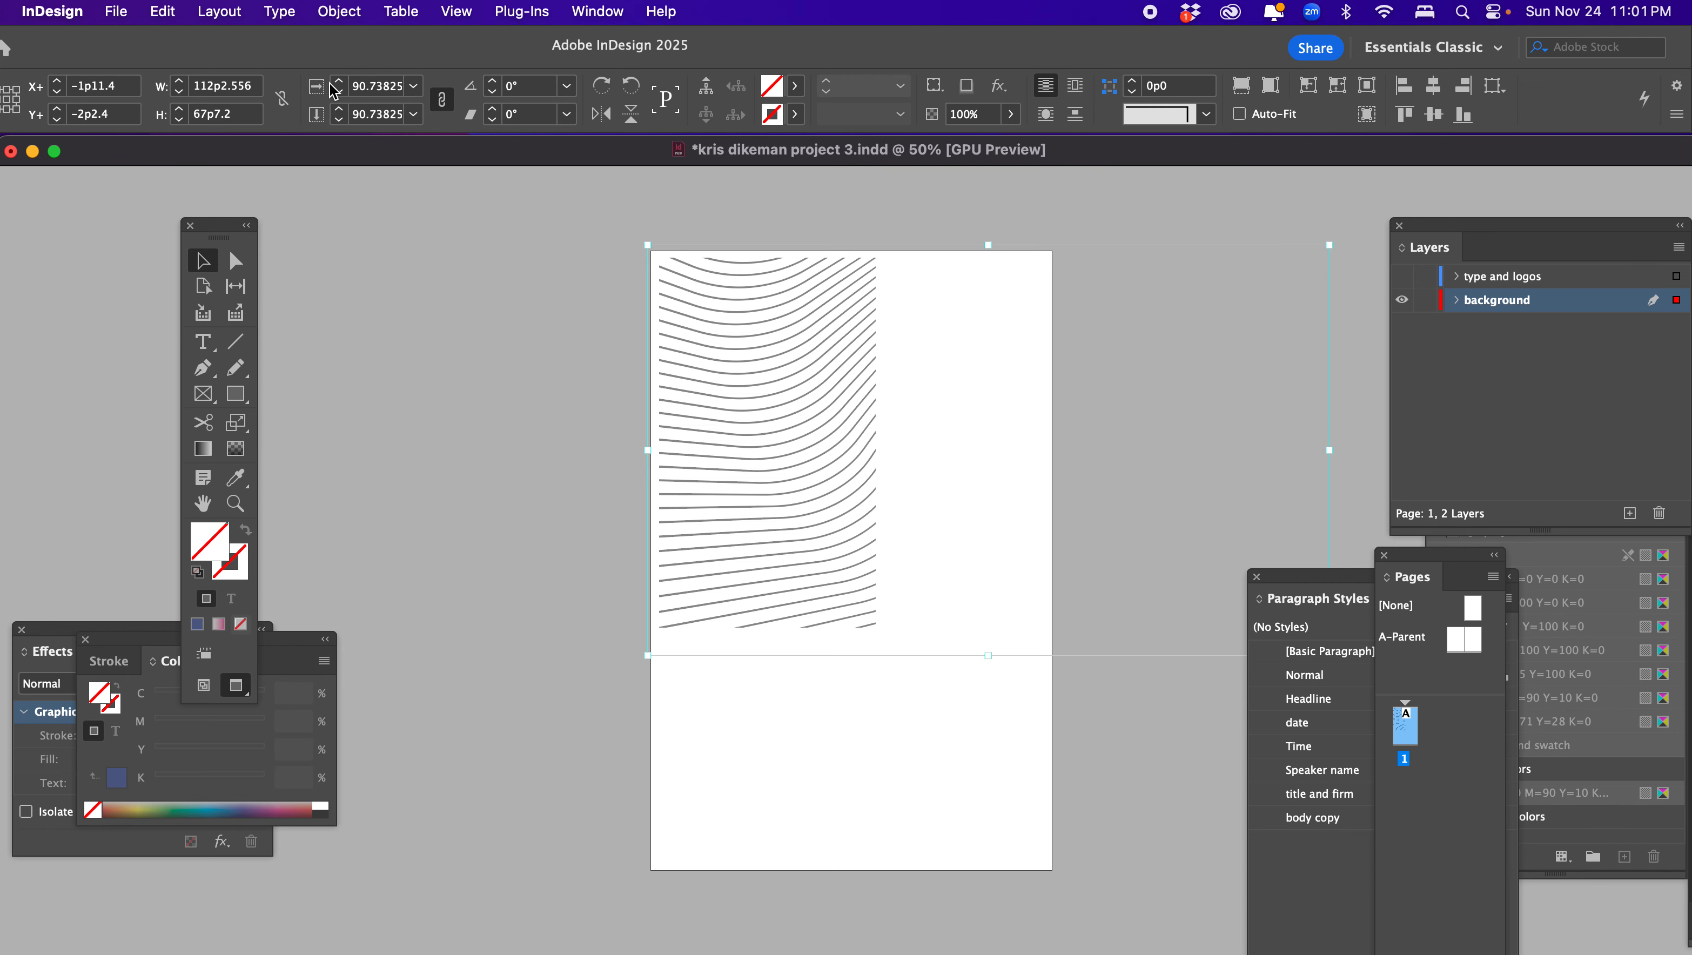
Choose the Essentials Classic workspace so the full set of control options is available
click(601, 20)
mouse_move(605, 59)
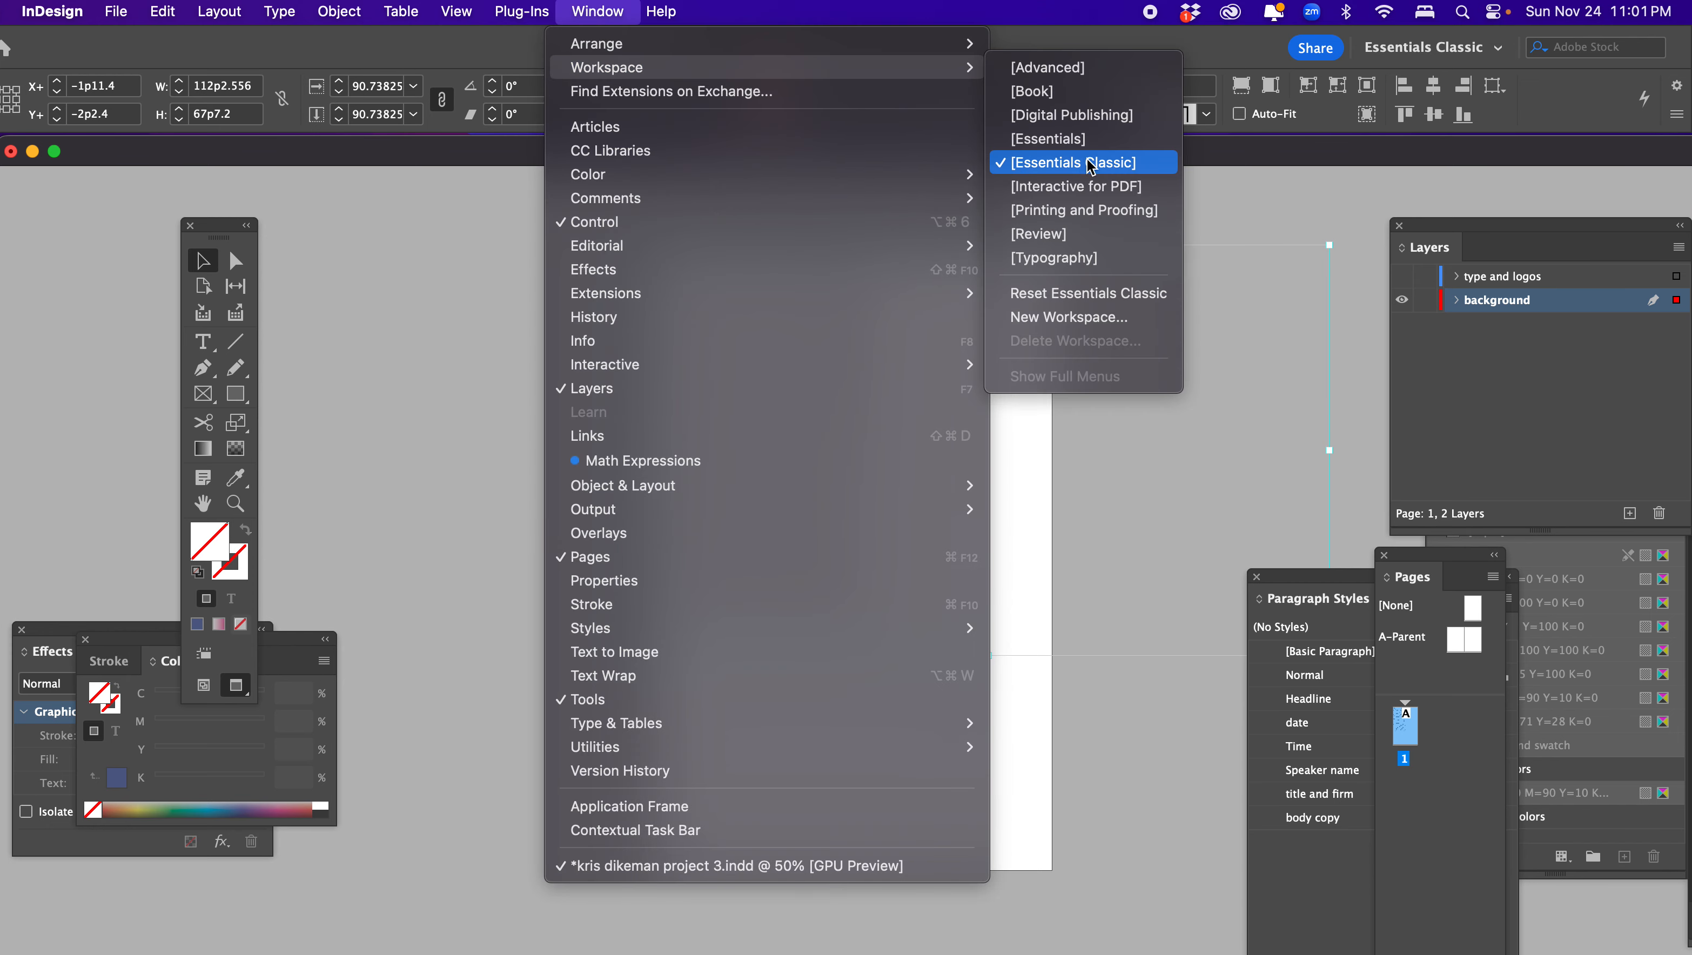
click(1080, 163)
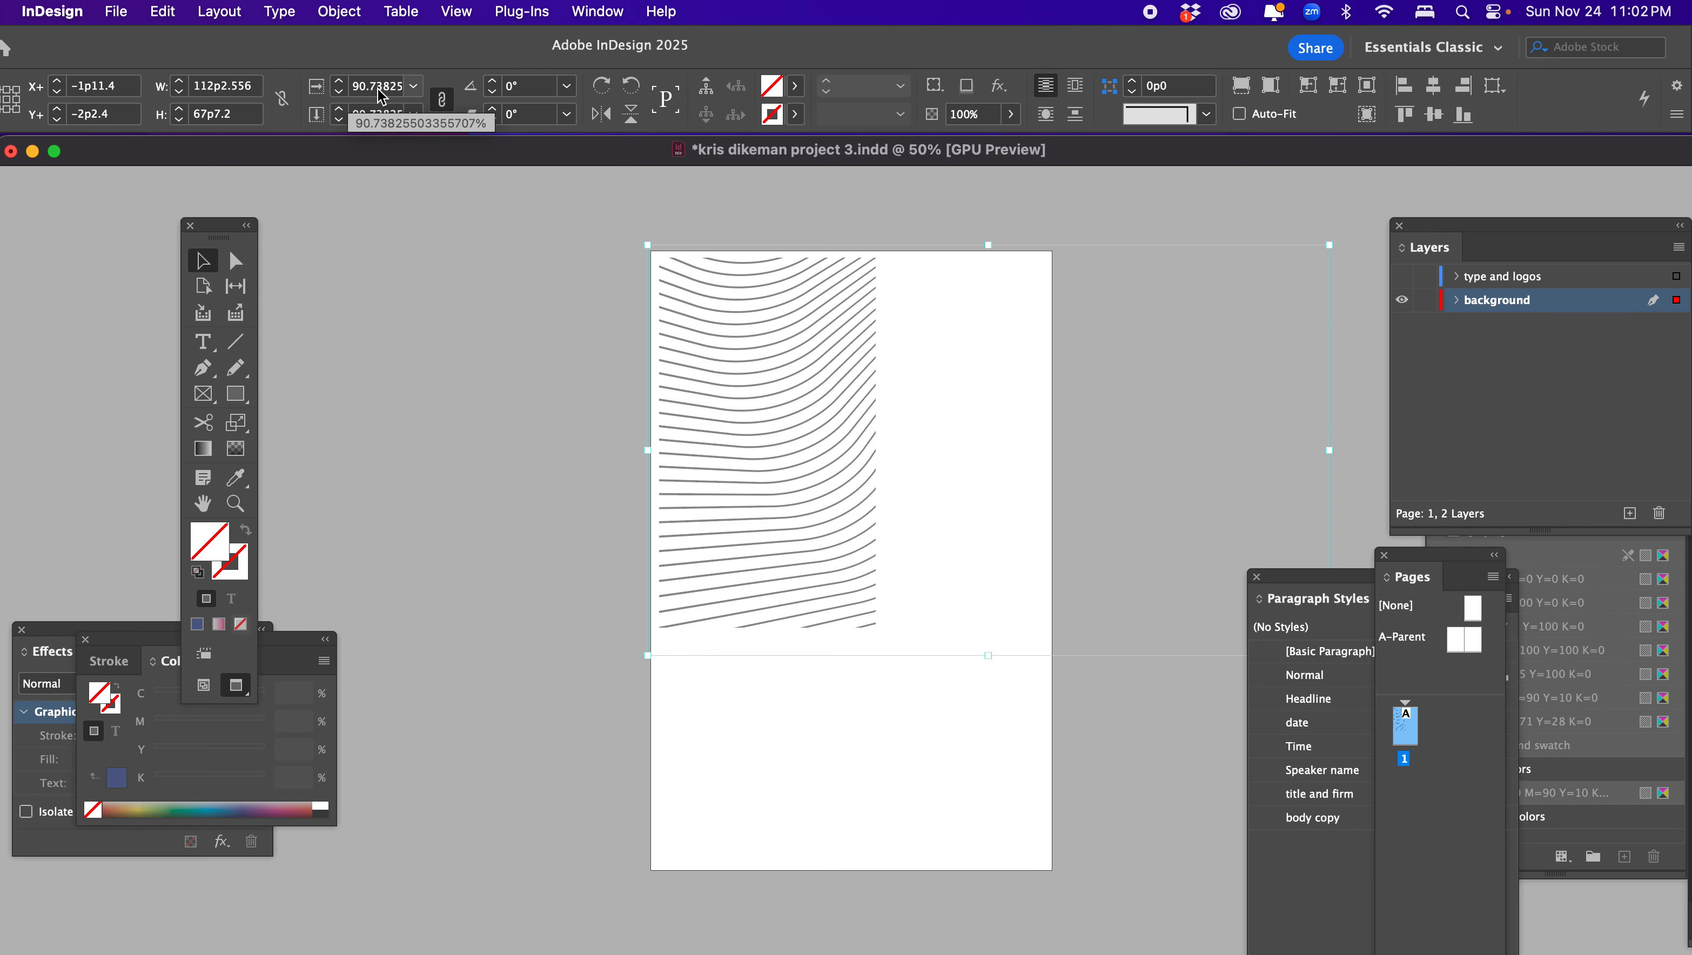
Shift the line-pattern image sideways inside its tall frame, to about X+ -20p6, and delete the frame together with the image
drag(816, 378, 700, 376)
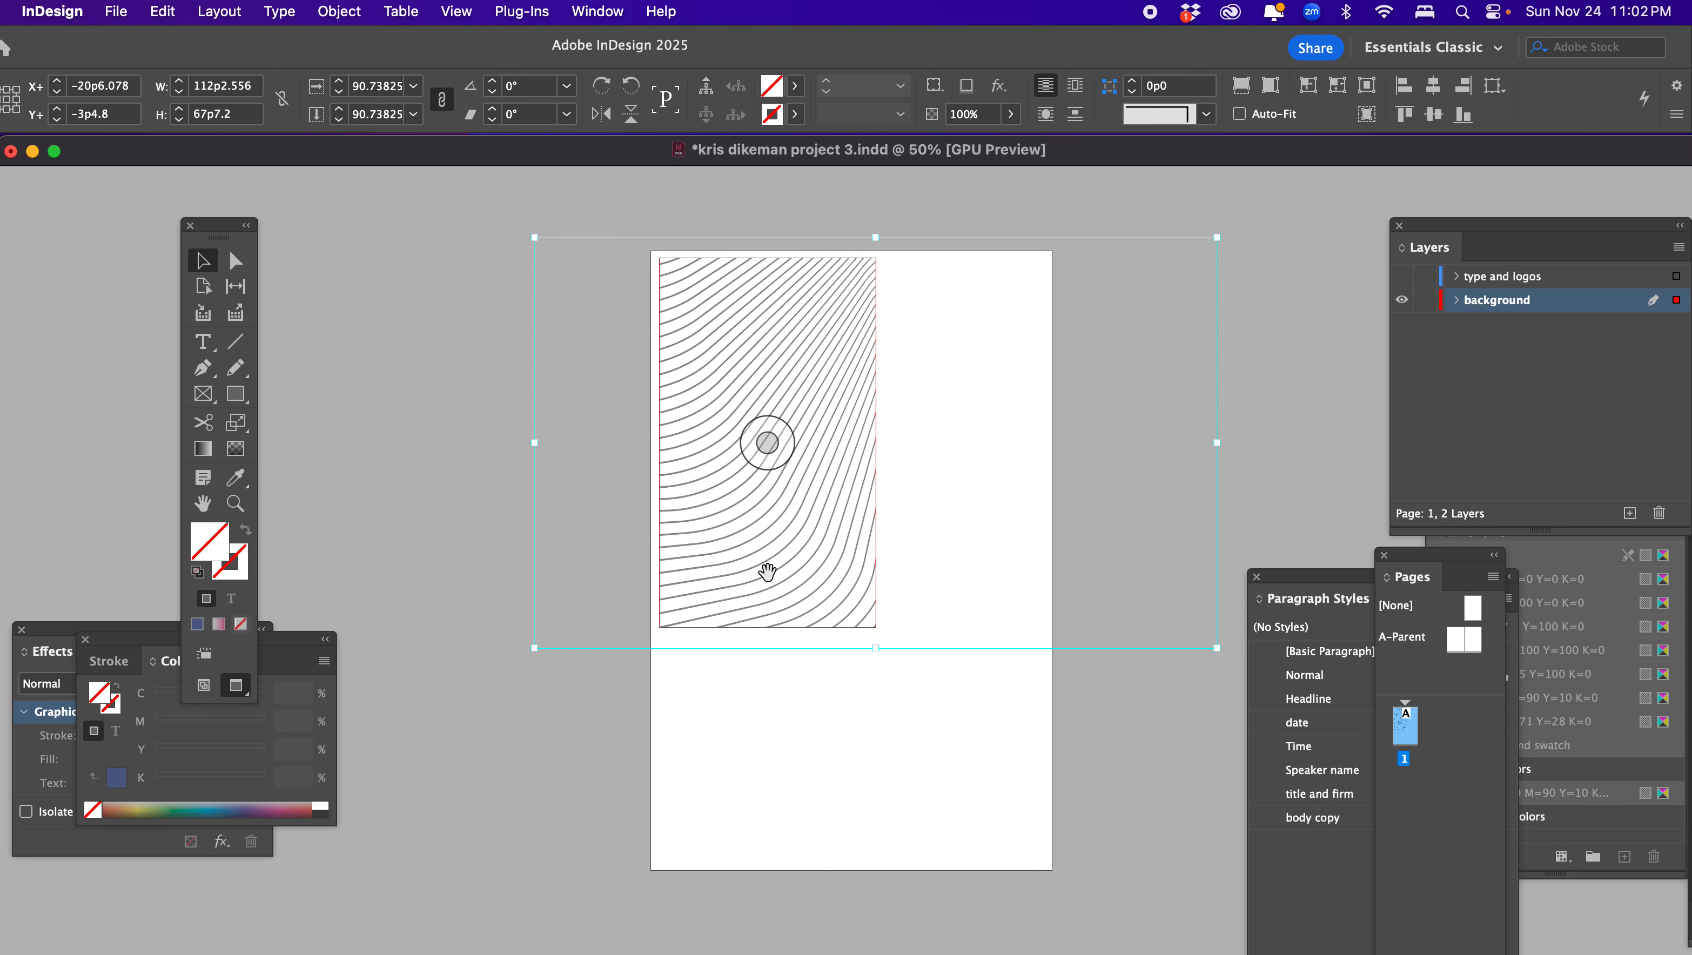
click(669, 302)
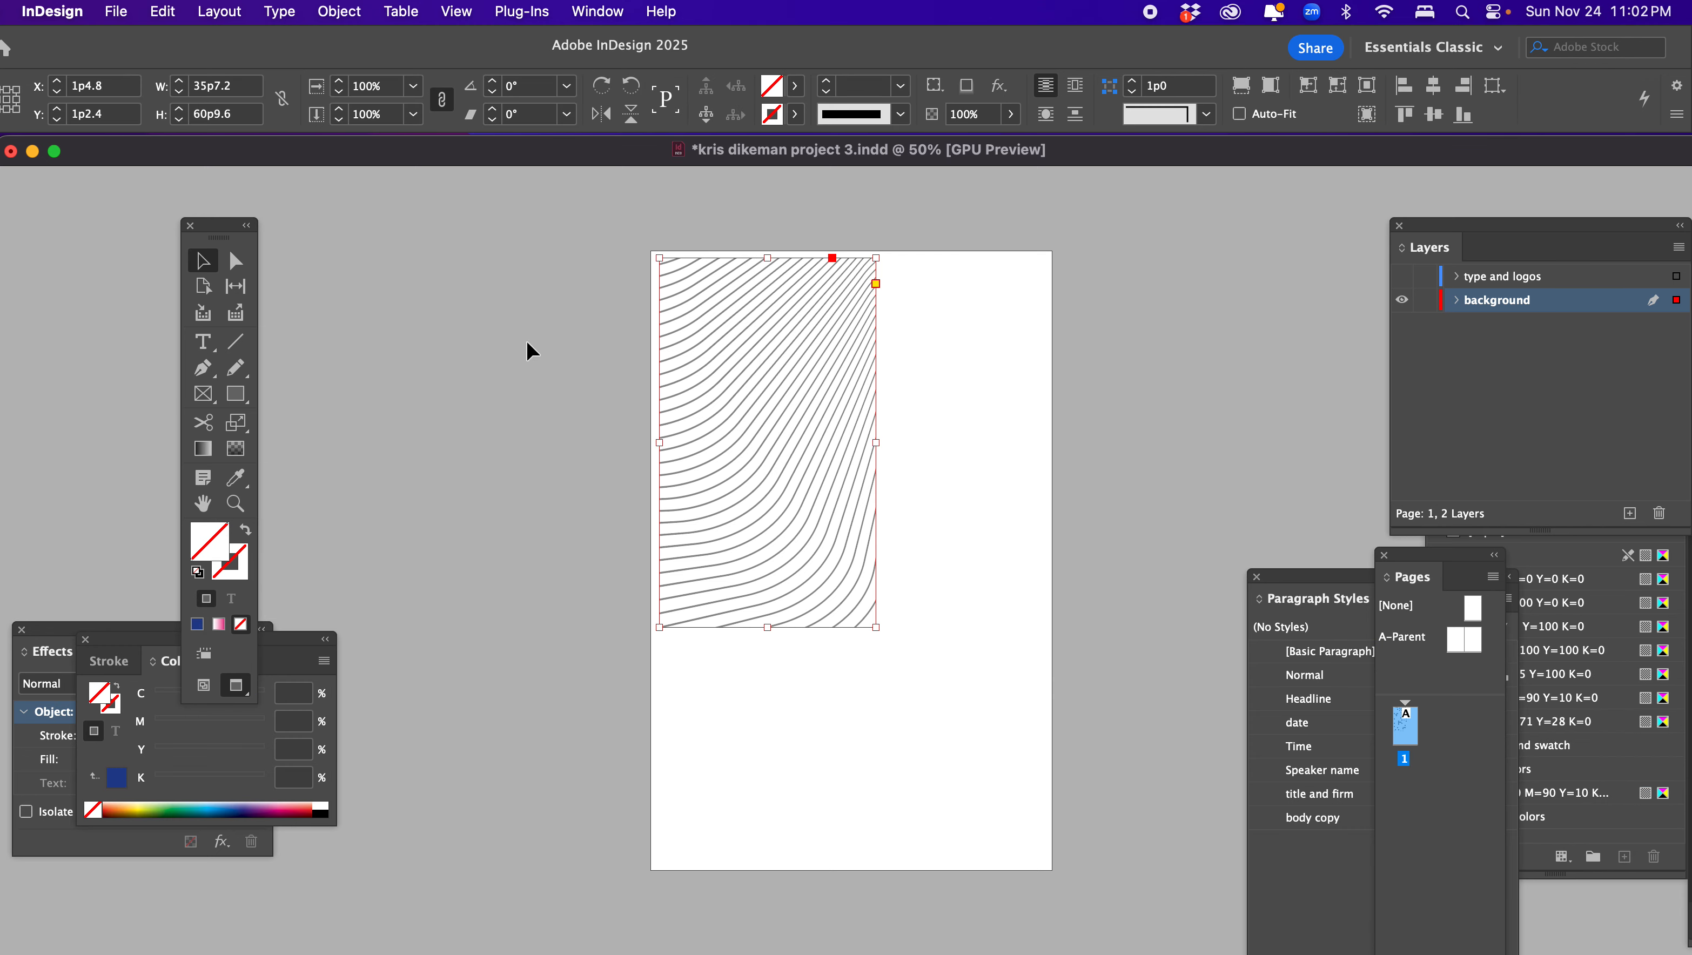
key(Delete)
Place AdobeStock_382114902.ai at 100% without drawing a frame and move it to about X -48p4.8, Y -4p7.2 so it covers the page
click(115, 11)
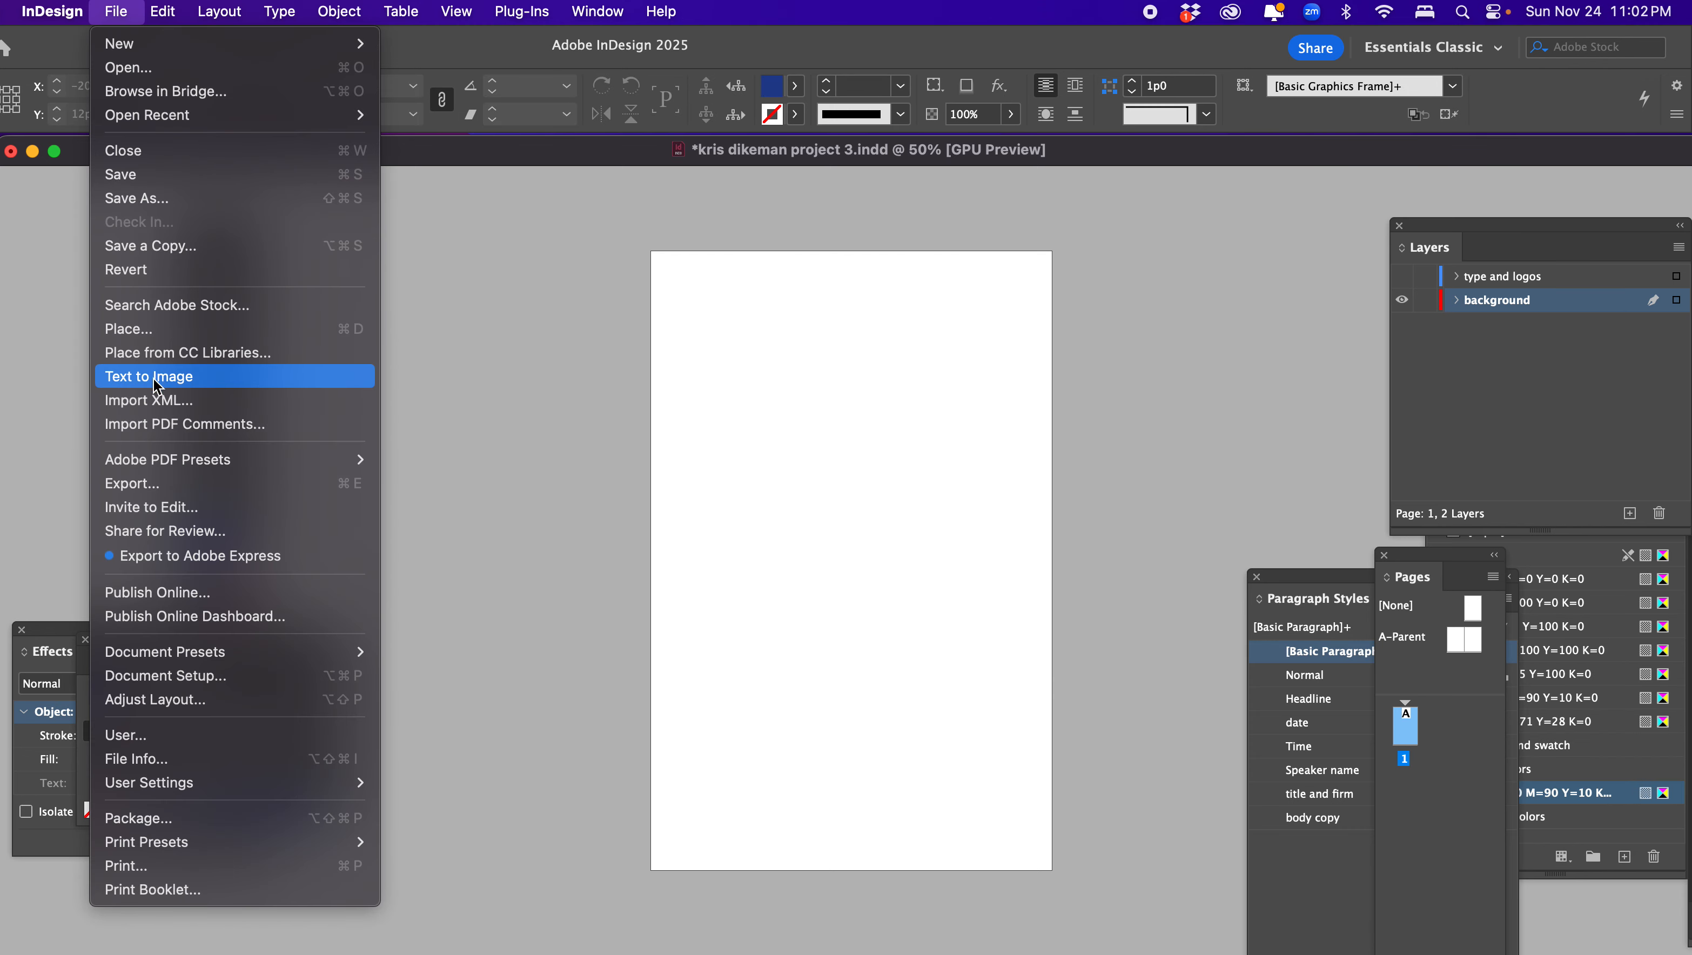
click(154, 325)
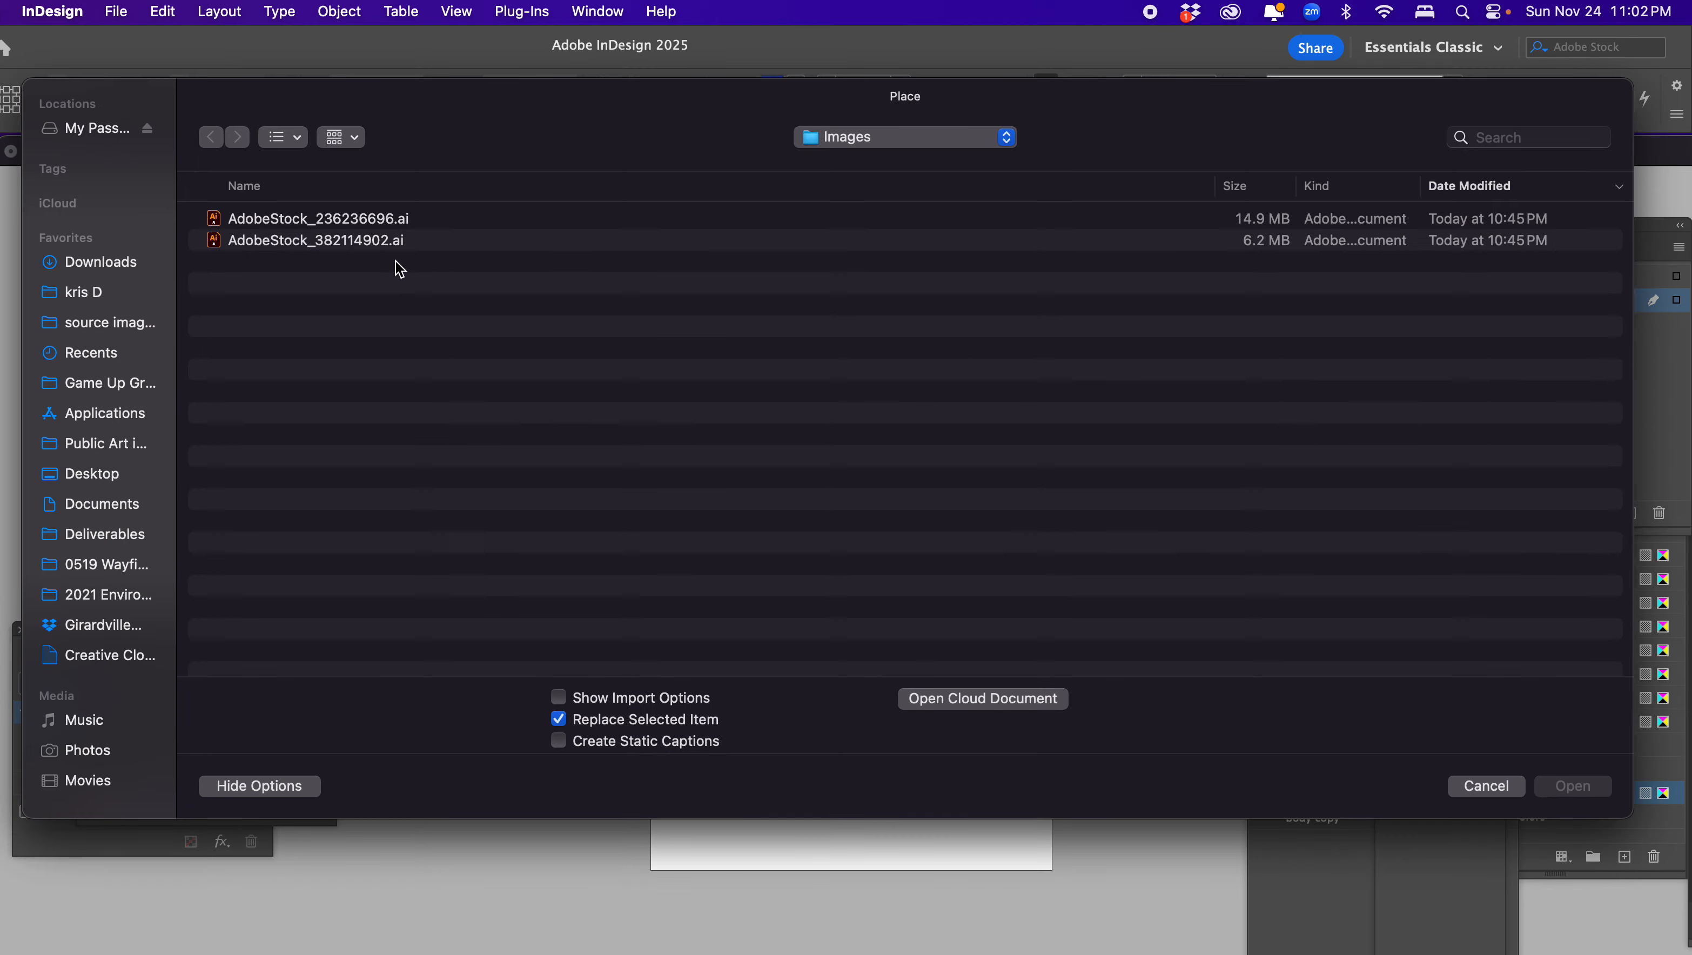
double_click(374, 239)
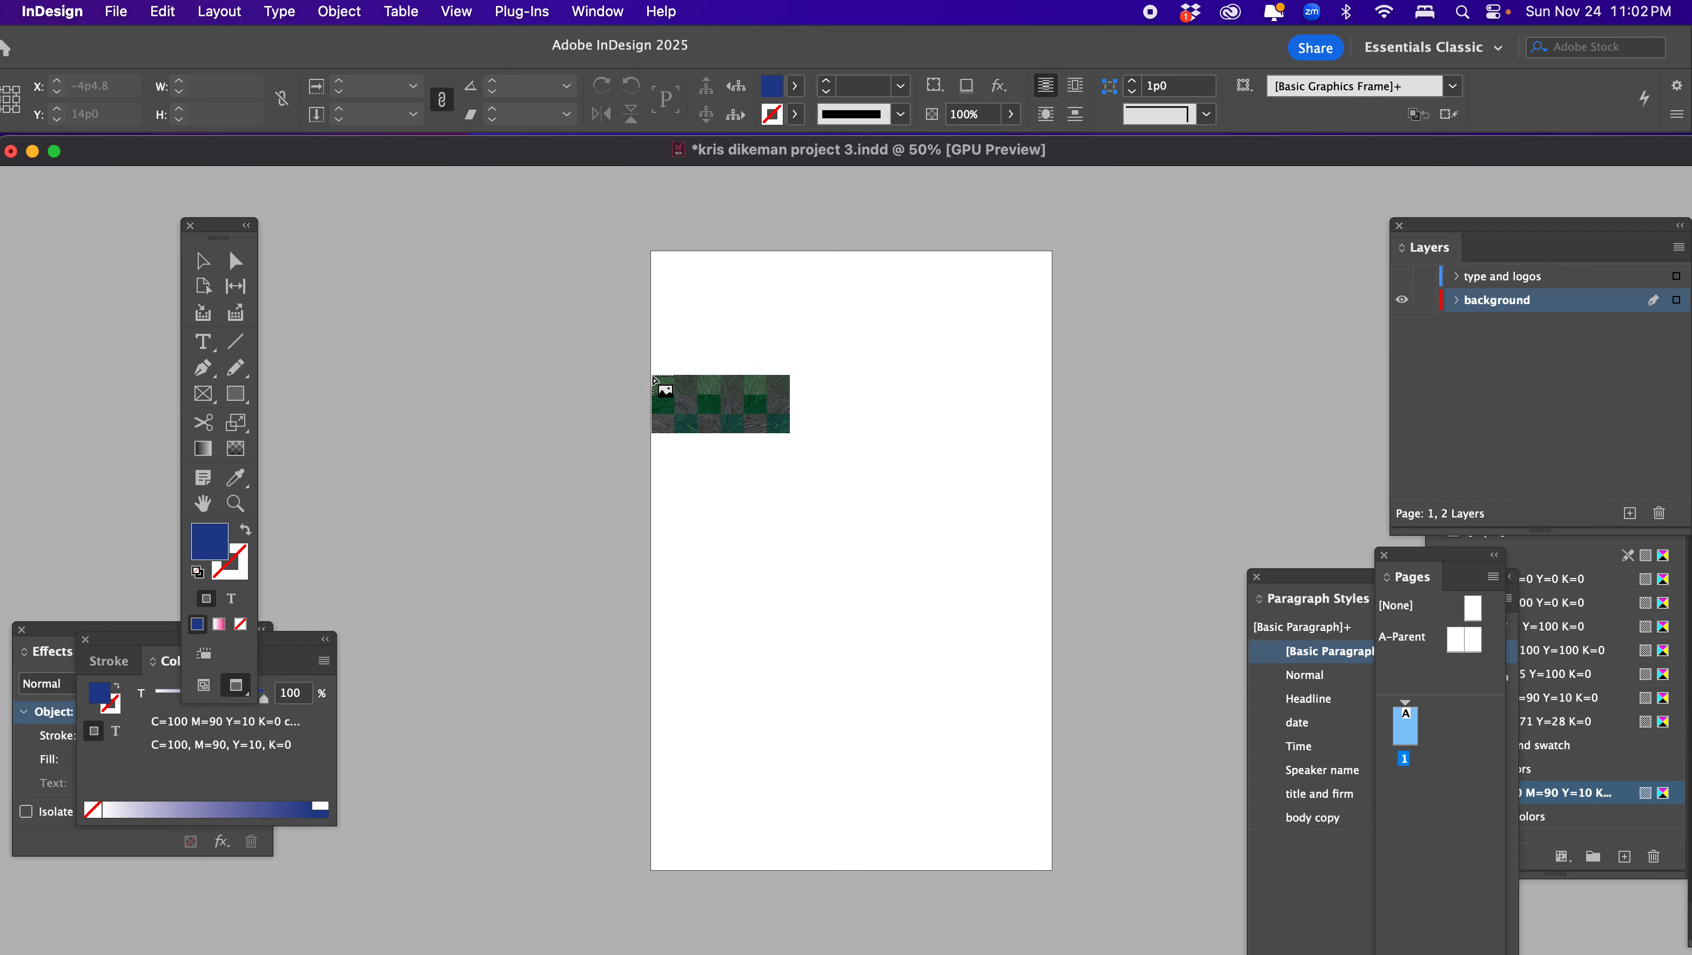
click(703, 397)
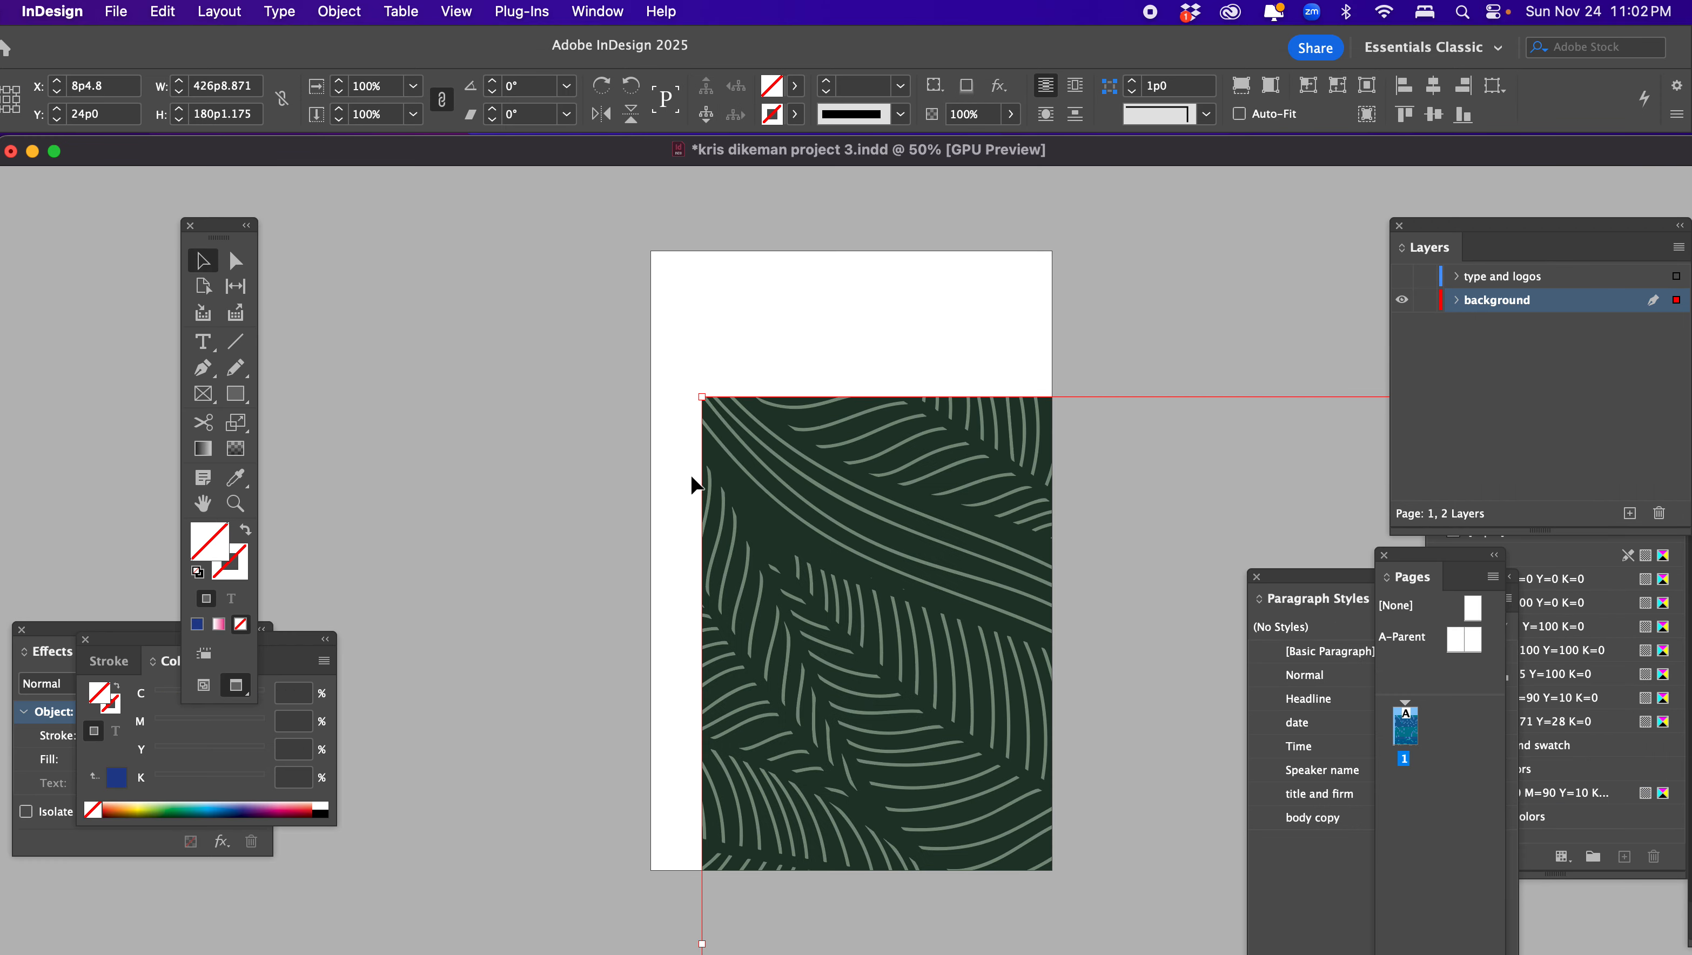
drag(824, 443, 576, 337)
drag(728, 402, 631, 333)
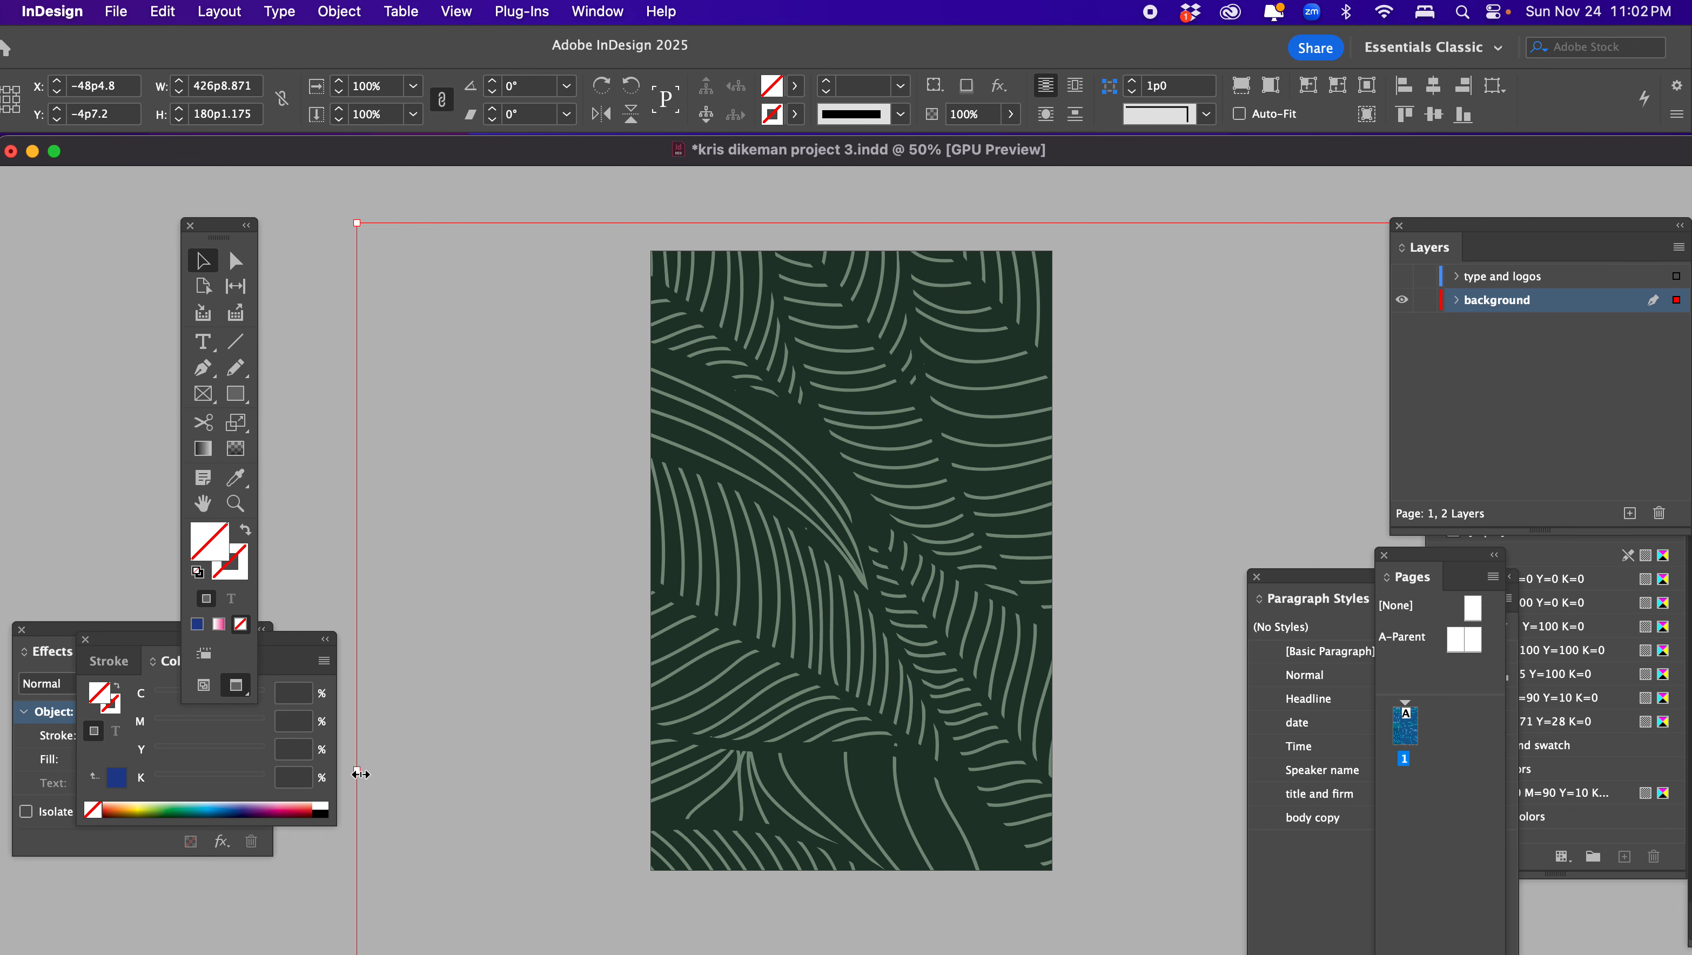
Try resizing the oversized leaf image's frame from its lower edge and moving it sideways, and delete the image
key(super+minus)
key(super+minus)
key(super+minus)
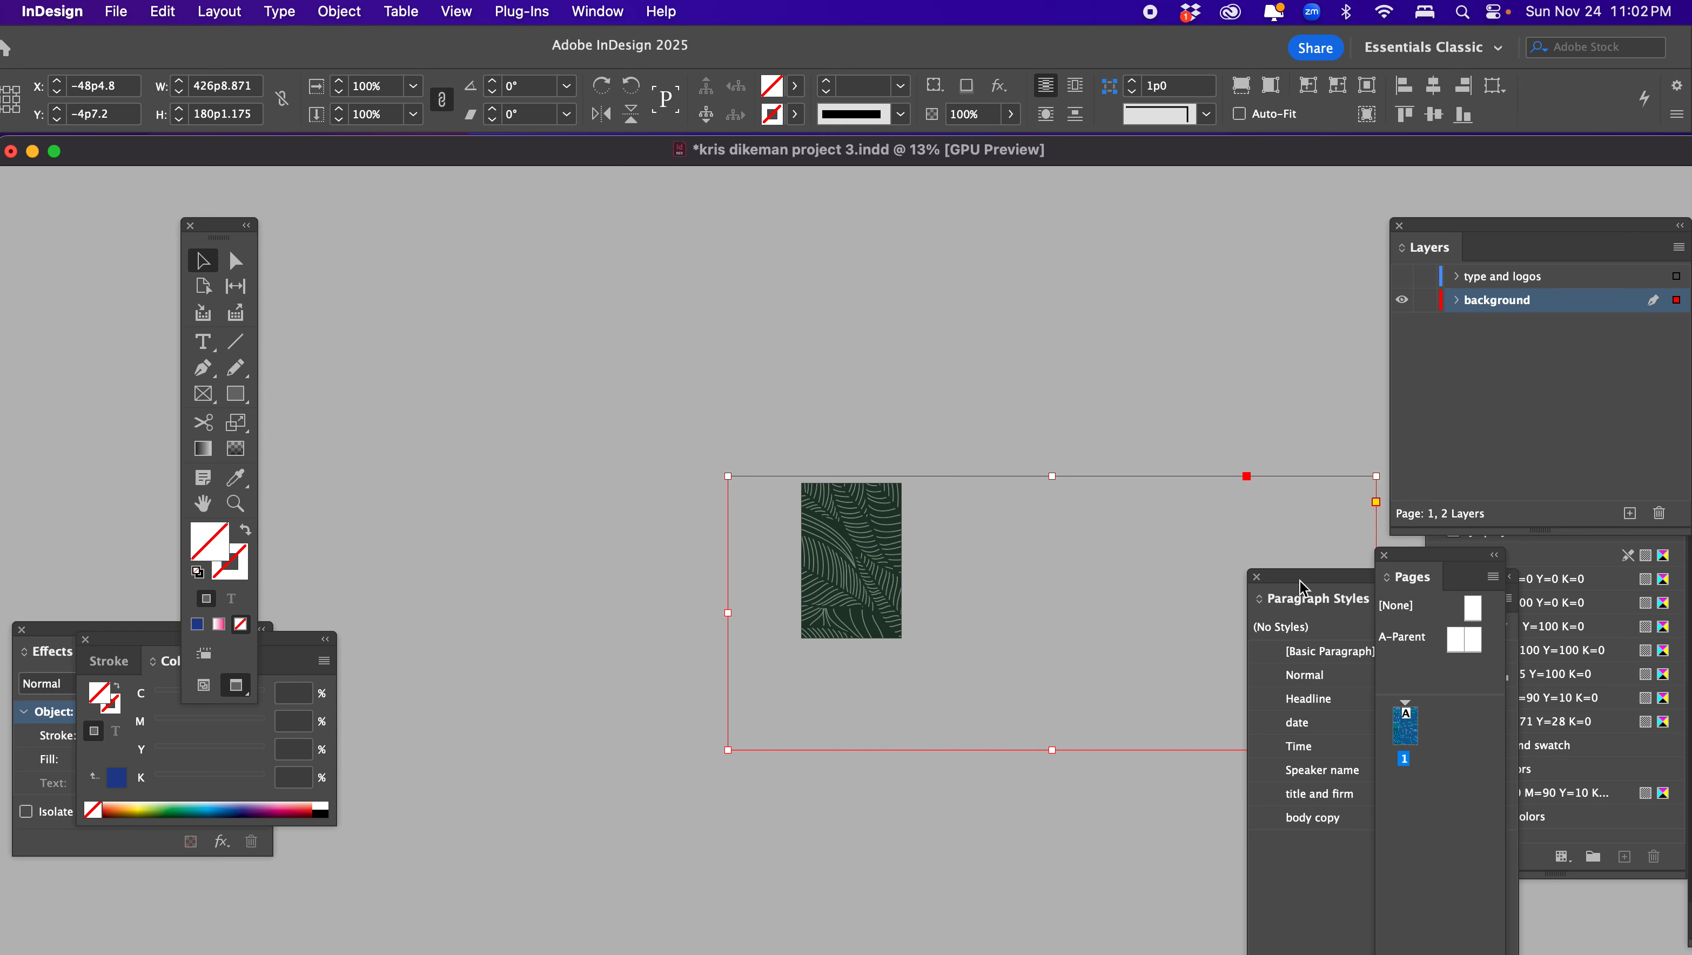
drag(1301, 586, 1516, 731)
drag(1050, 752, 1049, 646)
drag(882, 554, 765, 559)
key(Delete)
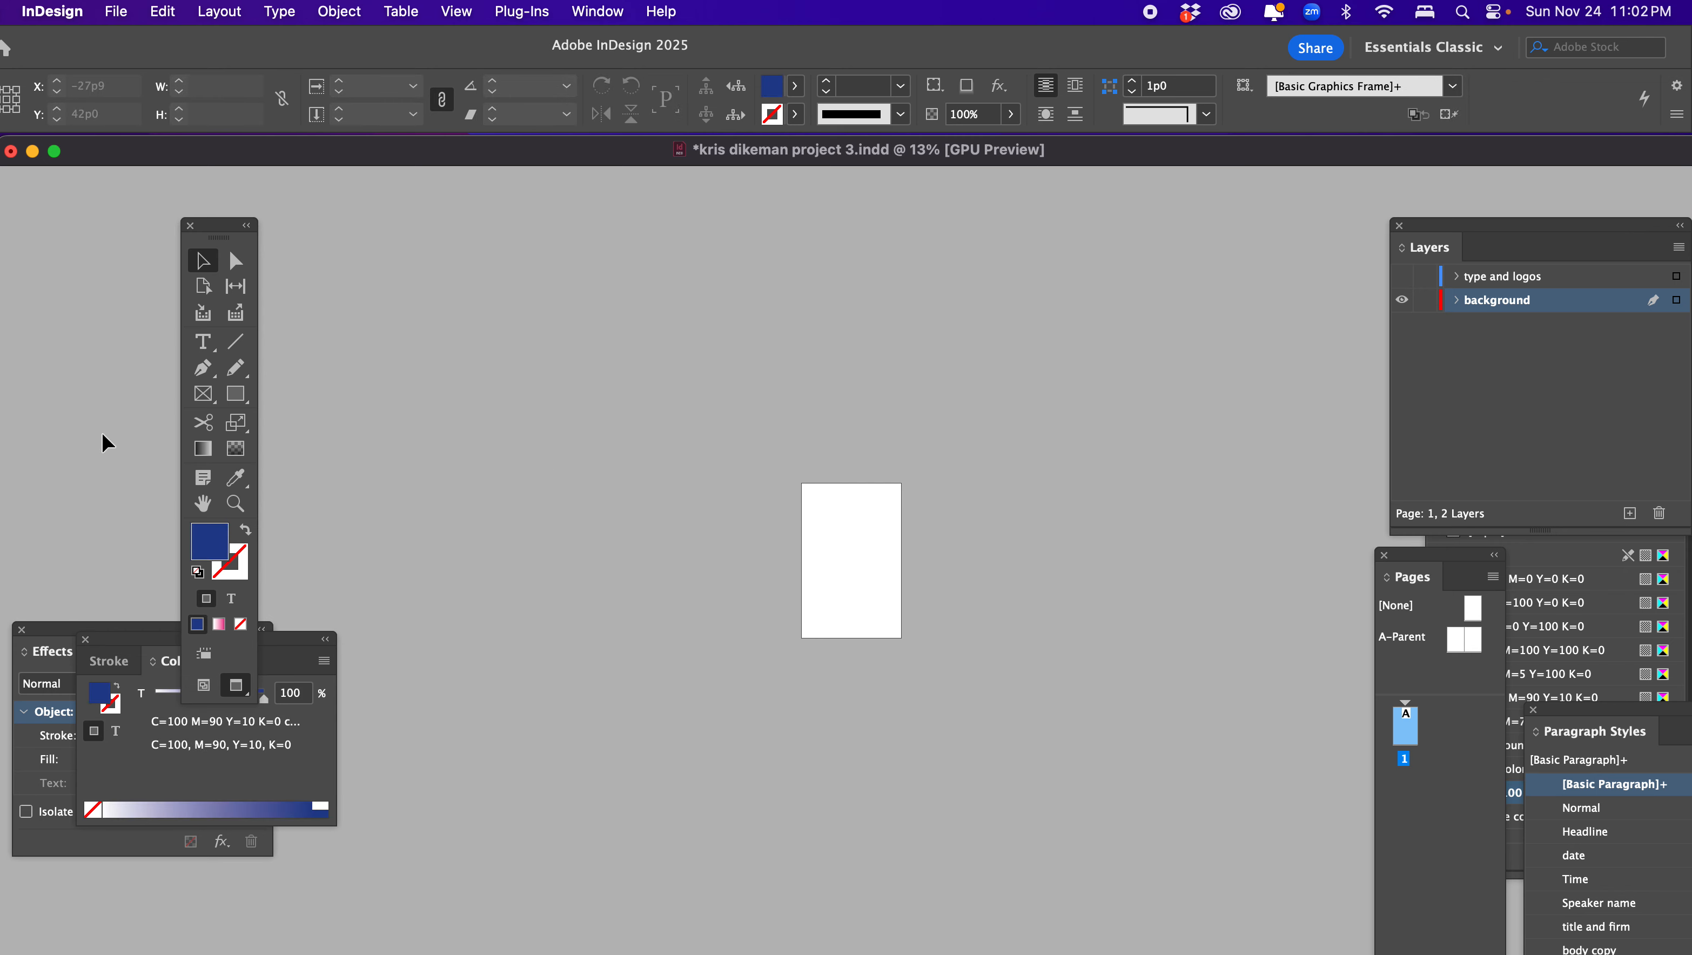
Draw a square graphic frame about 11p10.5 wide in the upper-left part of the page and place AdobeStock_382114902.ai in it
click(235, 503)
click(899, 575)
click(899, 576)
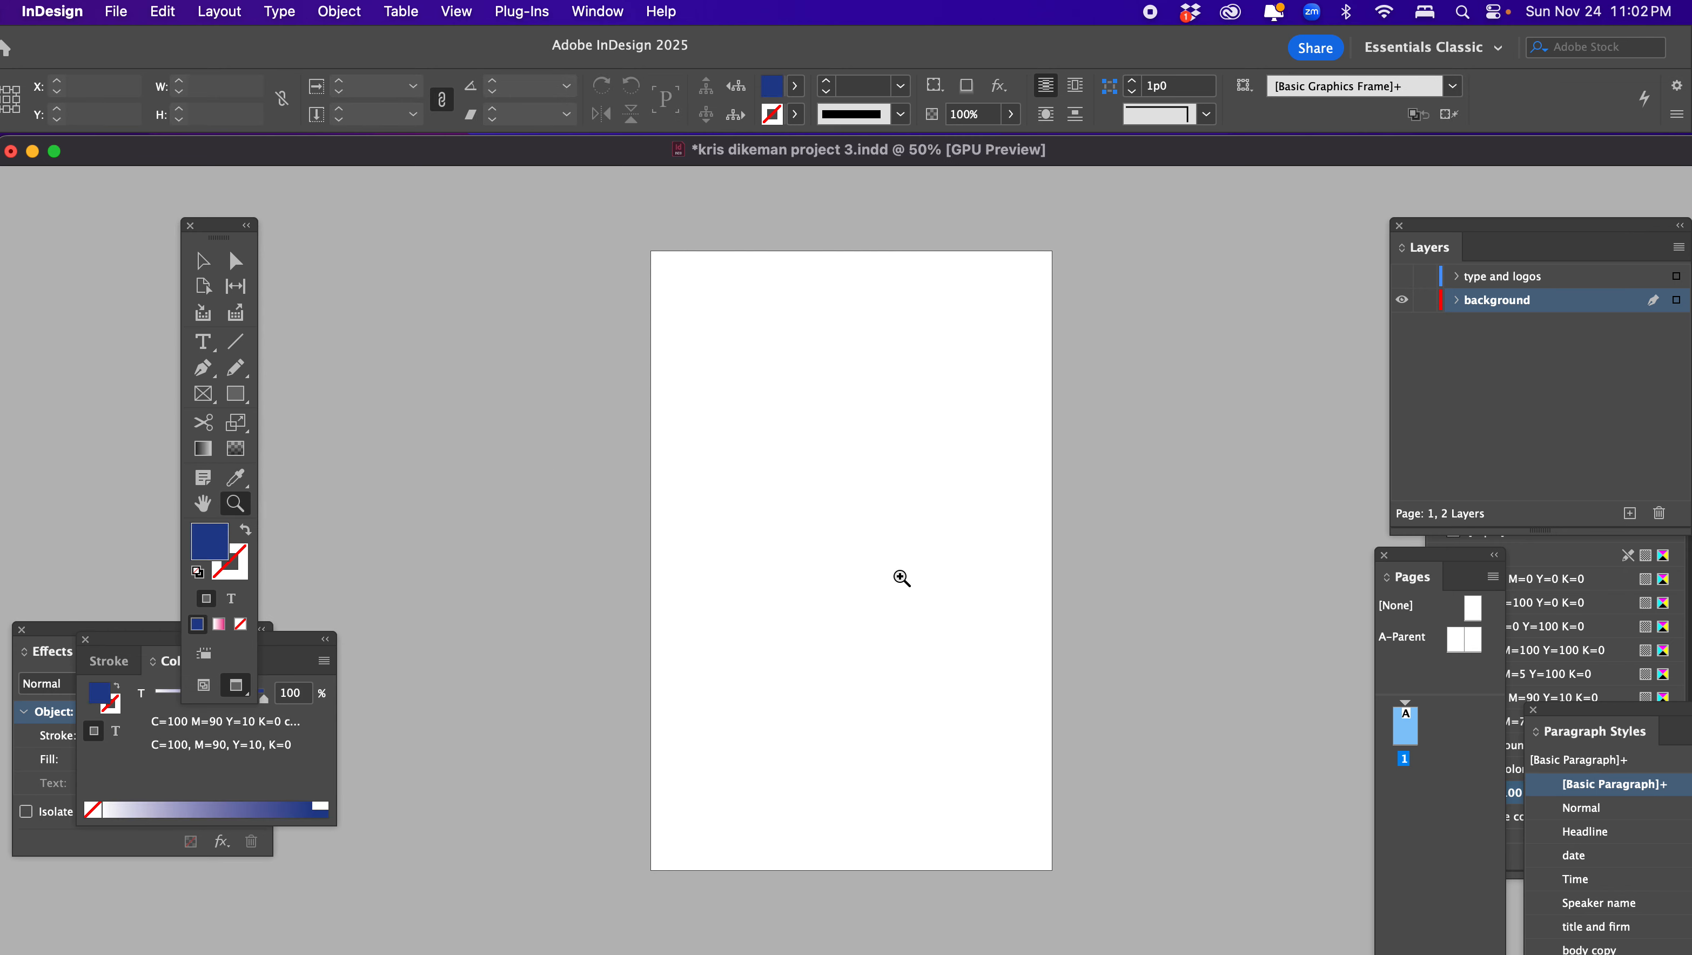
click(897, 577)
click(203, 393)
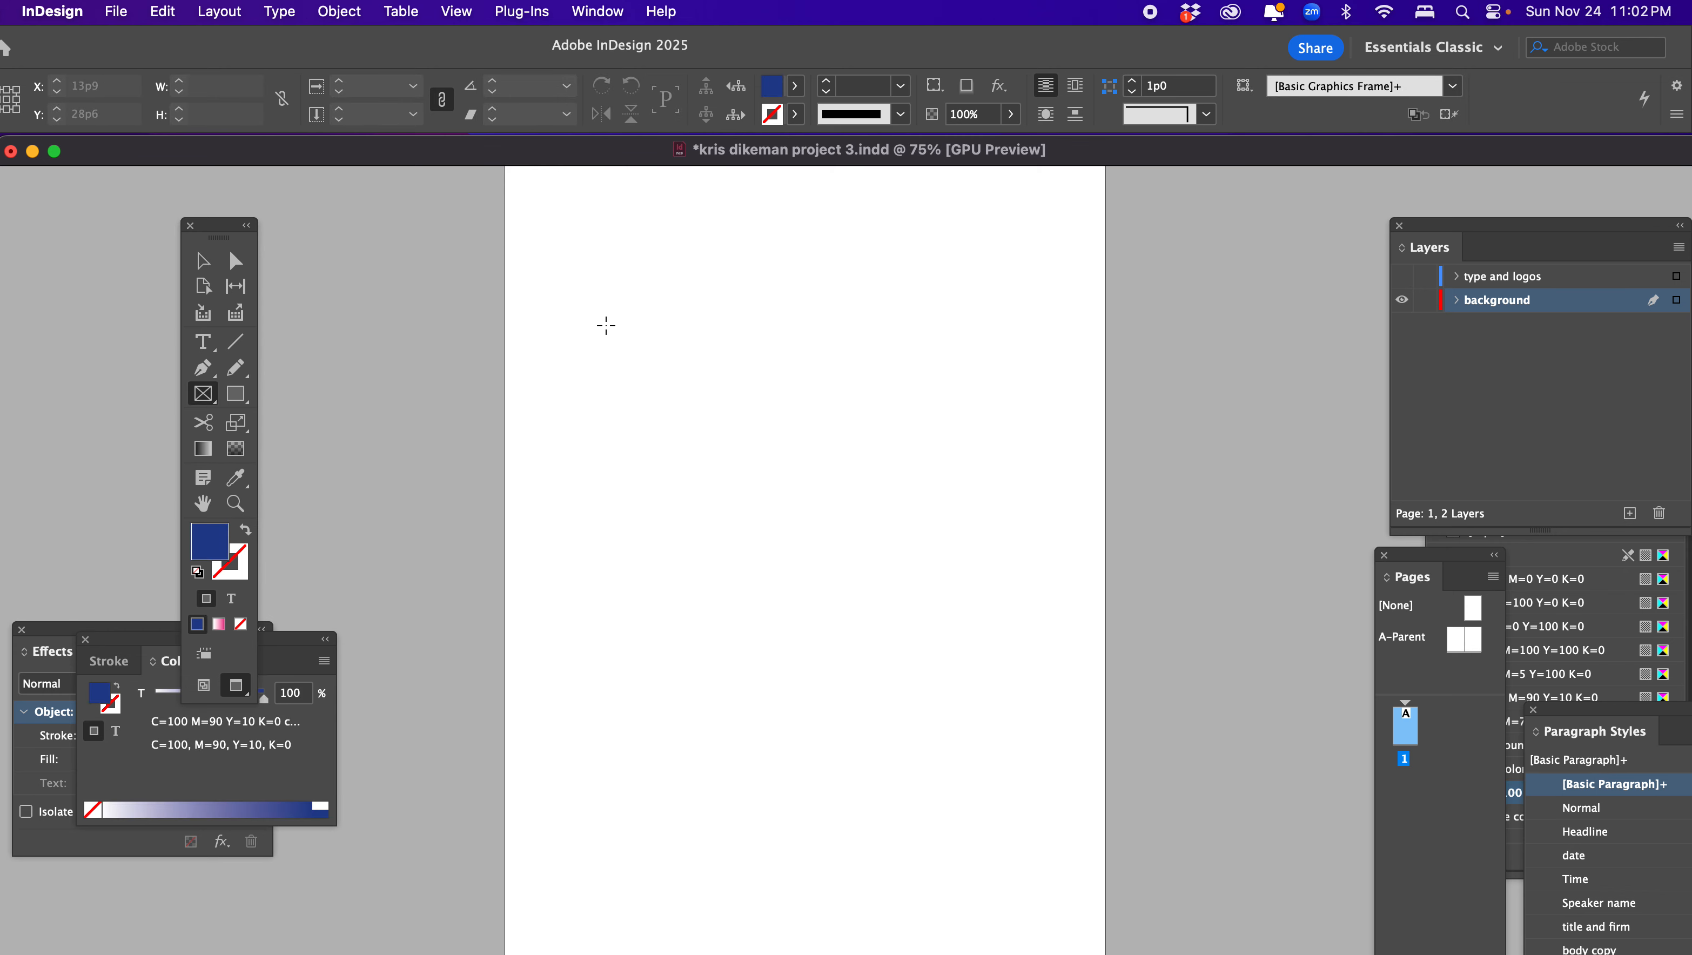
drag(546, 309, 656, 418)
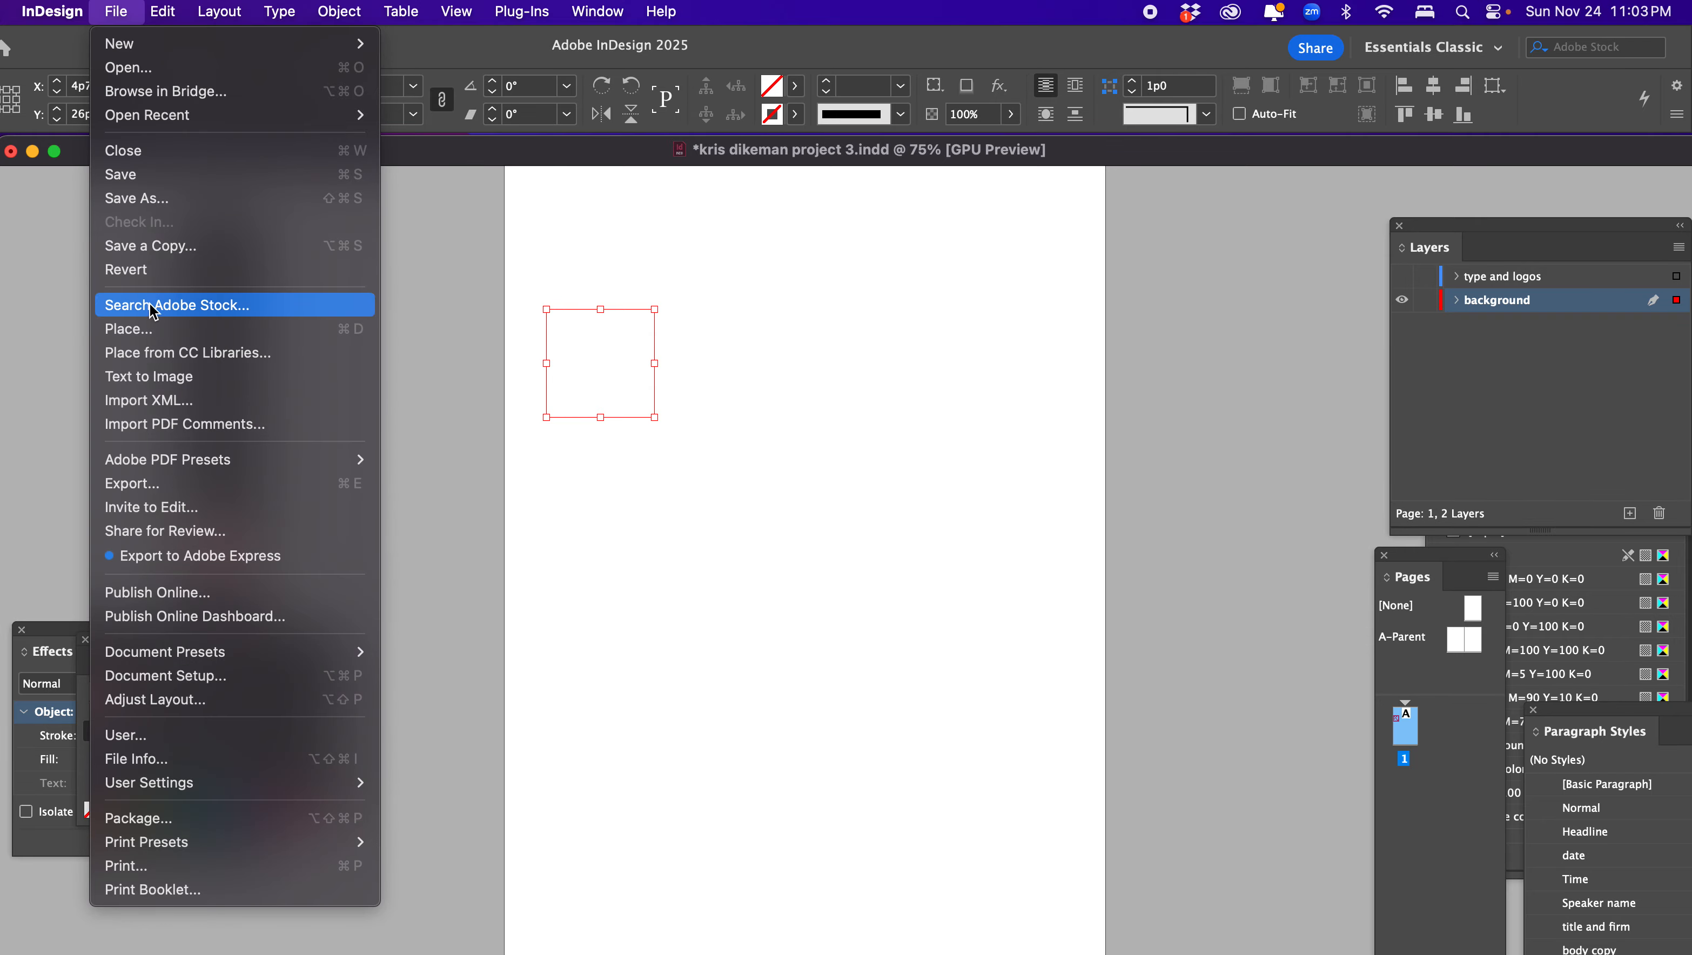
click(151, 329)
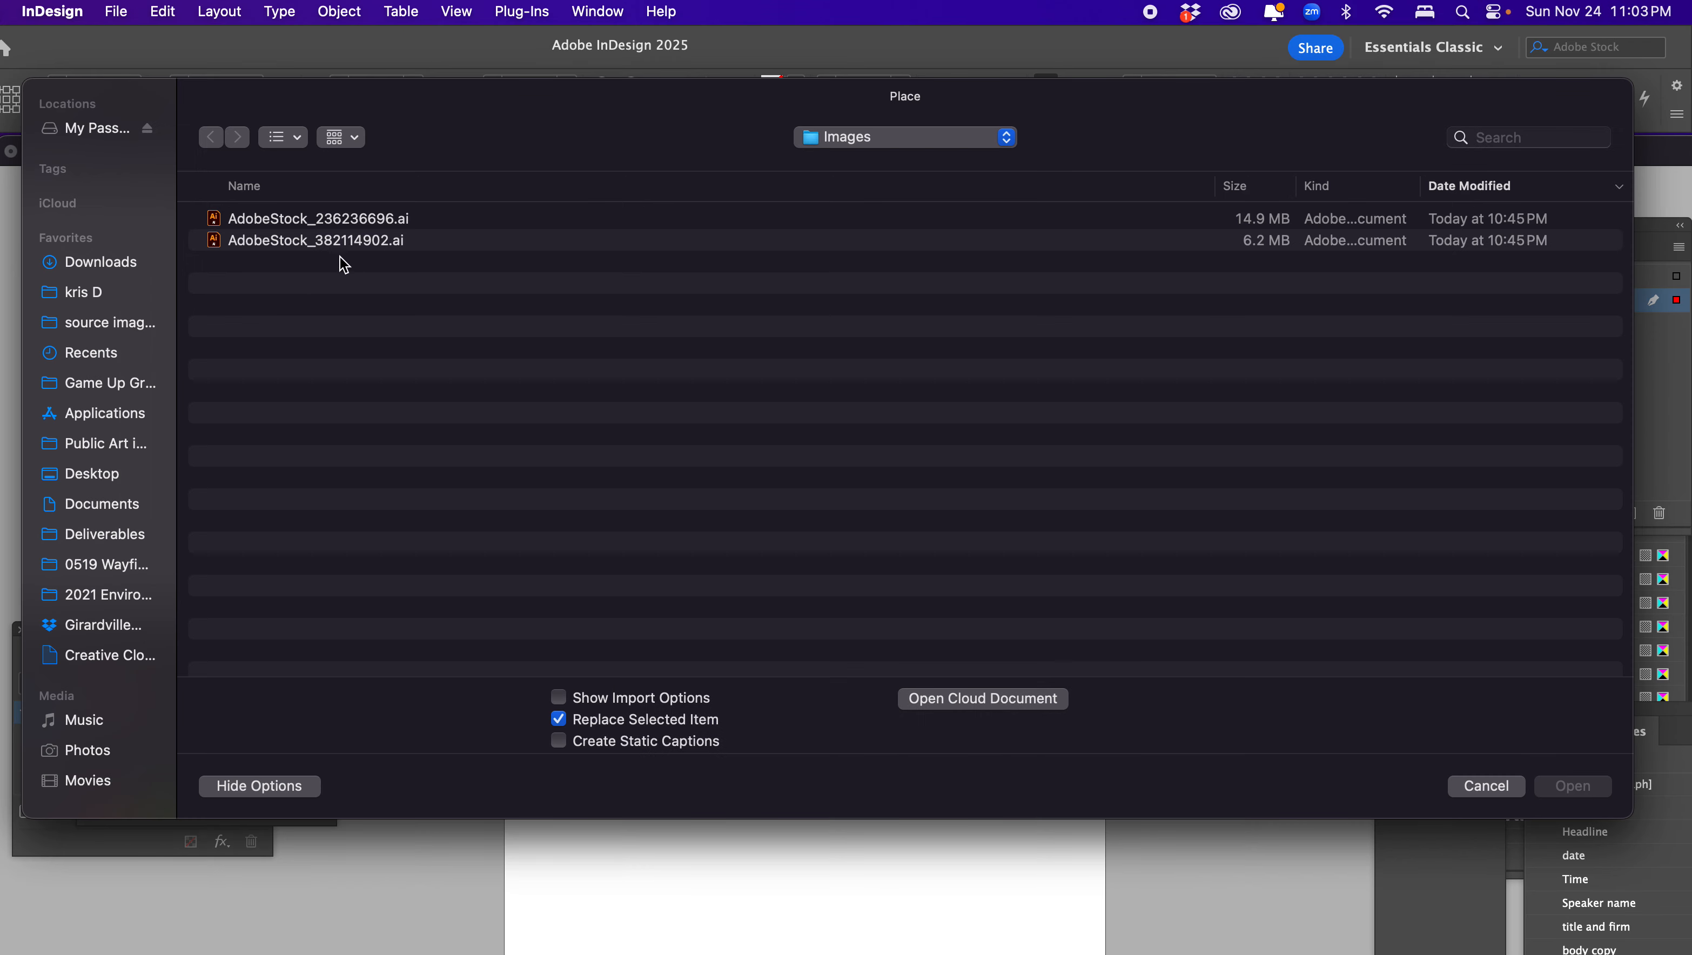
click(340, 249)
double_click(300, 243)
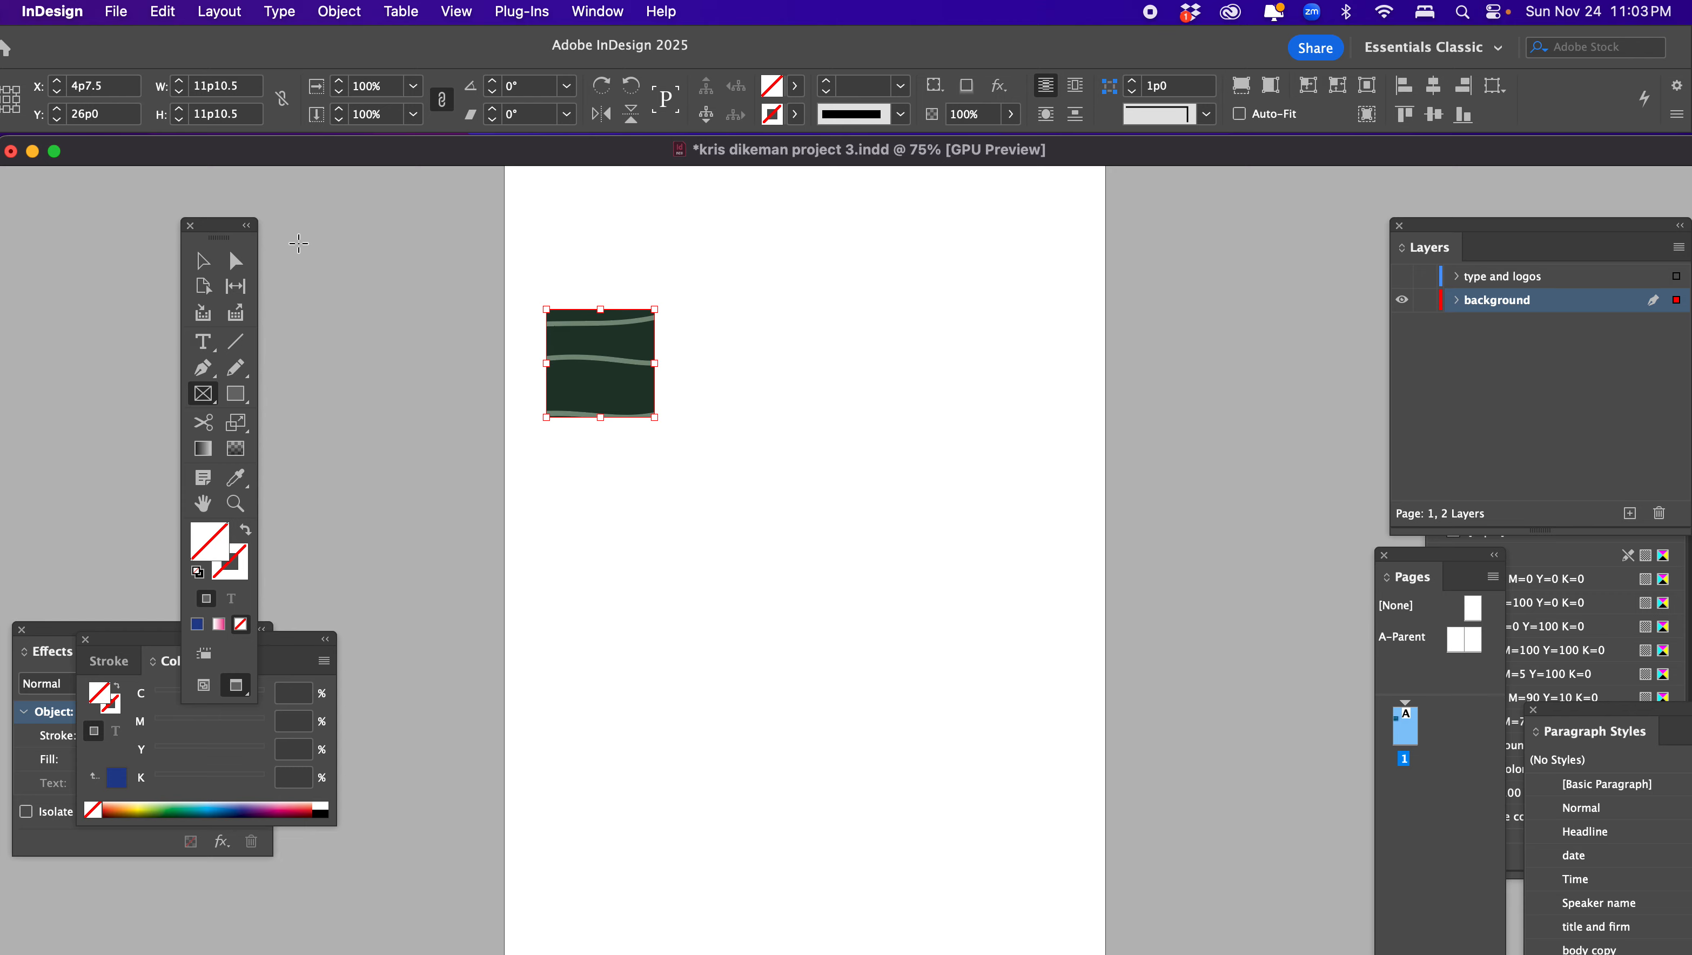
Fit the leaf image proportionally to the small square frame and enlarge the image alone until it fills the frame
click(339, 11)
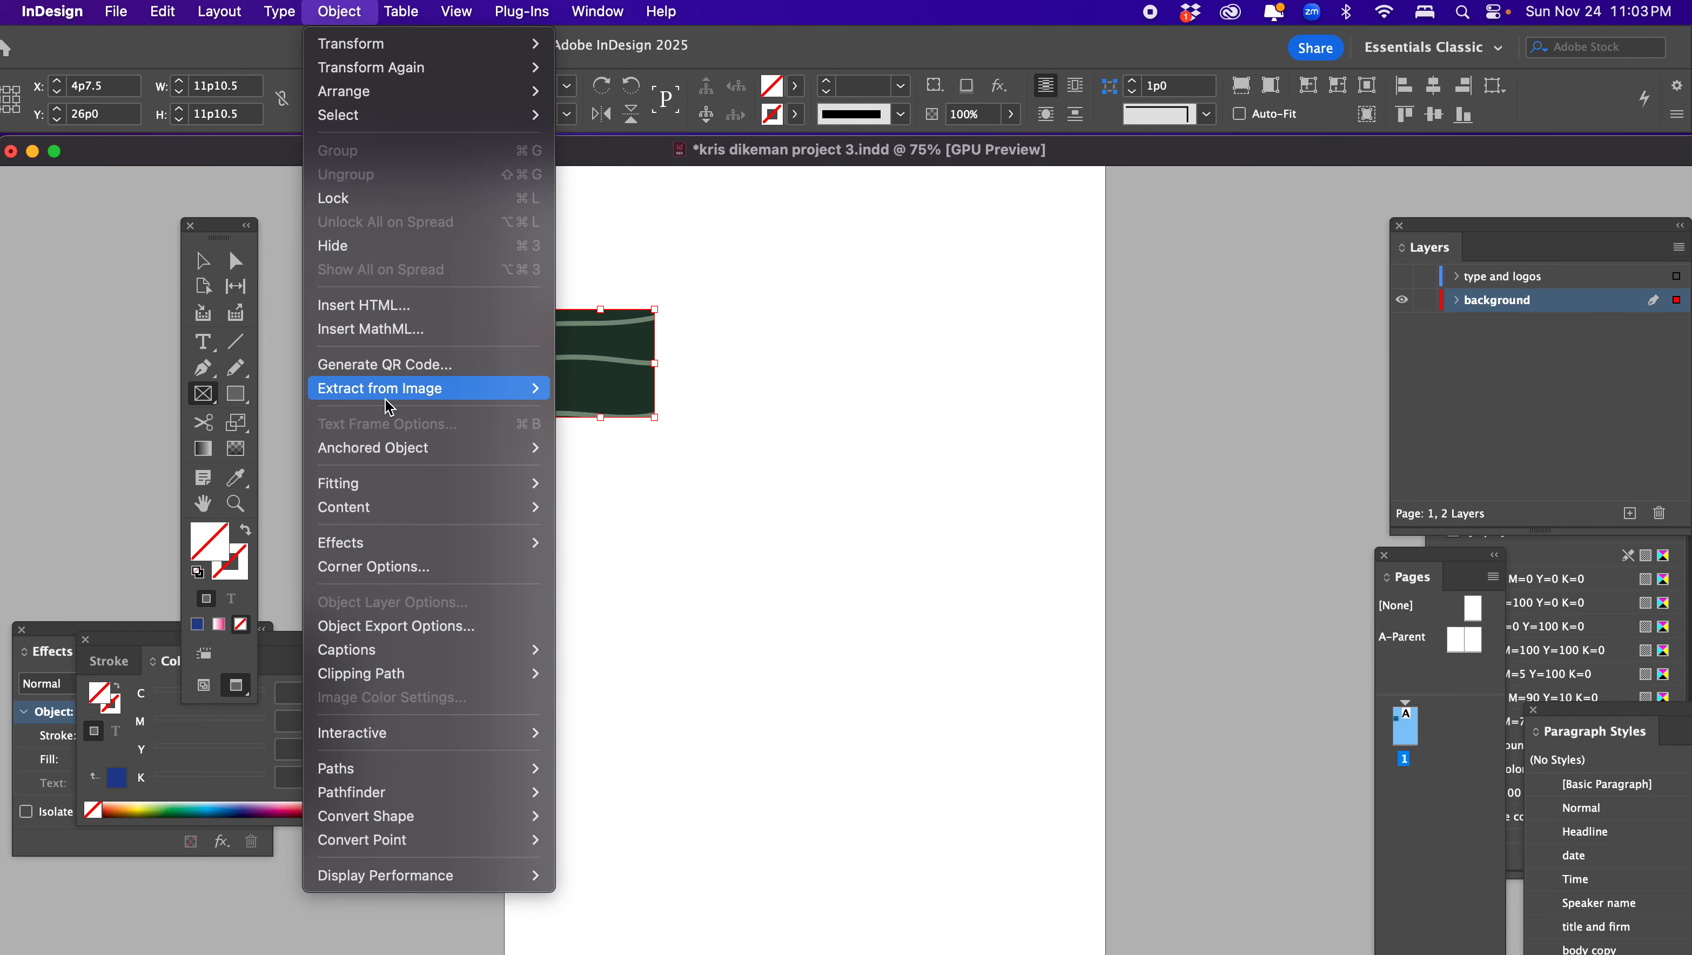
mouse_move(415, 483)
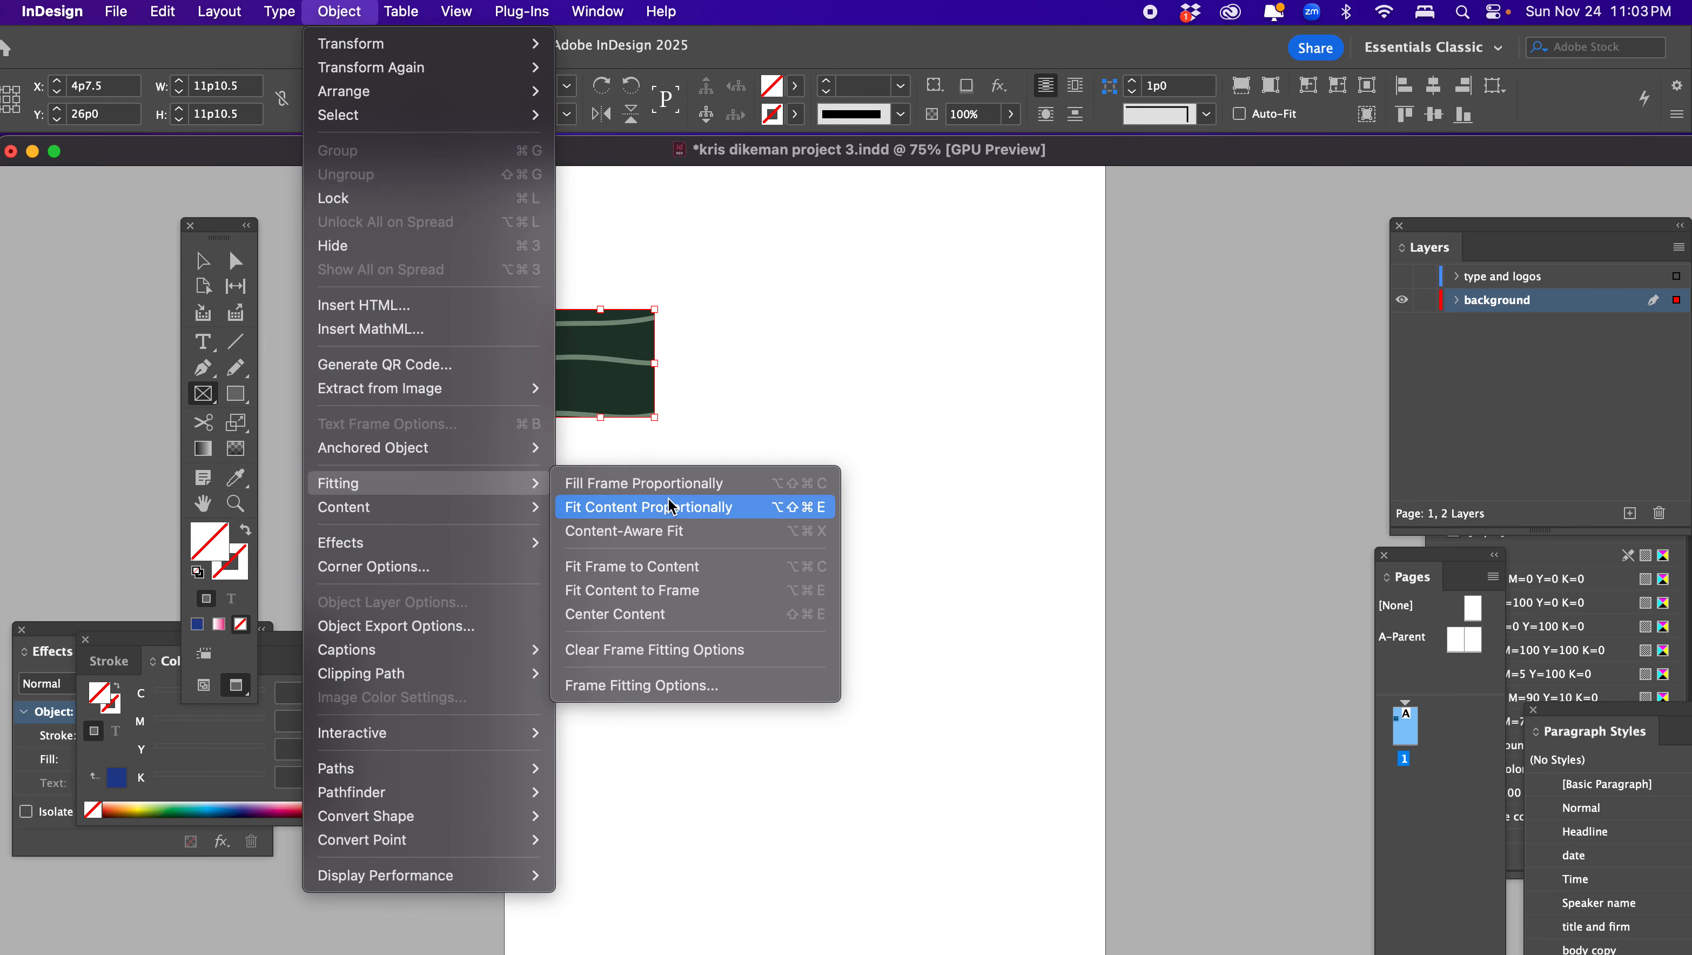
click(638, 514)
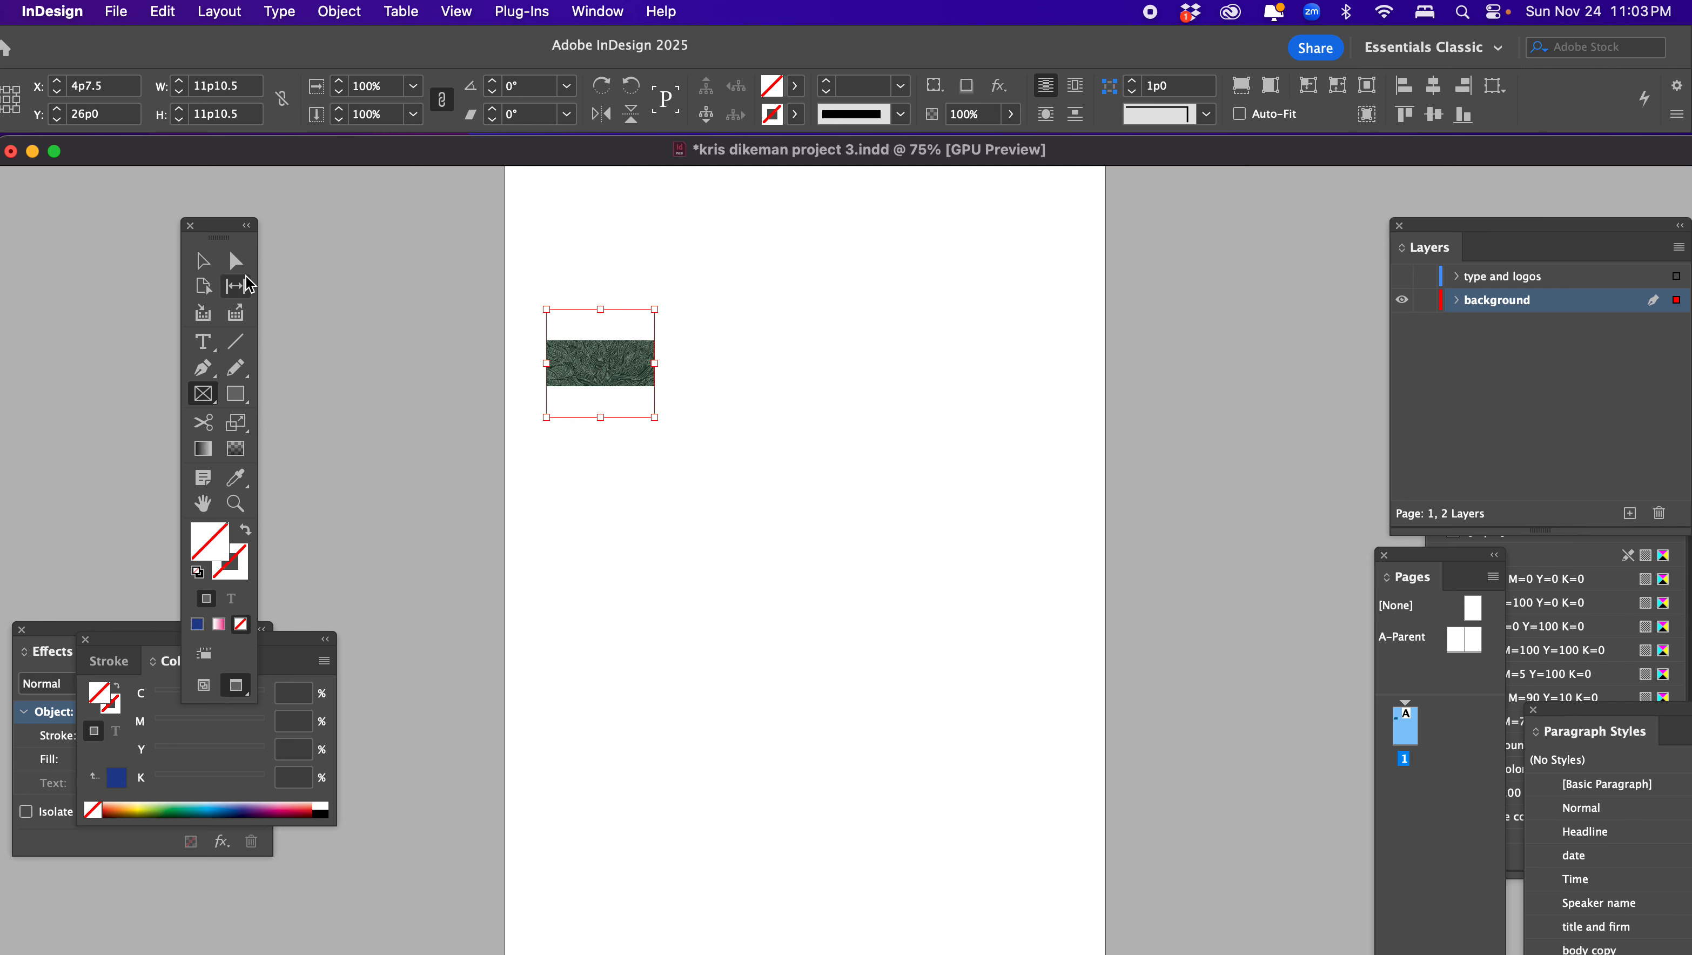
click(236, 260)
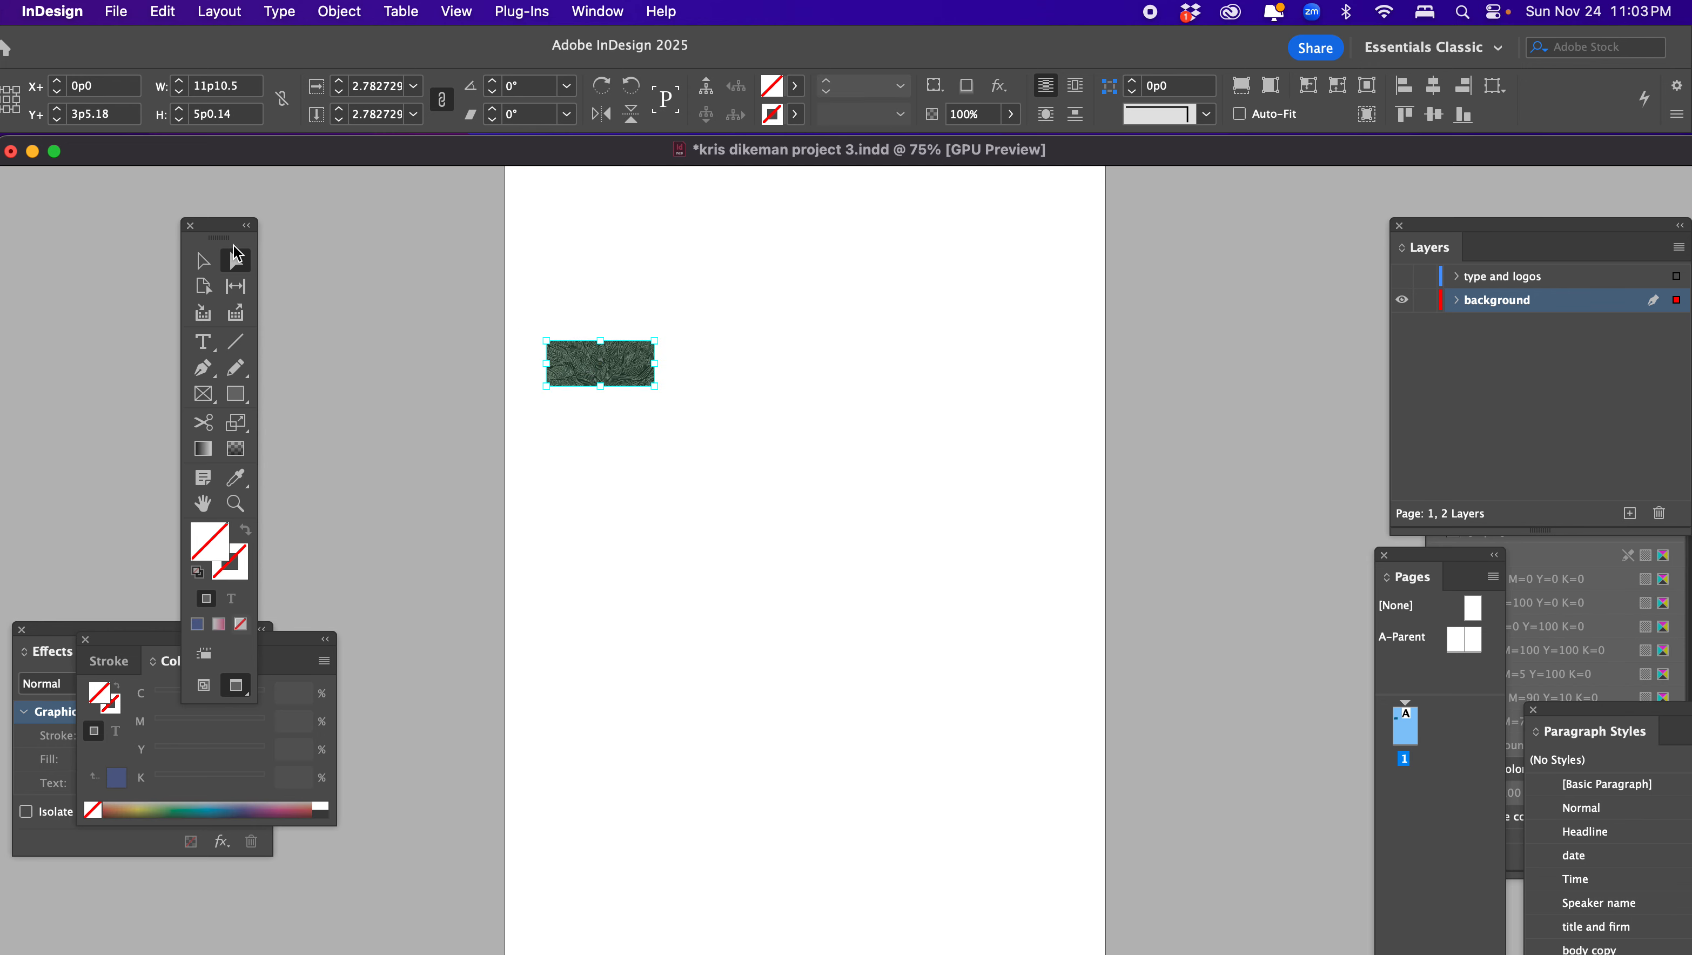
drag(658, 390, 689, 428)
click(749, 478)
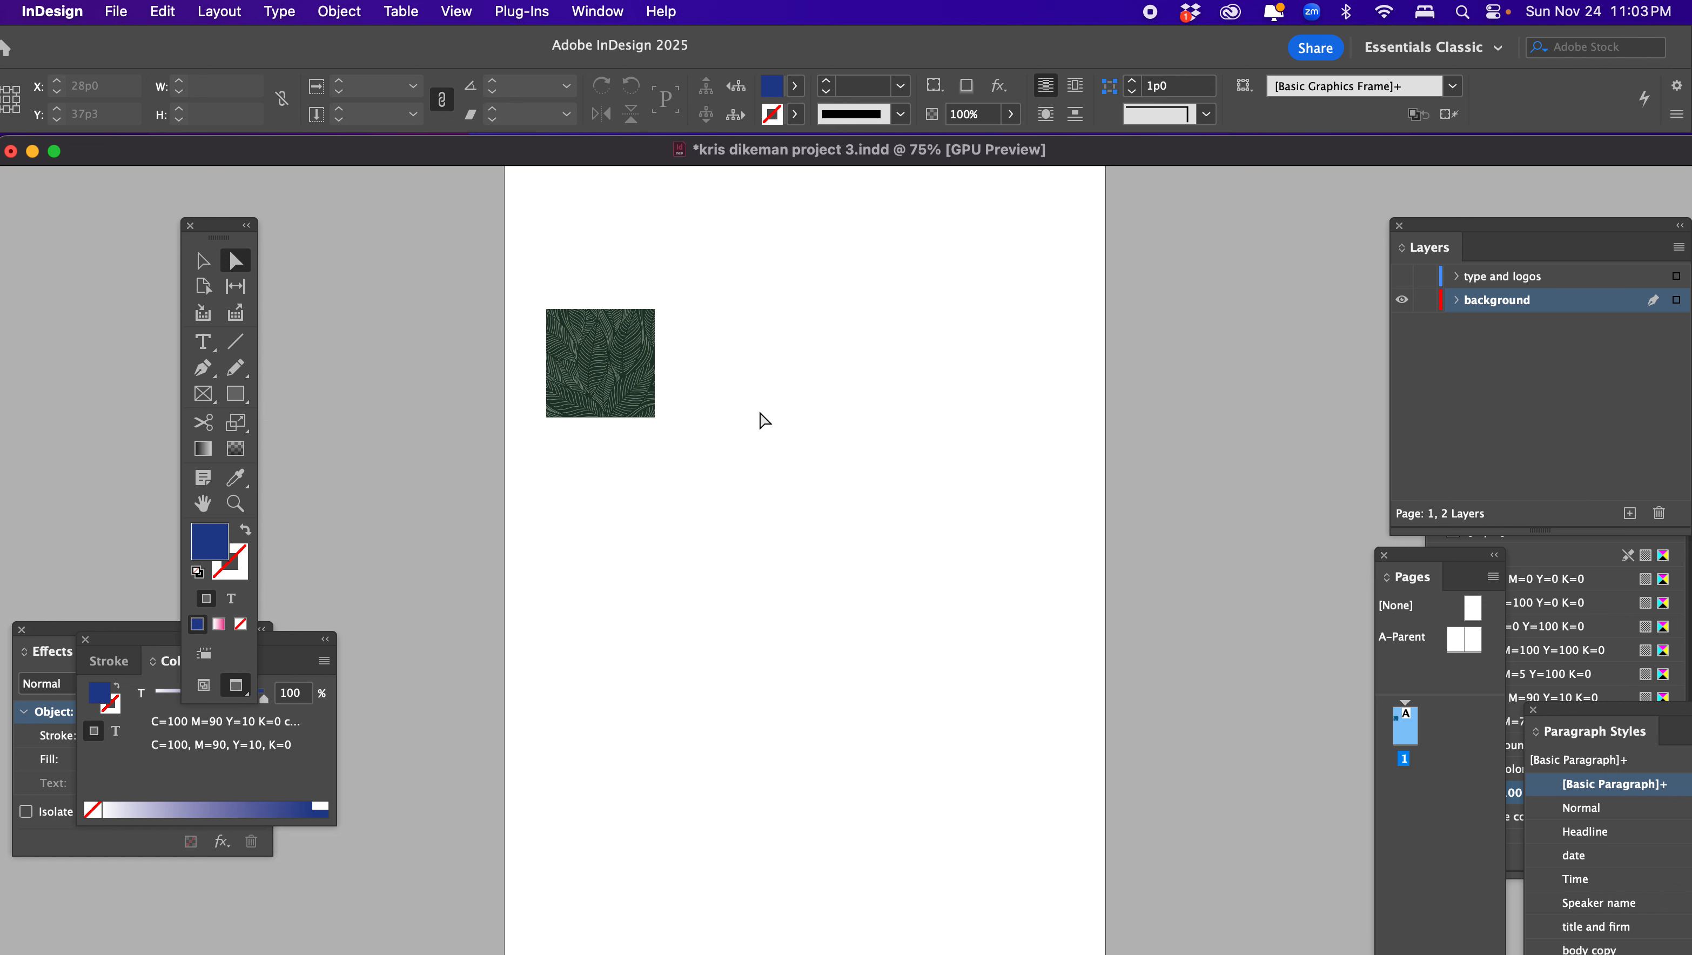
Delete the small square frame with the leaf image from the page
click(195, 262)
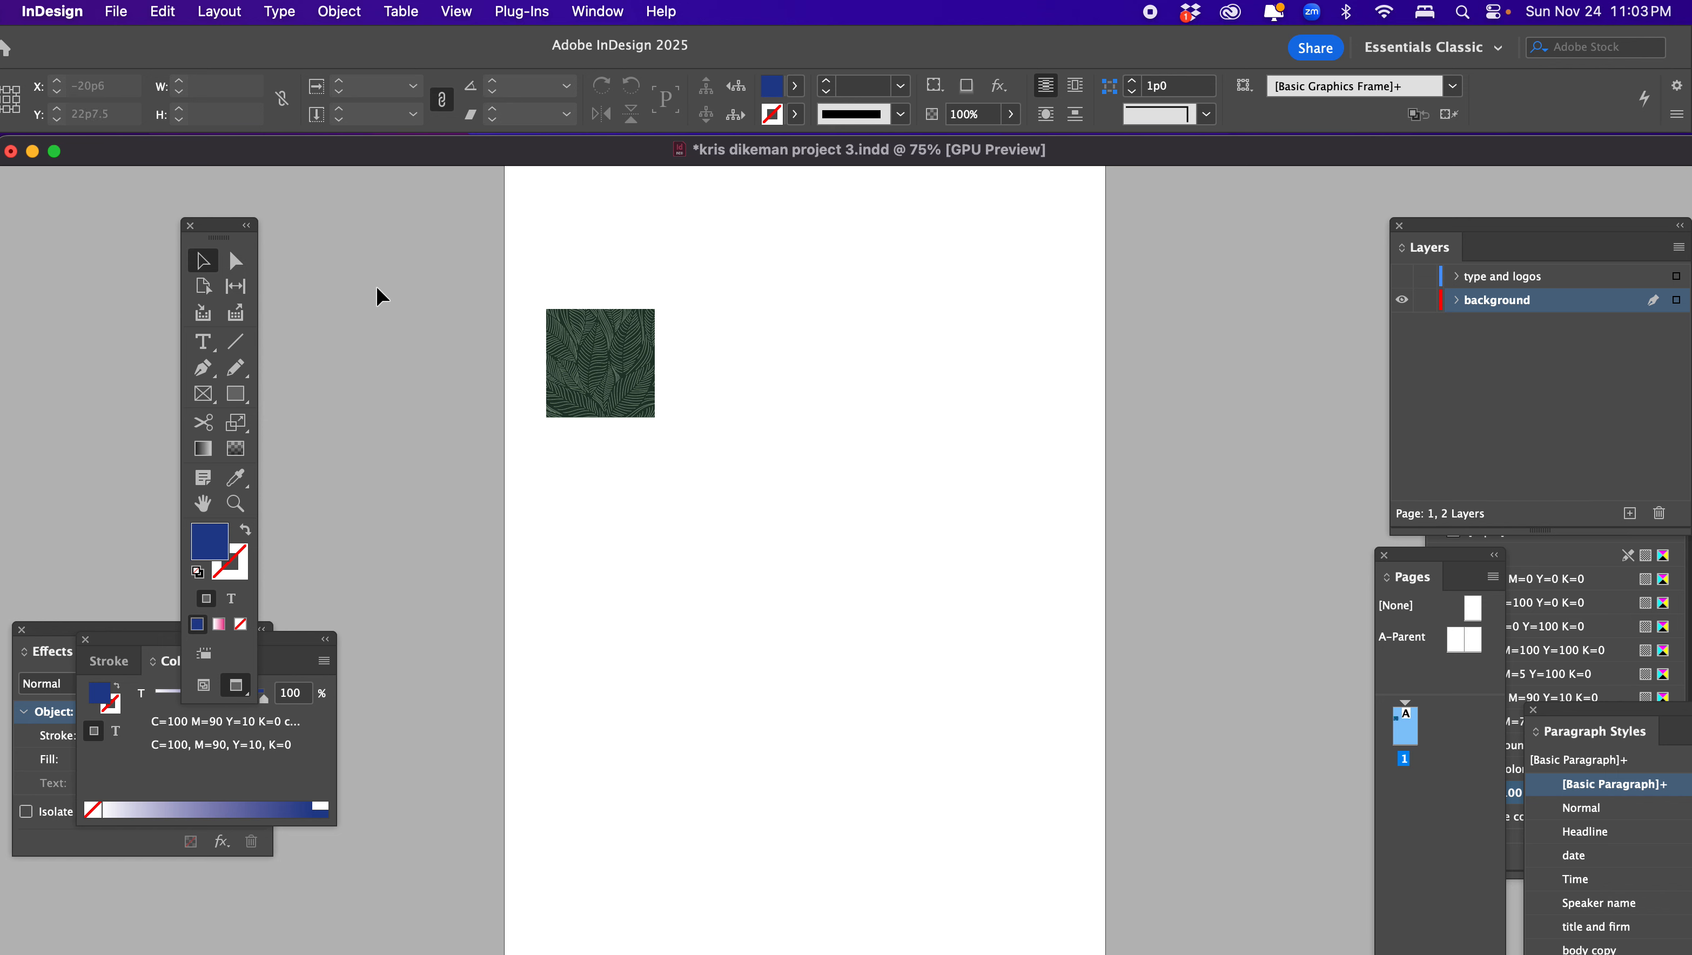
click(622, 330)
key(Delete)
key(super+minus)
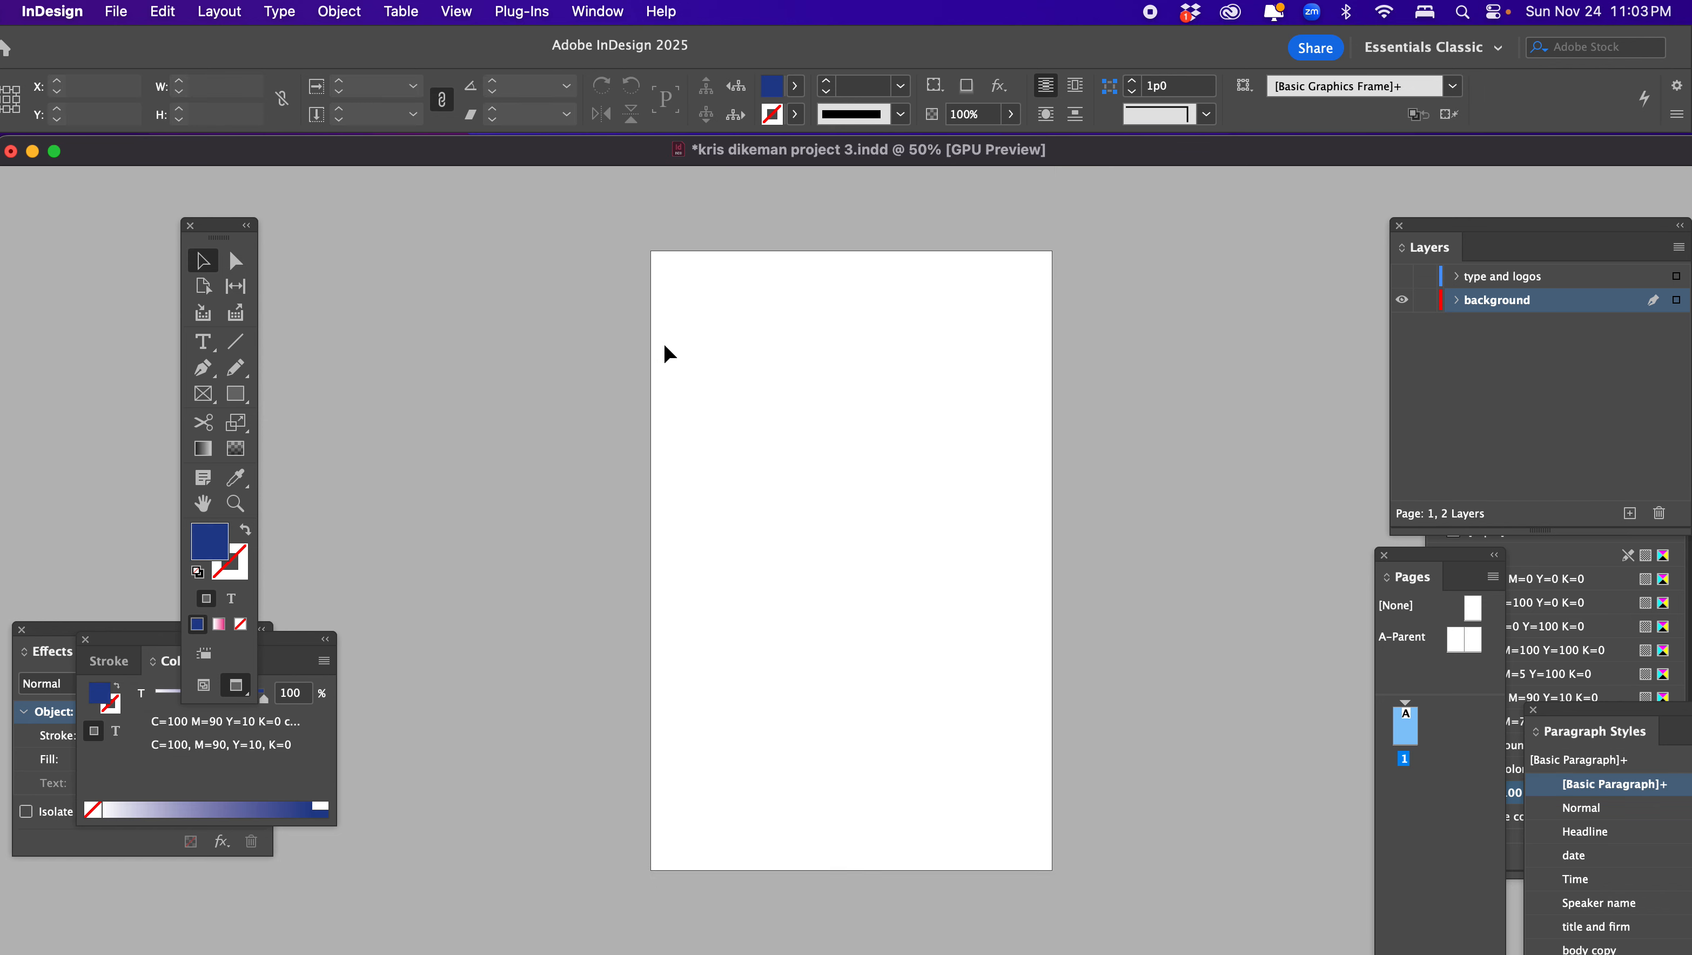
Move the document window out of the way, switch to Finder and show the contents of the Images folder inside Project 3
key(super+minus)
drag(552, 157, 559, 561)
click(435, 384)
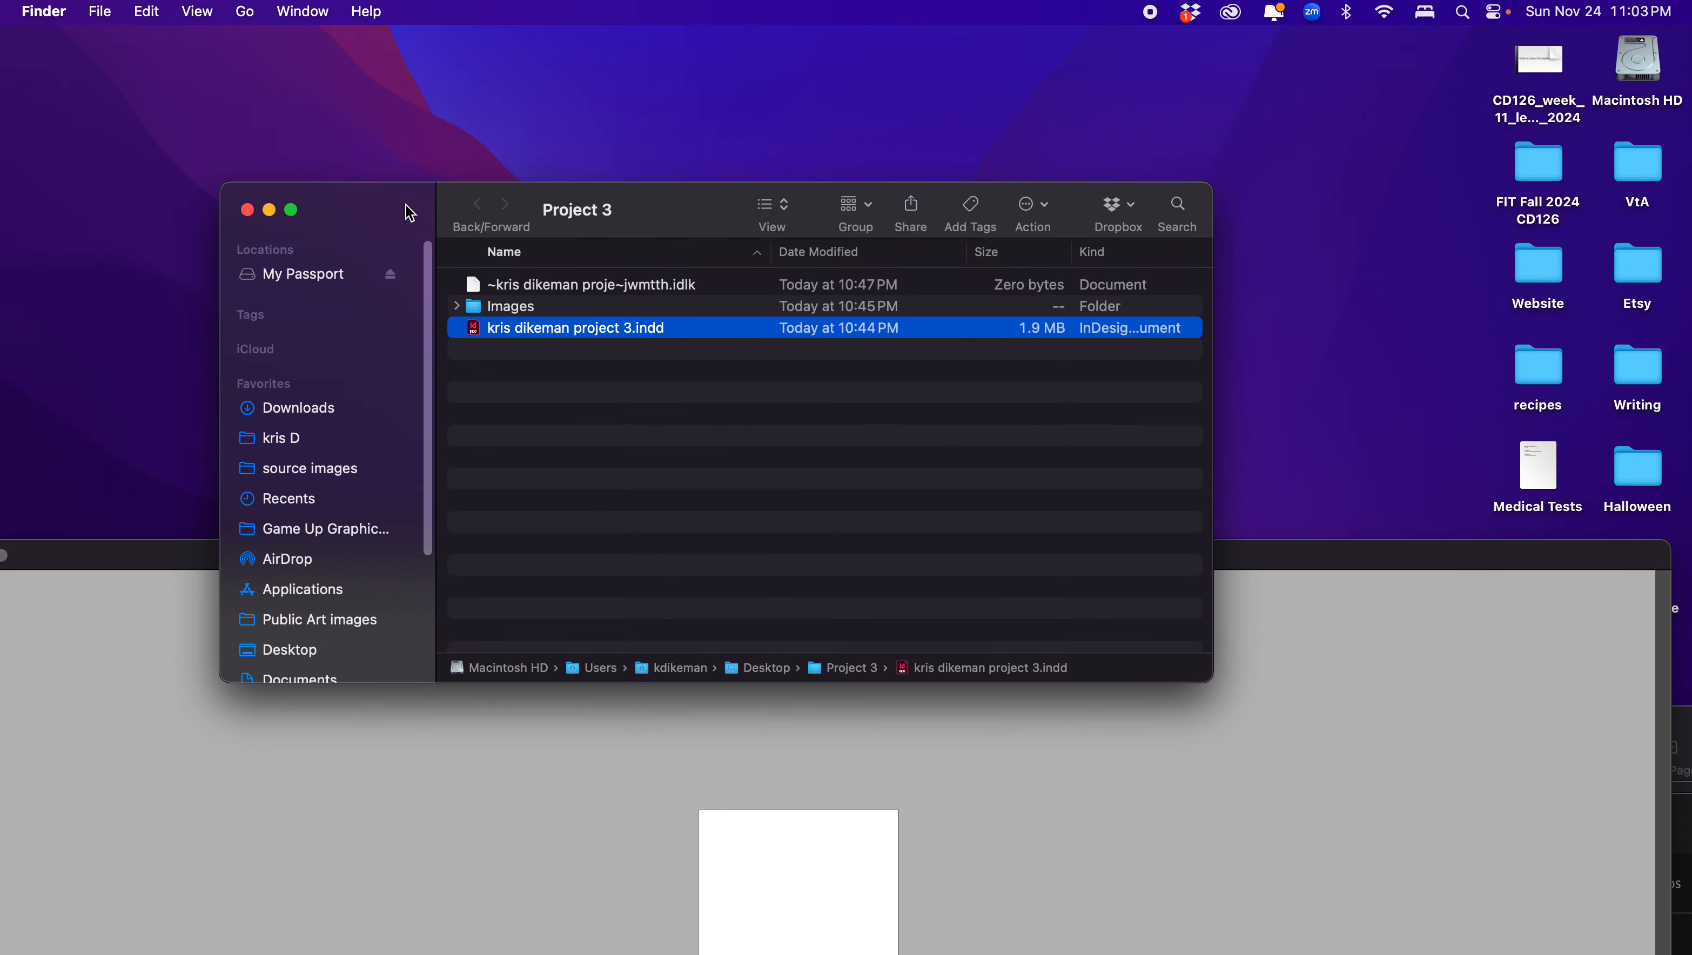
drag(410, 213, 371, 132)
click(416, 227)
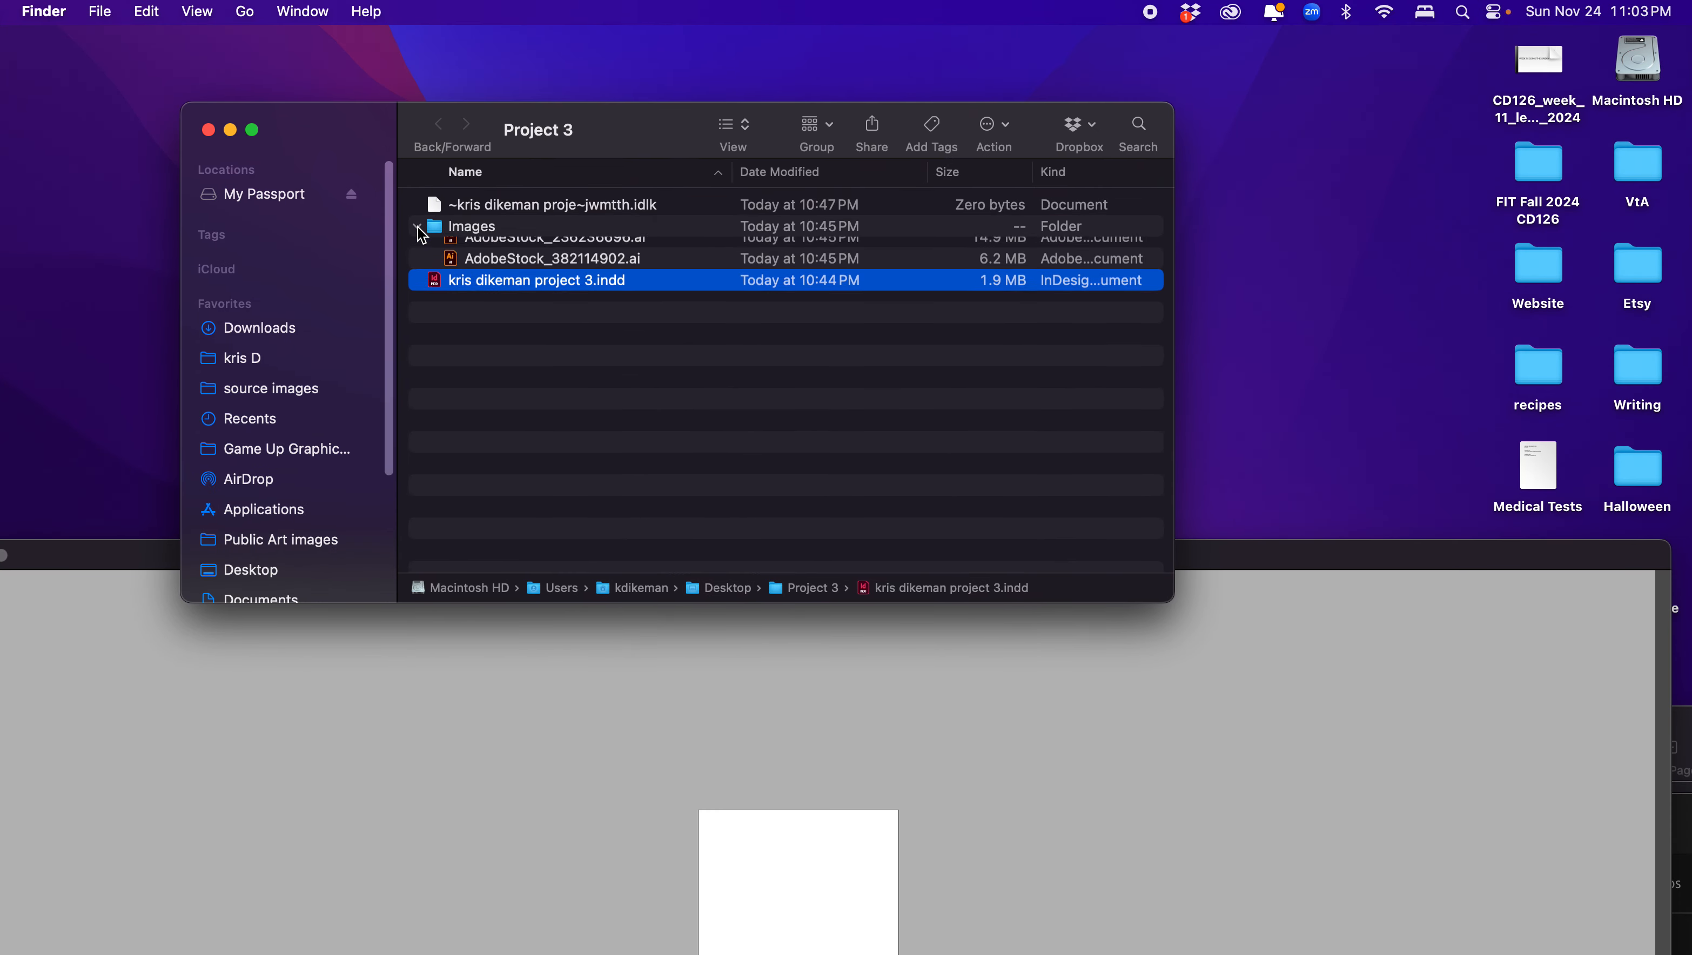
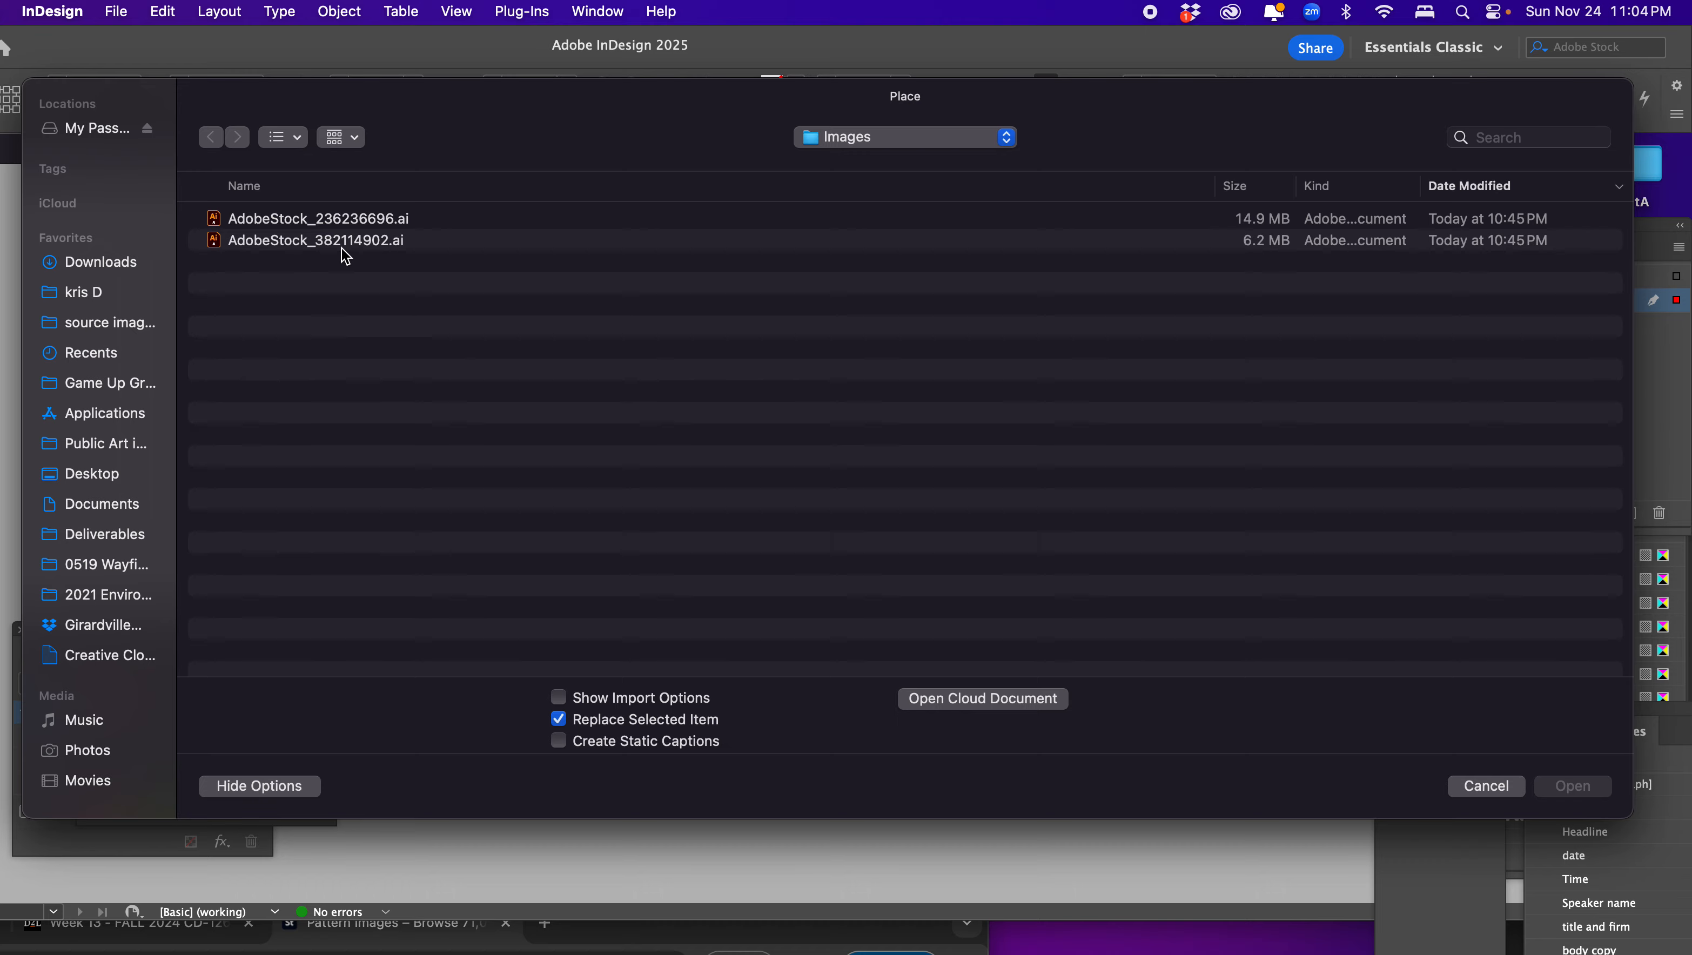
Place AdobeStock_382114902.ai in the 69p6 by 106p6 frame covering the page and scale the image to about 59.4% to match the frame's height
double_click(342, 249)
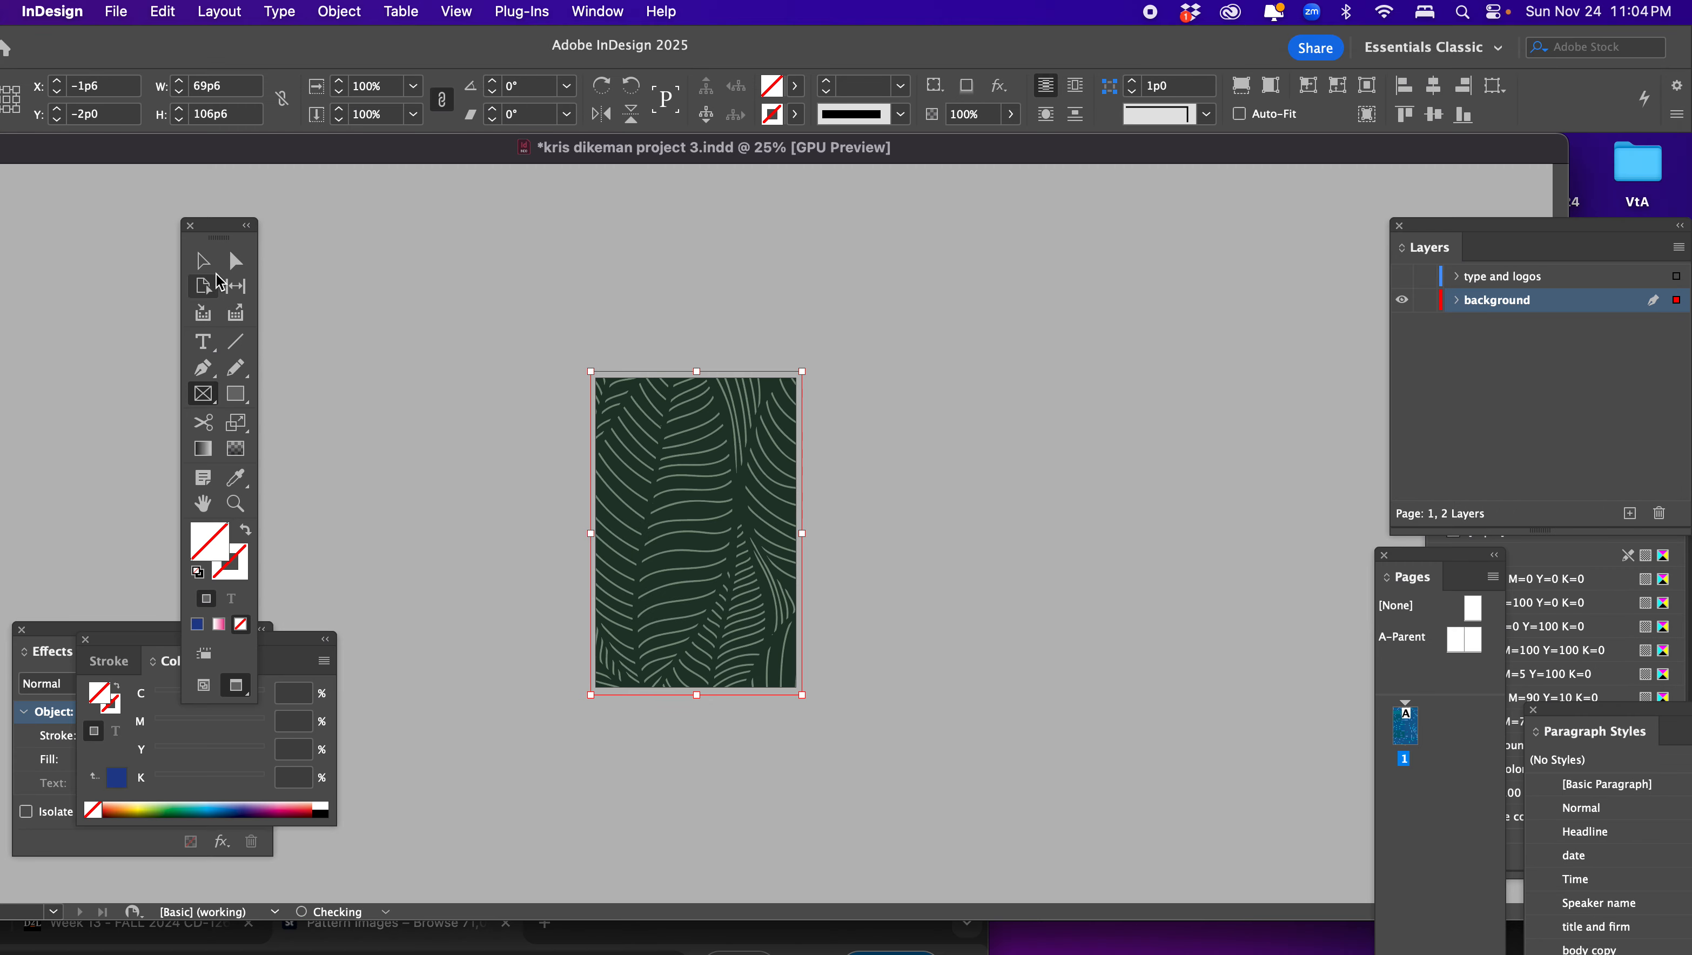
click(203, 261)
click(362, 287)
click(708, 481)
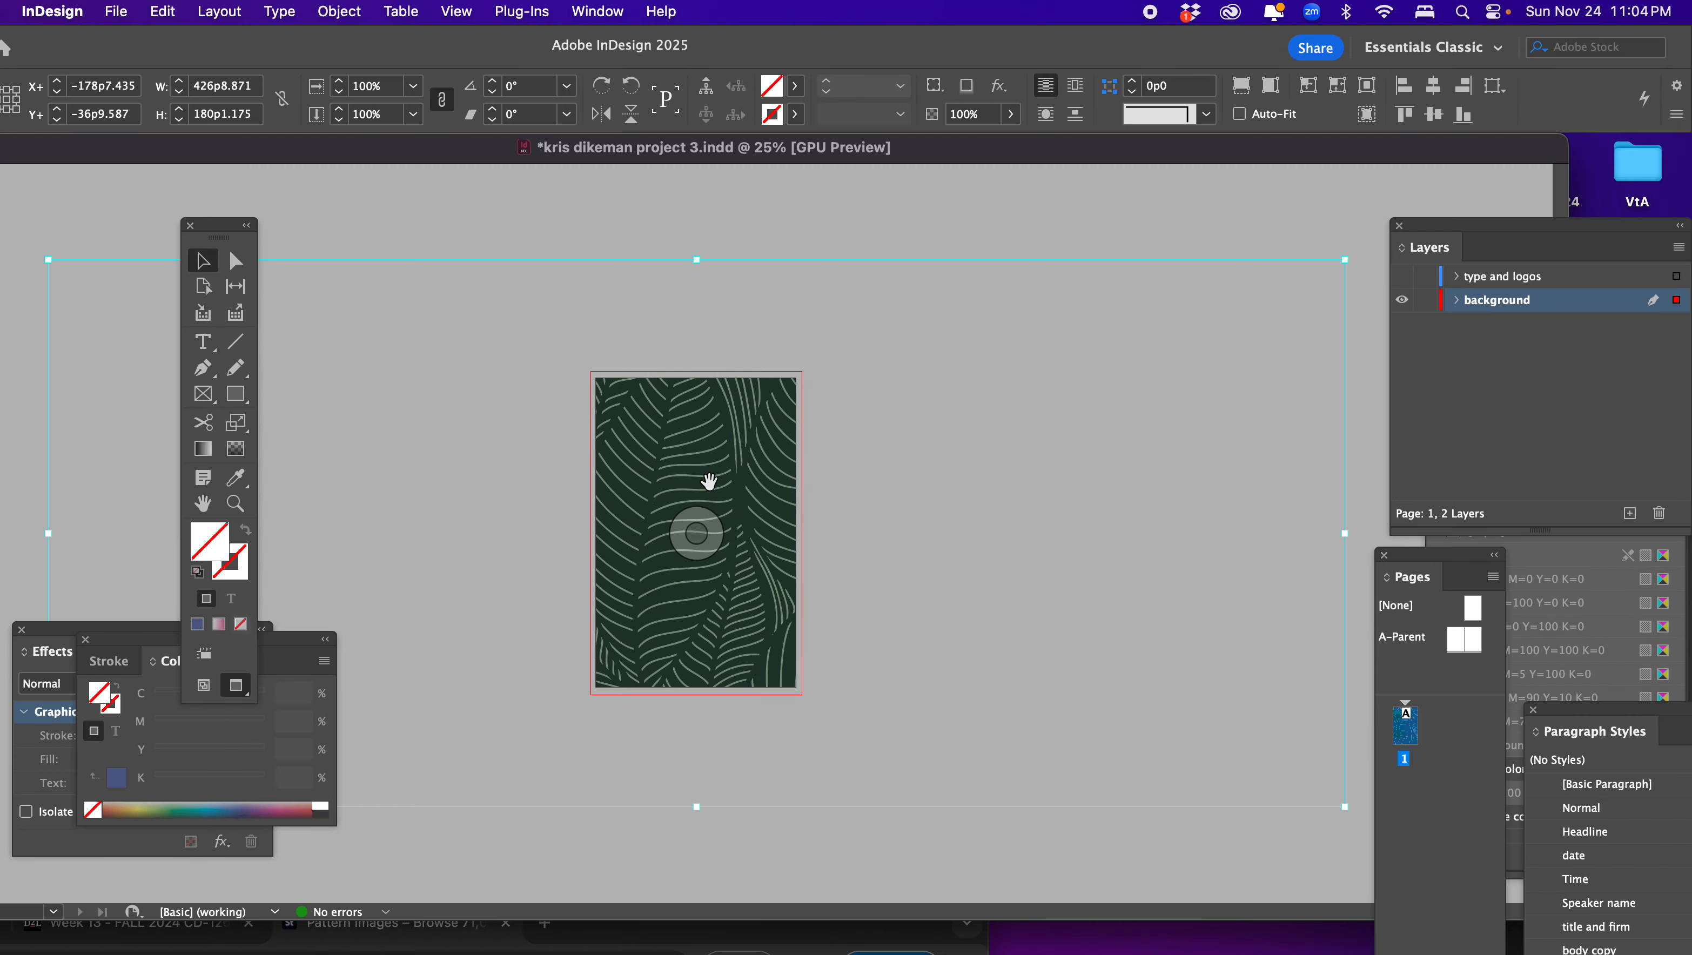
drag(700, 808, 699, 696)
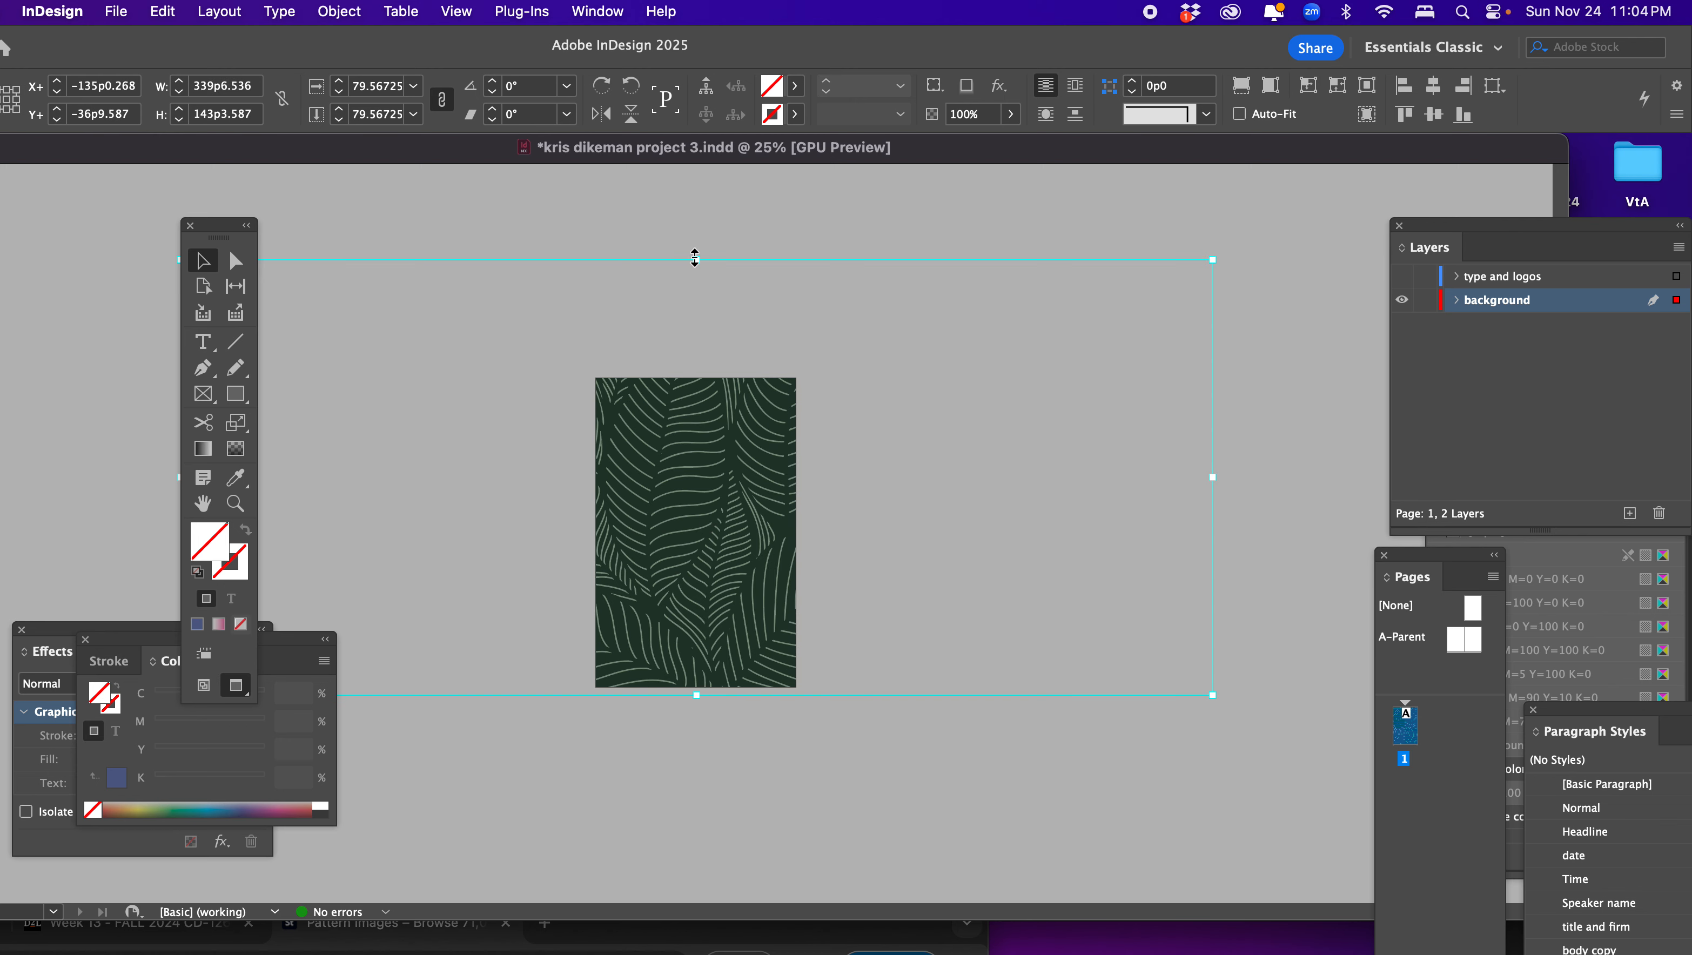
drag(696, 258, 683, 375)
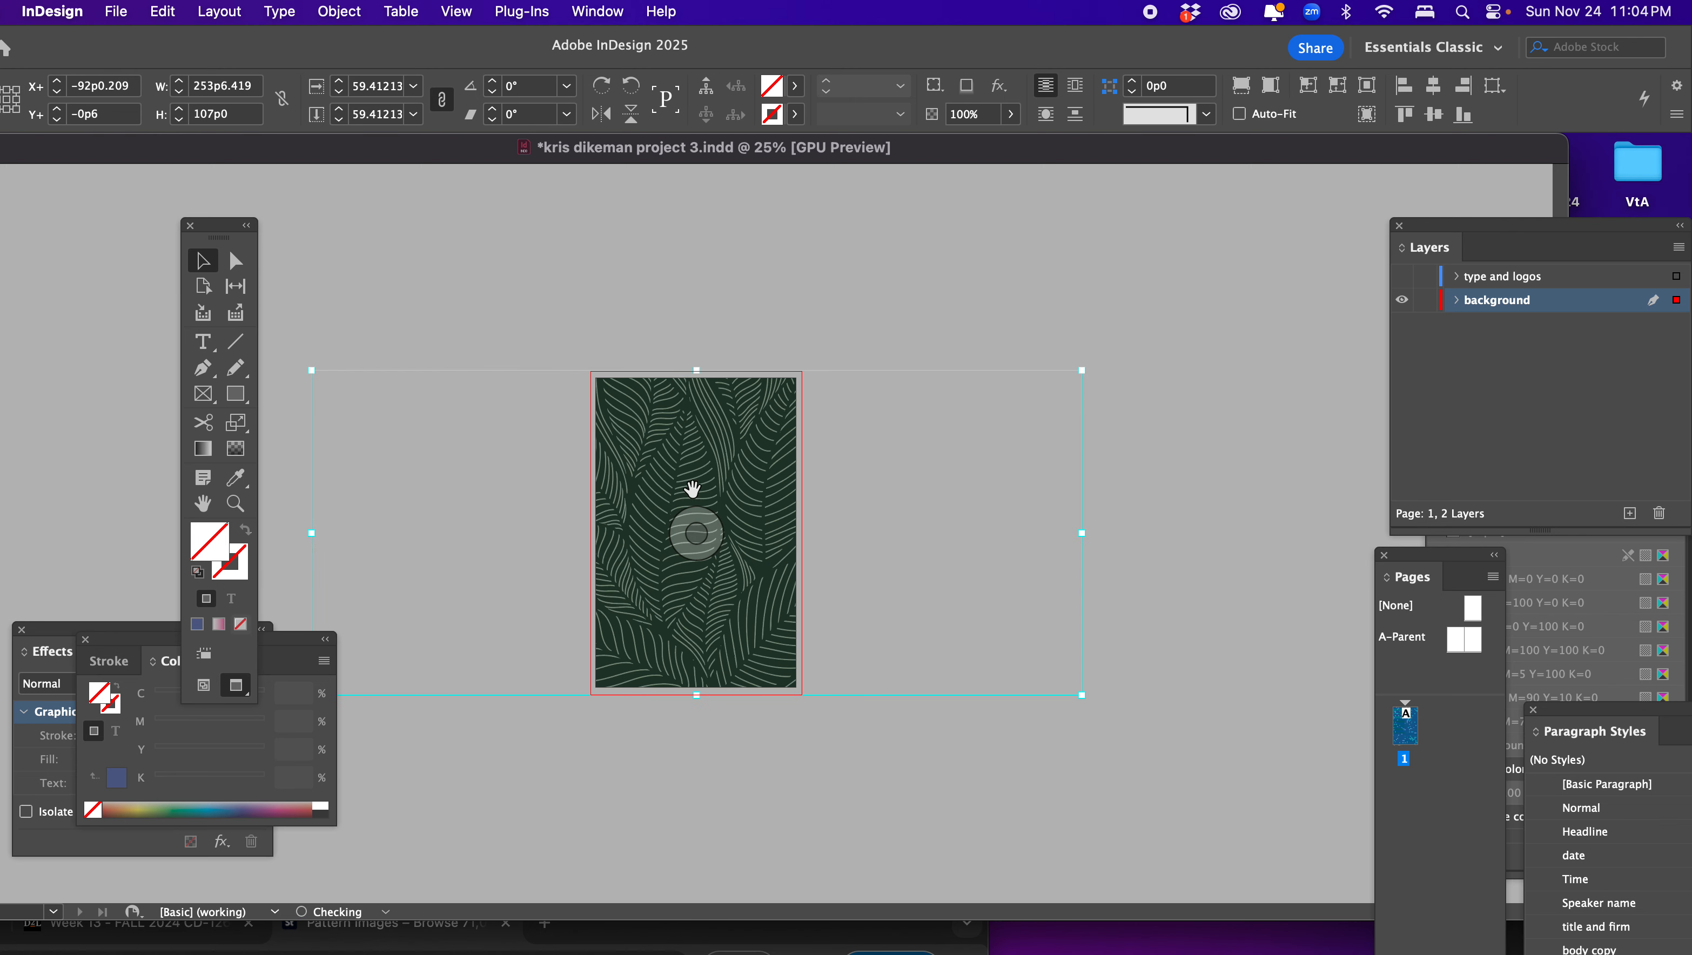
click(699, 328)
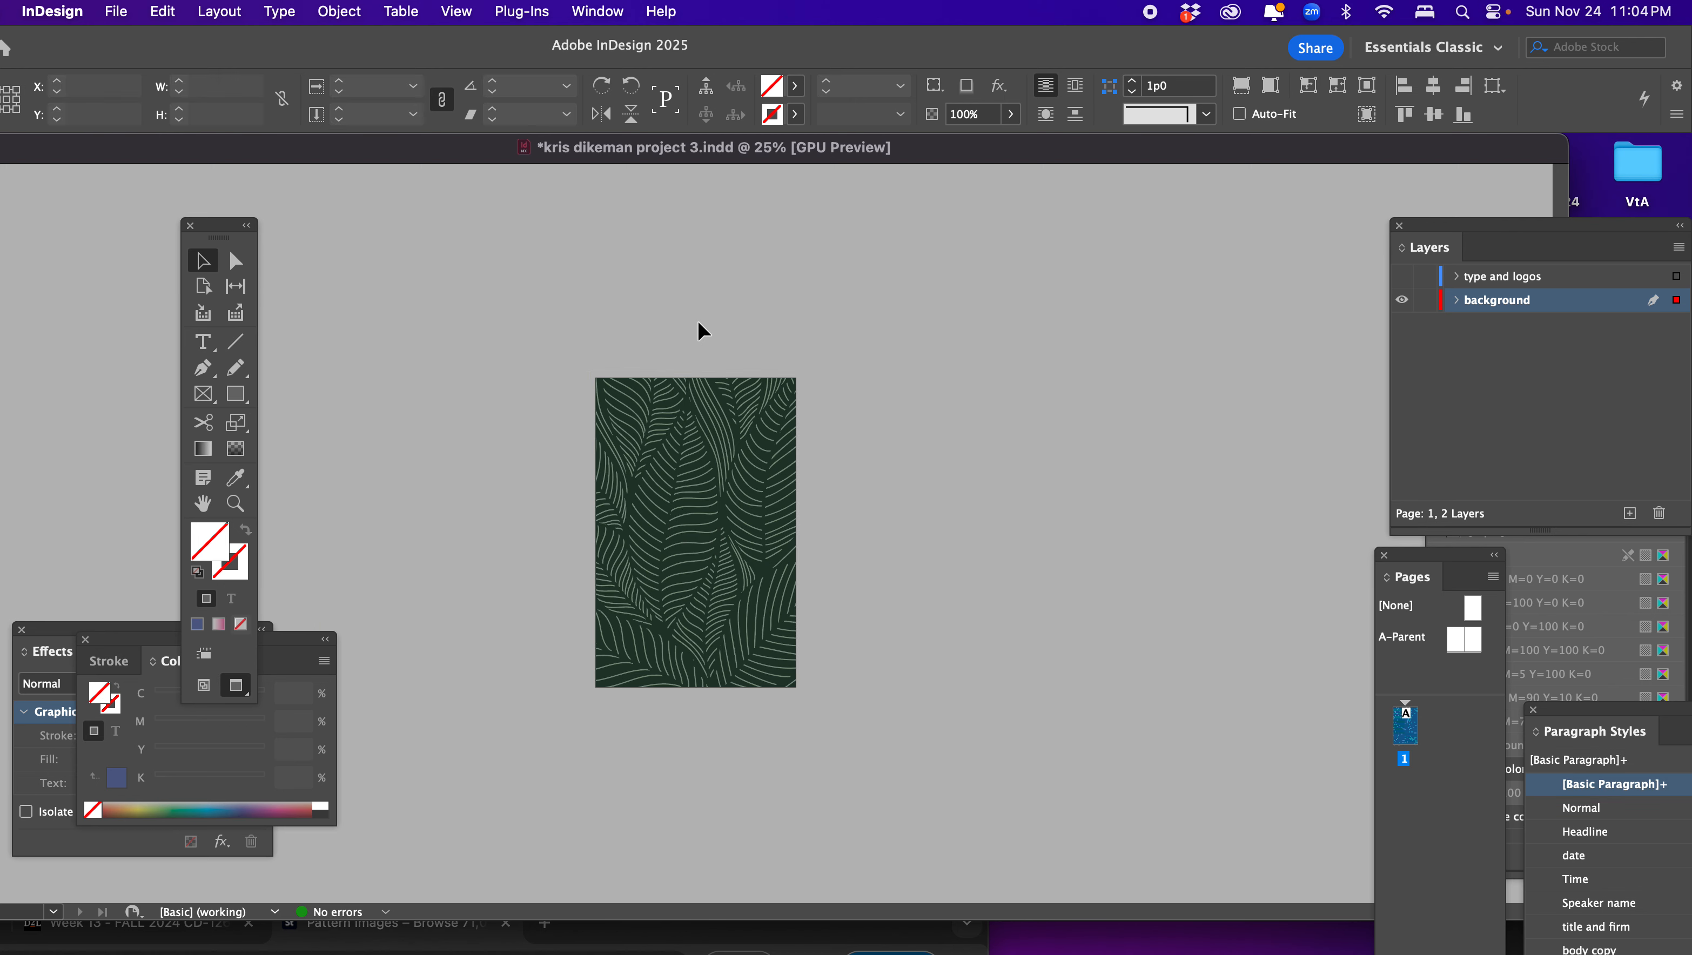
Show the type and logos layer and examine the text closely against the leaf-pattern background
click(1402, 278)
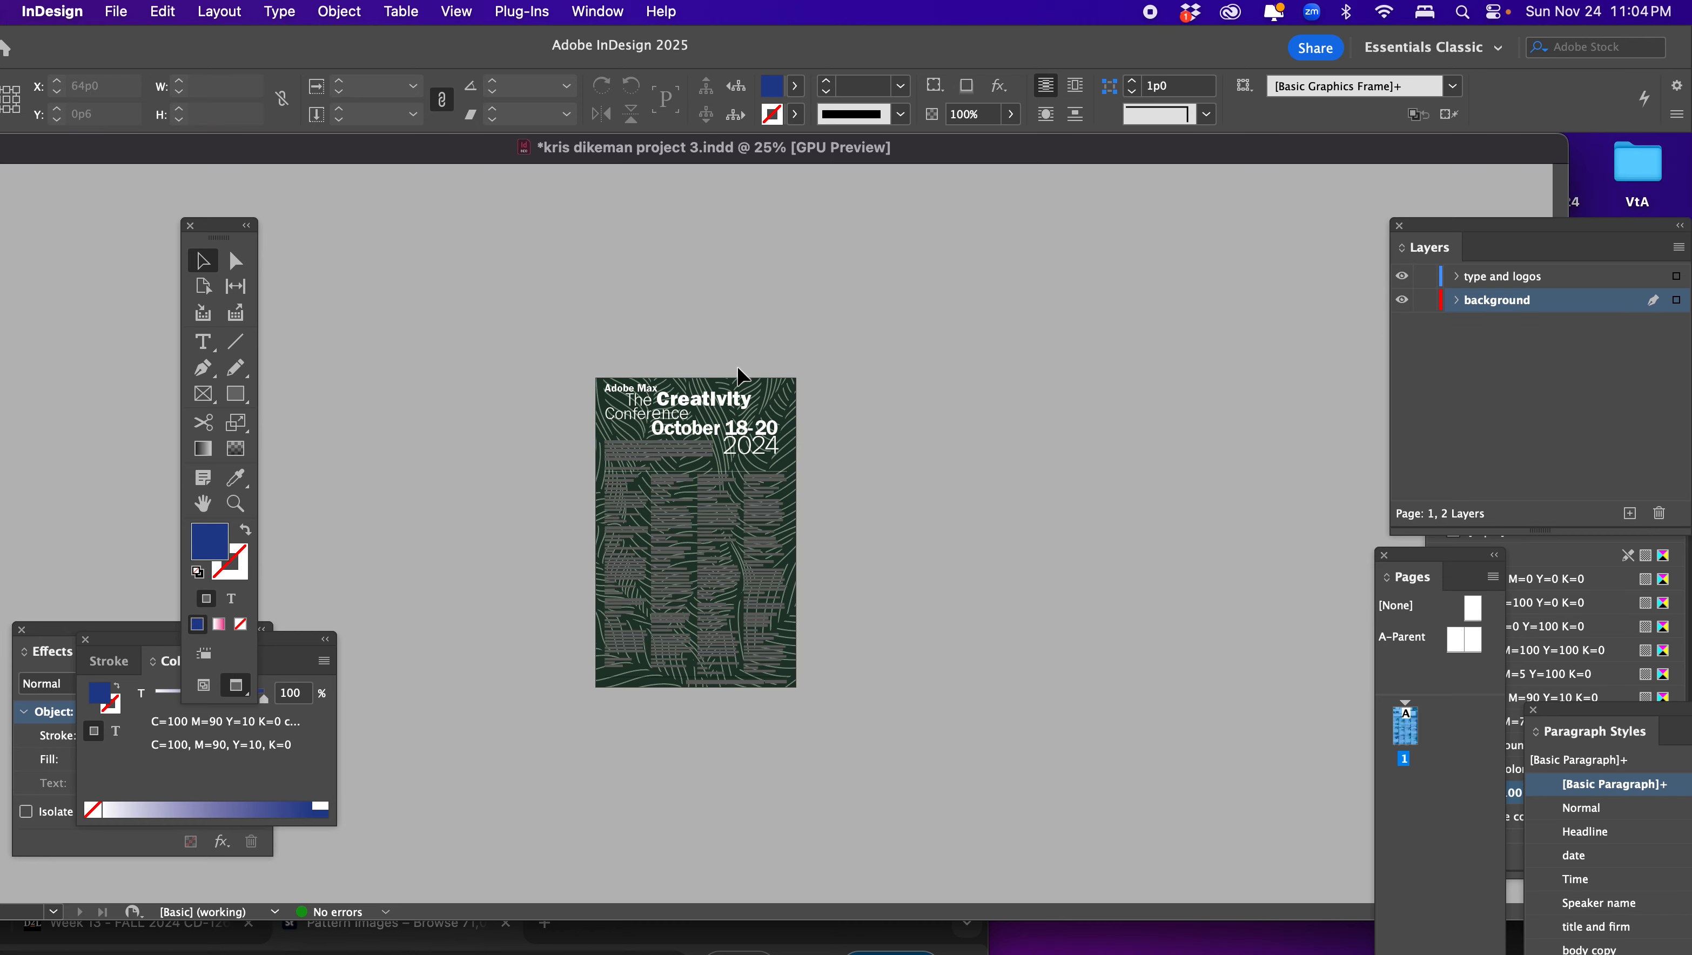
click(235, 503)
click(757, 549)
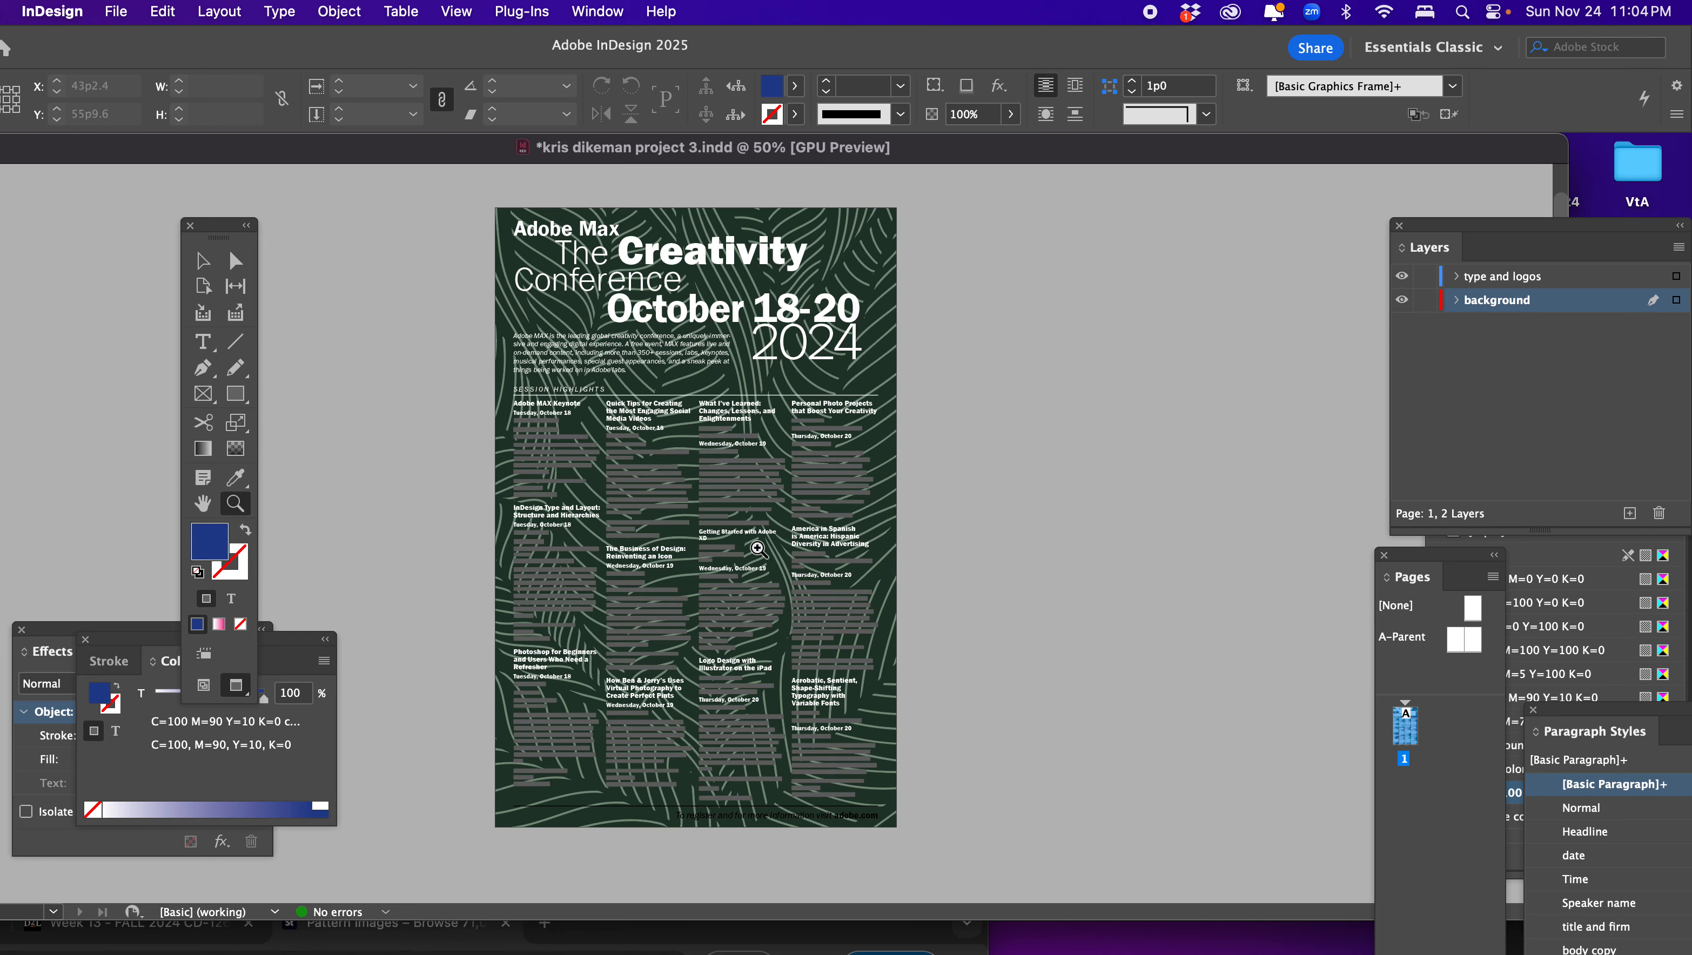
click(757, 548)
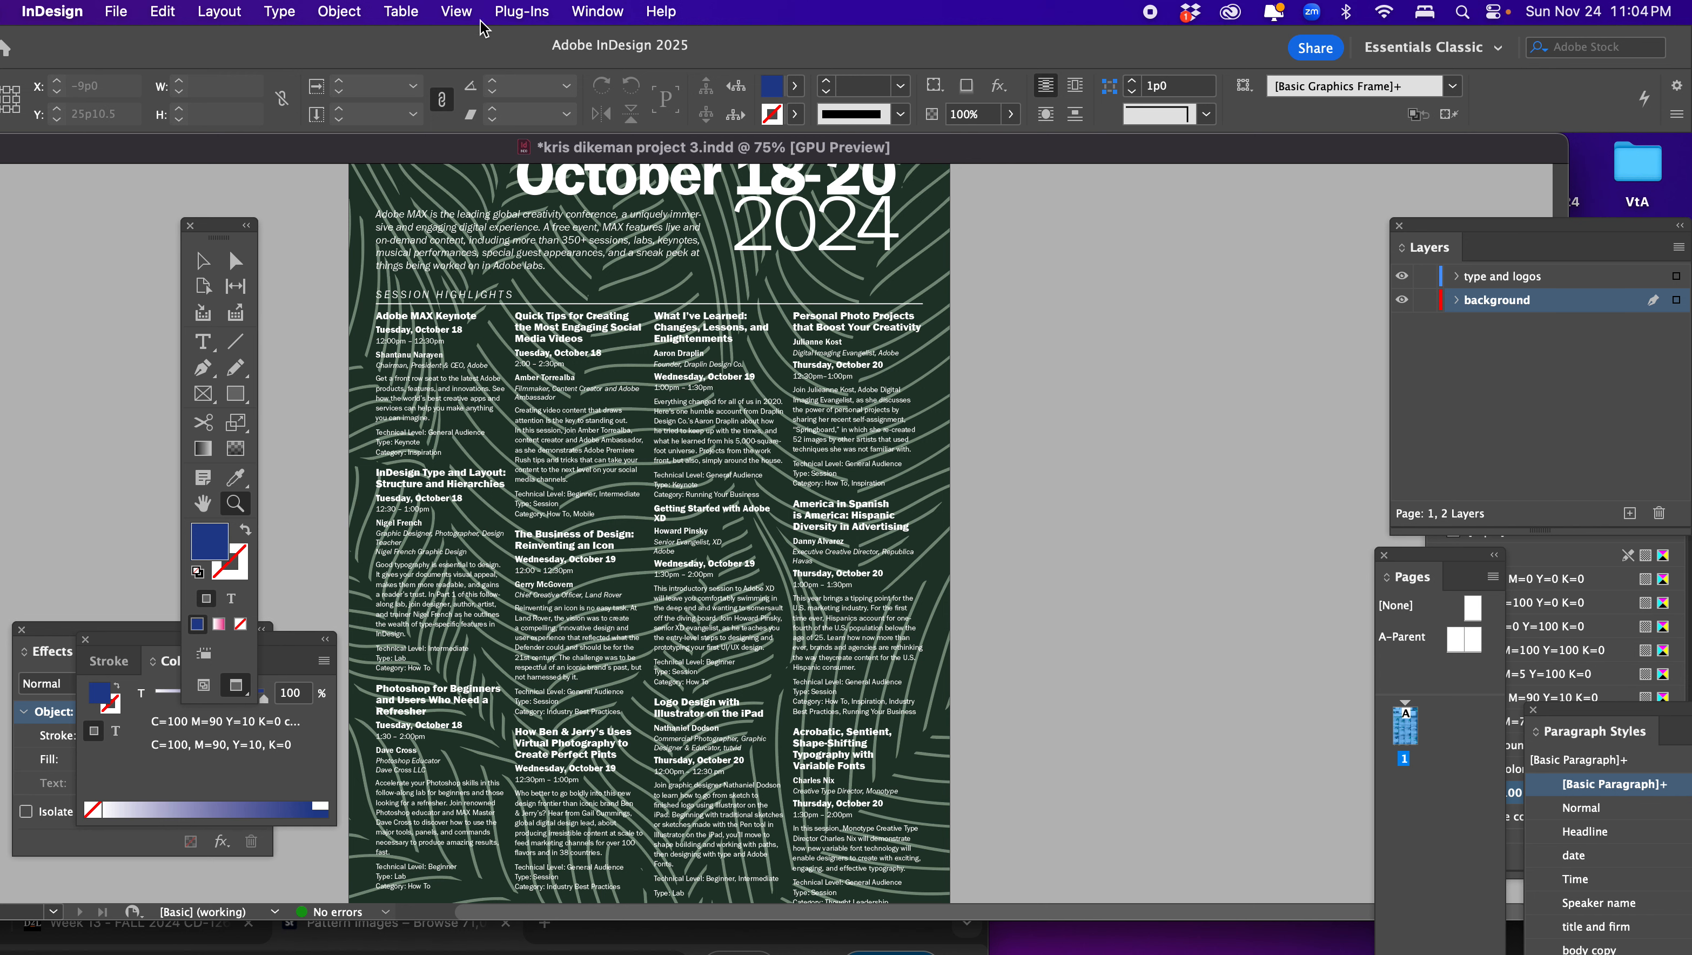
Show the Links panel beside the poster text and display the link information for AdobeStock_382114902.ai
click(605, 7)
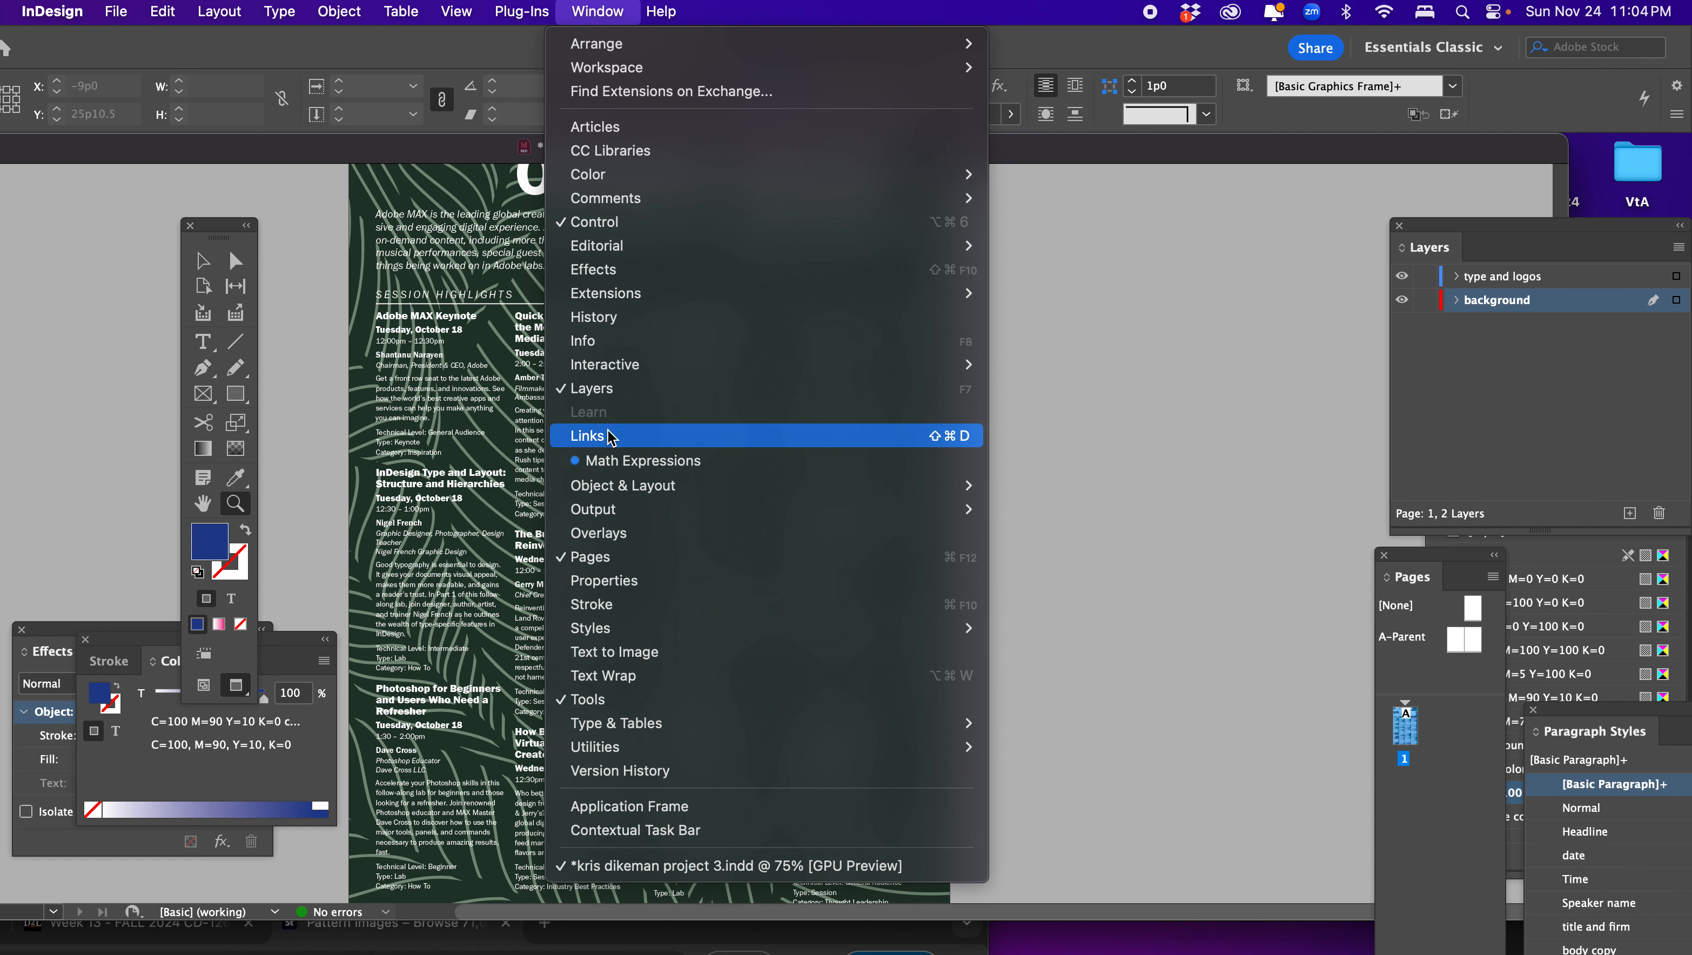
click(588, 436)
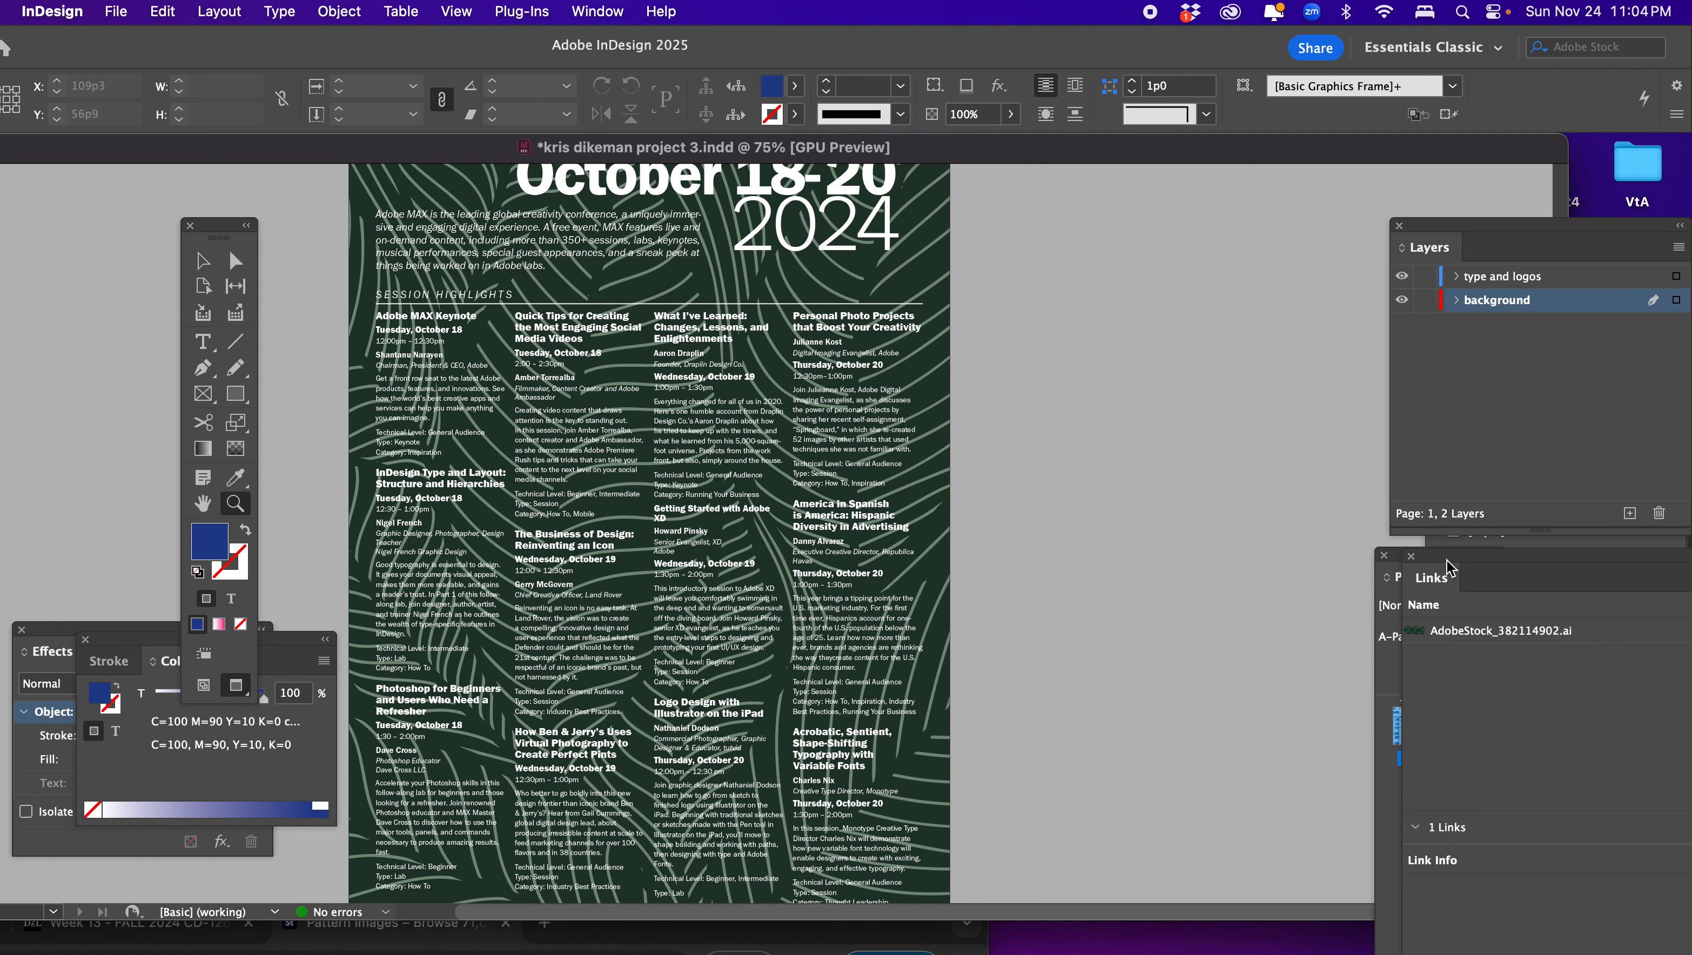
drag(1446, 560, 992, 249)
click(597, 11)
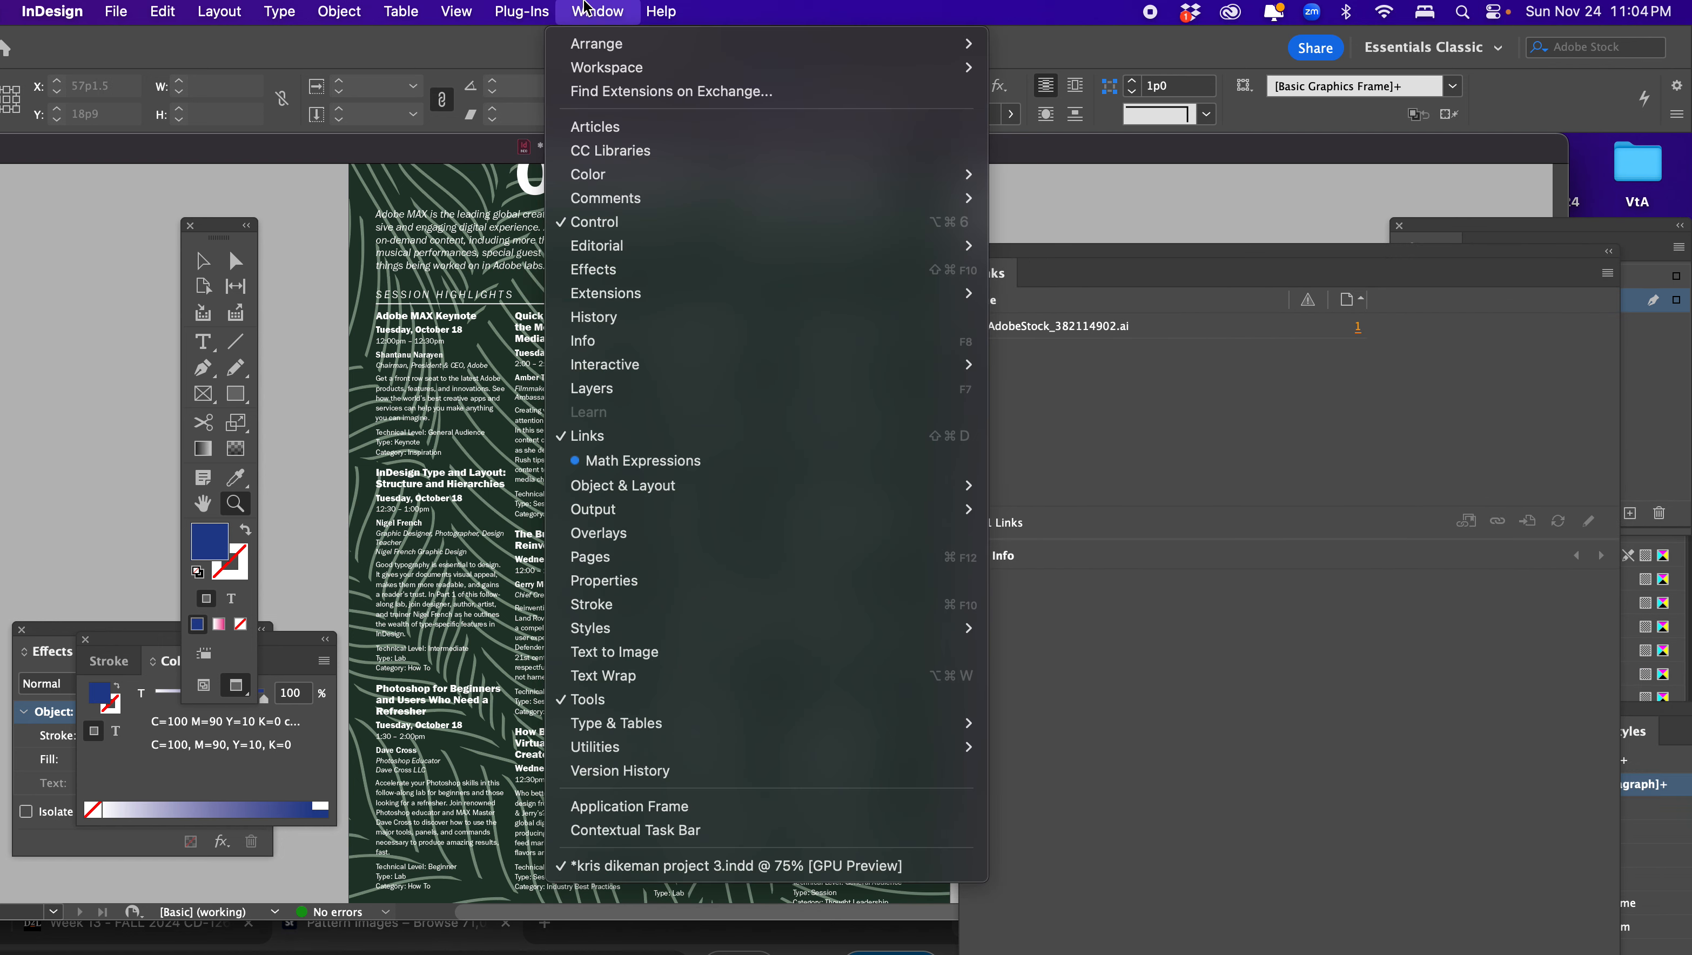
click(750, 2)
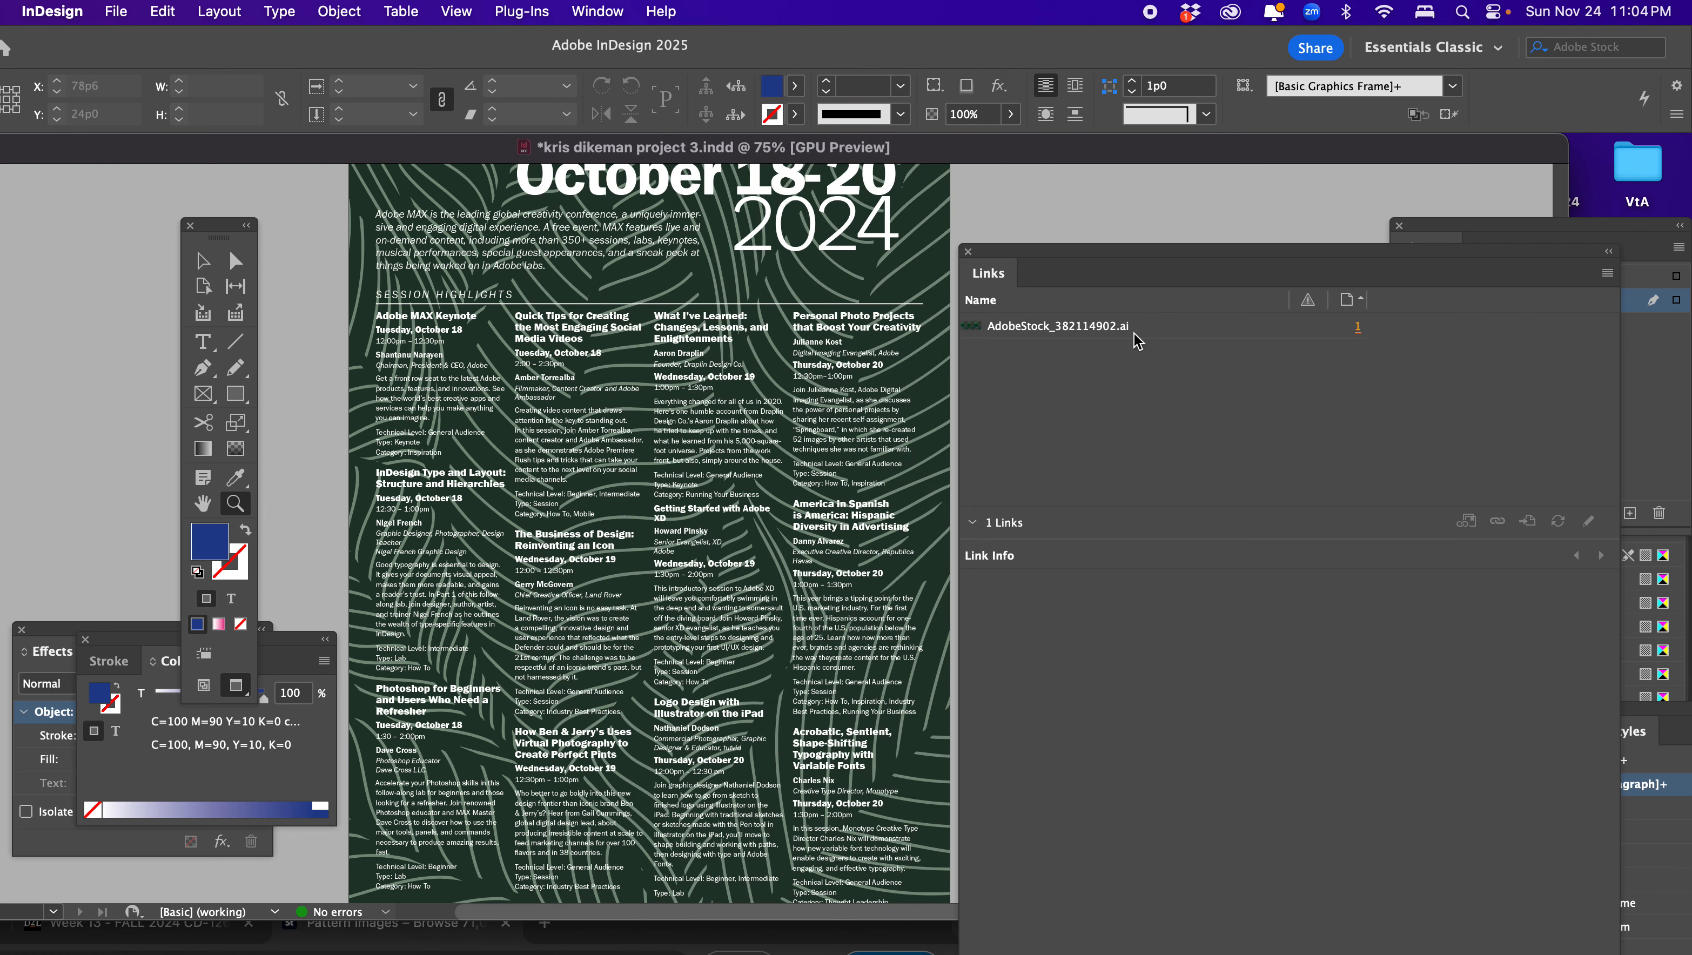
click(1113, 336)
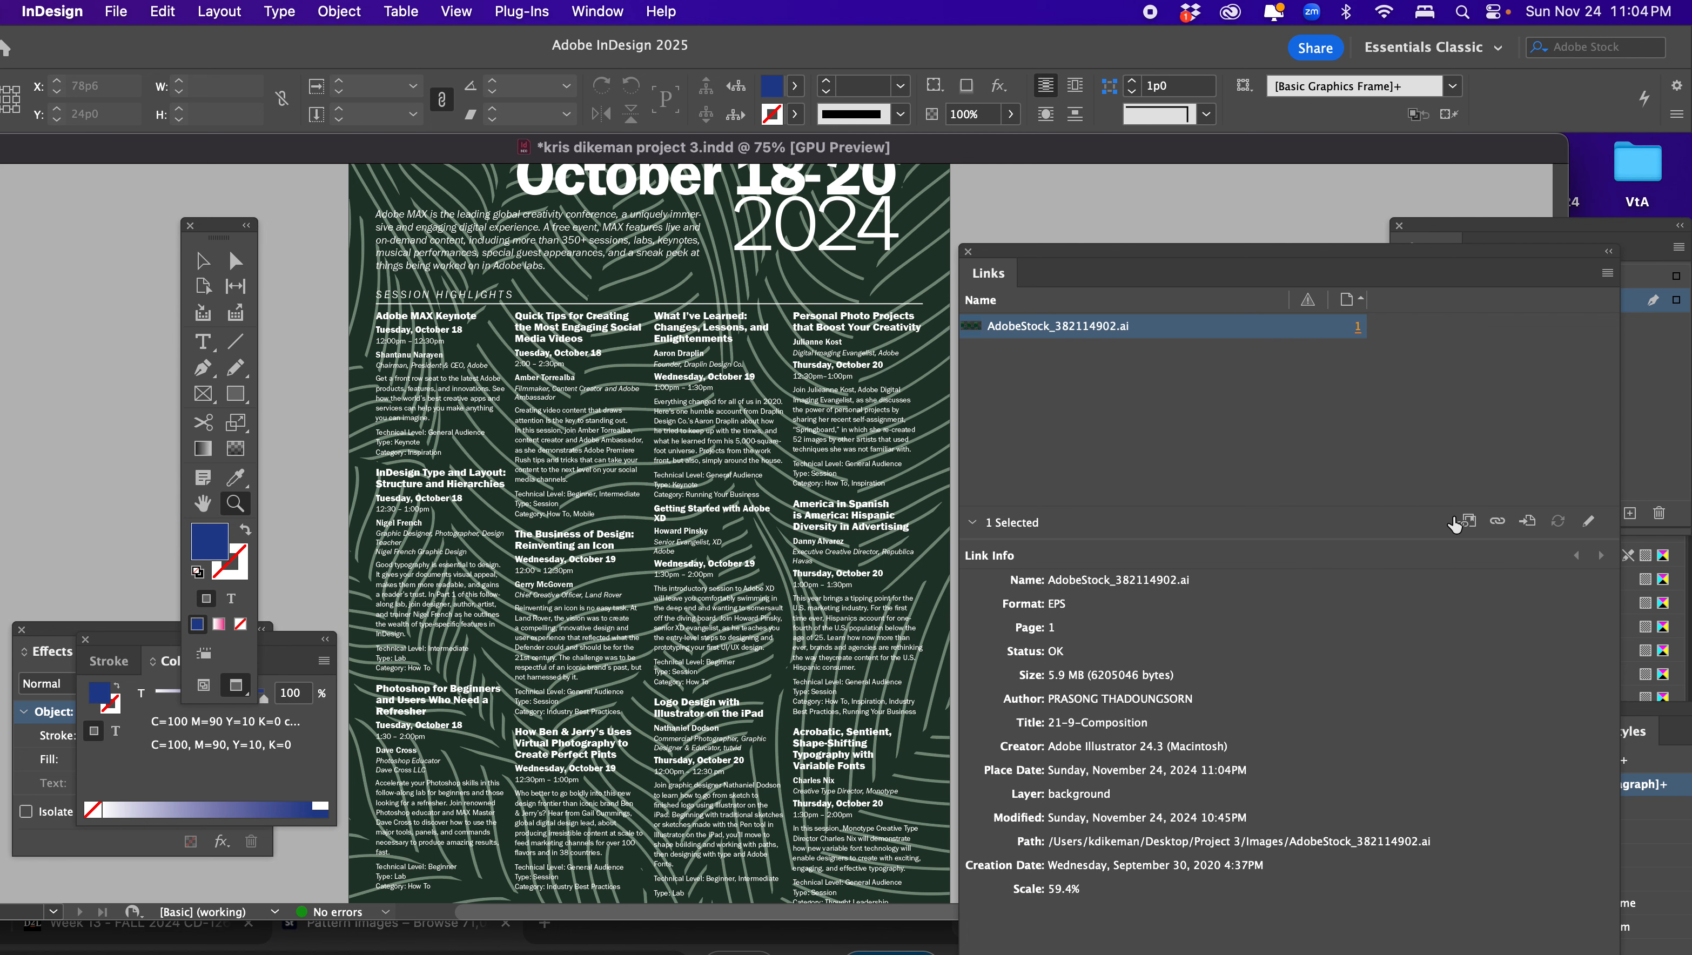
Open the linked AdobeStock_382114902.ai for editing in Adobe Illustrator 2025 29.0, retaining the 9-slice scaling option for symbols
click(1608, 275)
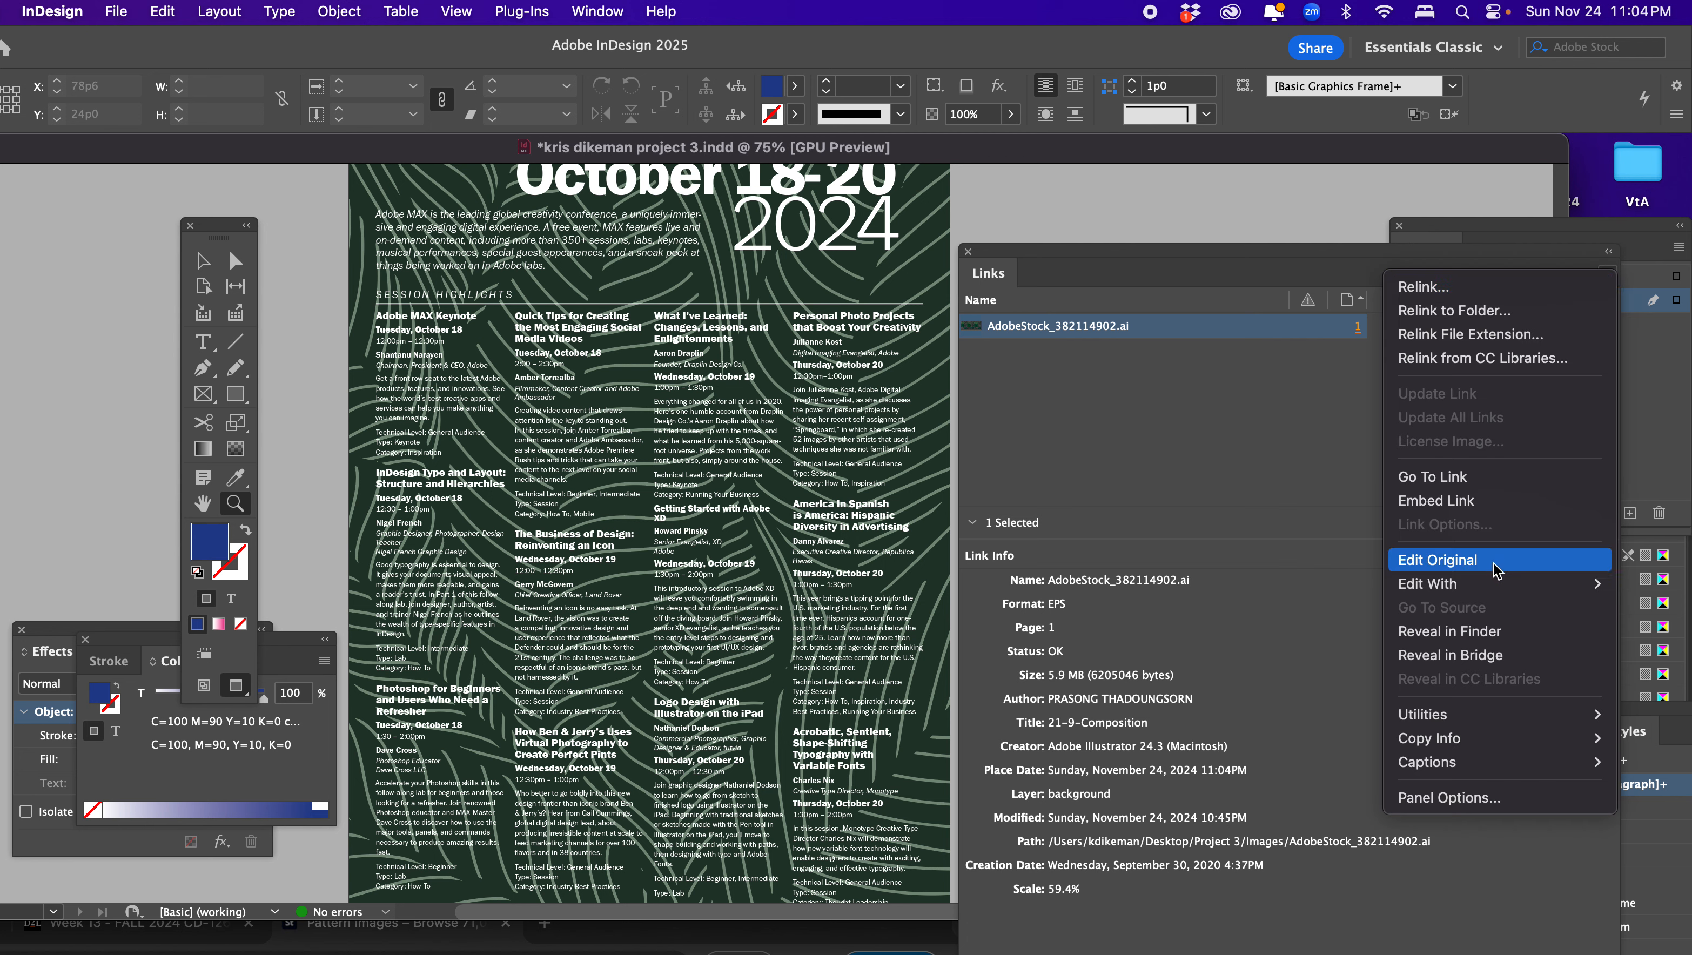
mouse_move(1448, 596)
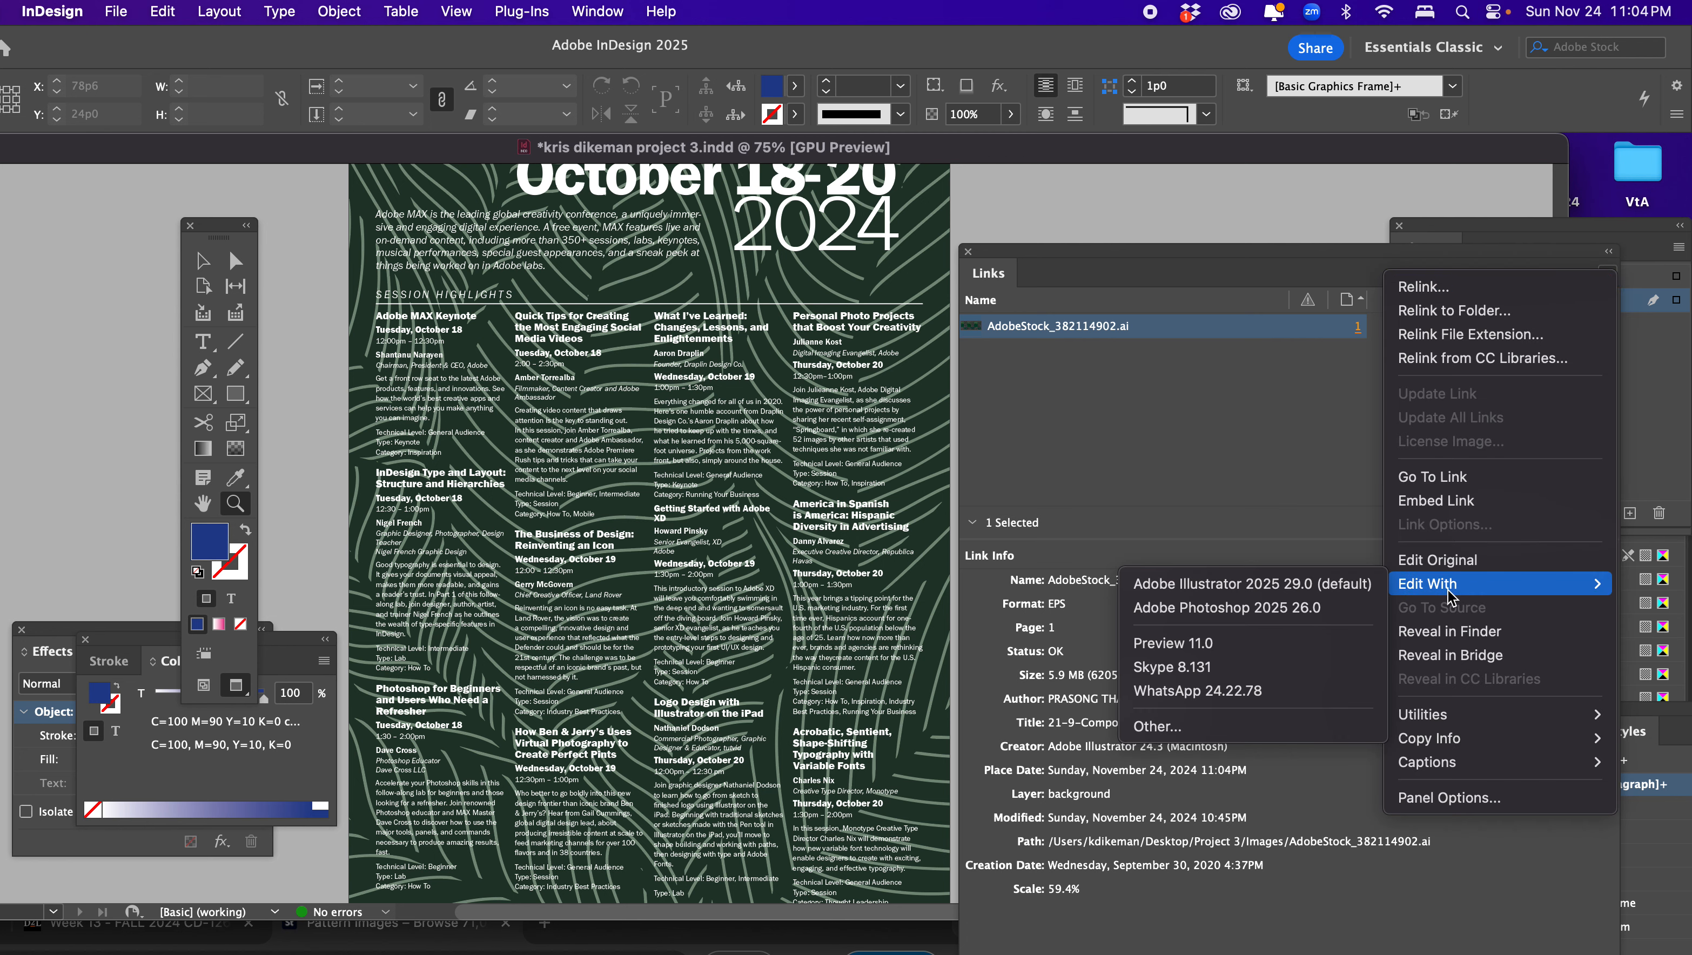
click(1210, 593)
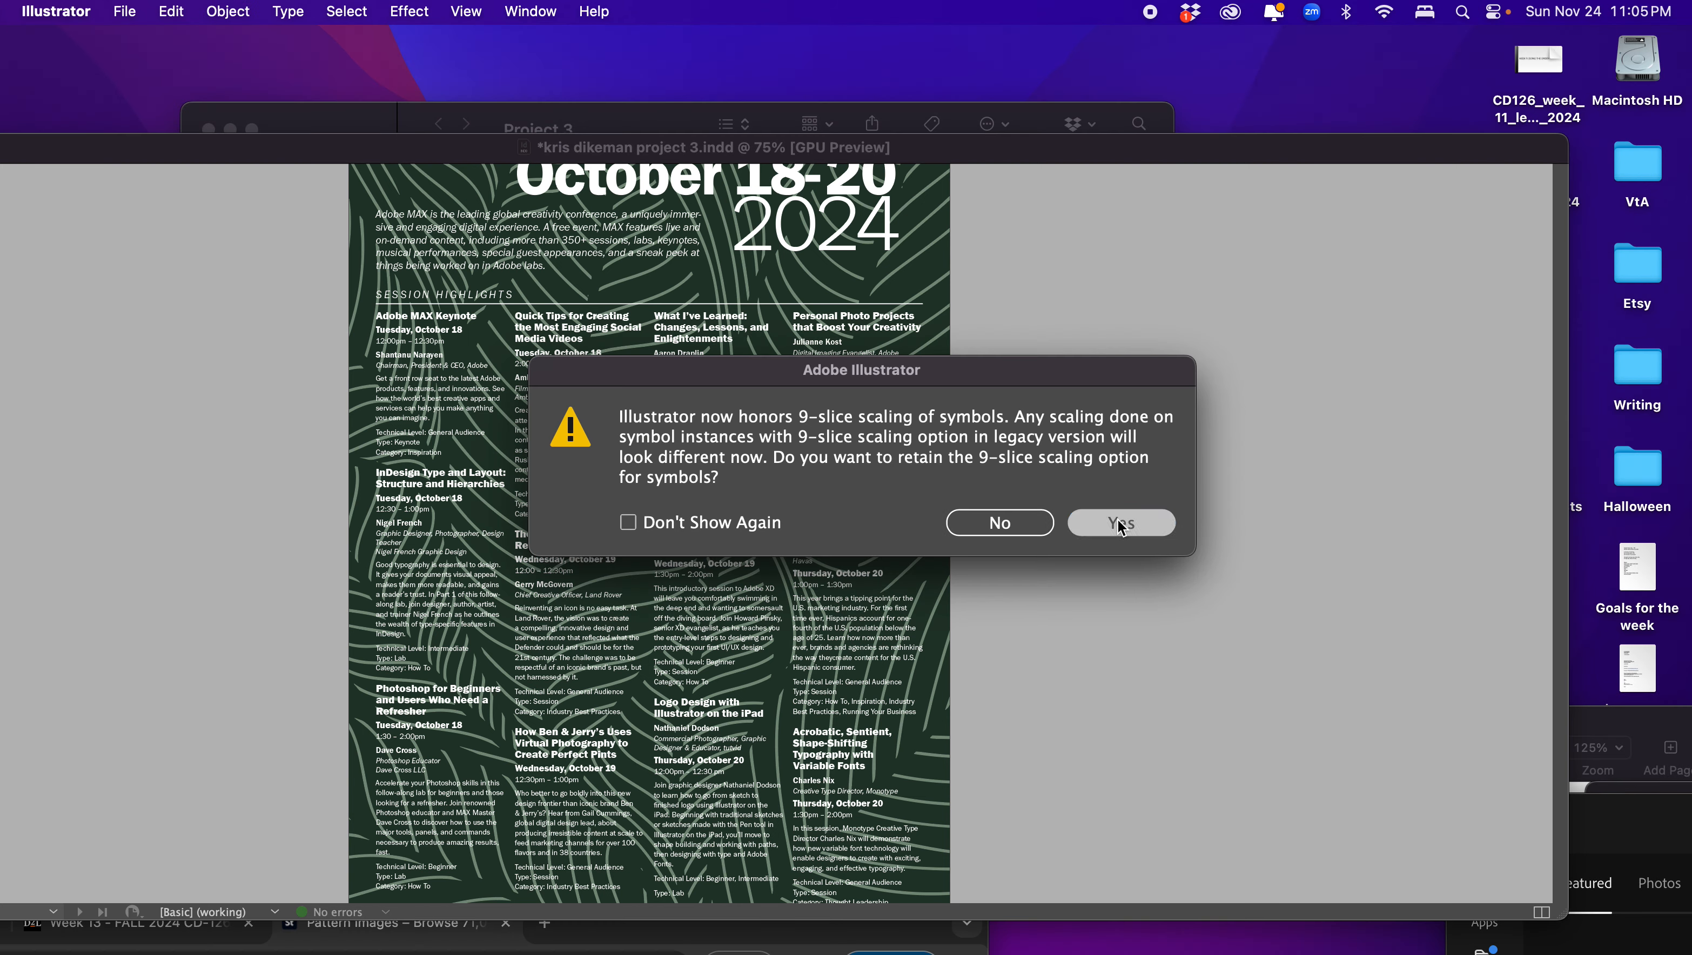
click(1122, 525)
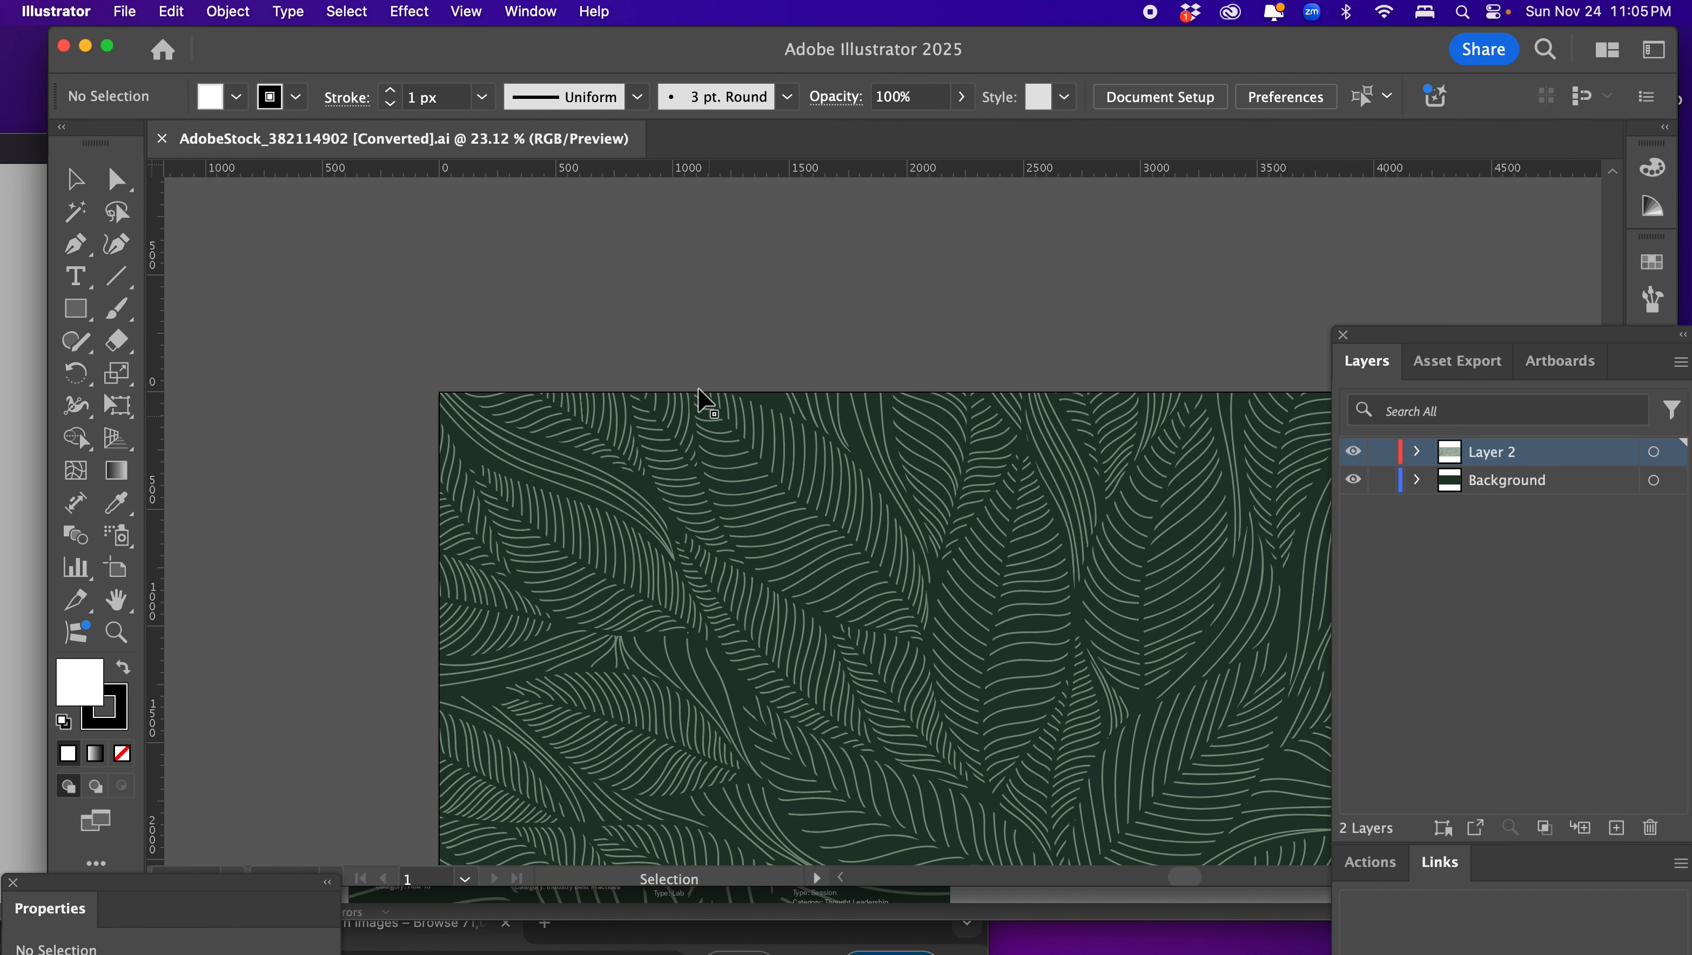
Directly select one of the light green leaf line shapes and extend the selection to all artwork with the same fill color
click(116, 179)
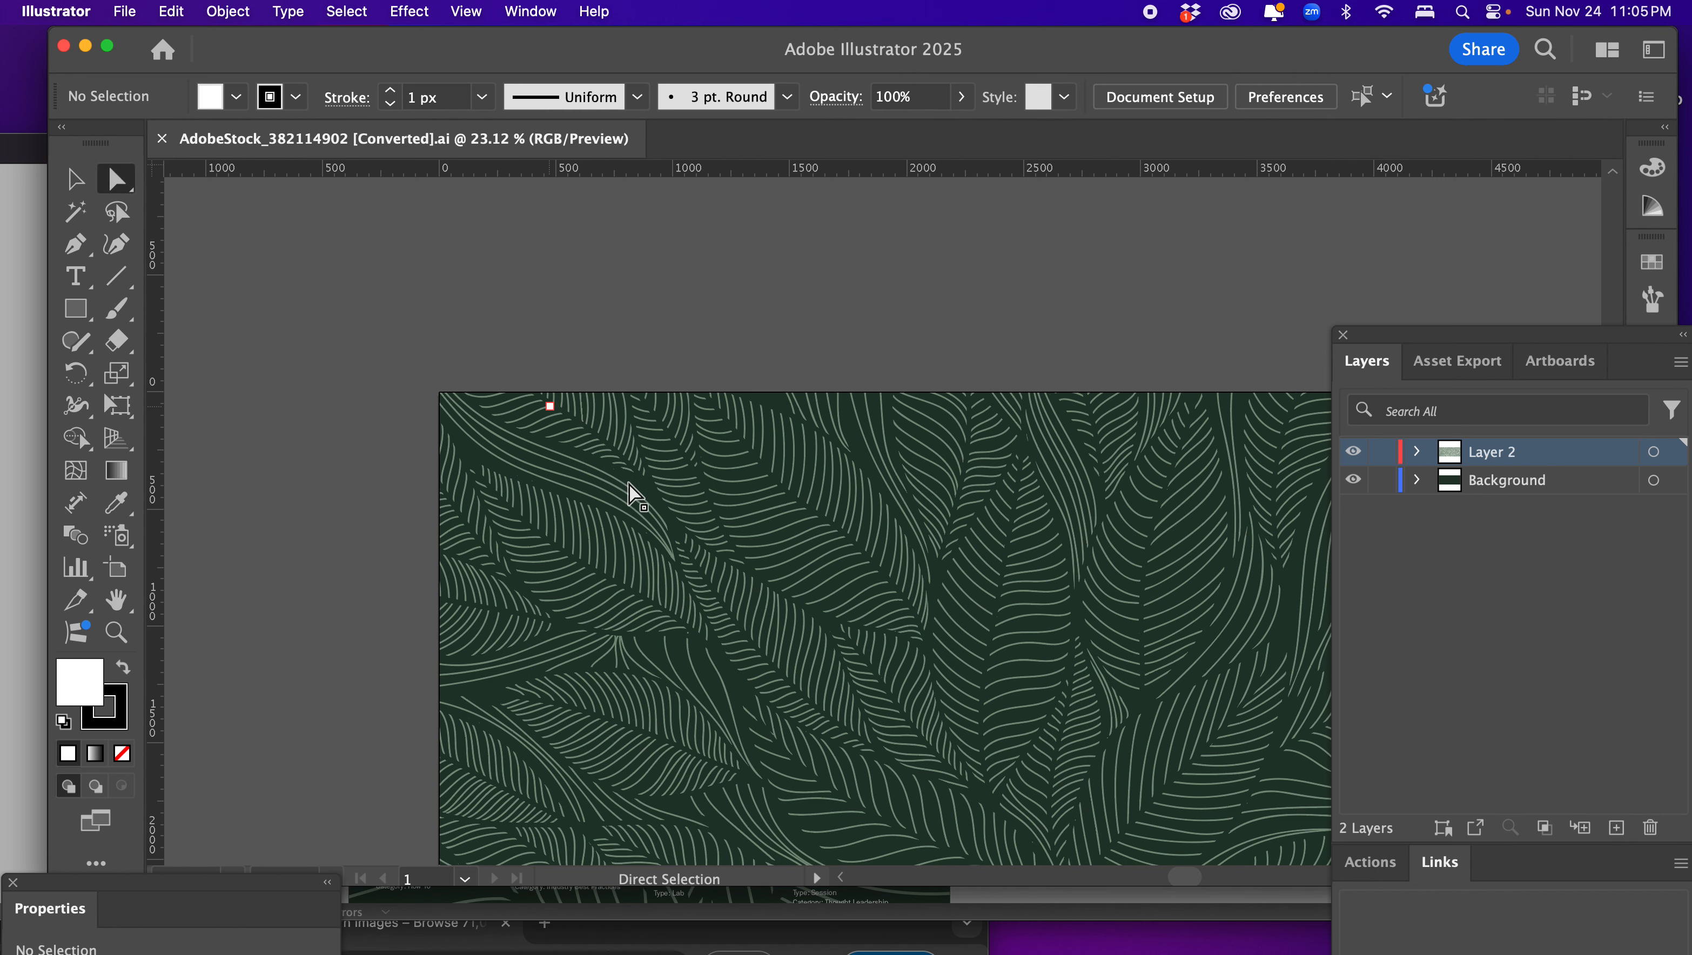
click(582, 486)
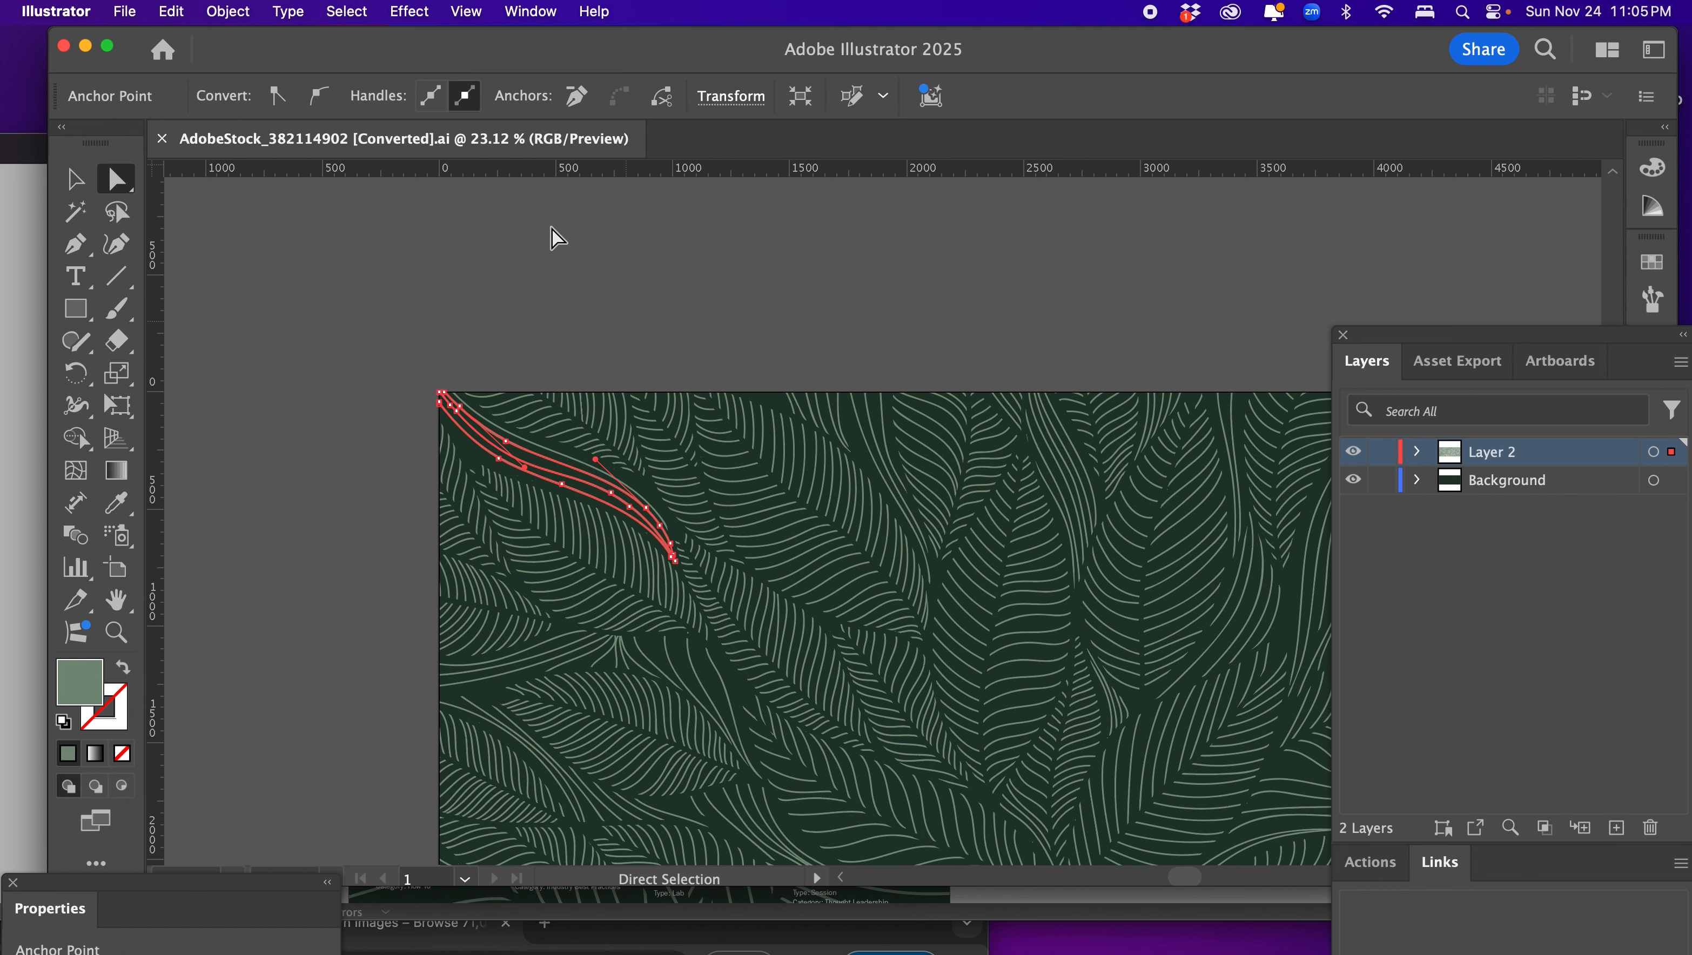
click(346, 9)
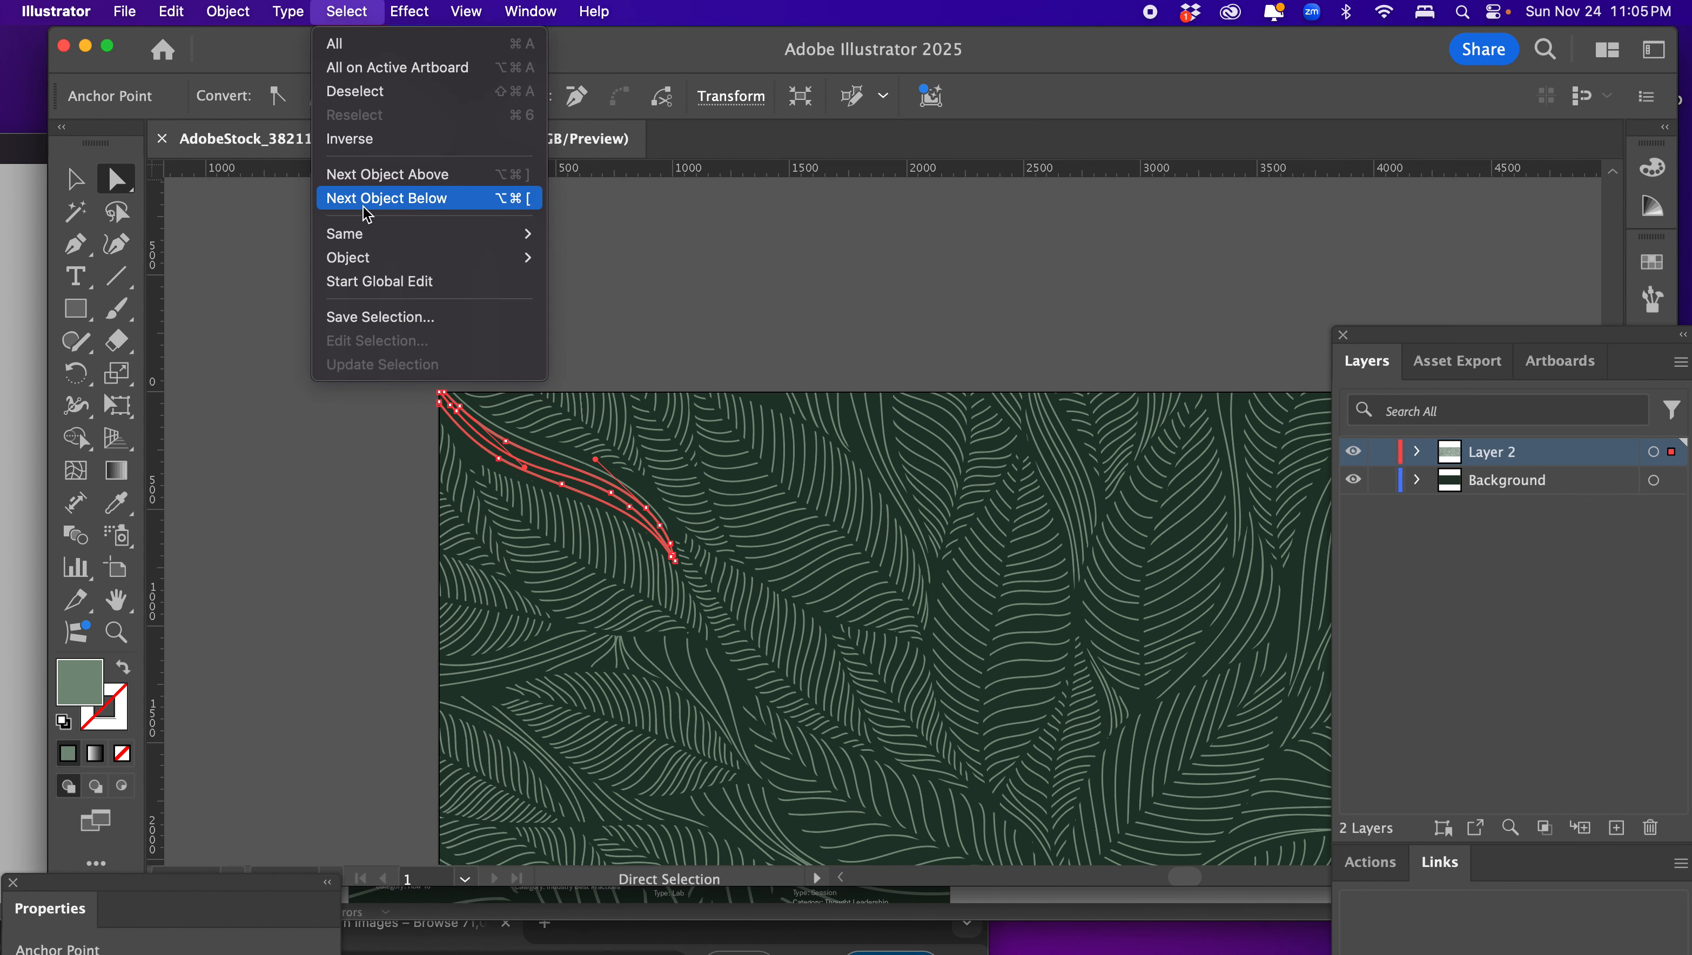
mouse_move(367, 237)
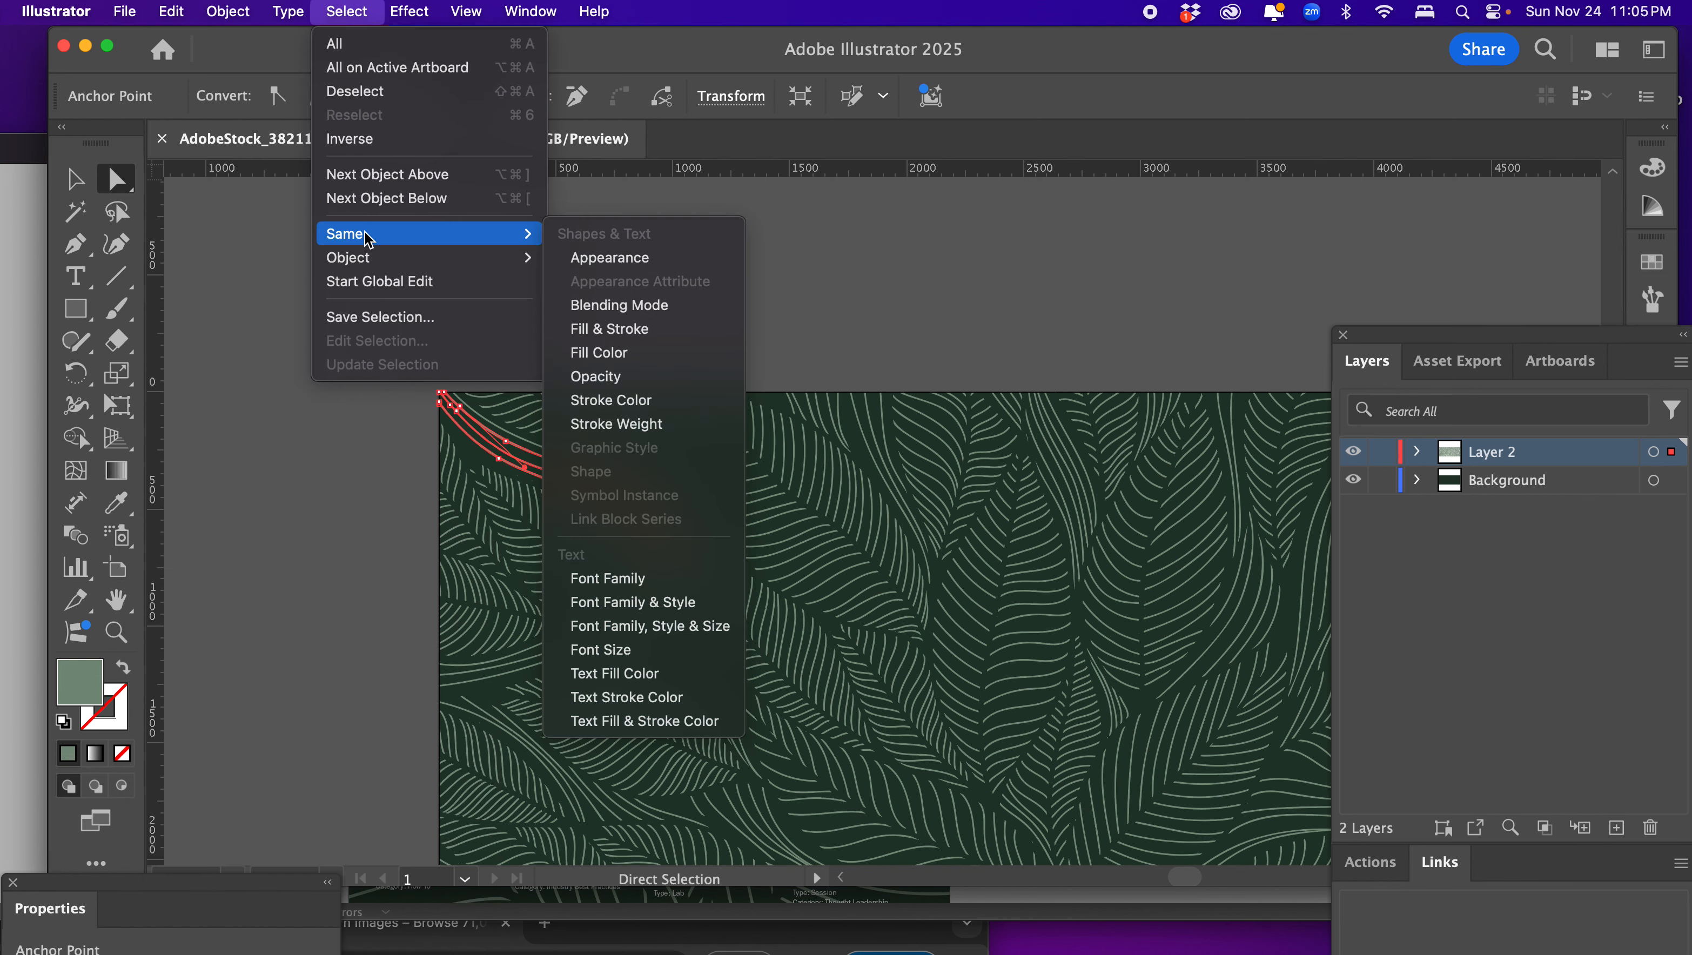
click(623, 354)
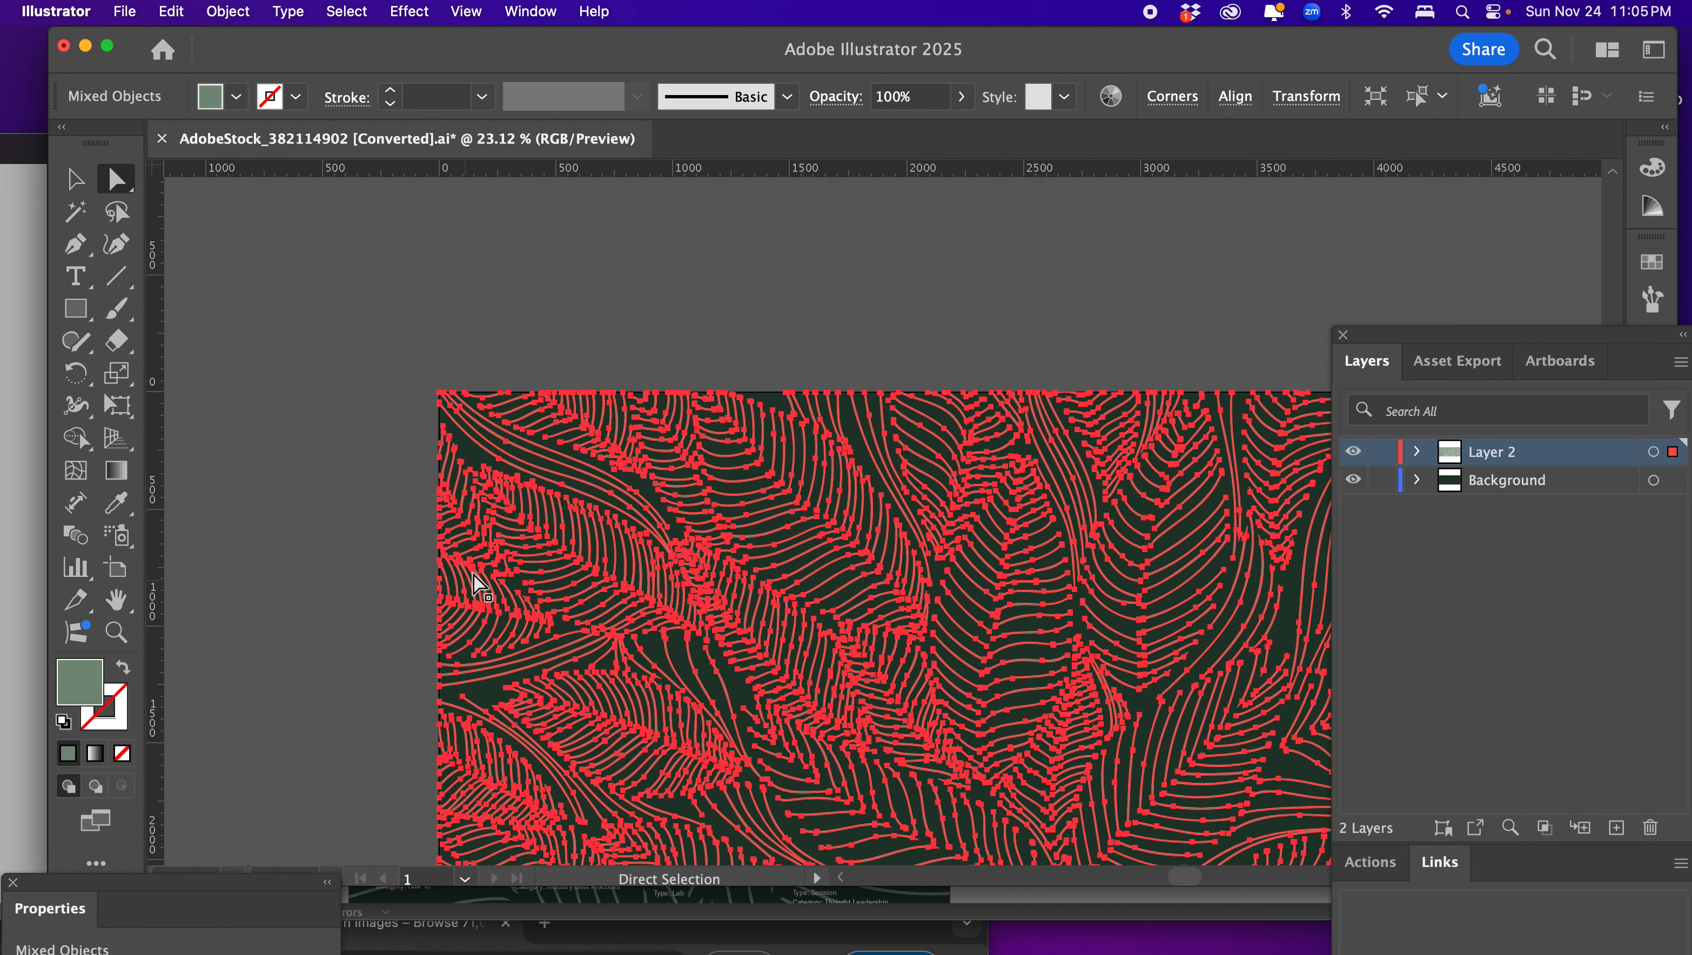
Recolor the selected leaf lines with the dark green fill 2a6635 and deselect the artwork
double_click(85, 683)
click(733, 518)
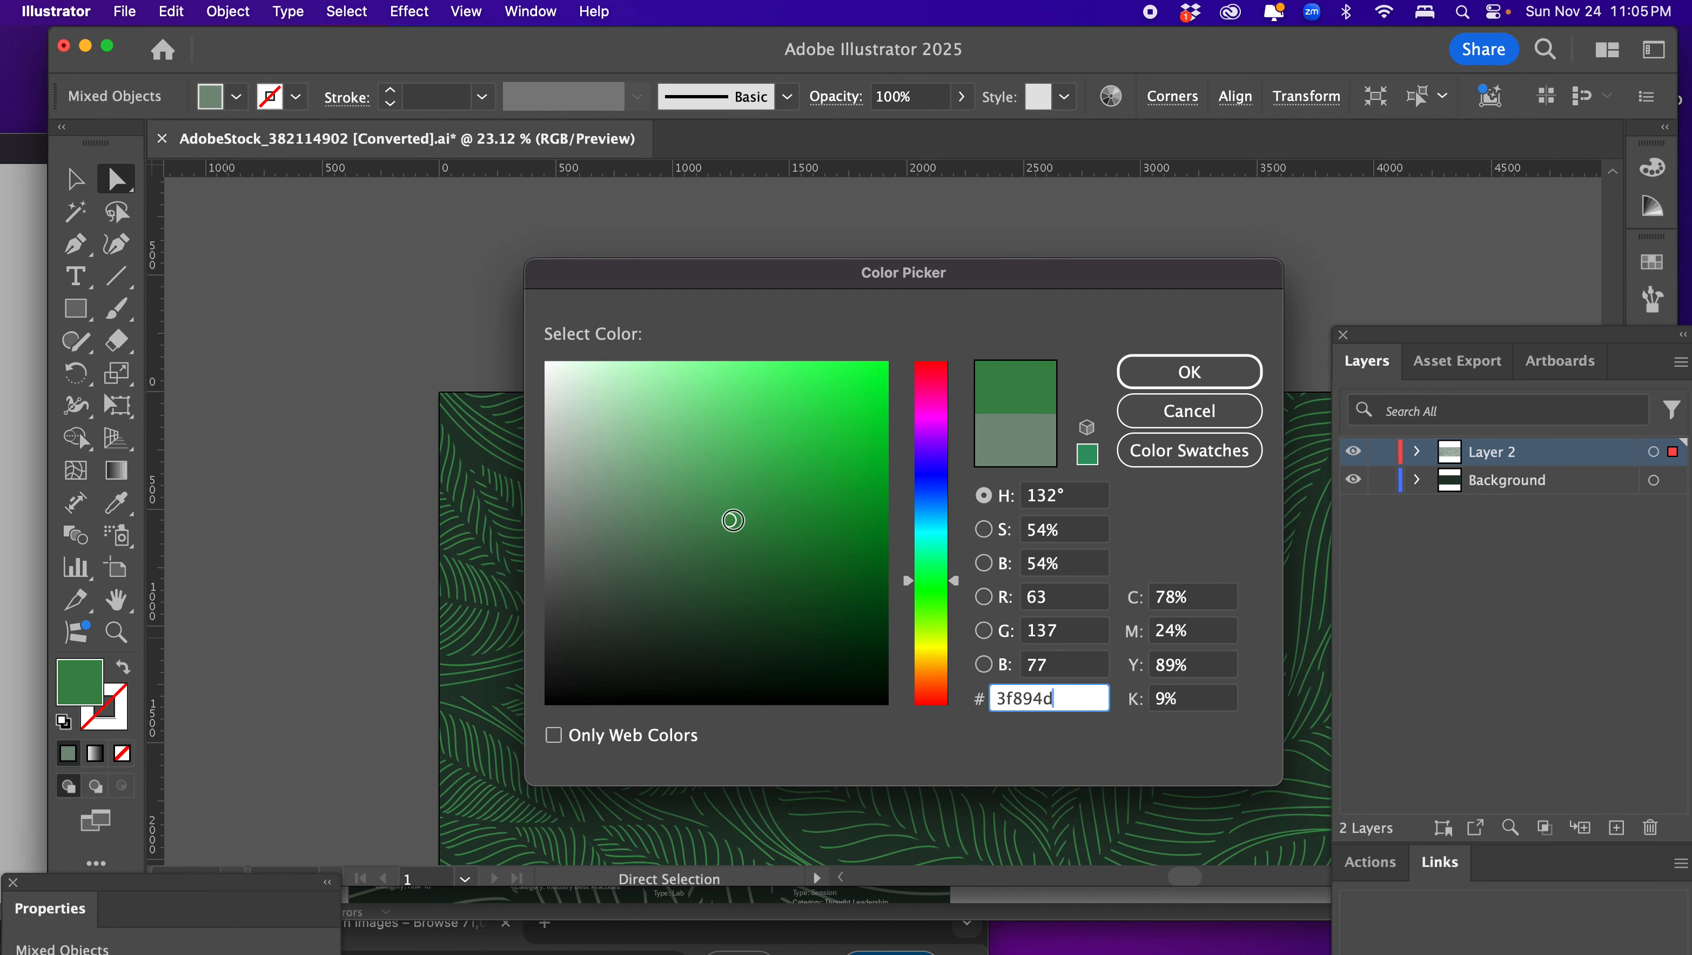
click(744, 491)
drag(744, 491, 749, 567)
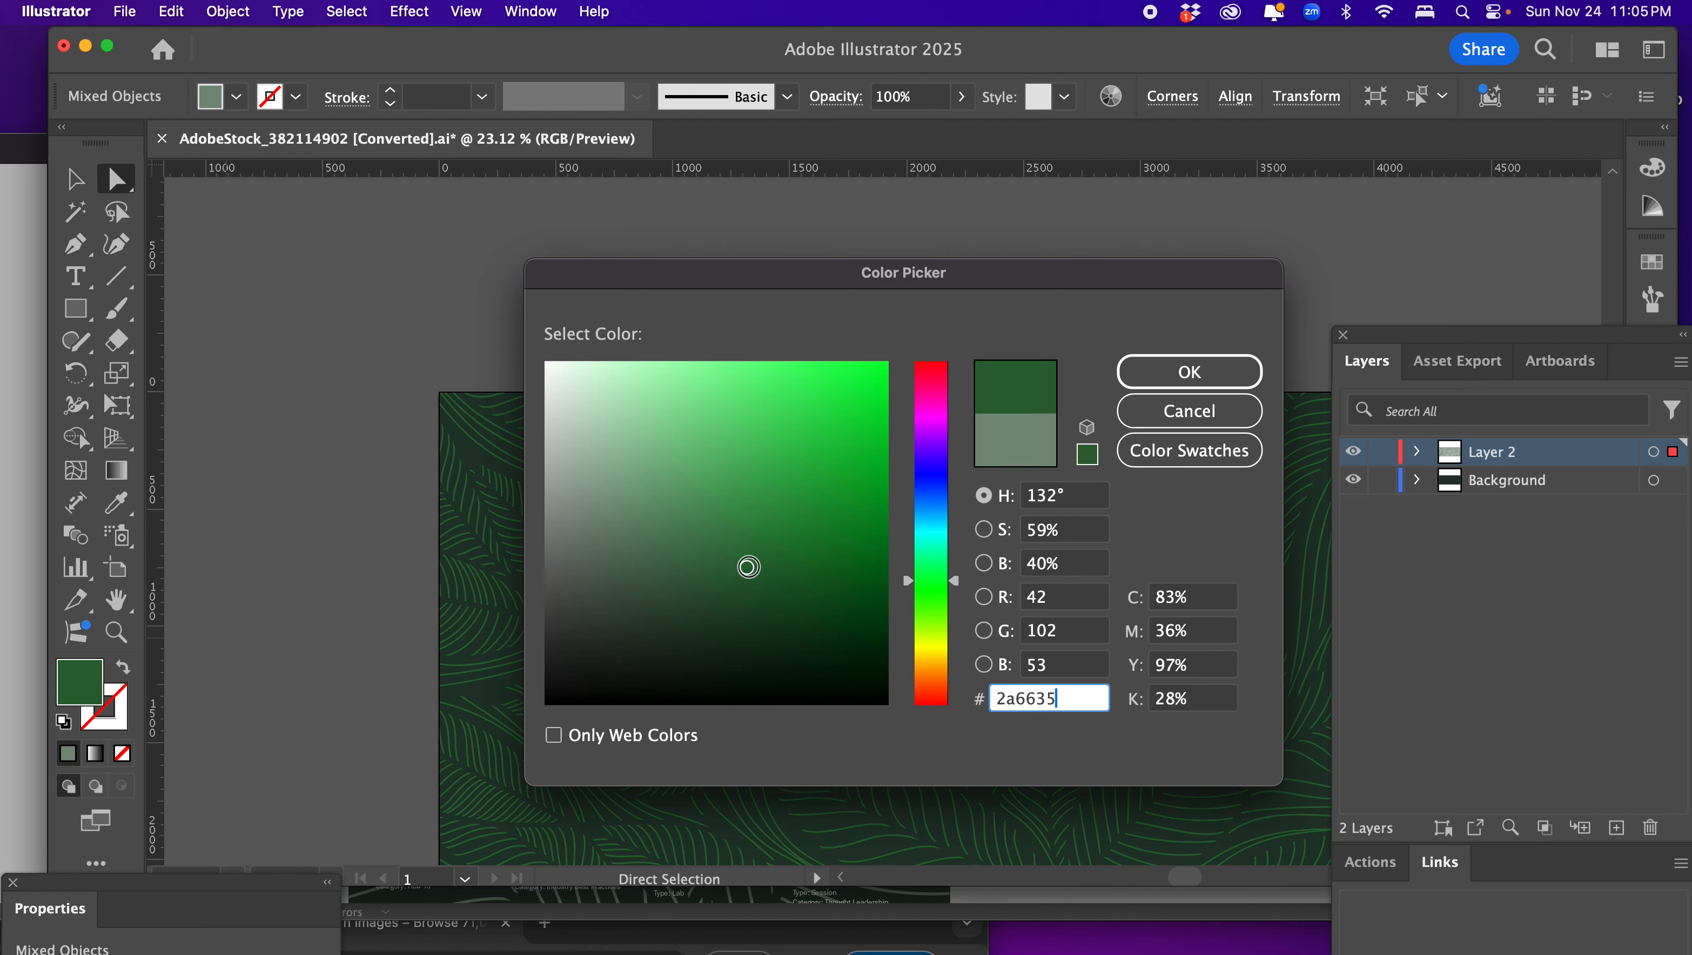
click(1167, 374)
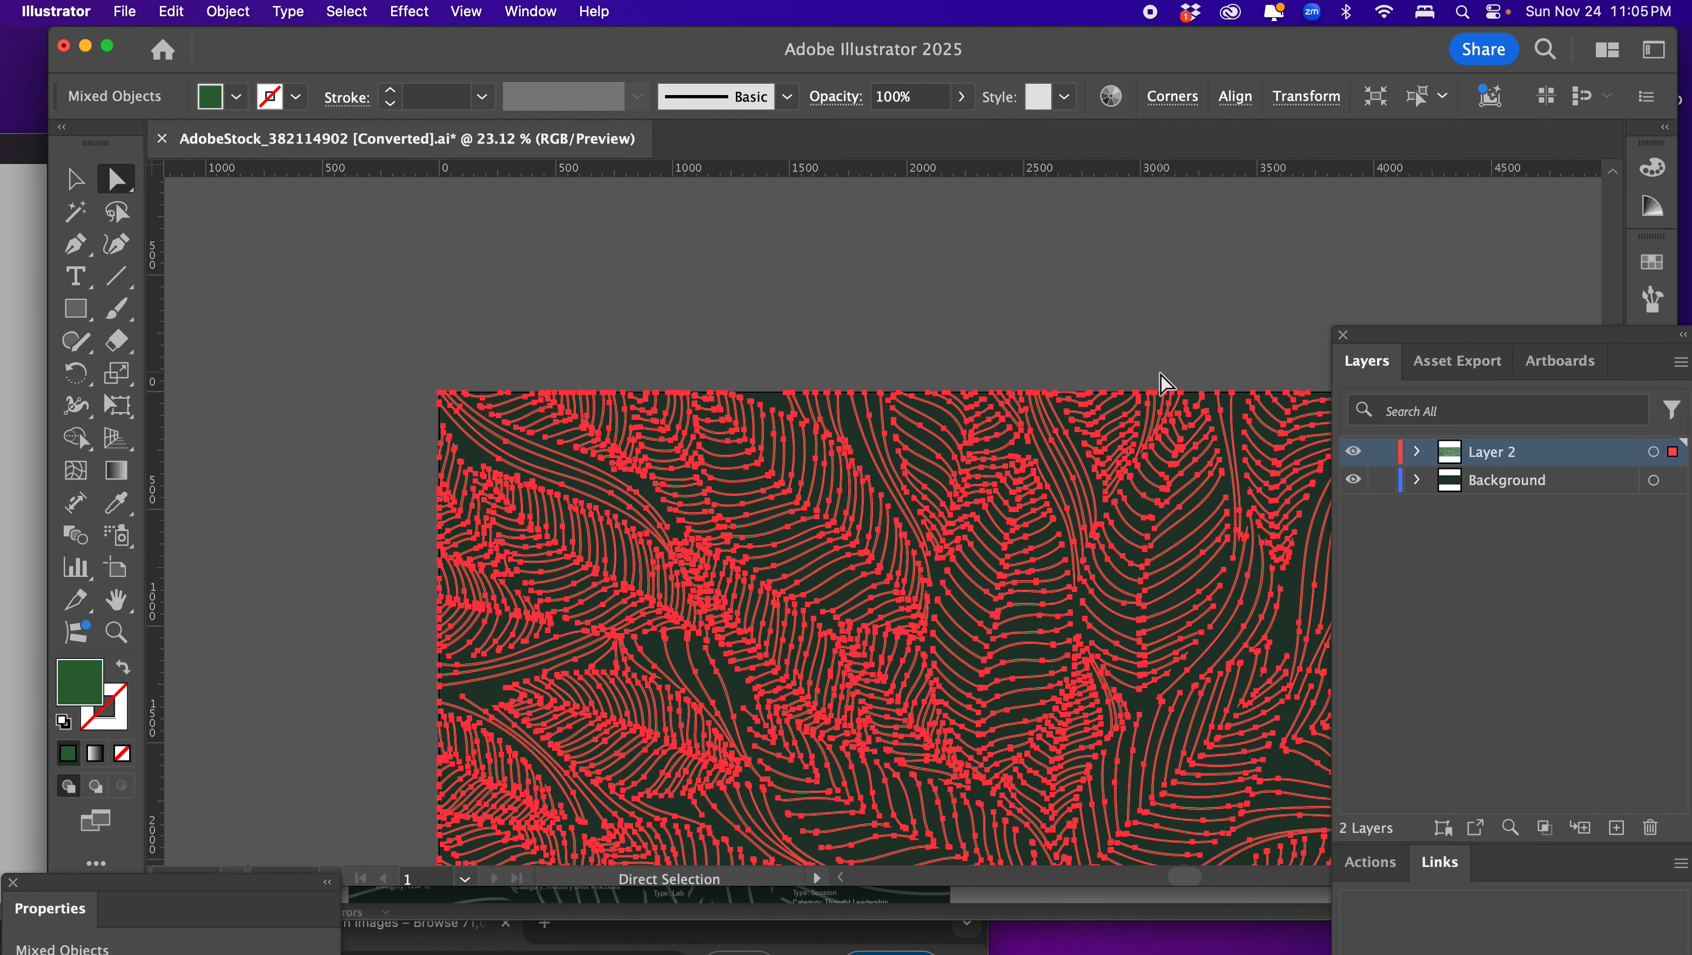
click(894, 314)
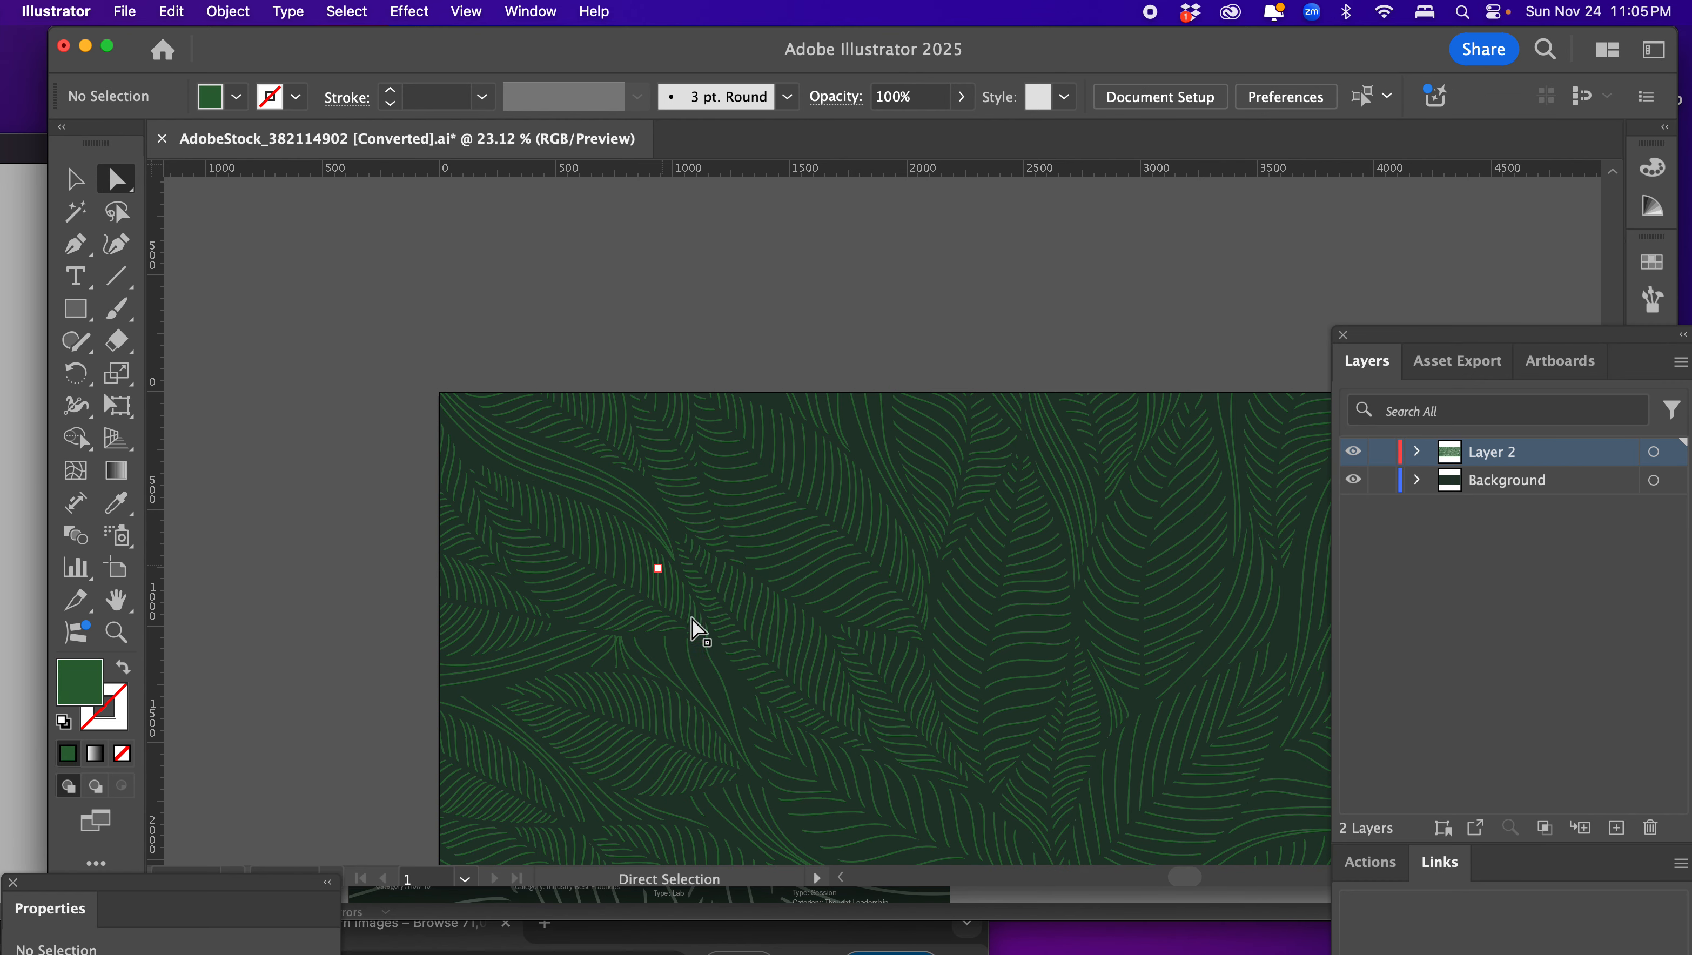
Save the artwork on the computer as AdobeStock_382114902.ai in the Images folder, replacing the existing file and keeping the Illustrator 2020 version option
key(super+s)
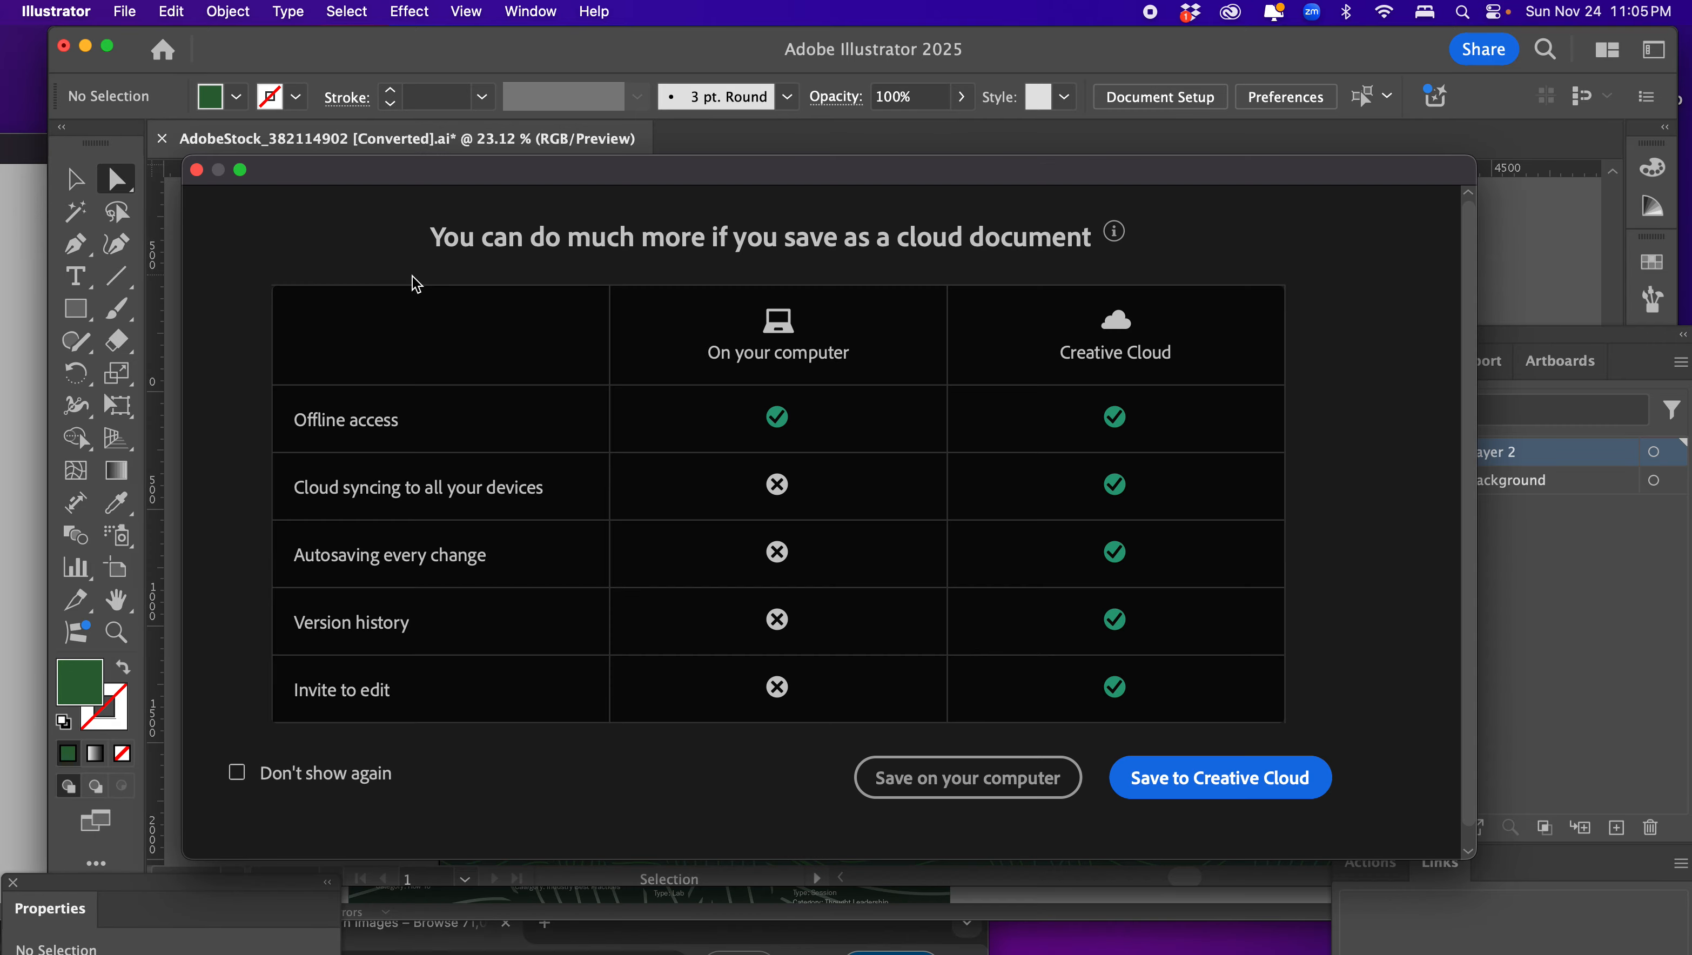
click(922, 780)
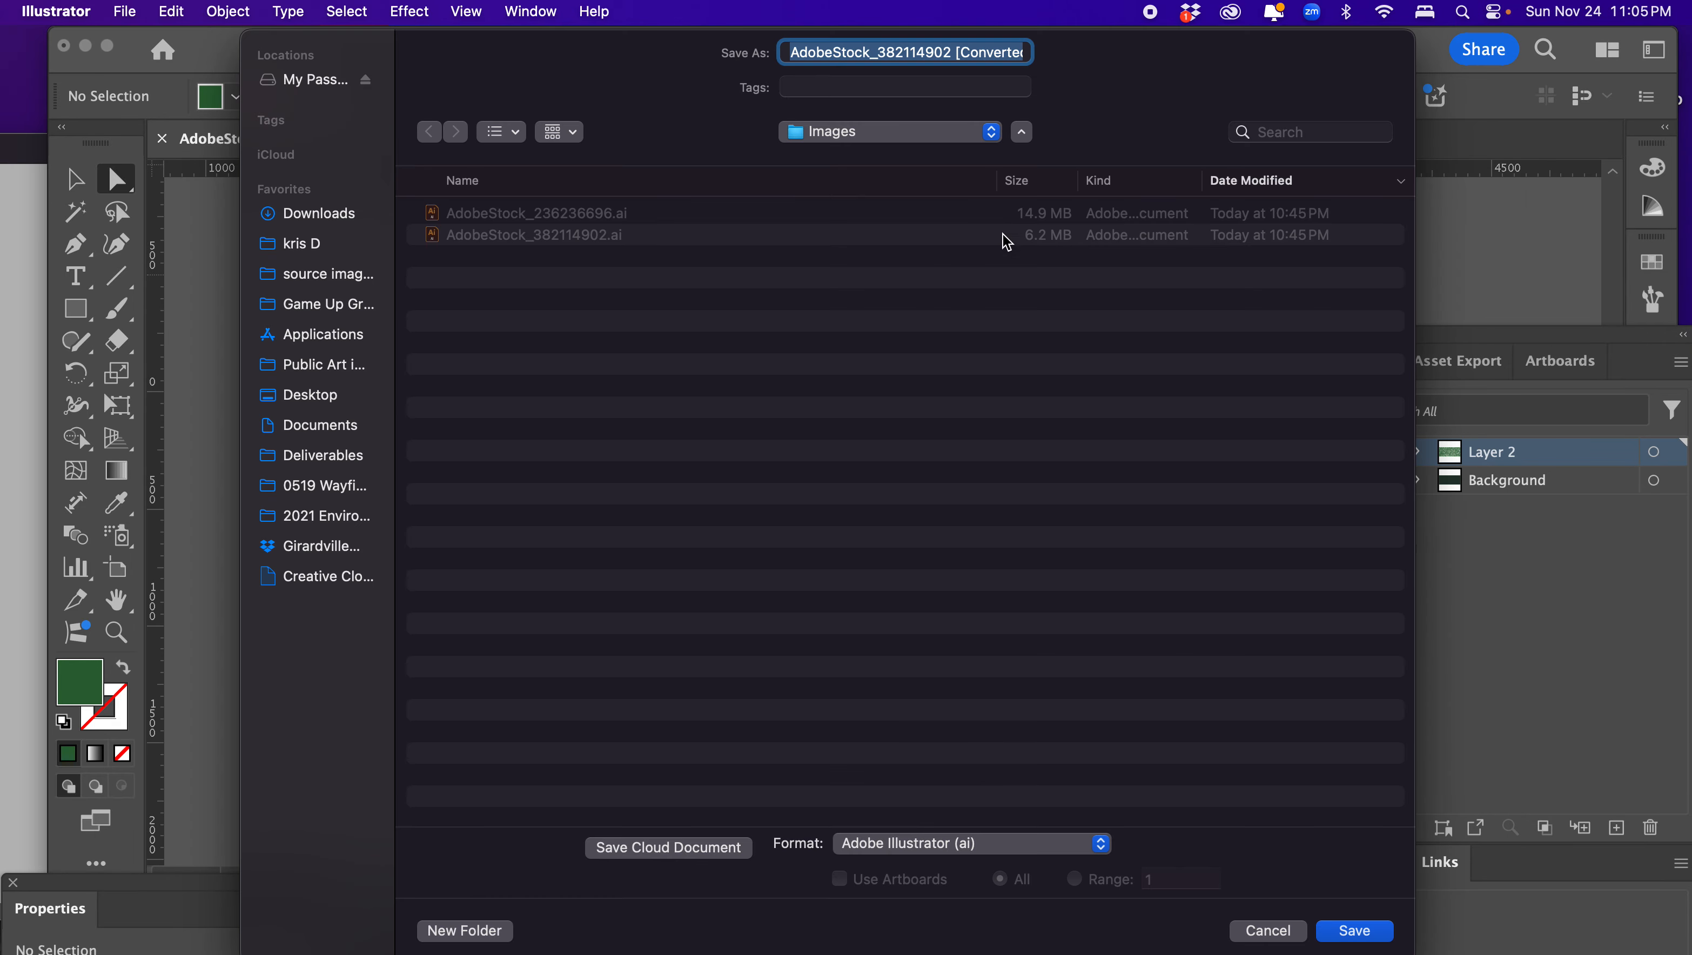
drag(880, 55, 1091, 49)
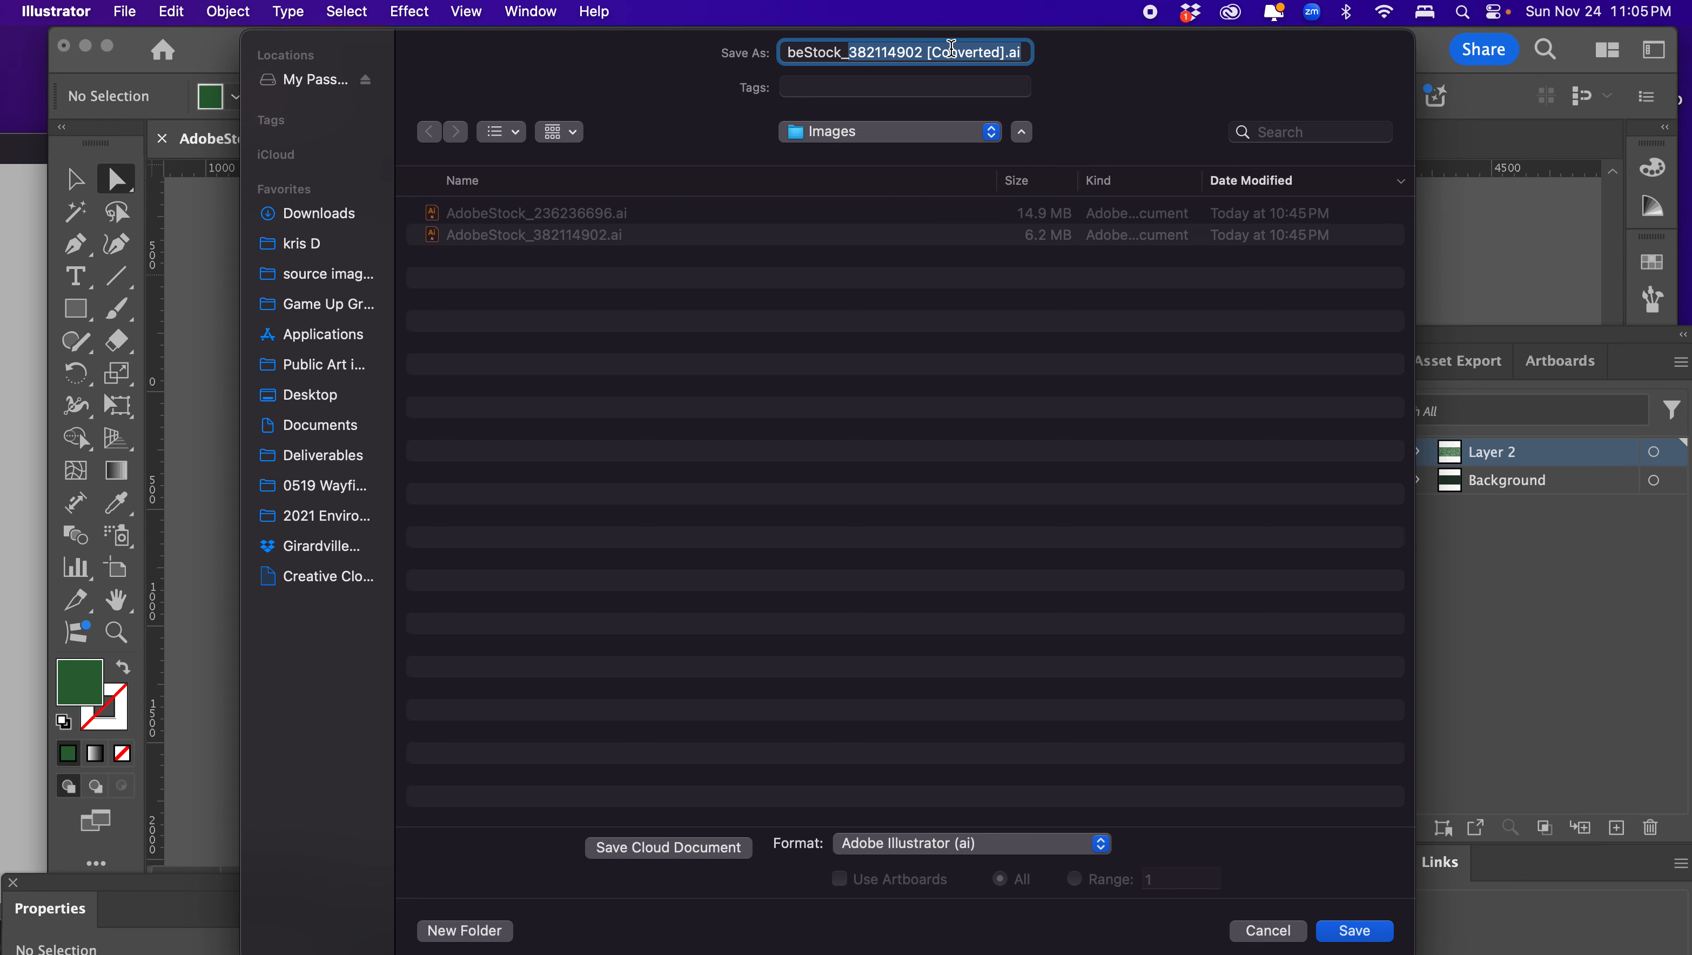
click(950, 50)
drag(927, 50, 1004, 50)
key(BackSpace)
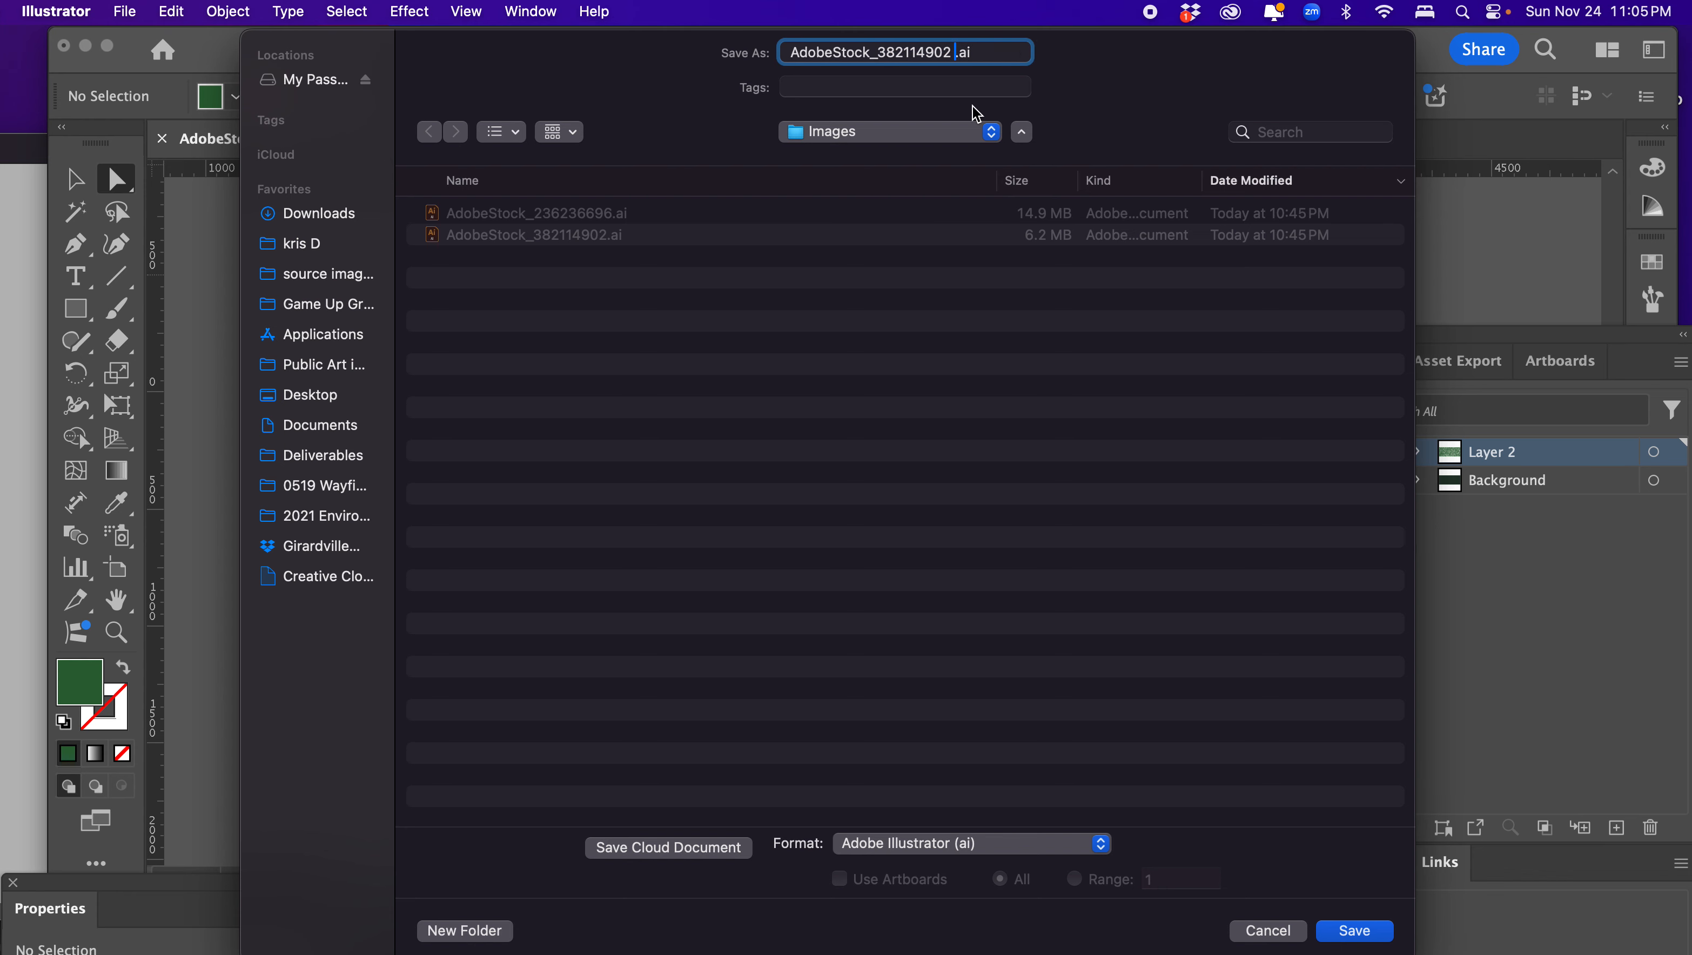
key(BackSpace)
click(1355, 930)
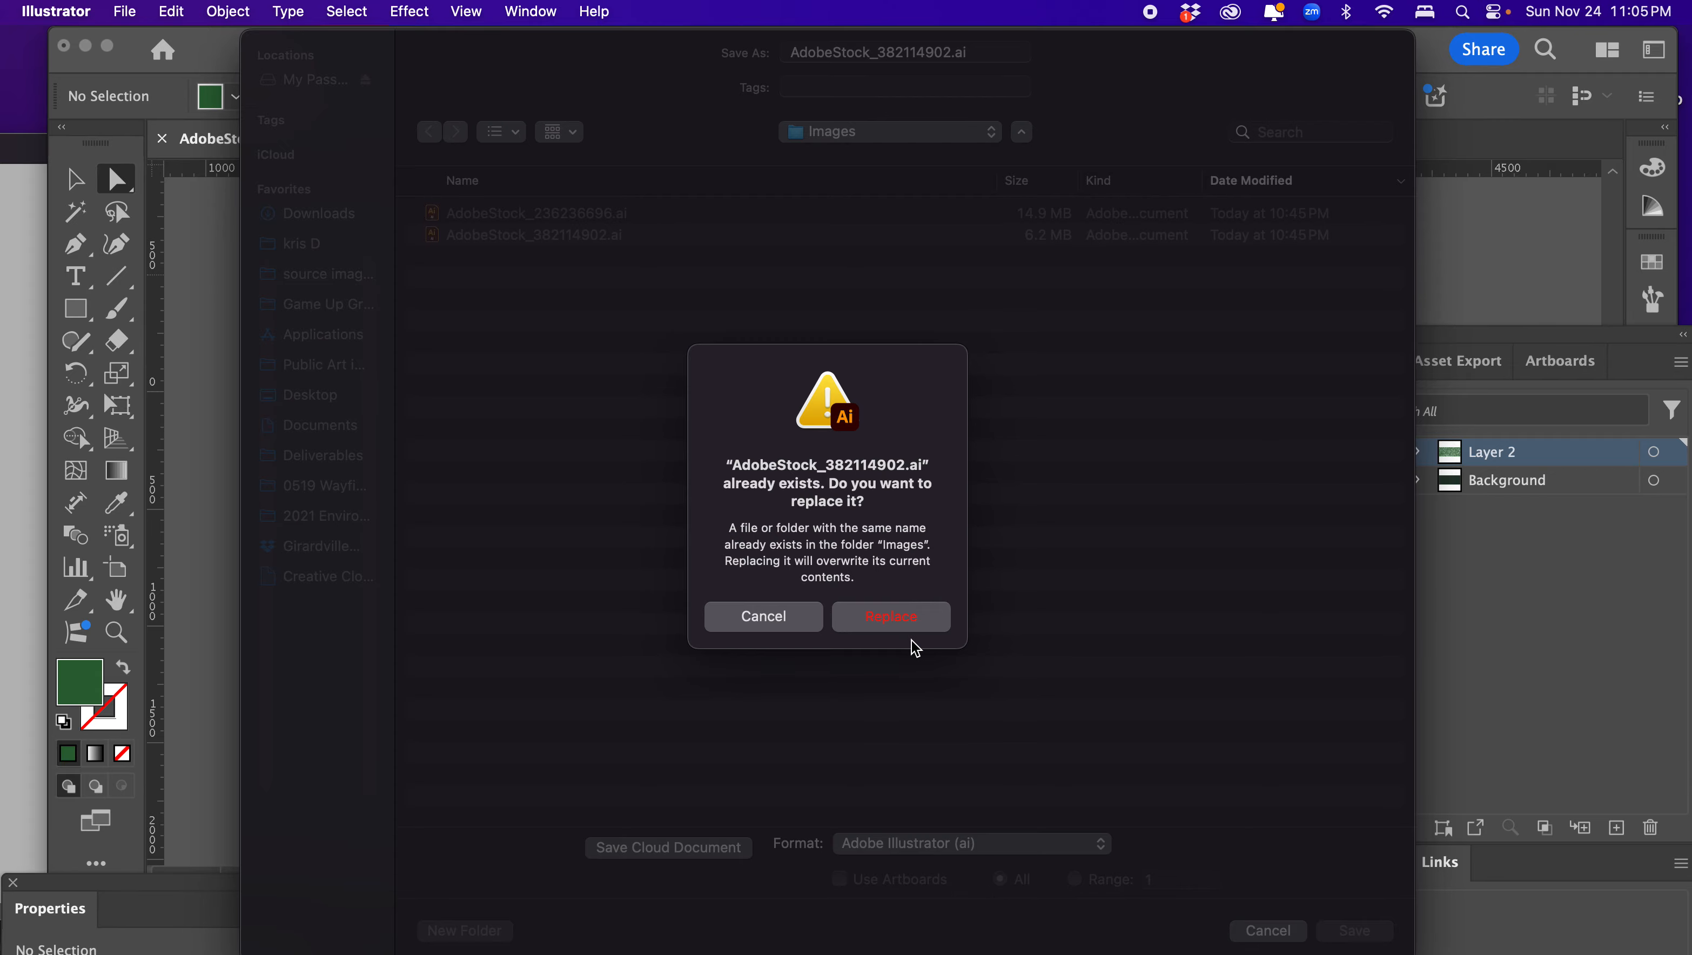
click(896, 623)
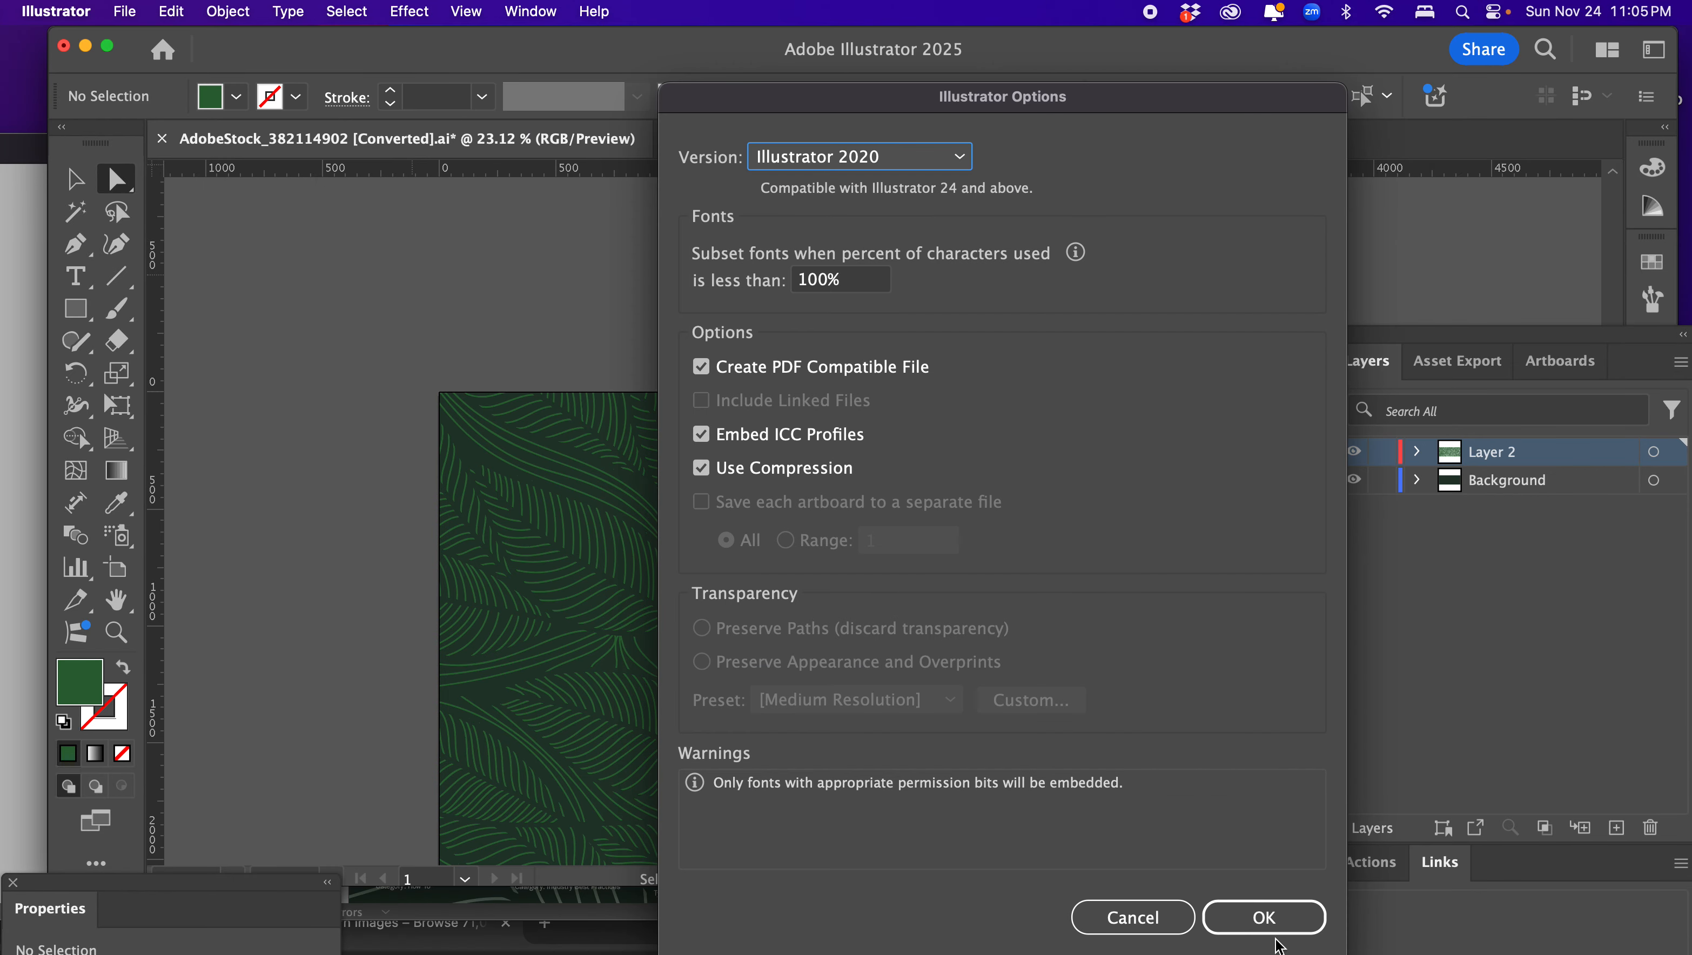
click(1266, 922)
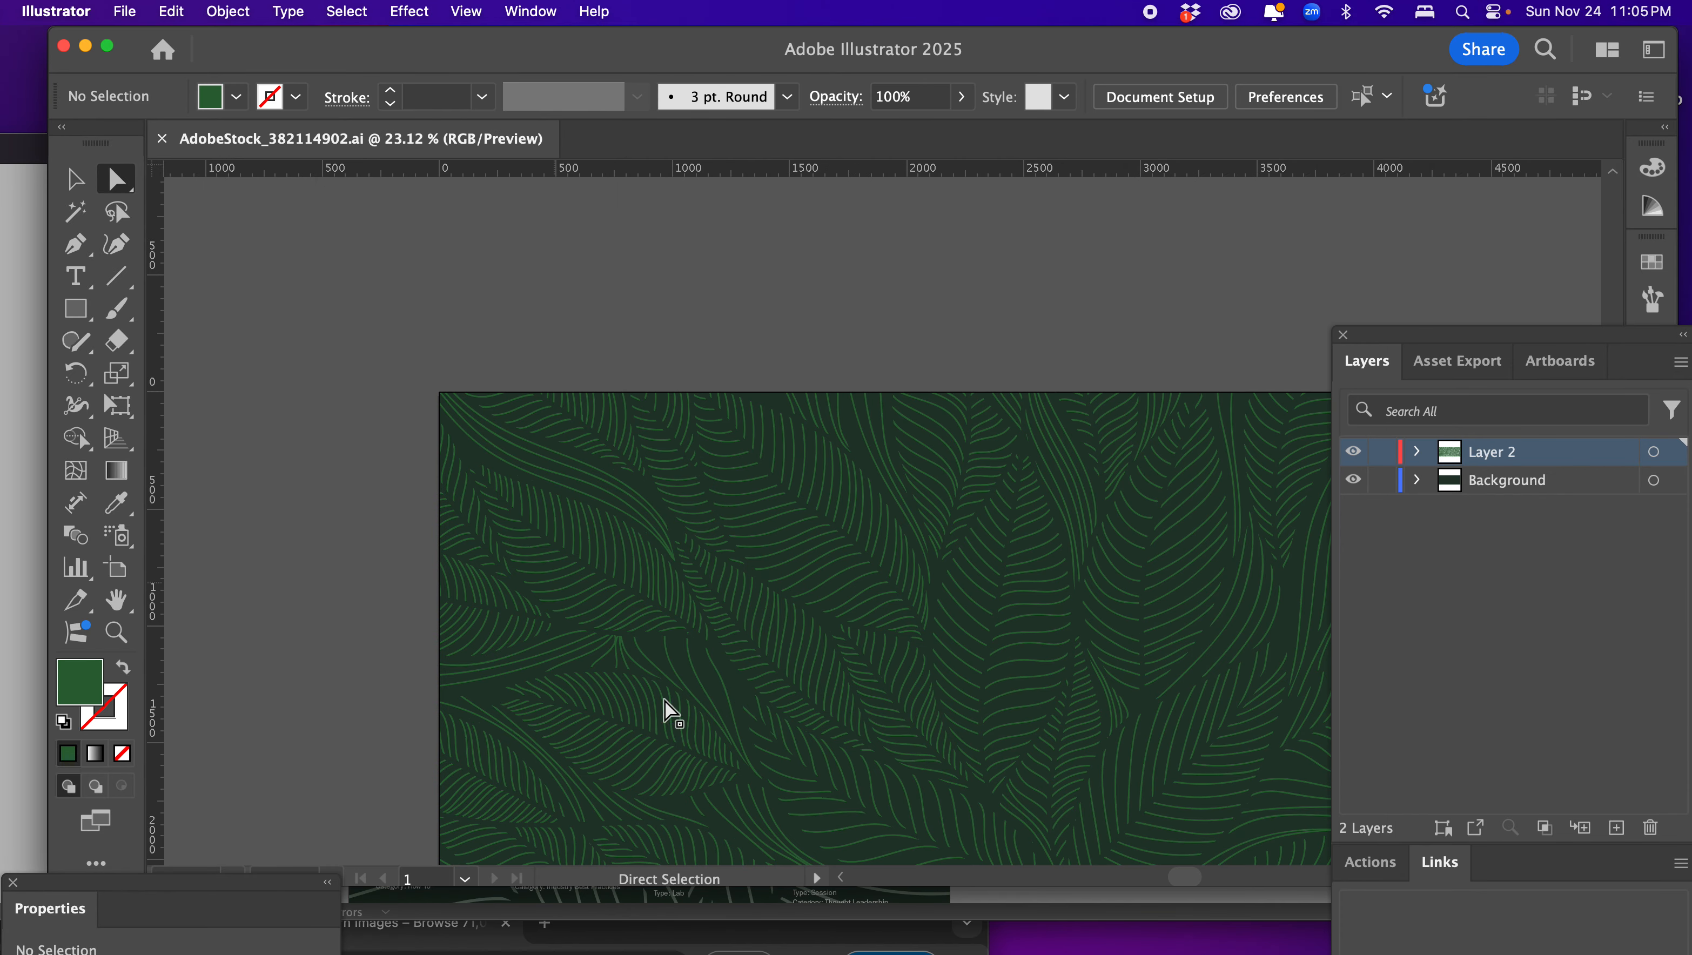
Switch back to InDesign and examine the poster's text and title against the recolored leaf background
click(22, 385)
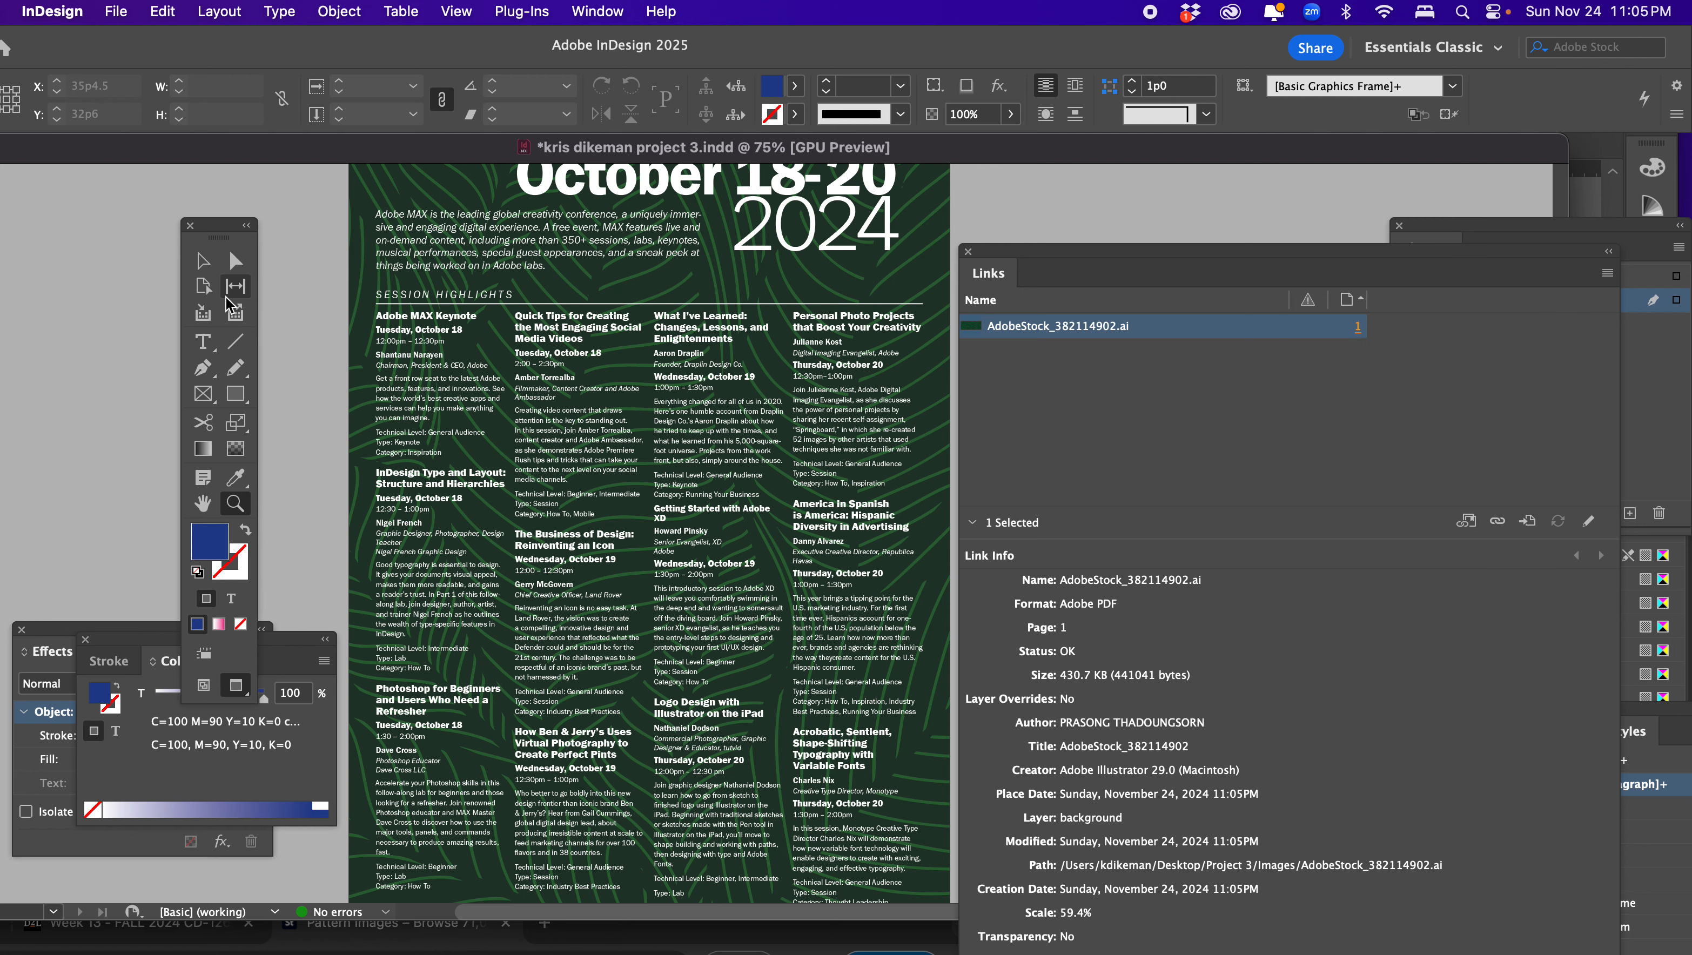
click(300, 299)
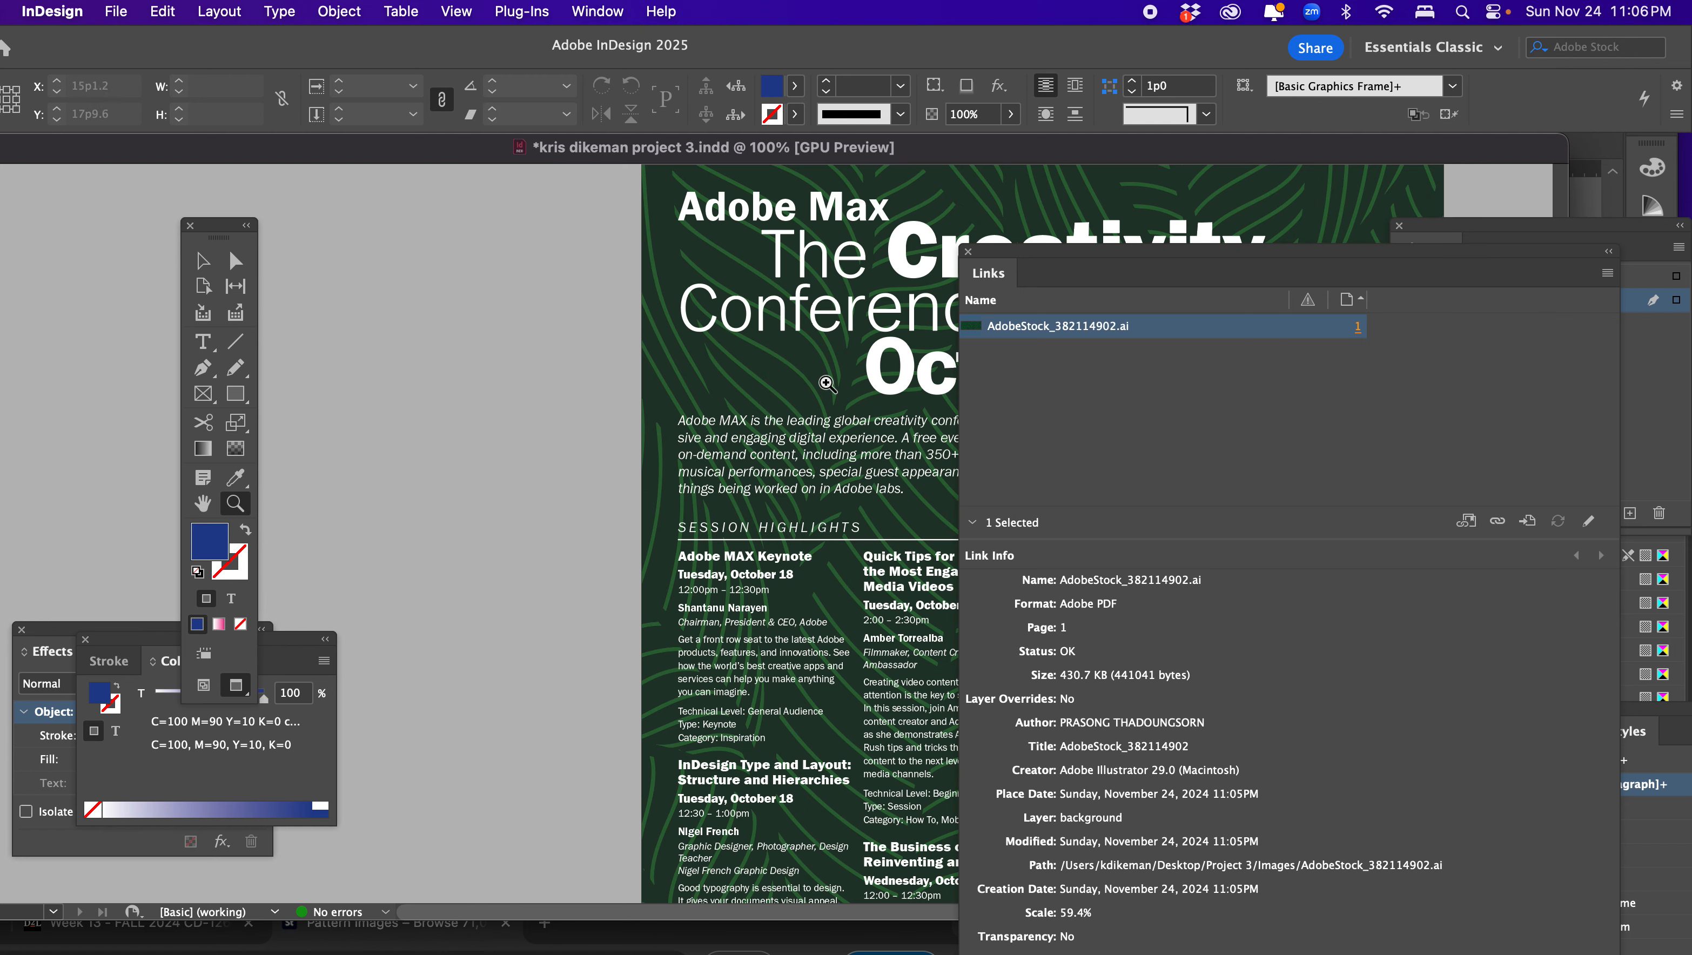
scroll(827, 383, up, 3)
scroll(828, 383, right, 3)
key(super+minus)
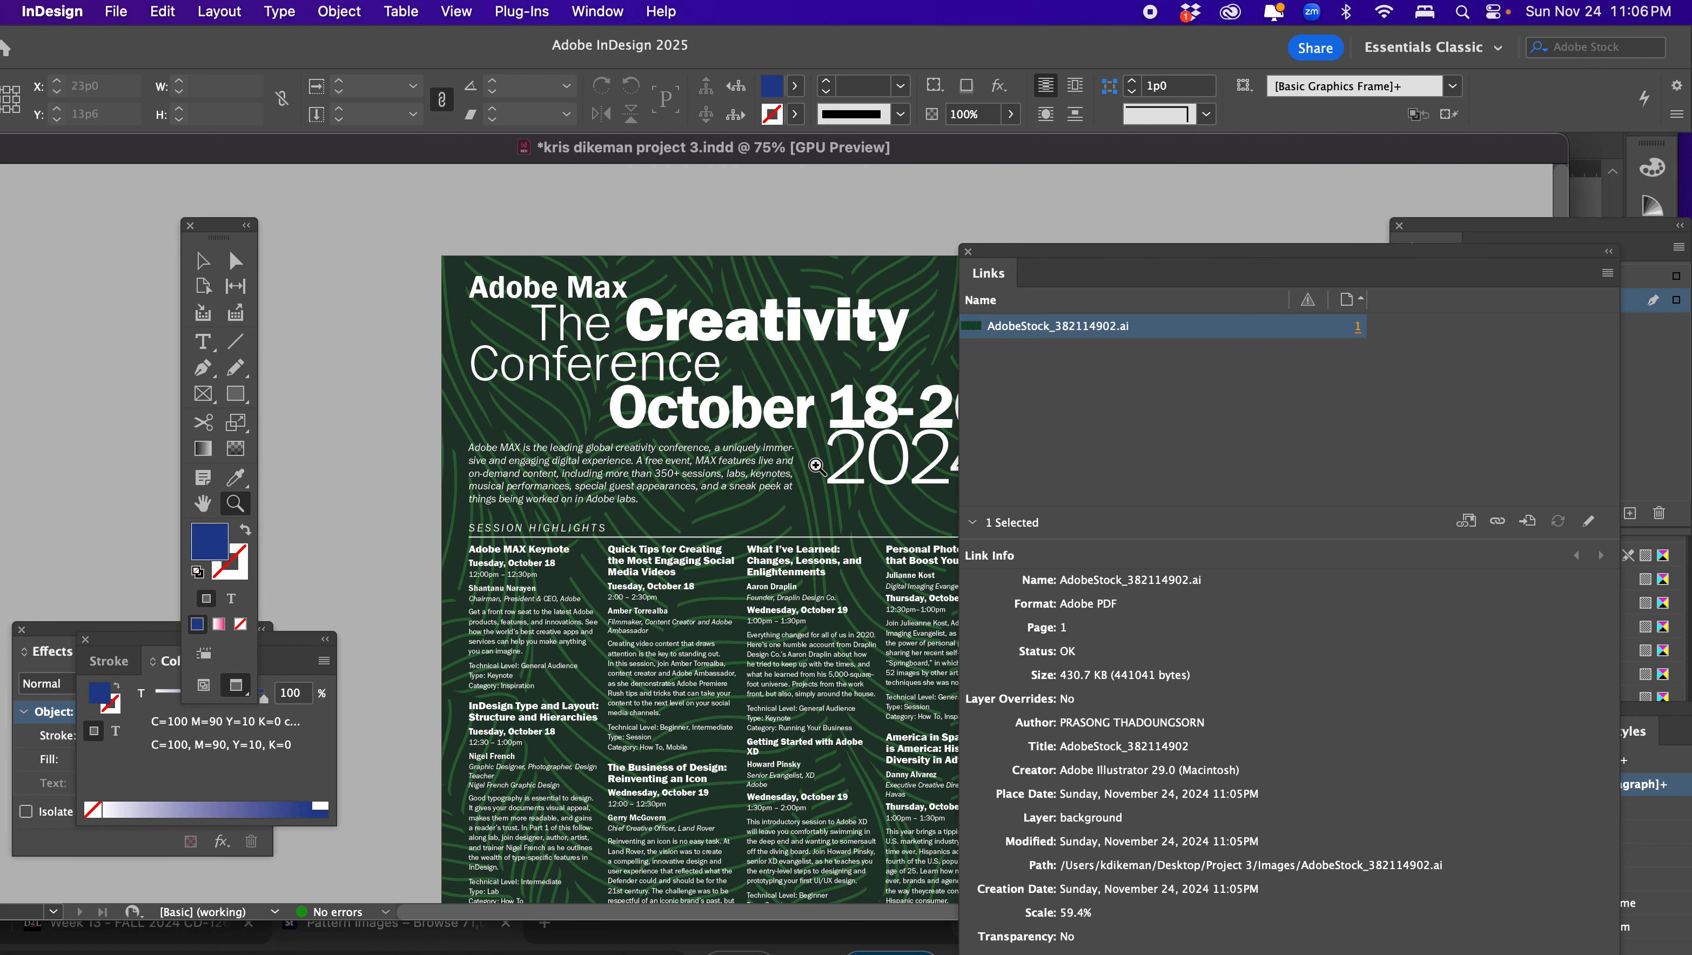
Move the Links panel and document window out of the way, close the Illustrator document, and switch to the Project 3 folder in Finder
drag(1018, 261, 1401, 295)
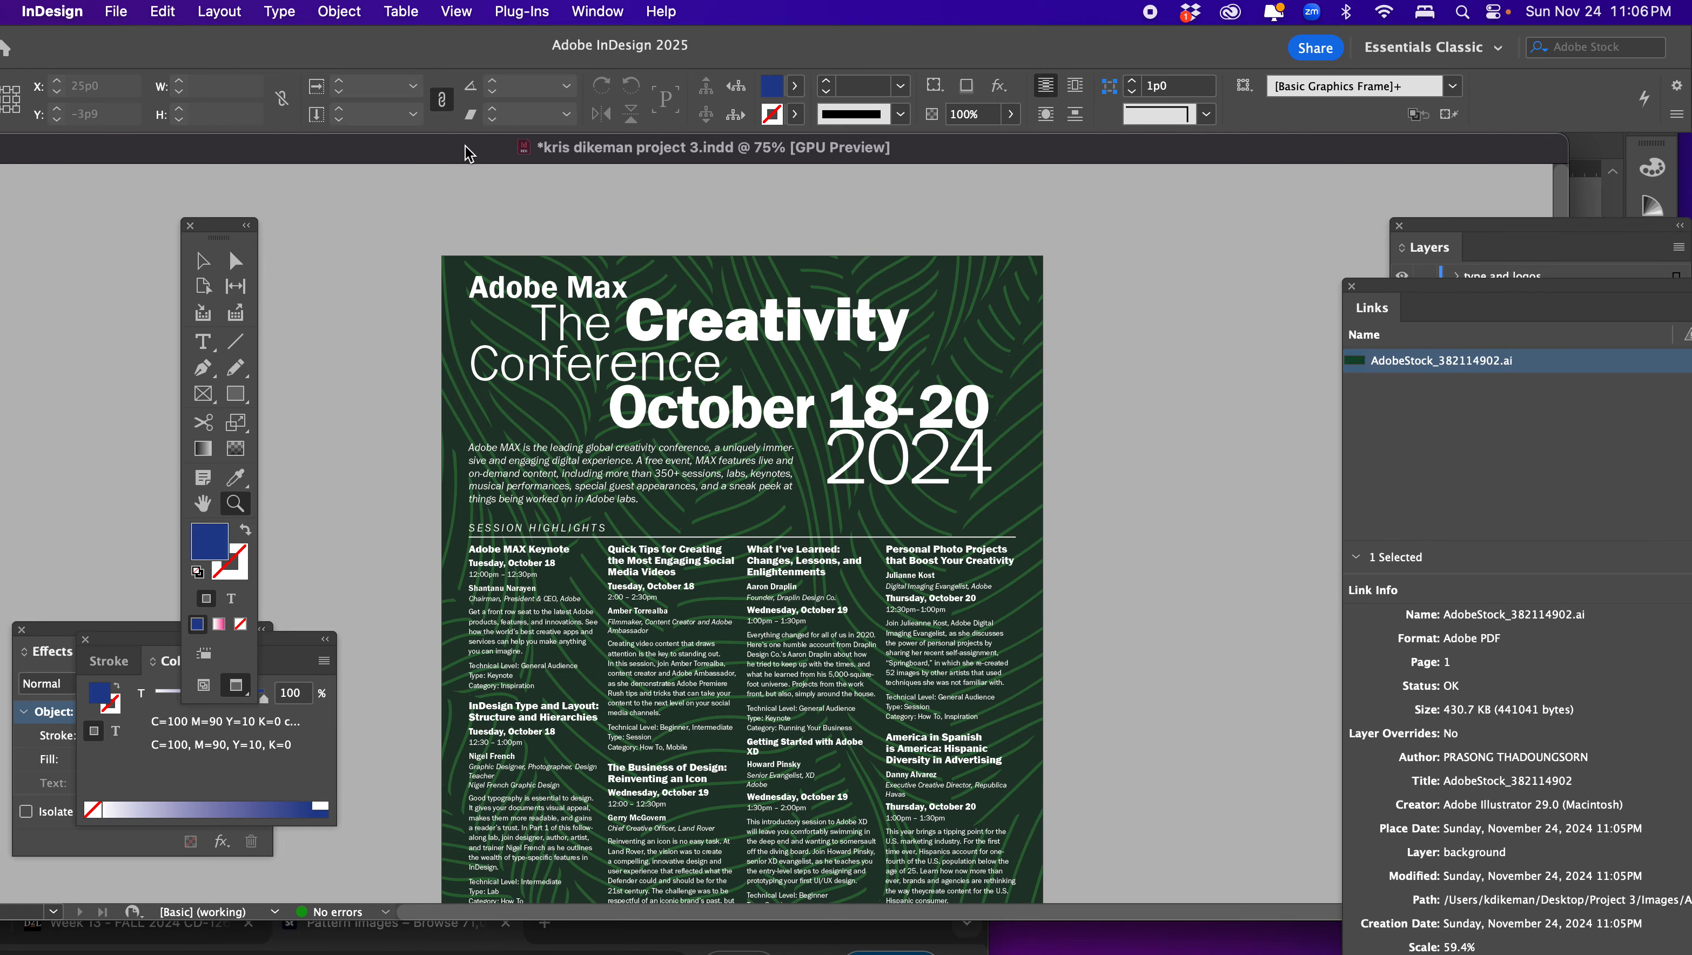
drag(467, 148, 476, 540)
click(357, 285)
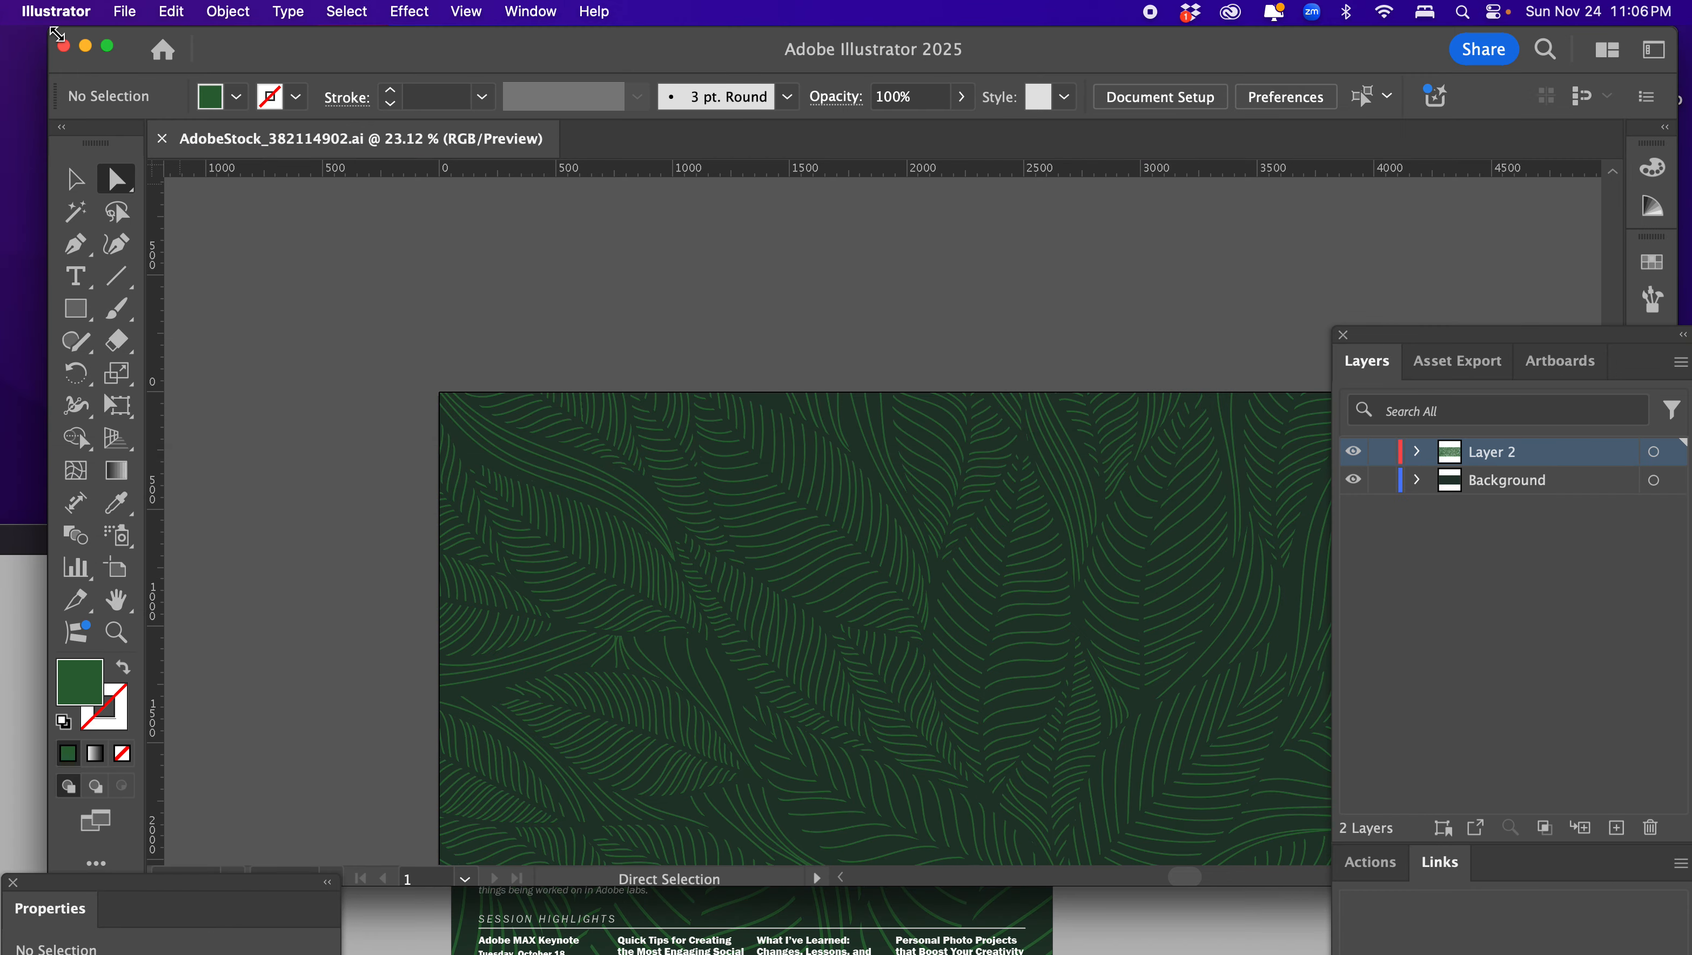
click(64, 47)
click(514, 386)
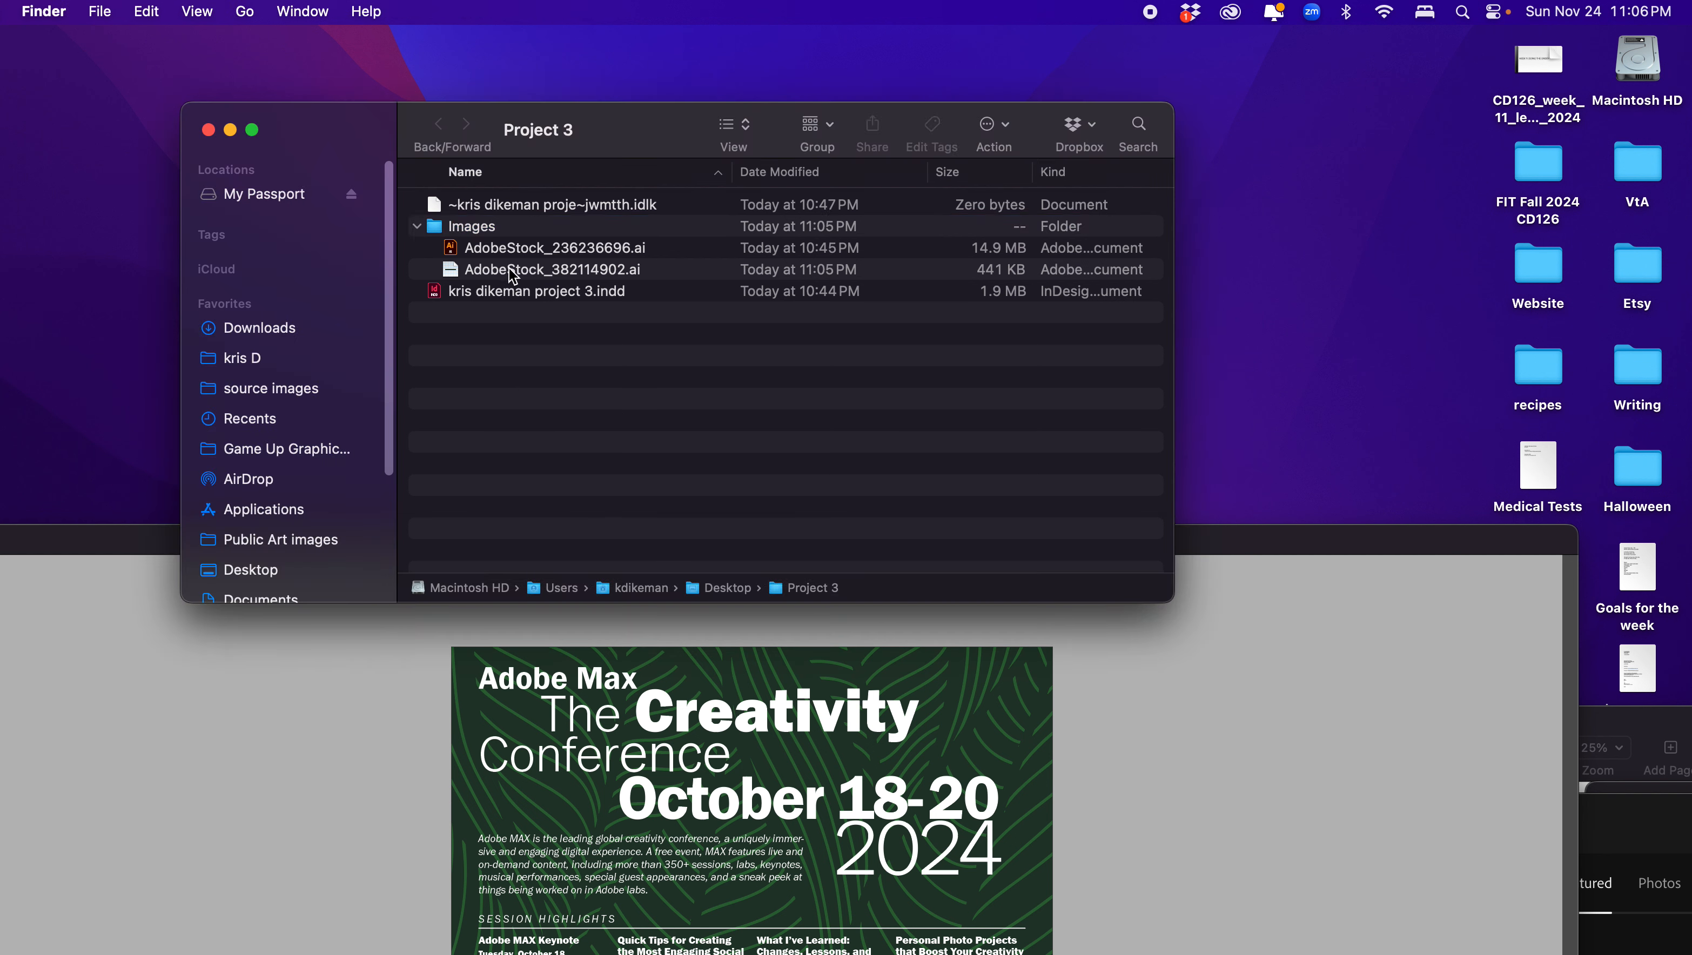
Move AdobeStock_382114902.ai out of the Images folder onto the desktop and return to the InDesign poster
click(483, 274)
drag(481, 276, 1347, 184)
click(1204, 643)
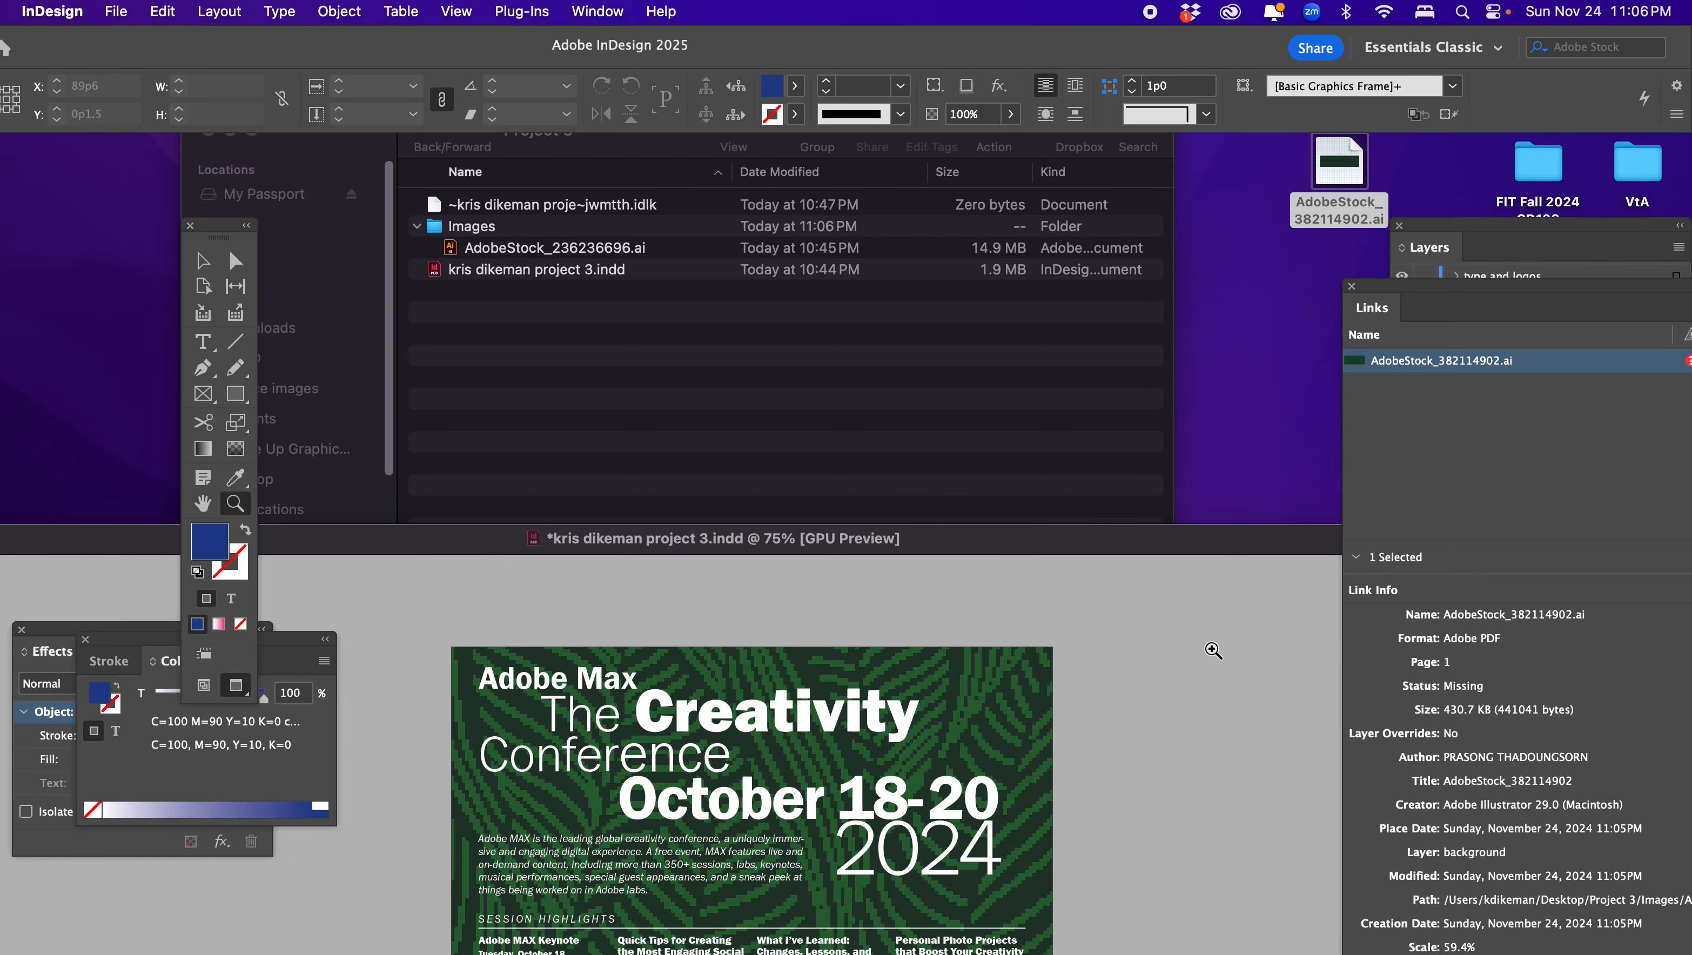
Bring the poster window and Links panel back into view and check the relinking options for AdobeStock_382114902.ai
drag(1030, 535, 891, 202)
drag(1433, 304, 996, 295)
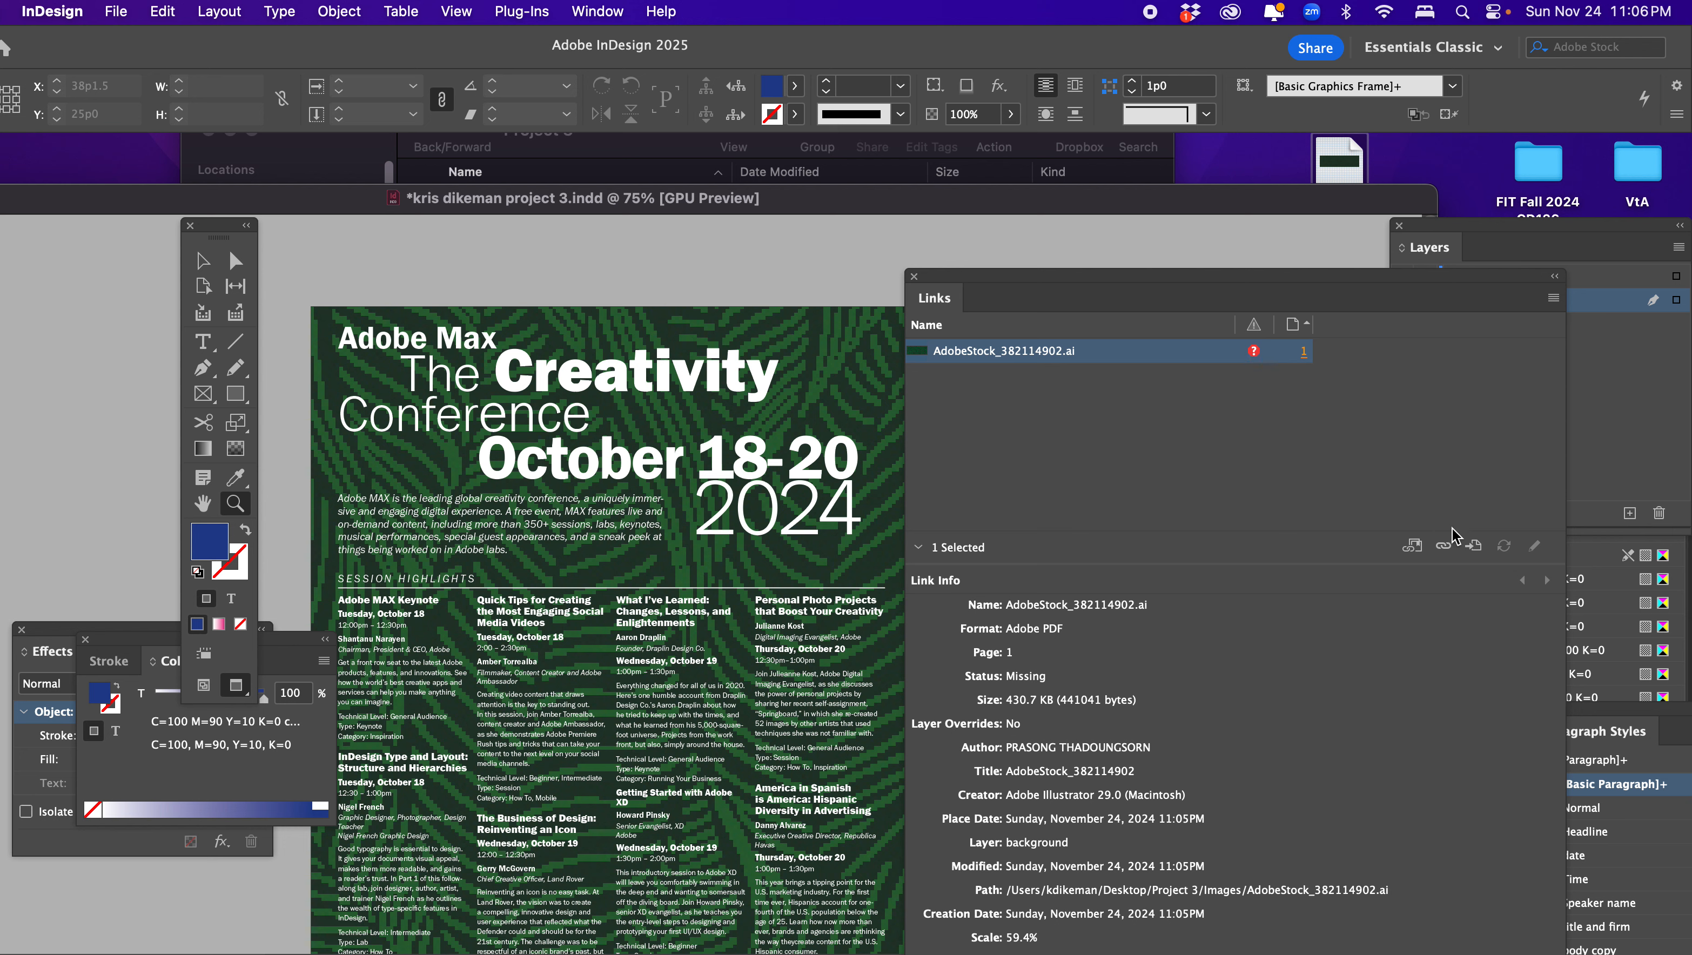
click(1554, 300)
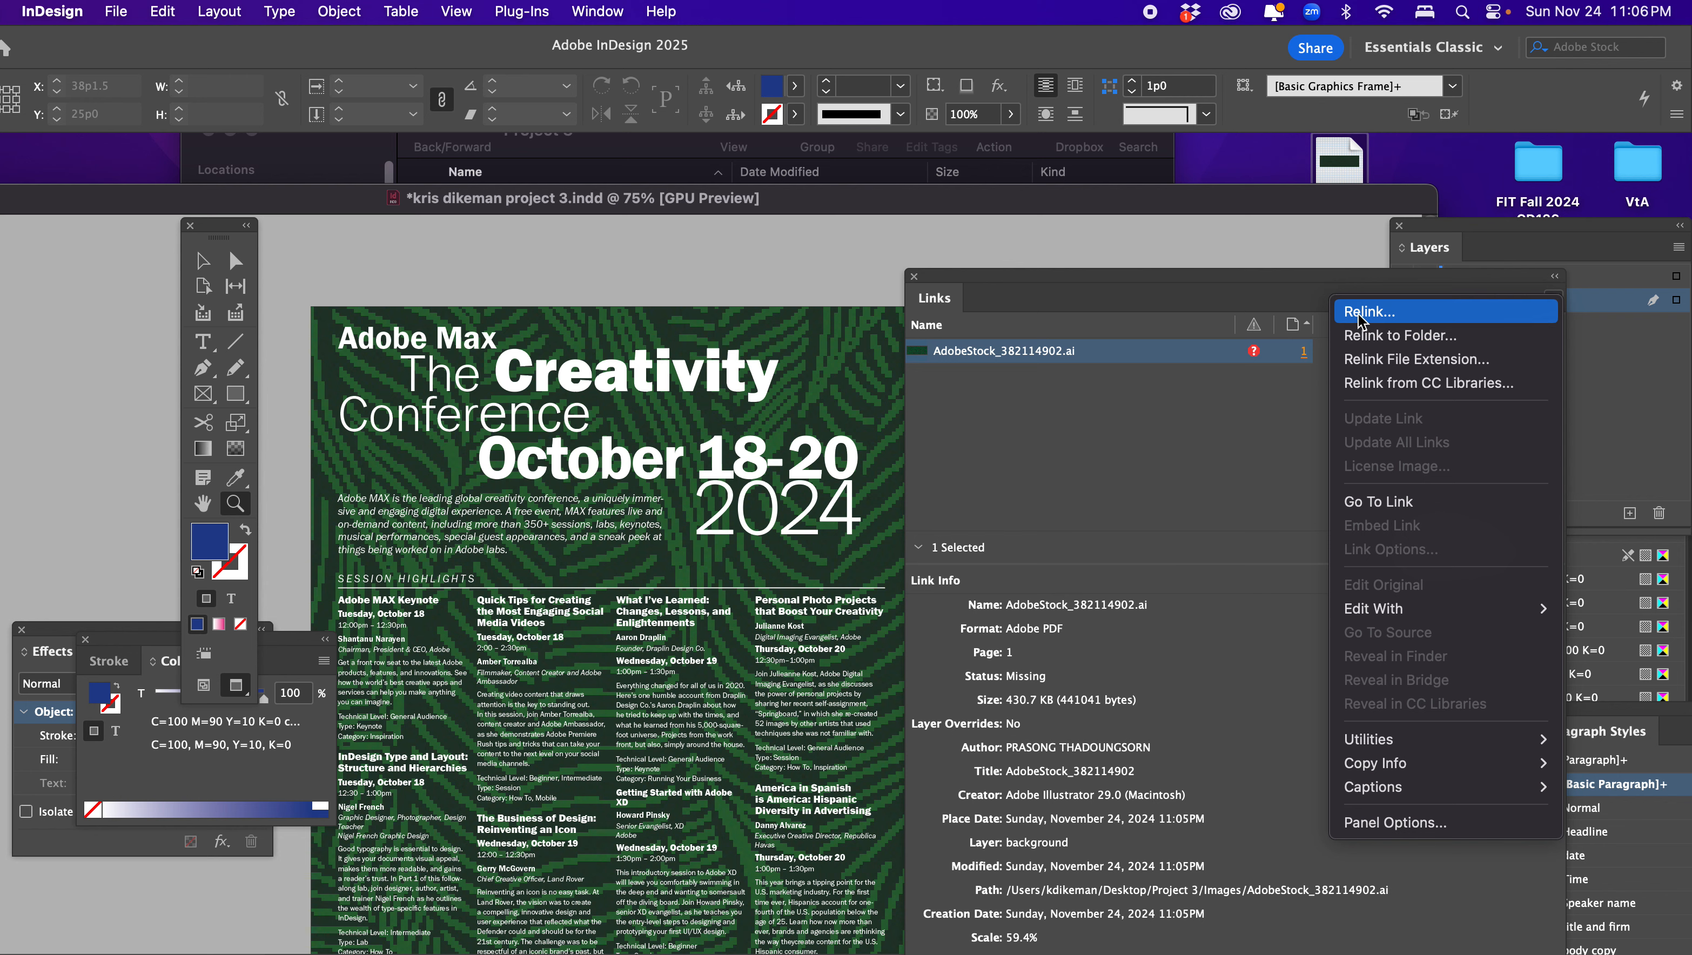
click(1285, 416)
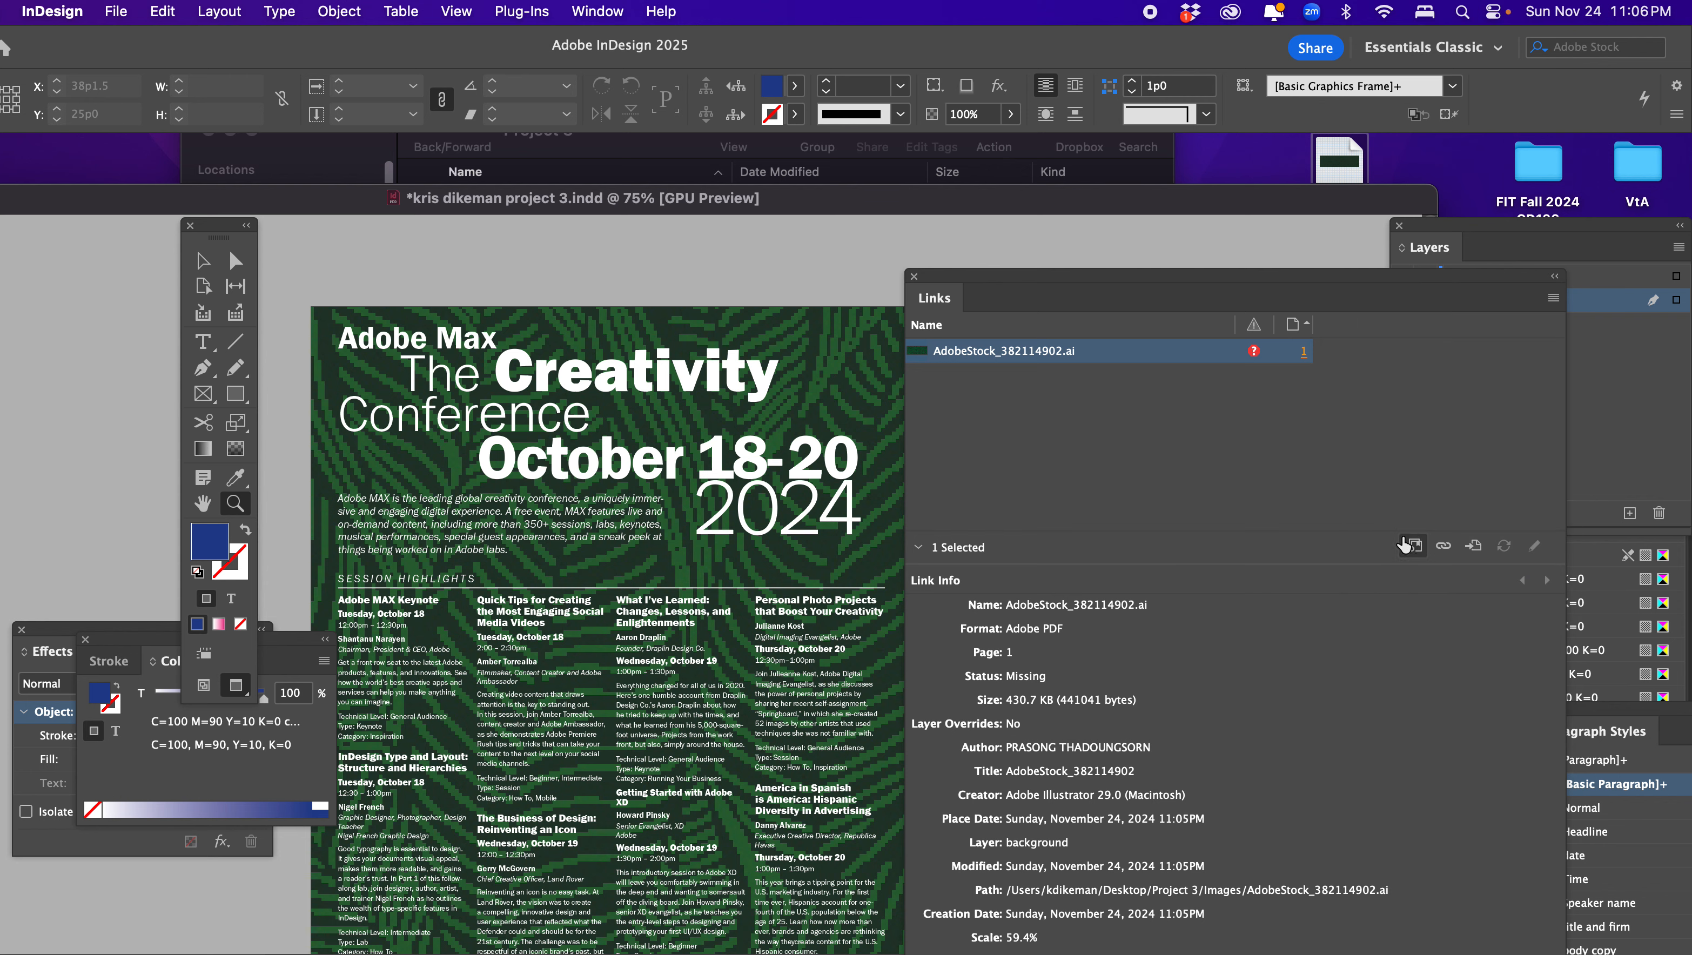
Relink the missing AdobeStock_382114902.ai to the copy of the file on the Desktop
click(1444, 548)
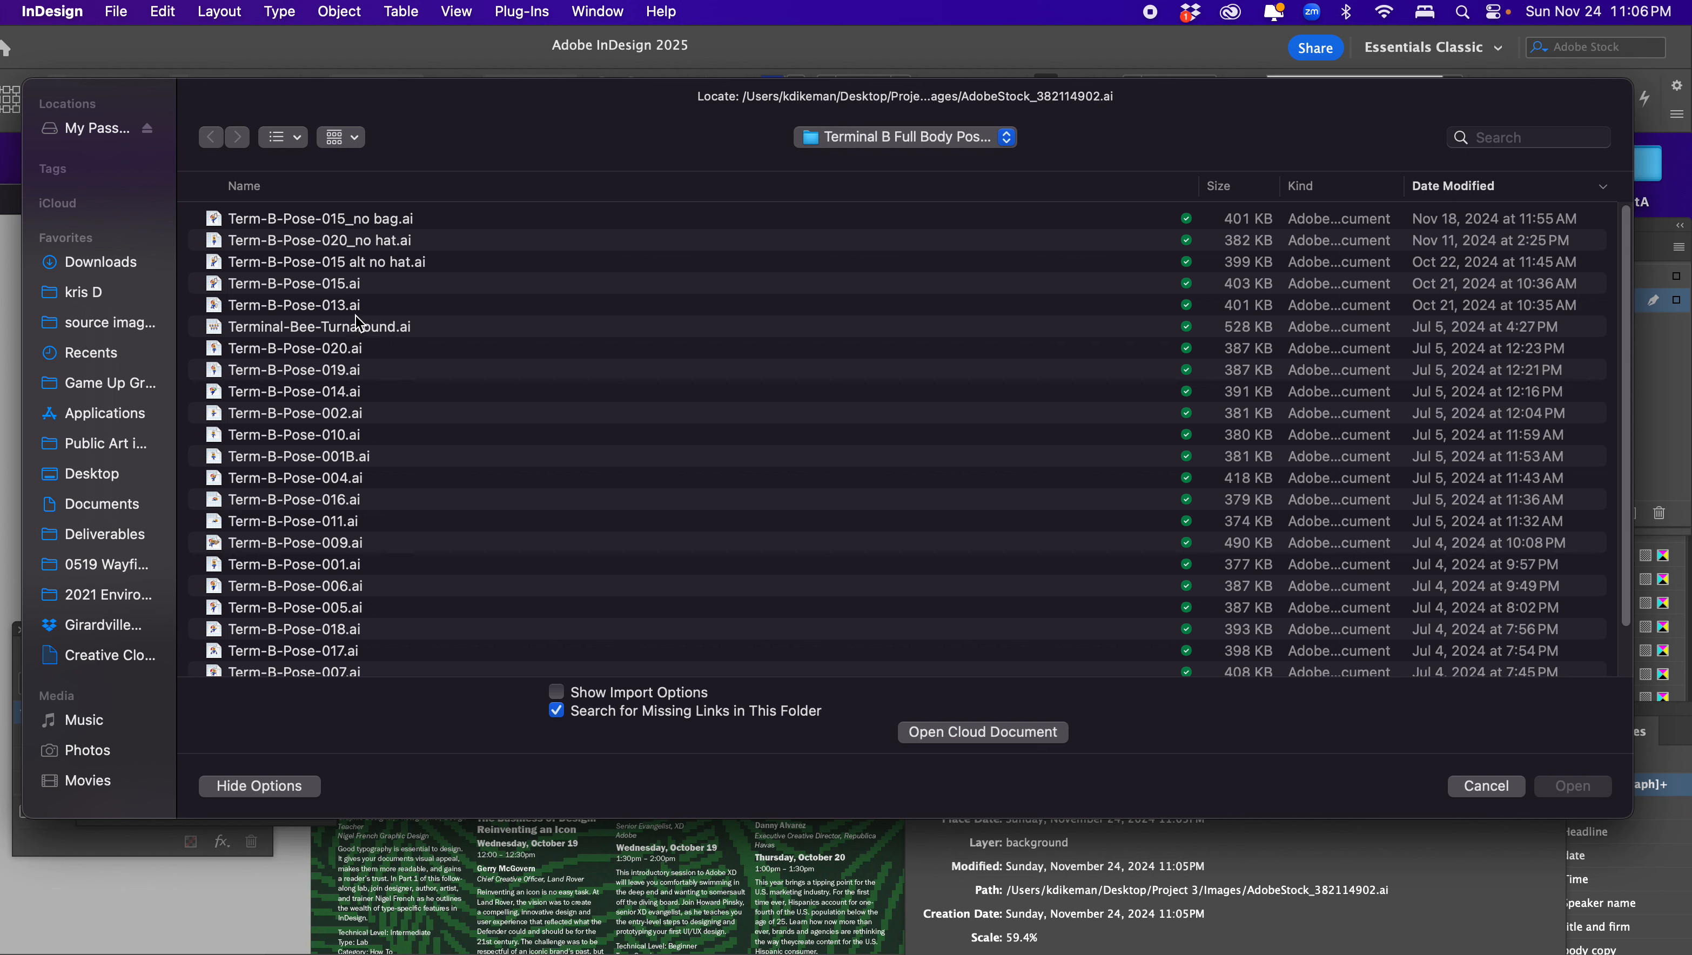
click(101, 481)
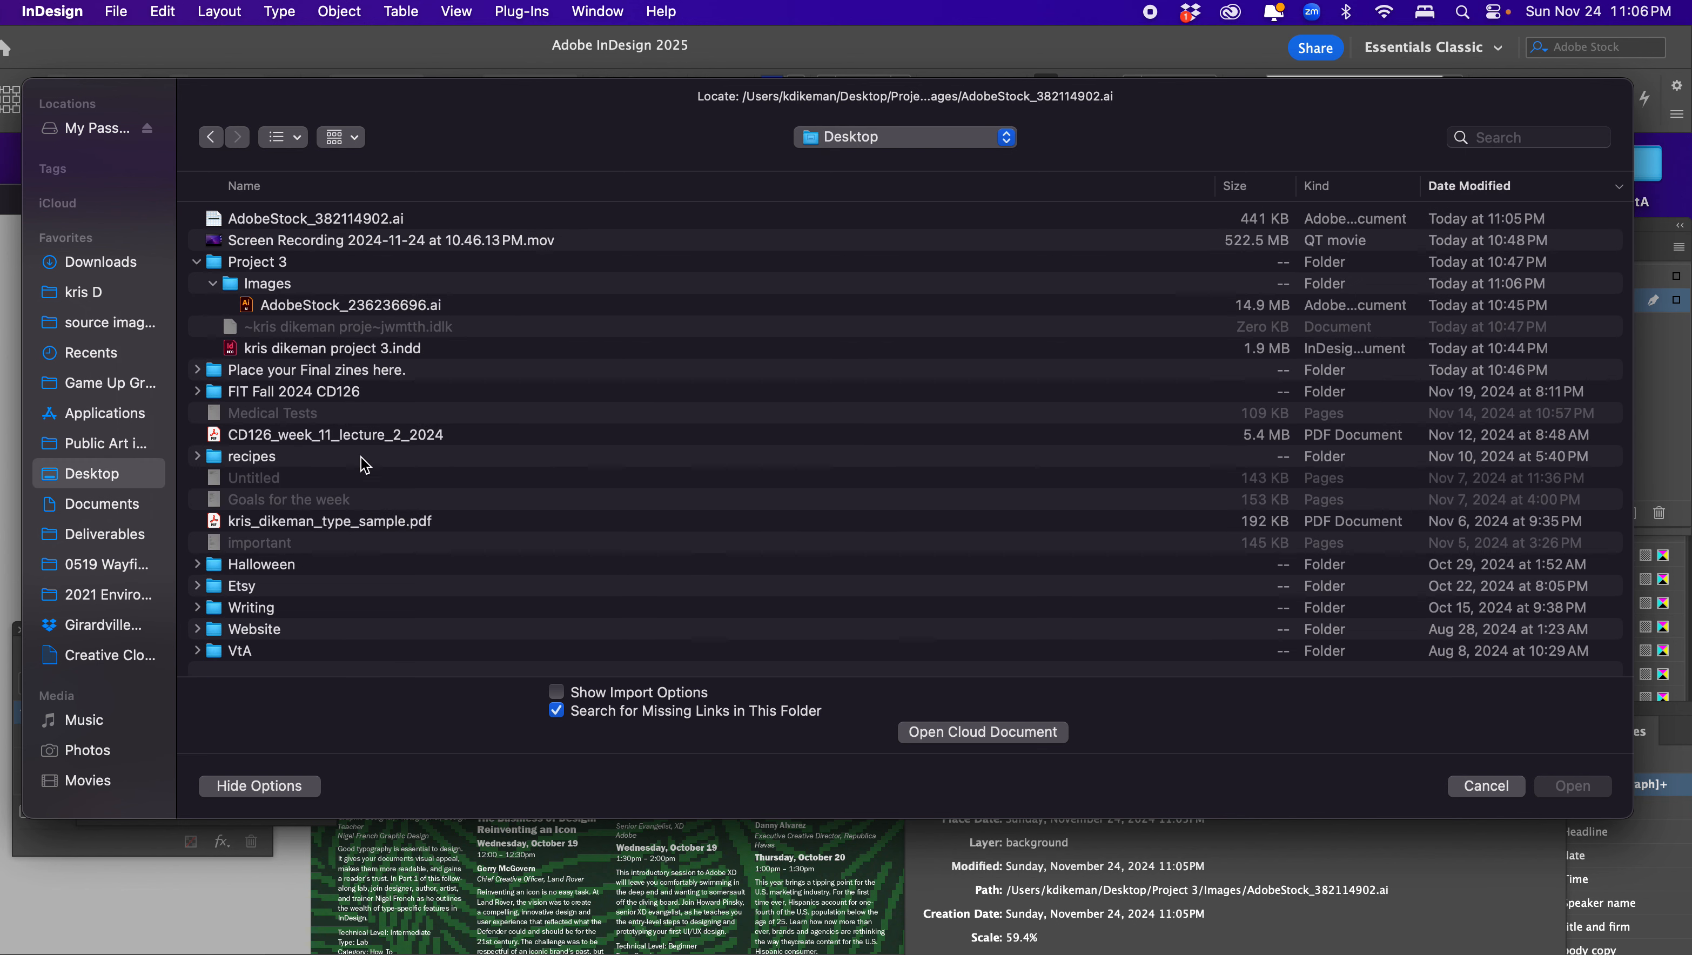
click(272, 226)
click(1563, 788)
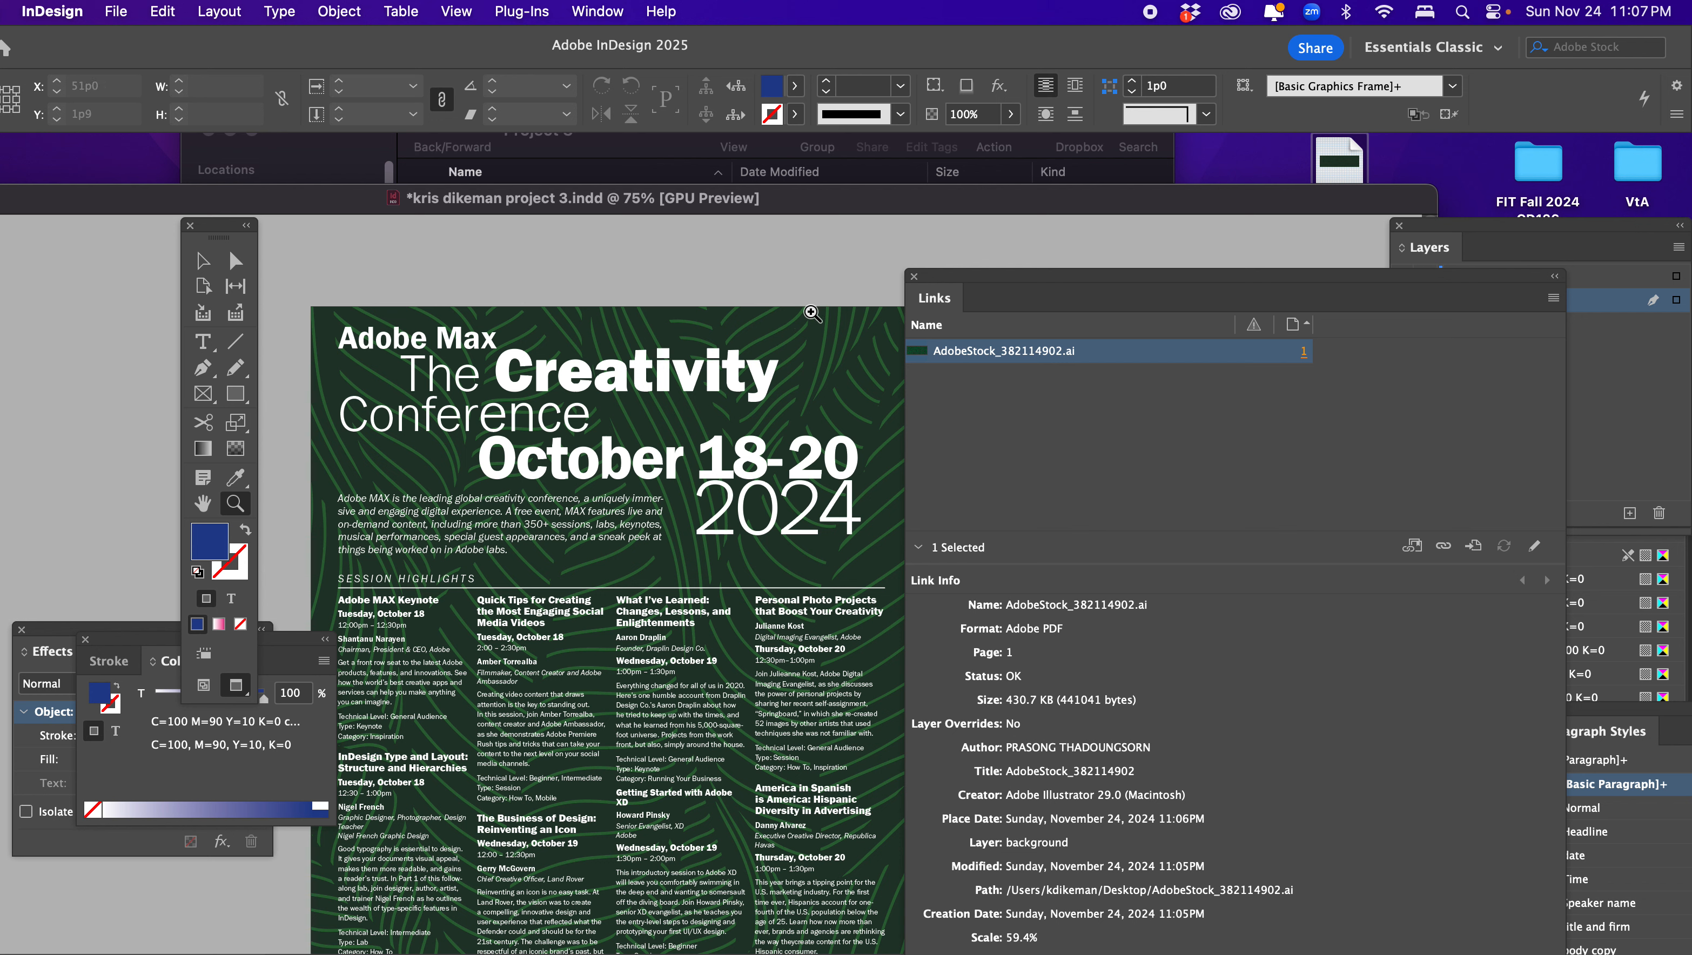
Select the poster's leaf background image and embed its AdobeStock_382114902.ai link in the document
click(1554, 299)
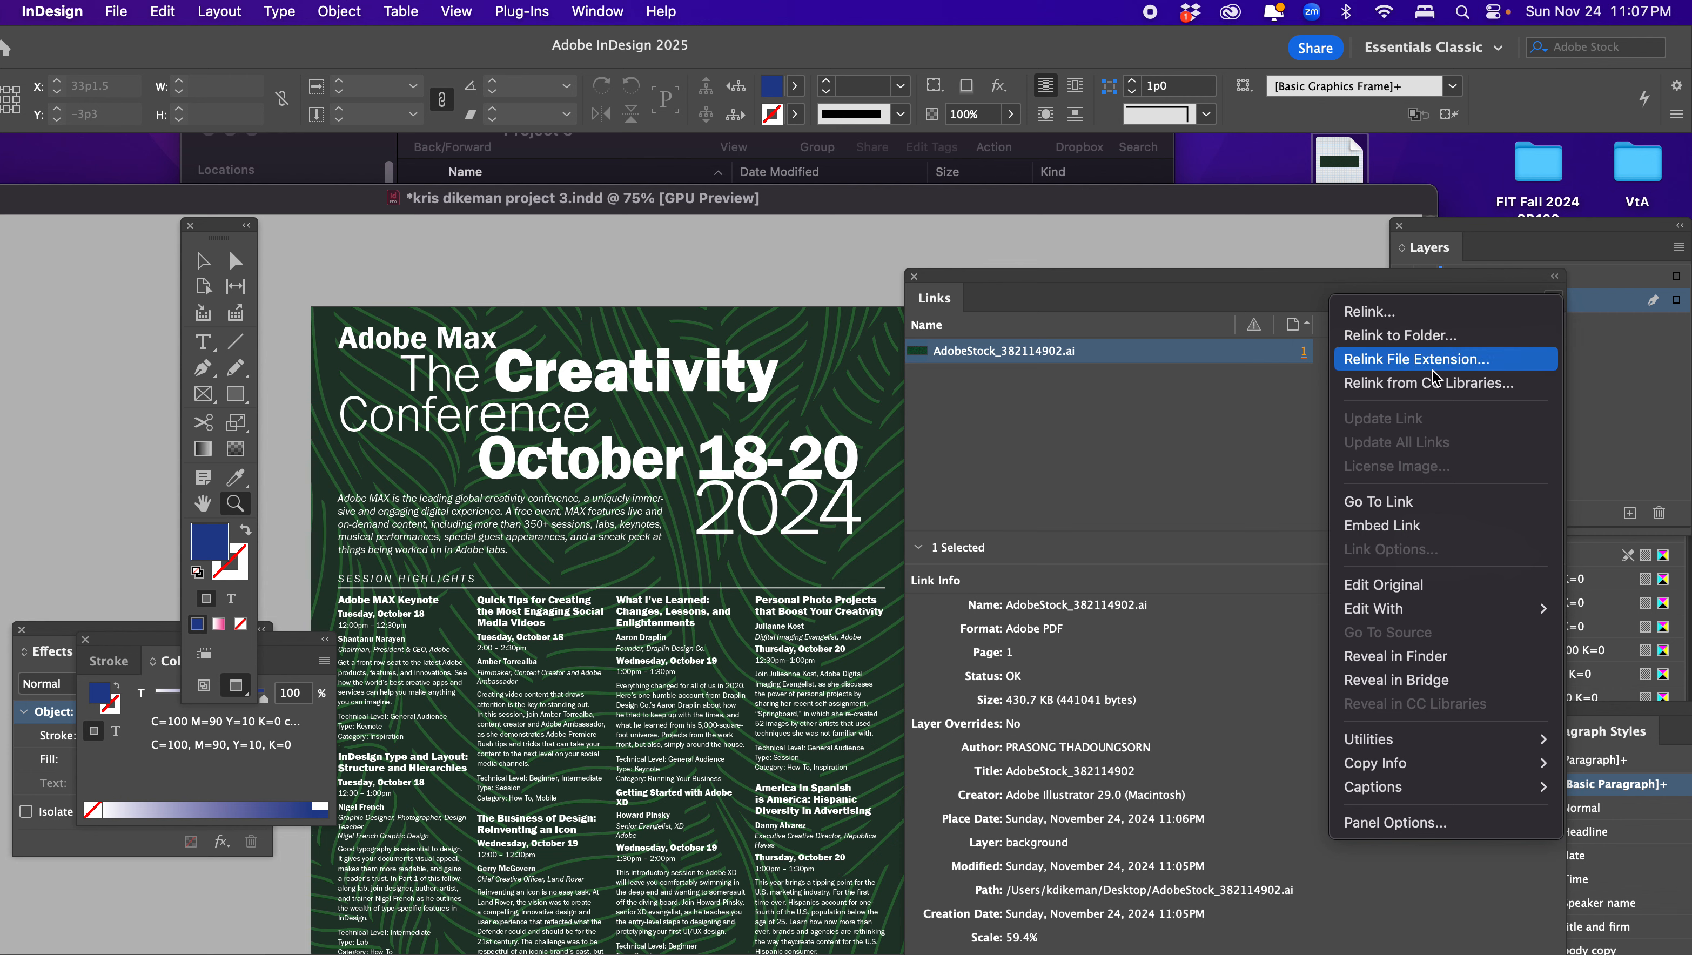
click(731, 269)
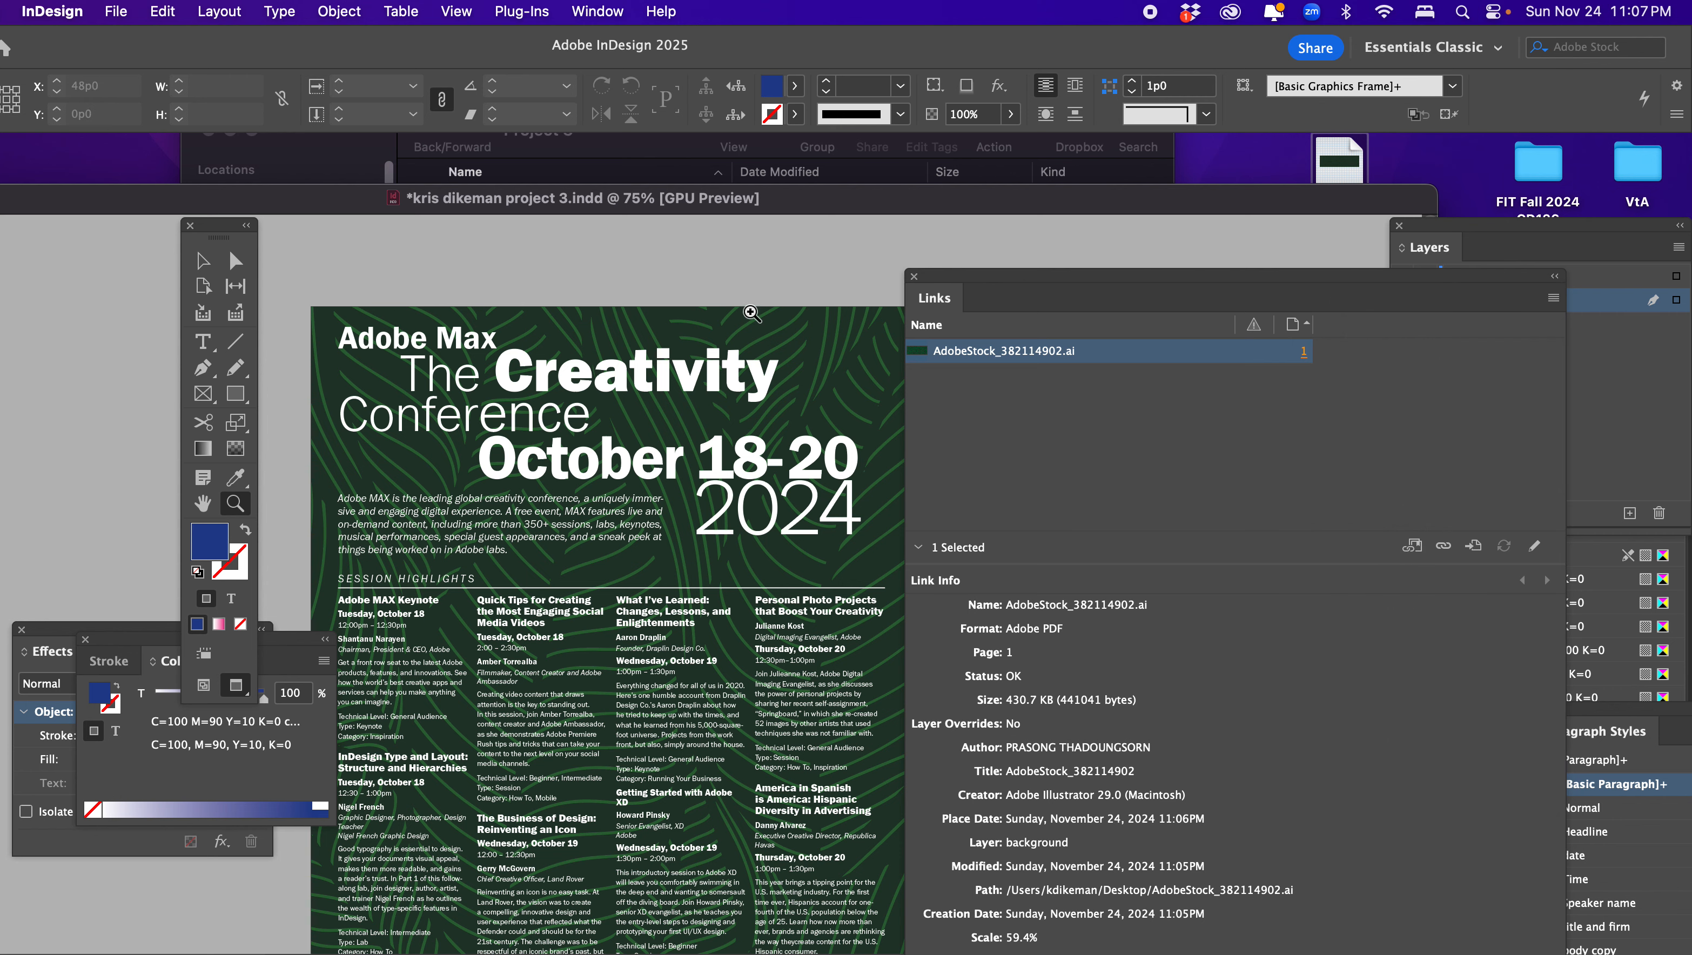
click(757, 314)
click(203, 262)
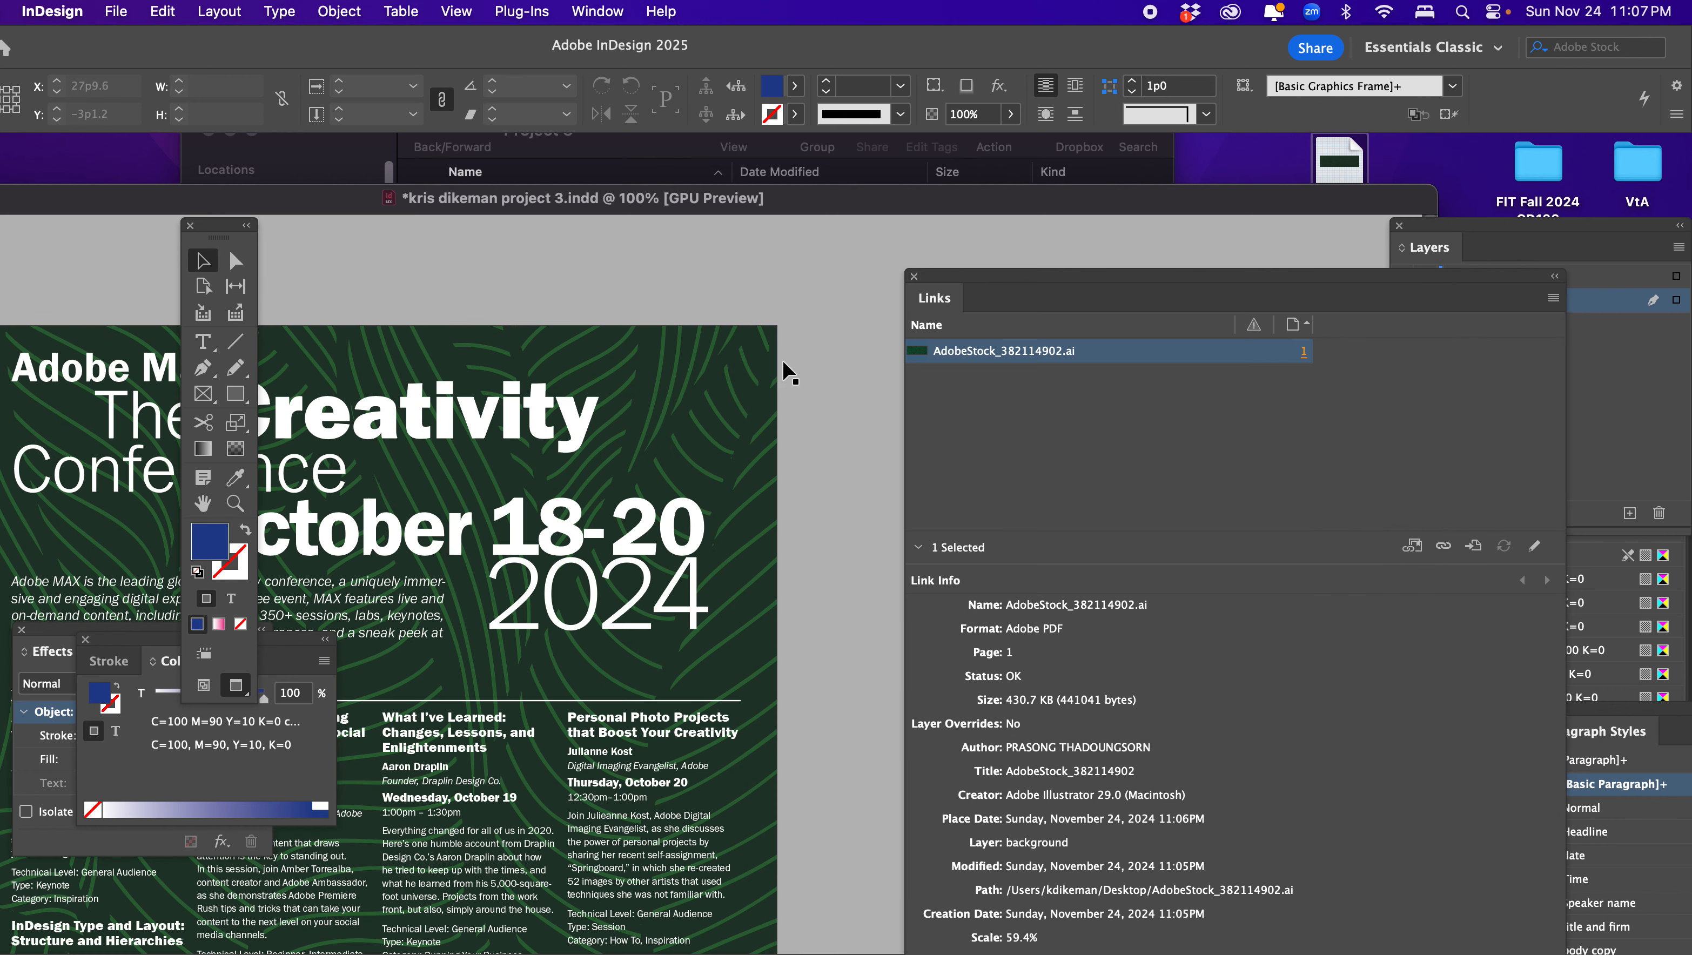
click(719, 355)
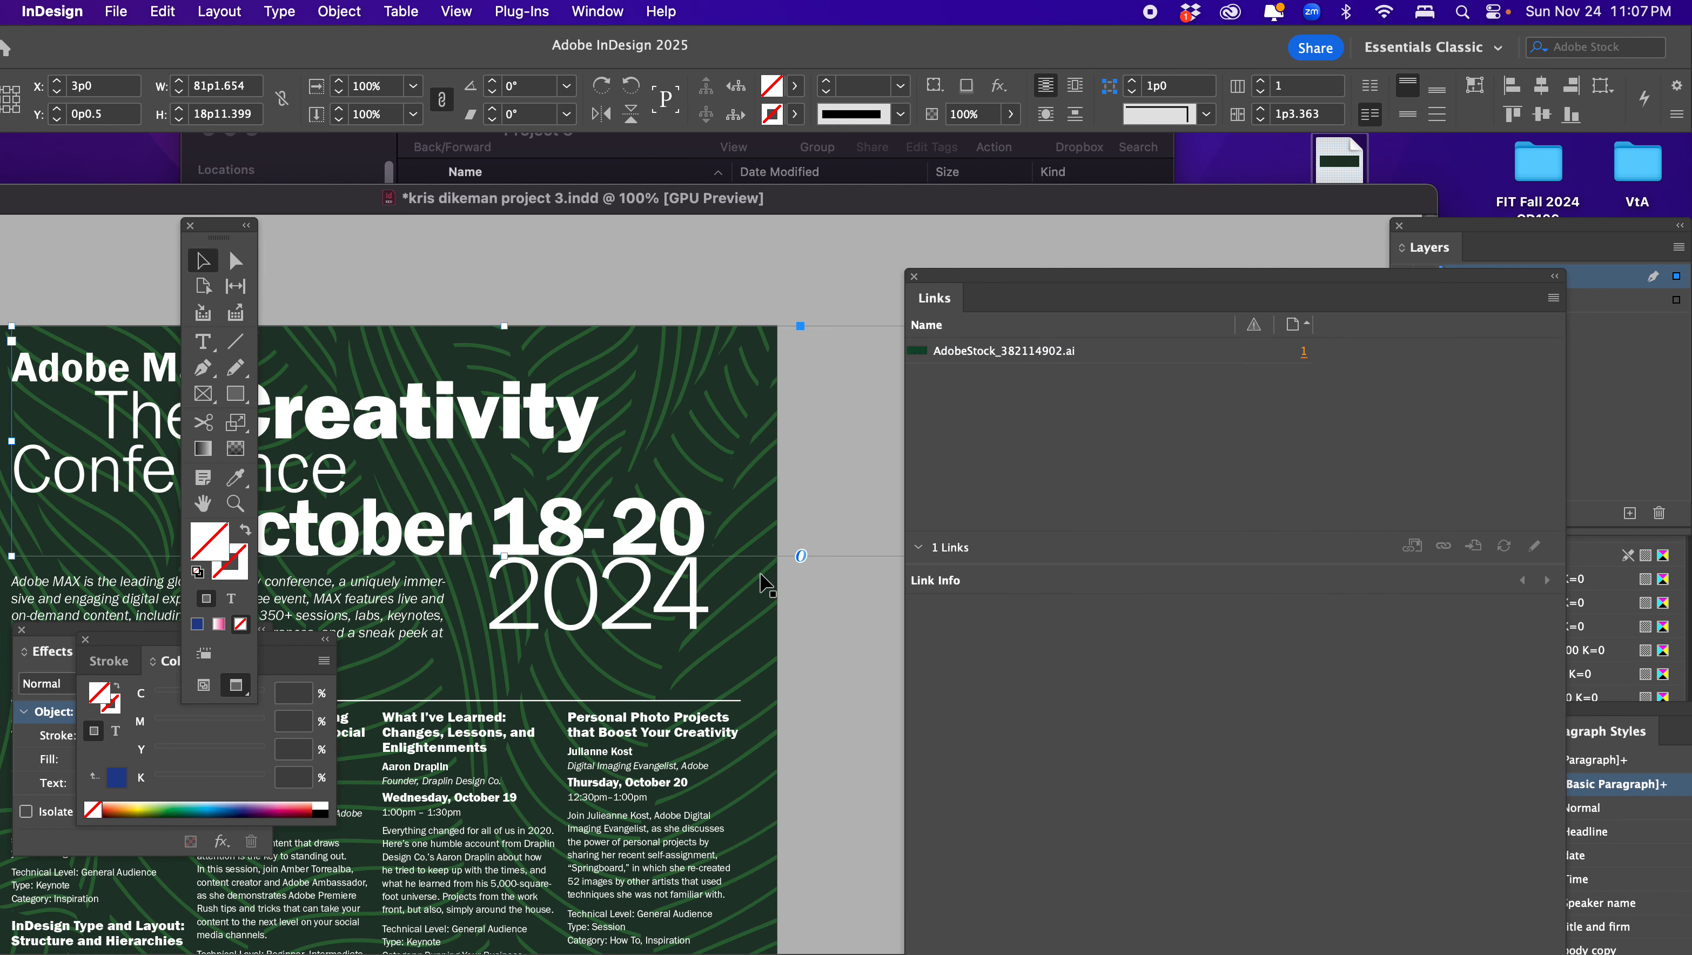
click(1553, 298)
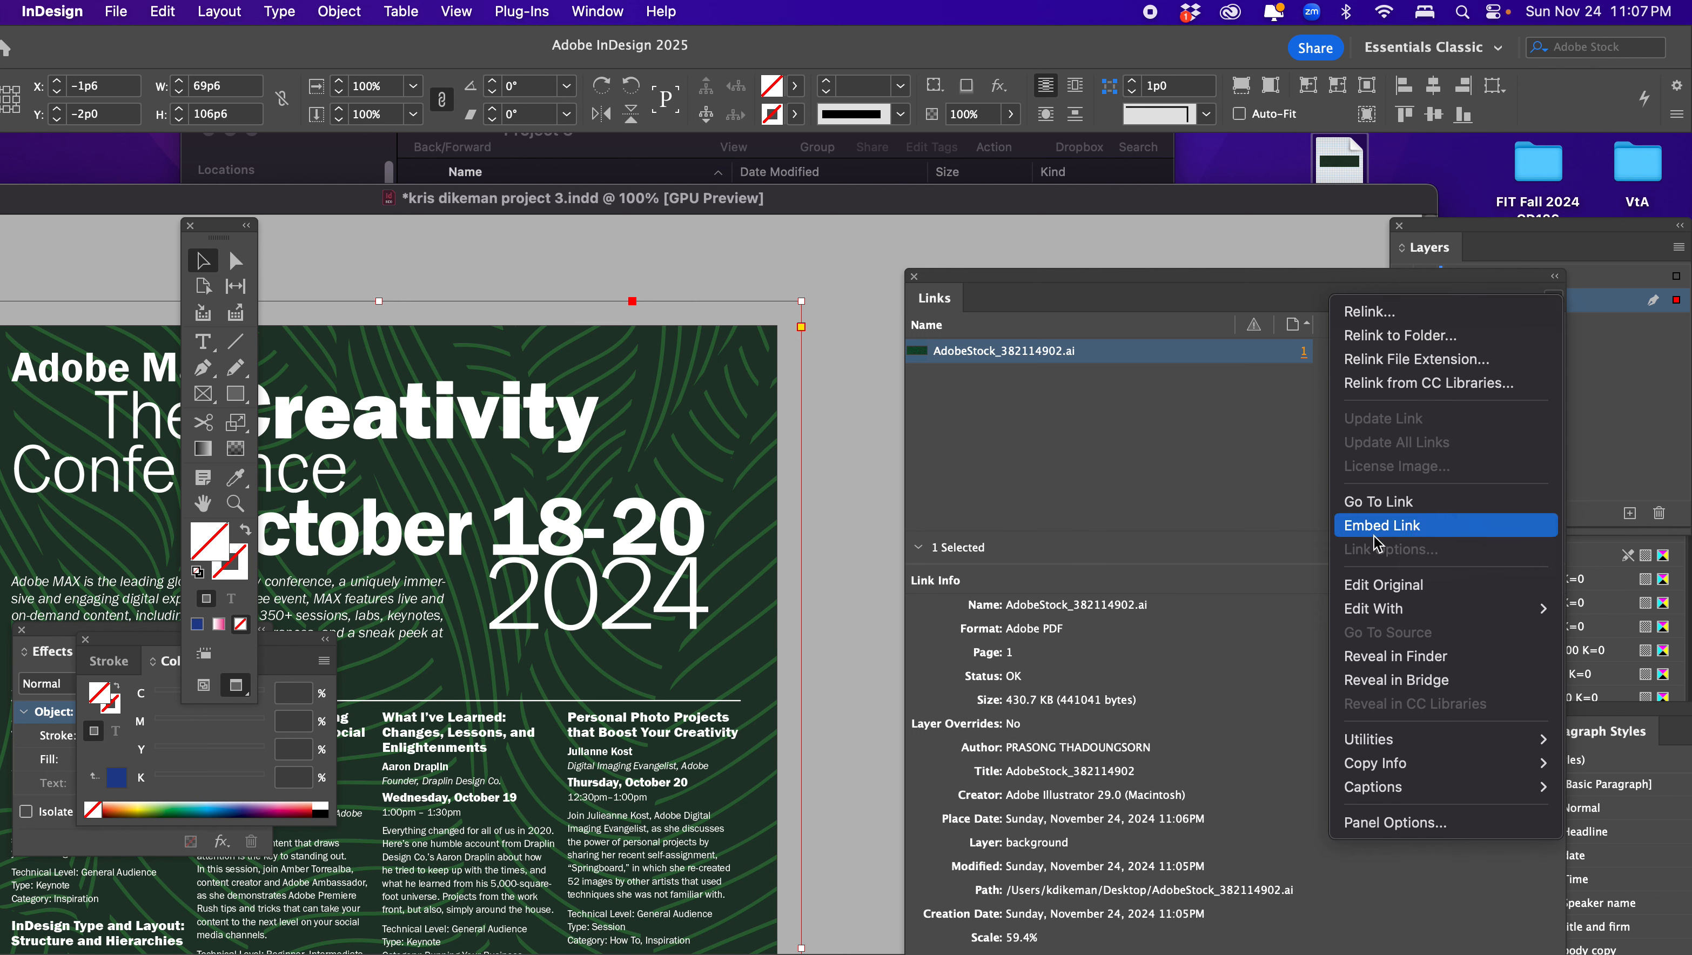
click(1349, 528)
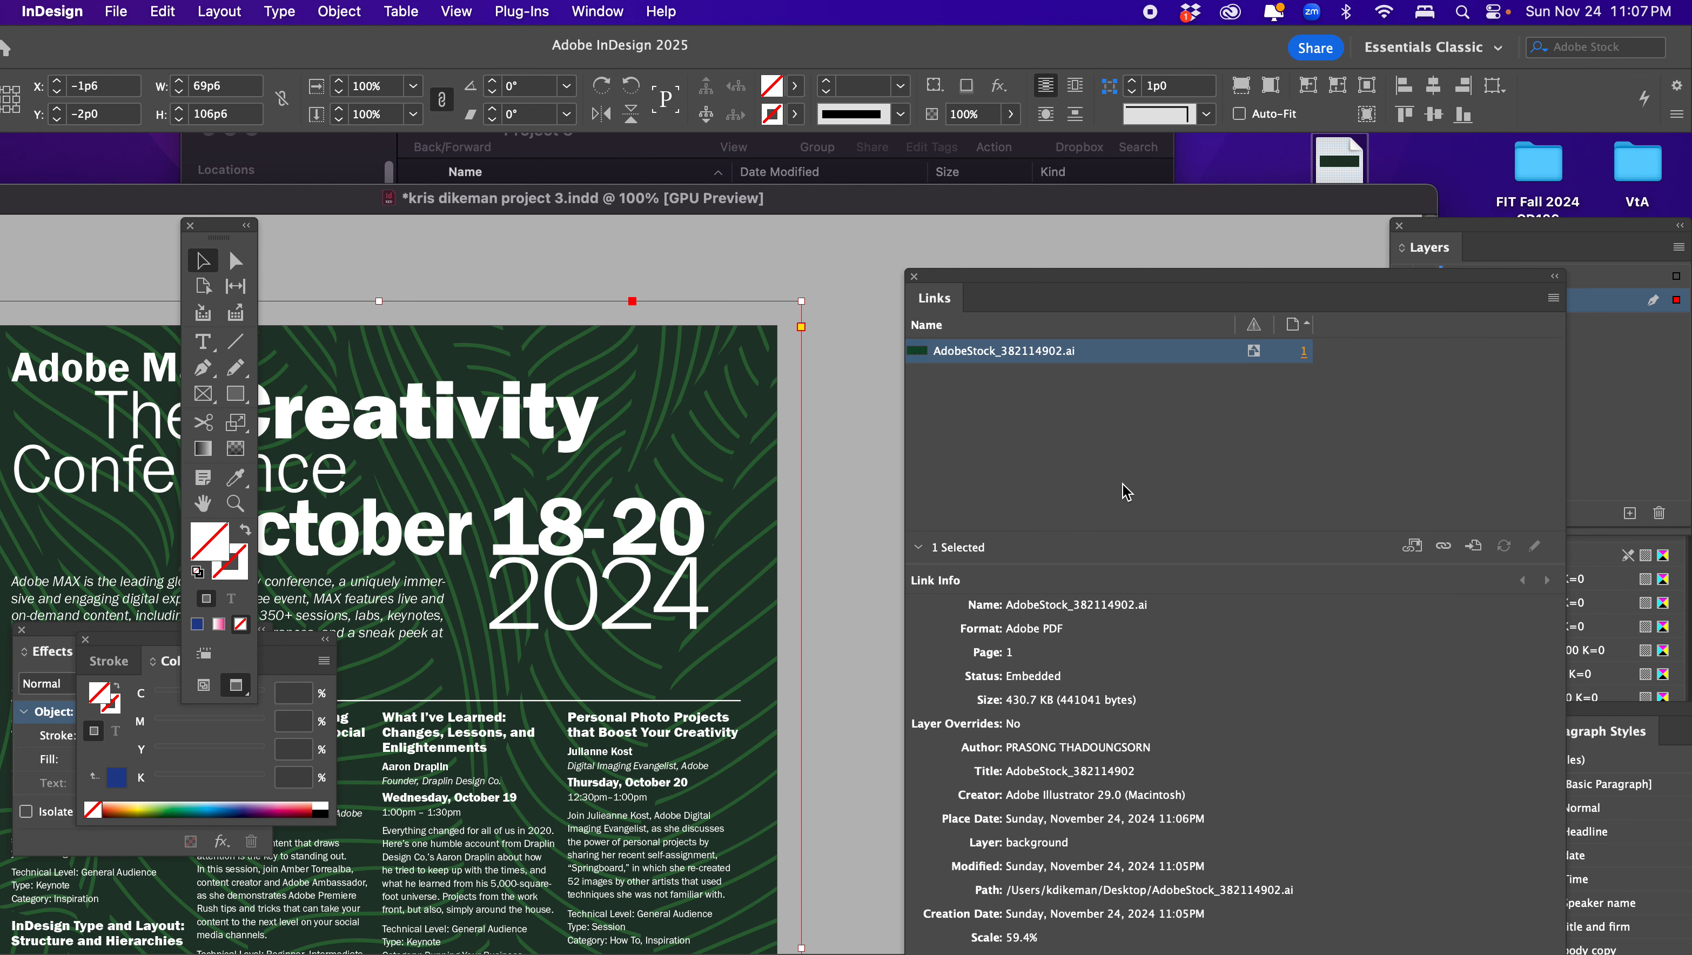
click(1237, 425)
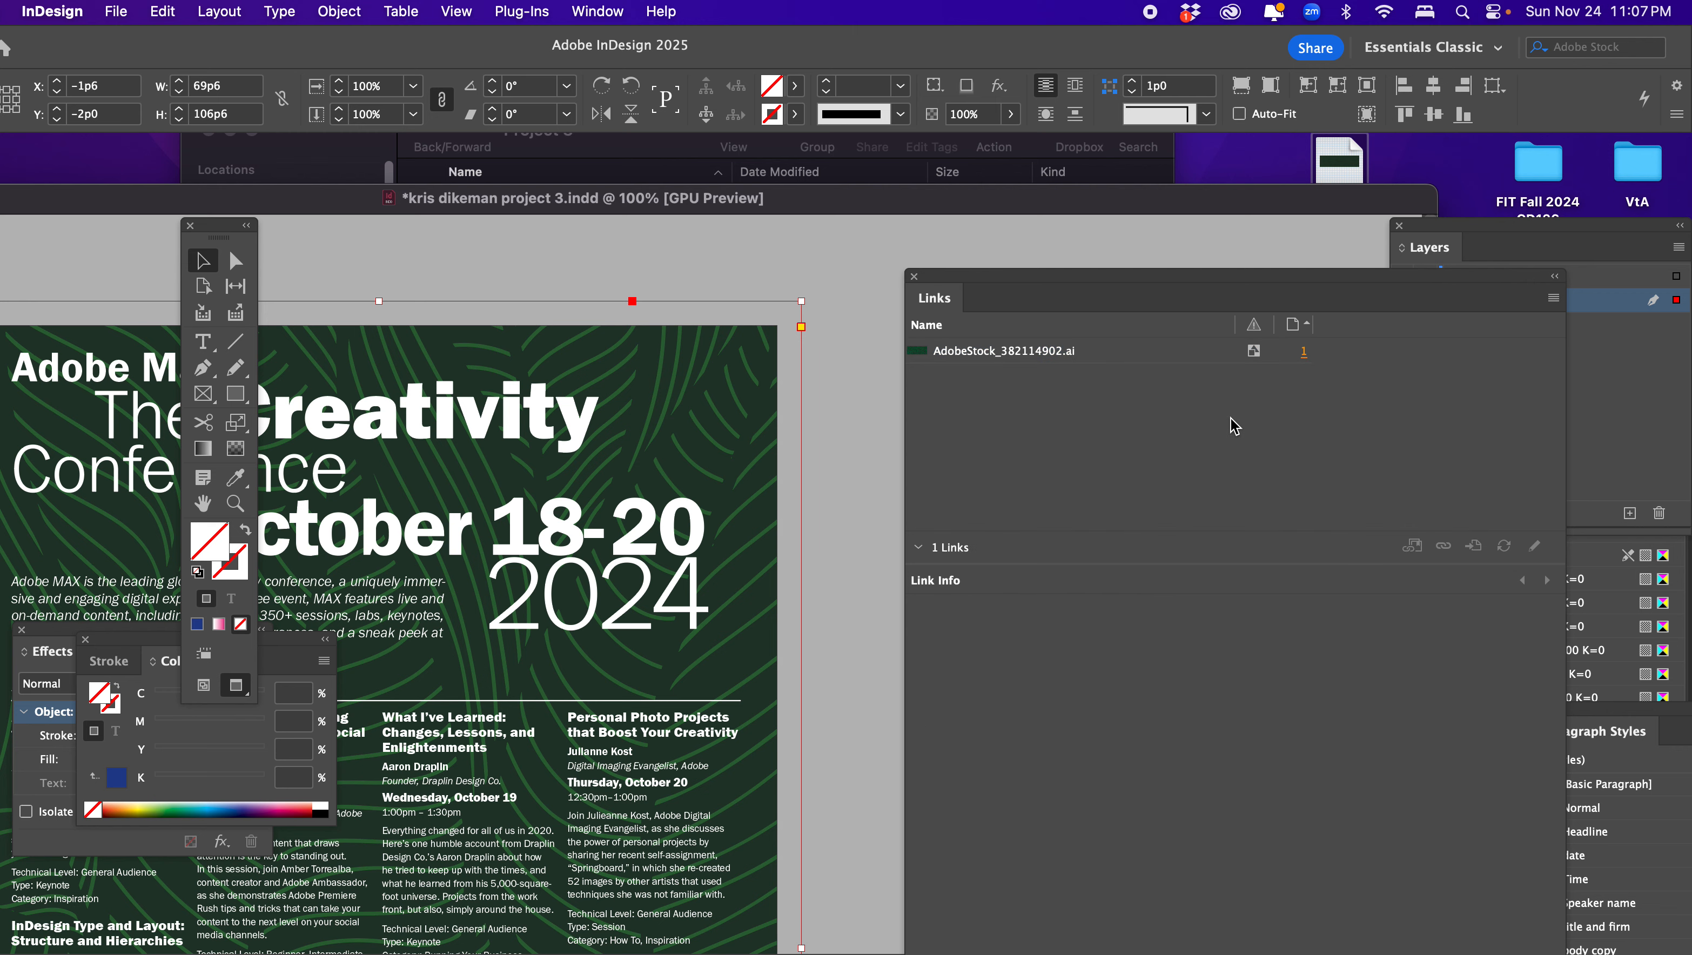
click(888, 242)
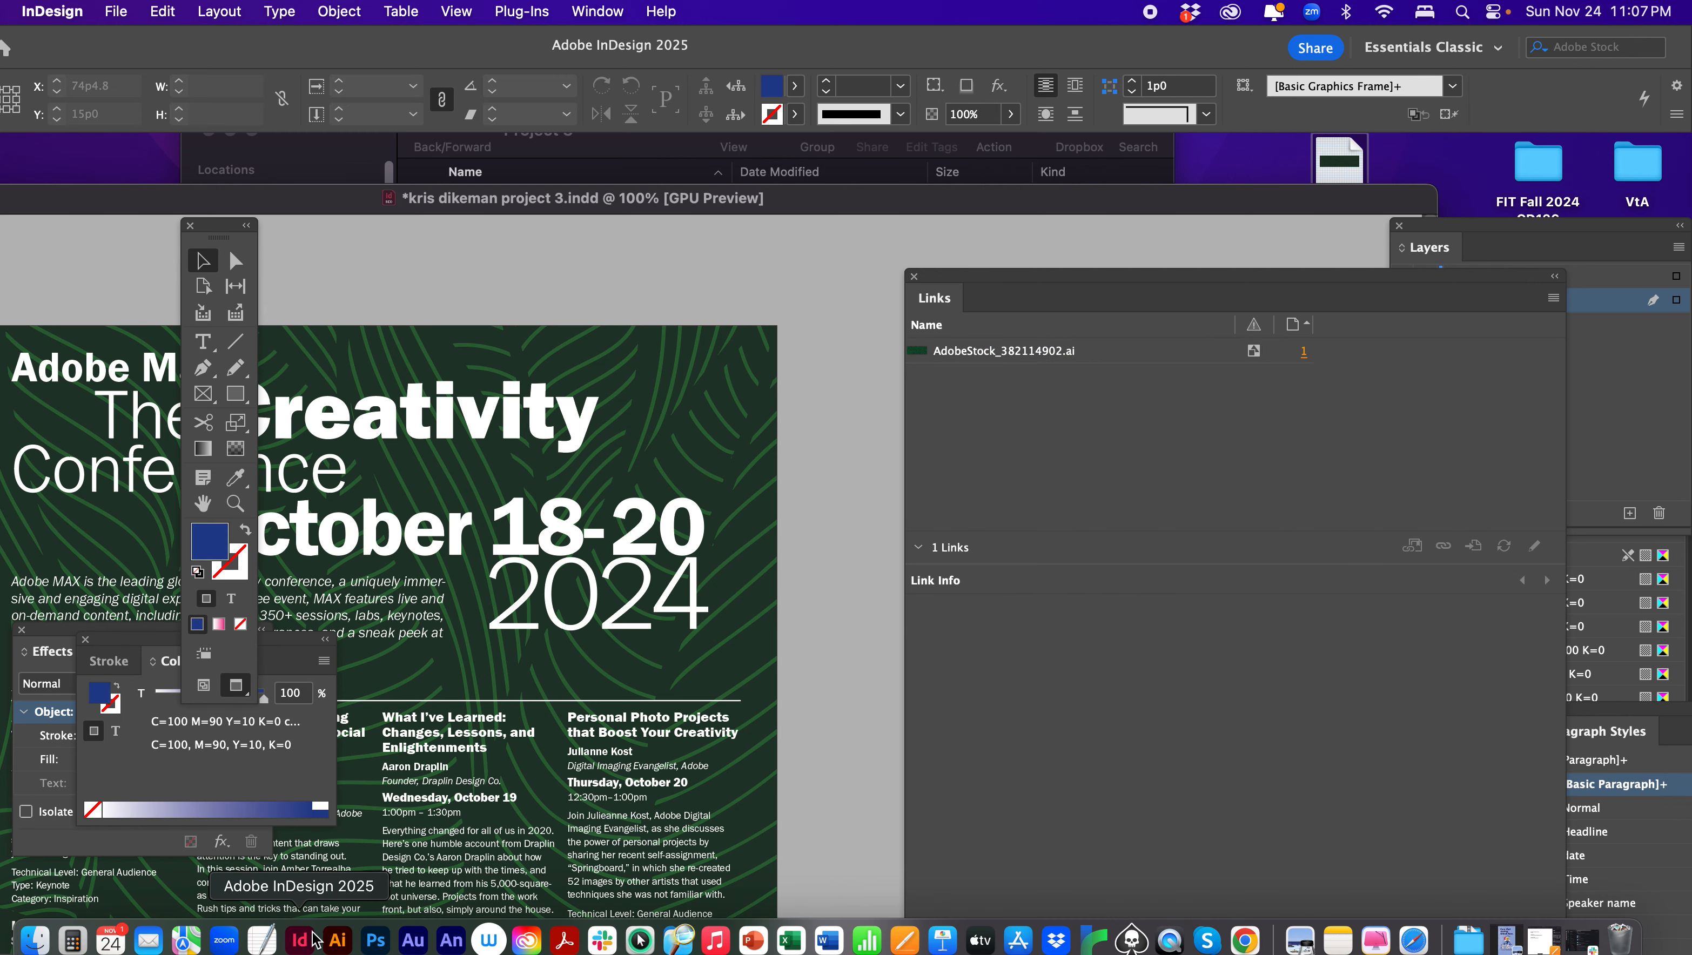
Switch to Illustrator, open AdobeStock_382114902.ai, and position its window so the leaf artwork is visible
click(338, 942)
click(124, 12)
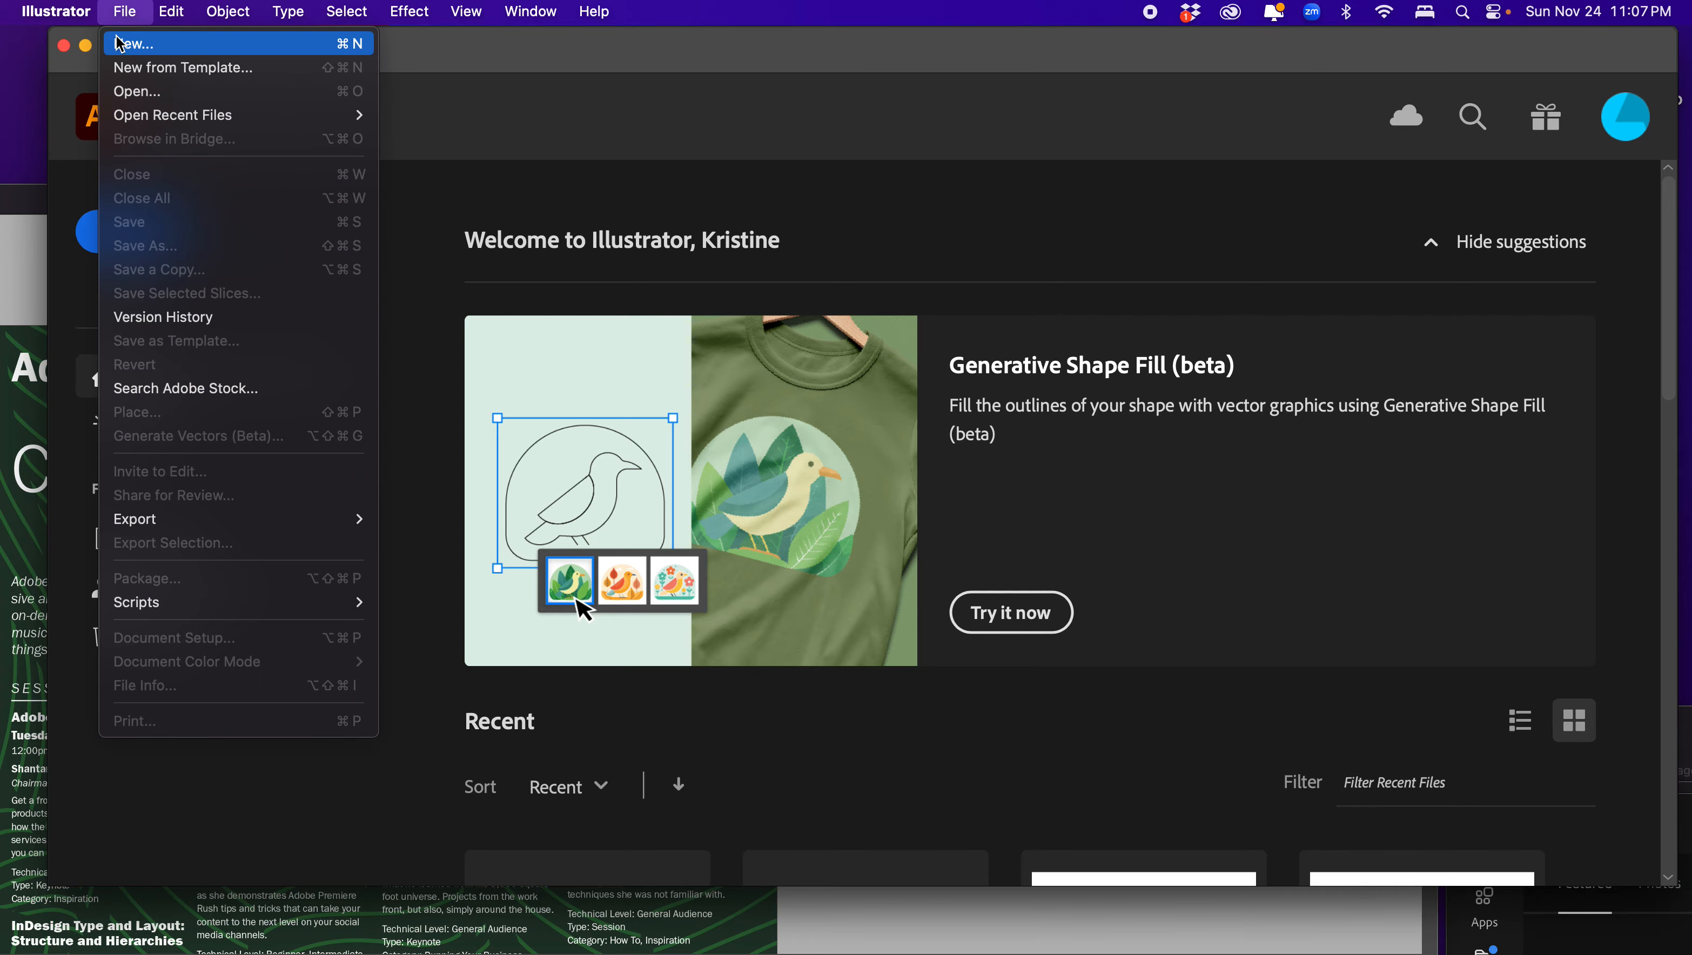
mouse_move(160, 115)
click(420, 118)
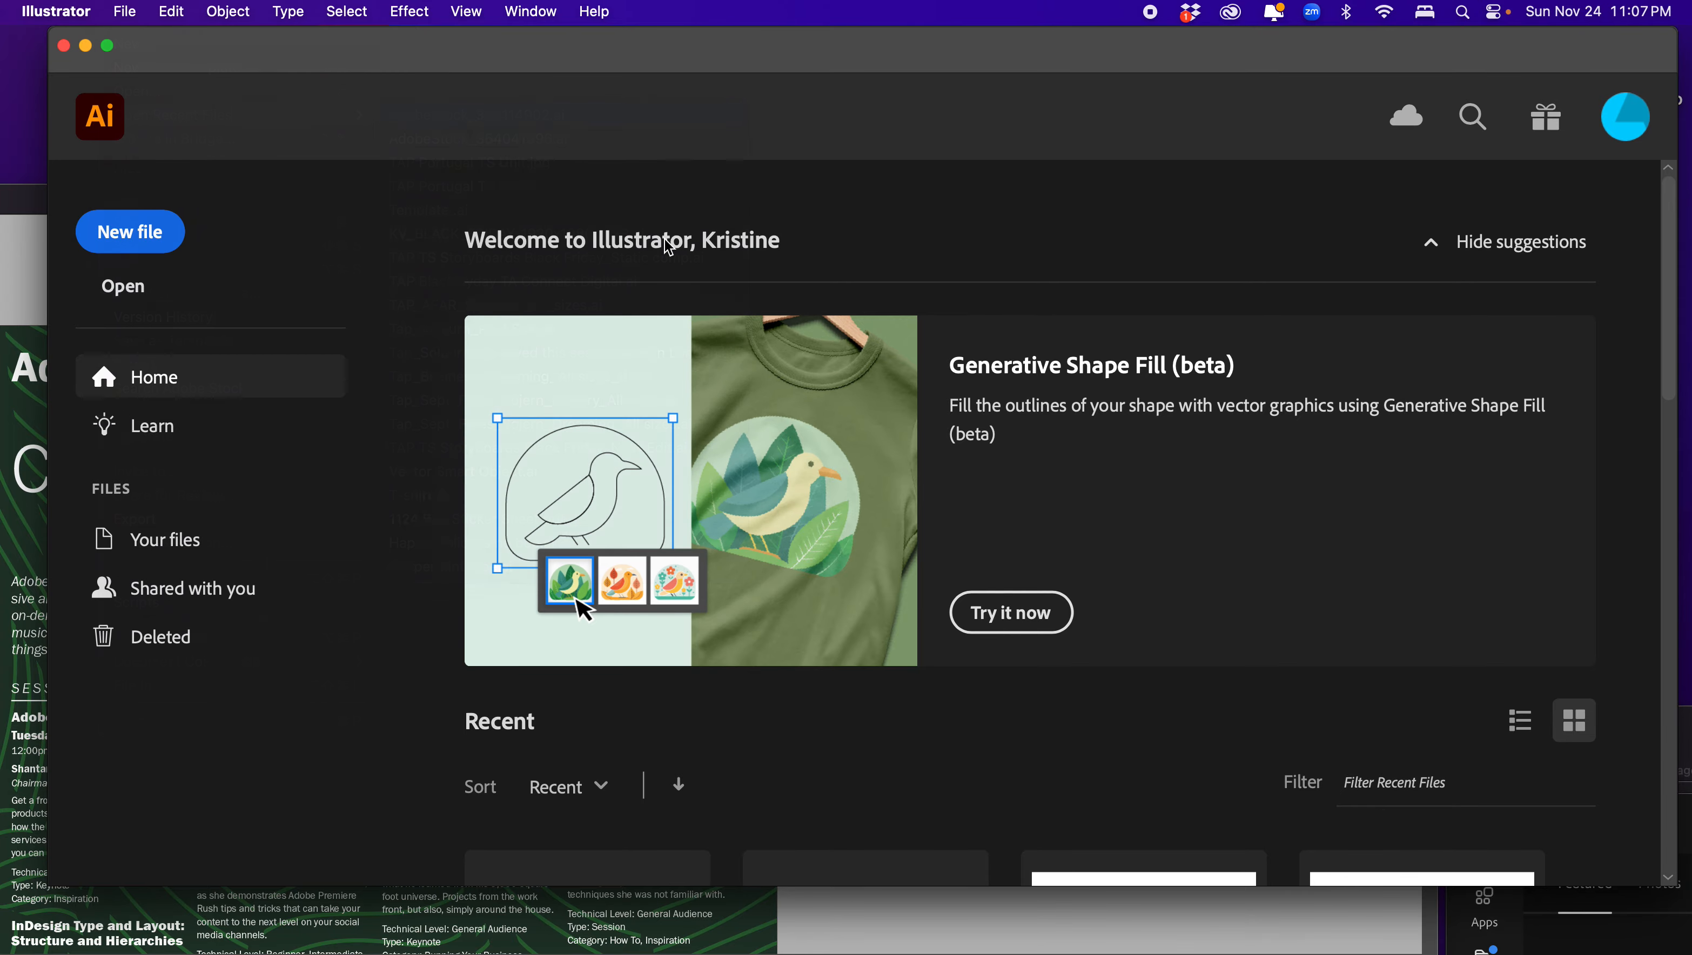
click(1029, 505)
drag(457, 56, 548, 482)
double_click(1335, 160)
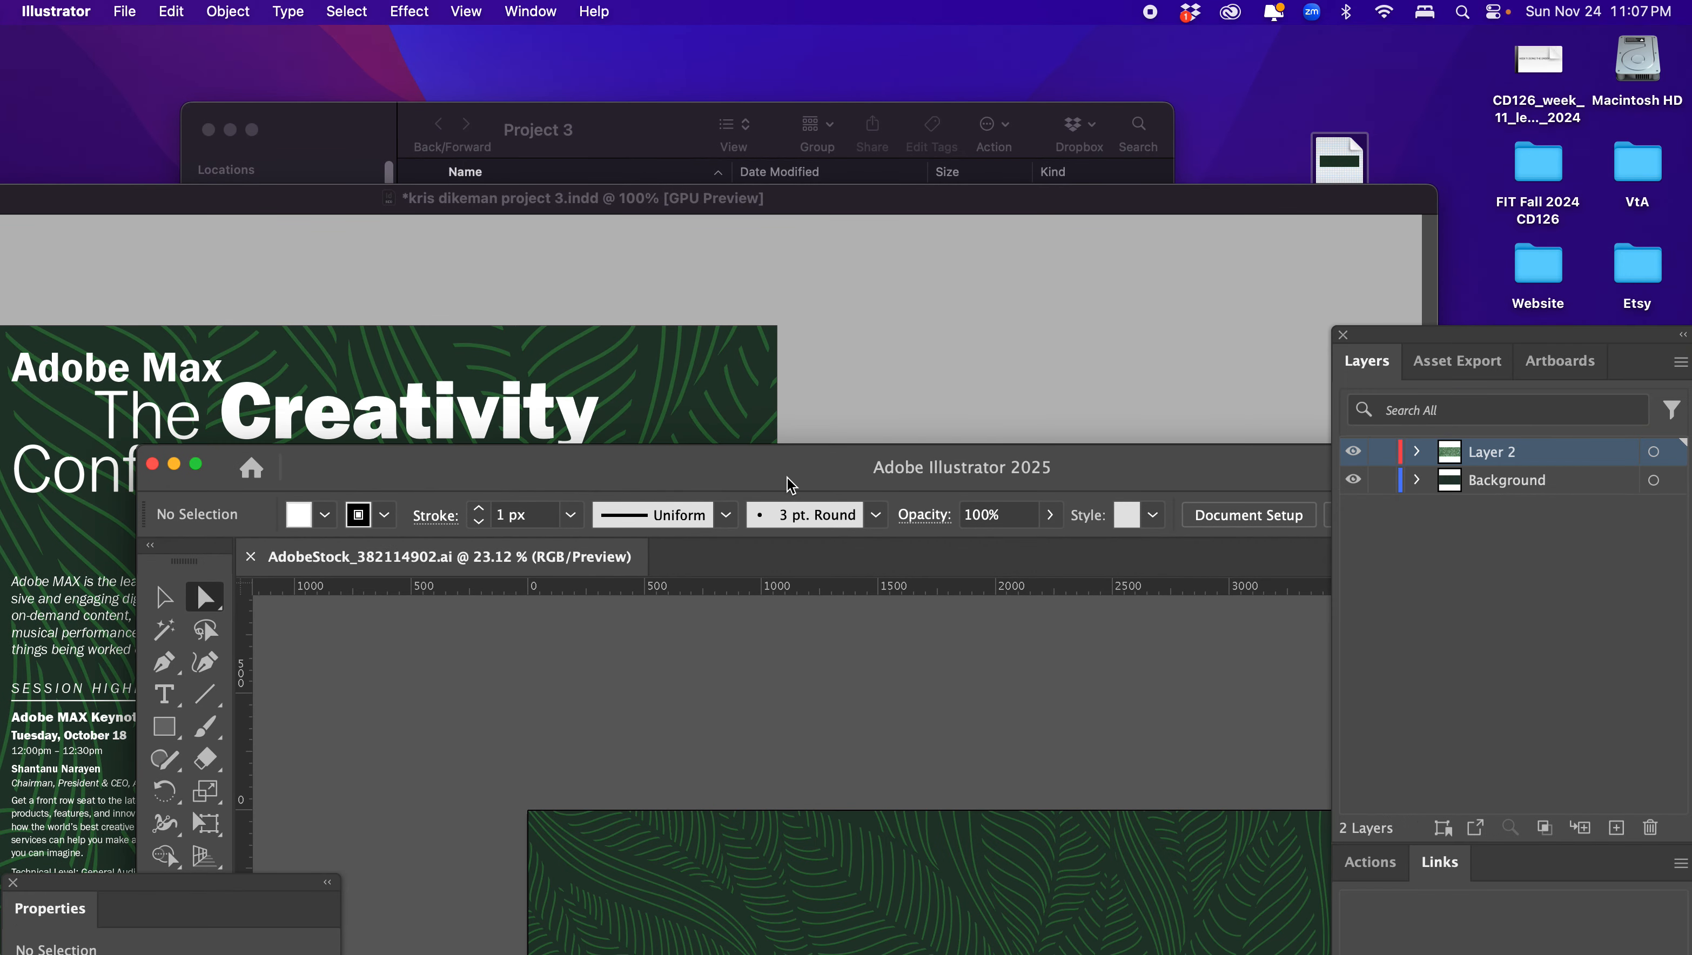
drag(786, 477, 600, 29)
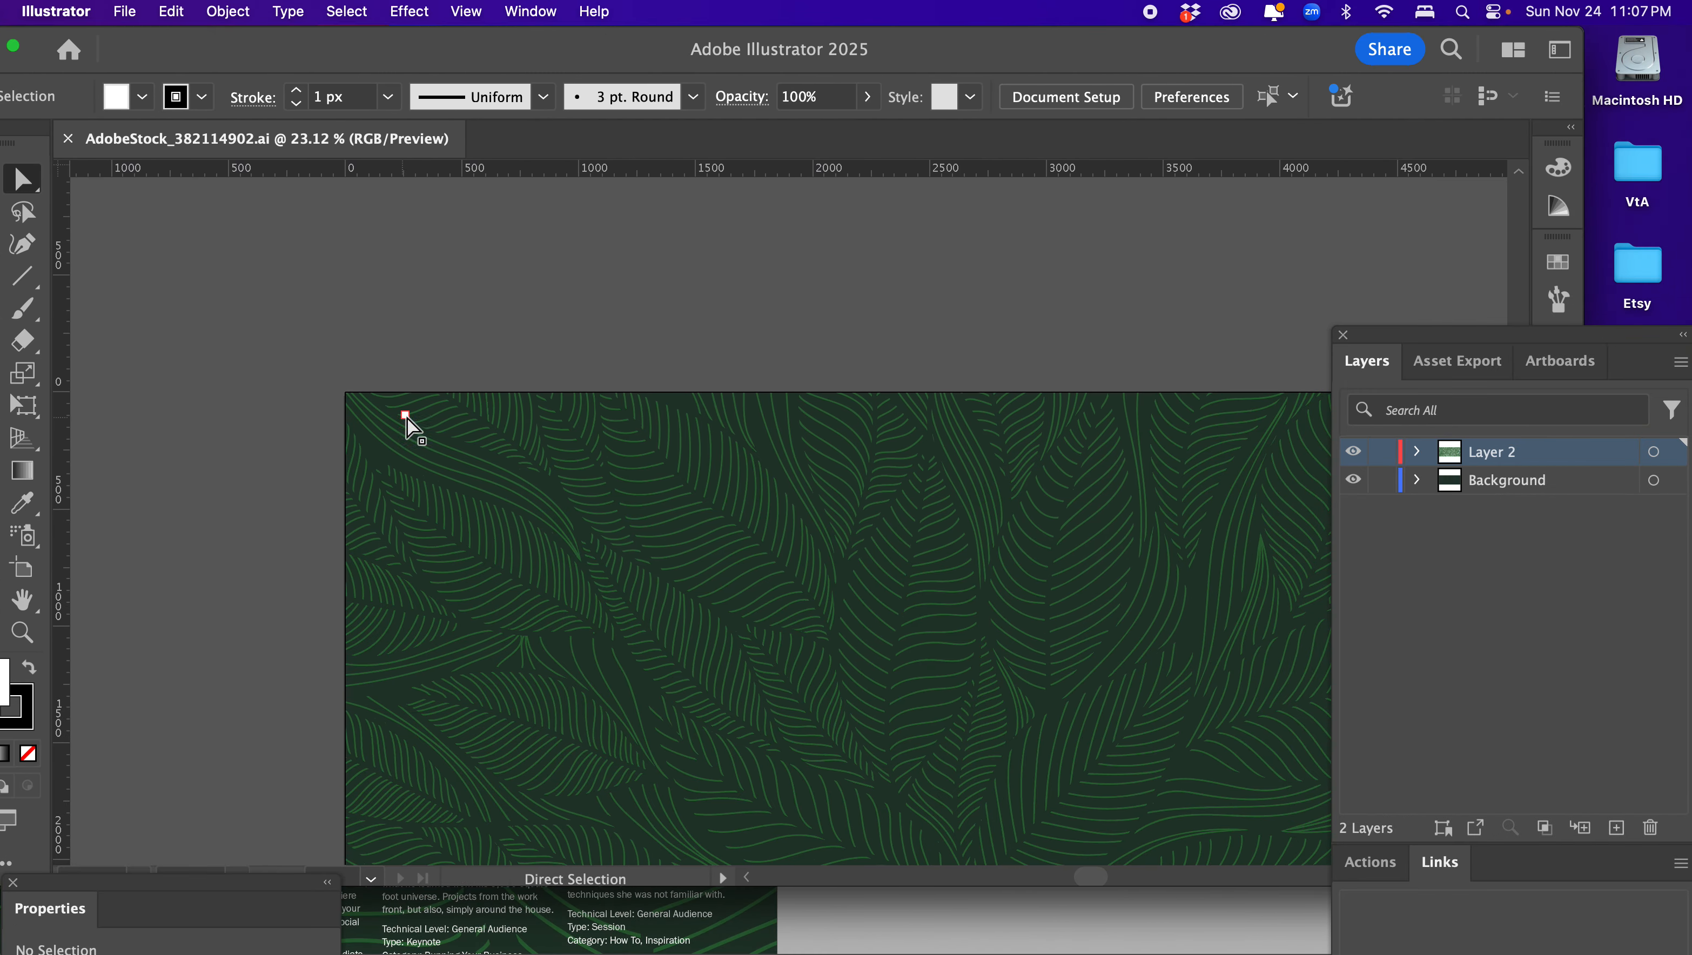
Select all leaf lines with the same fill color and change their fill to the duller green #315e37
click(414, 402)
click(346, 11)
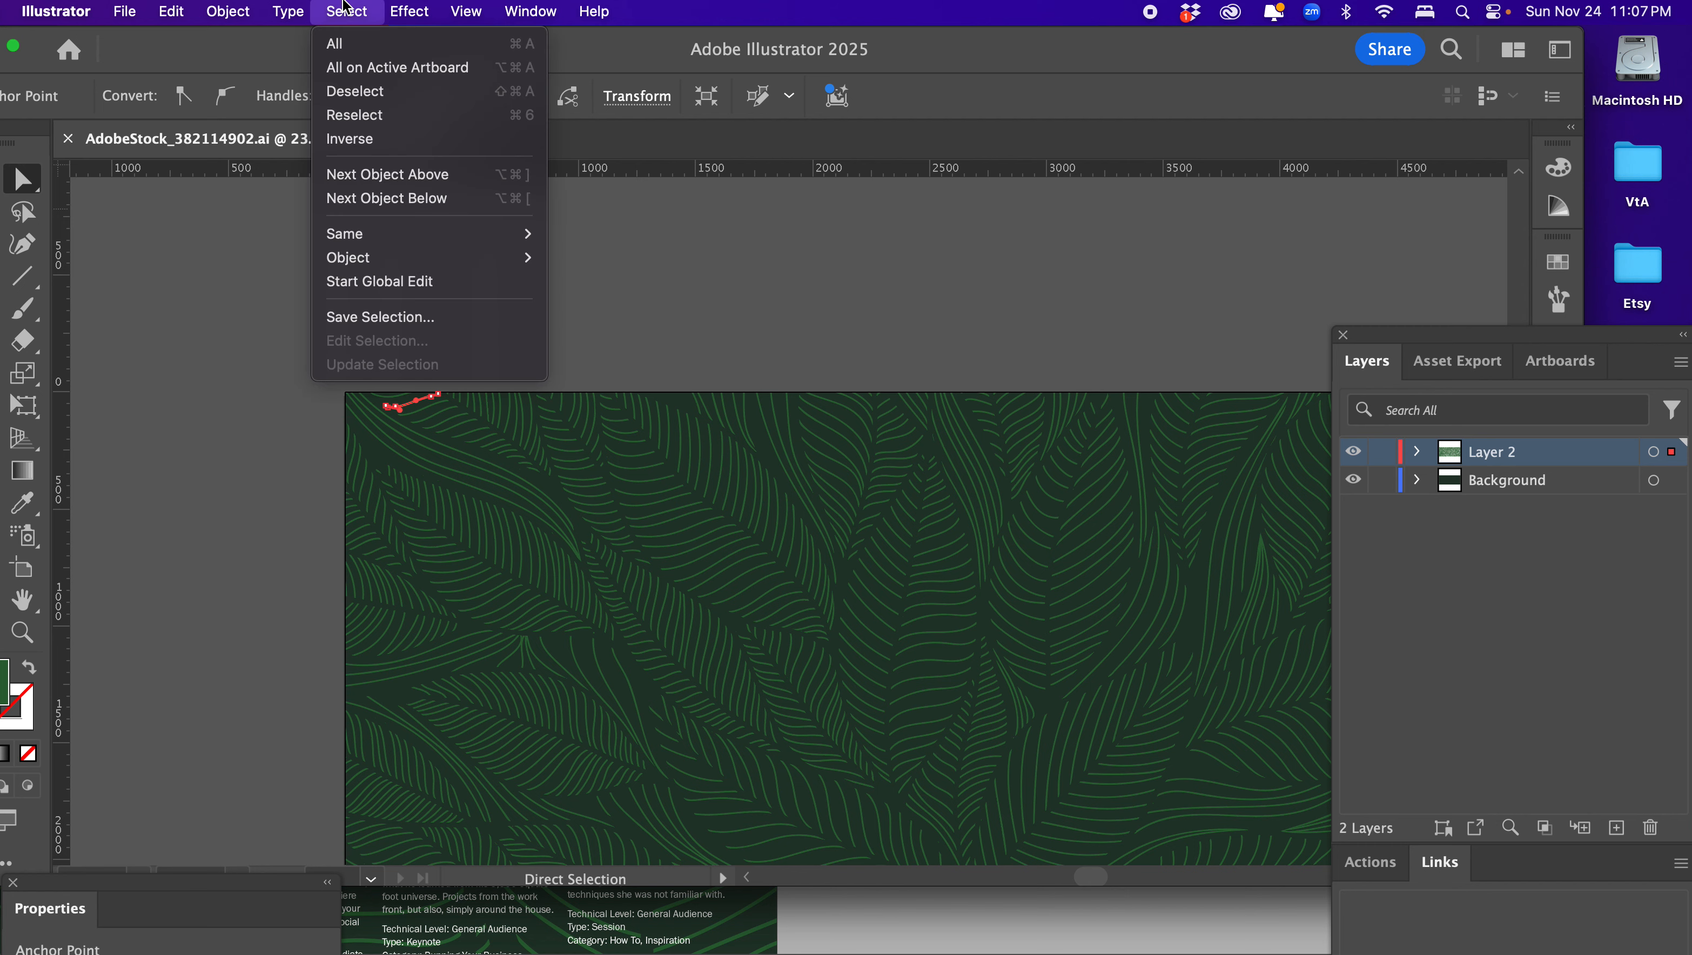
mouse_move(415, 234)
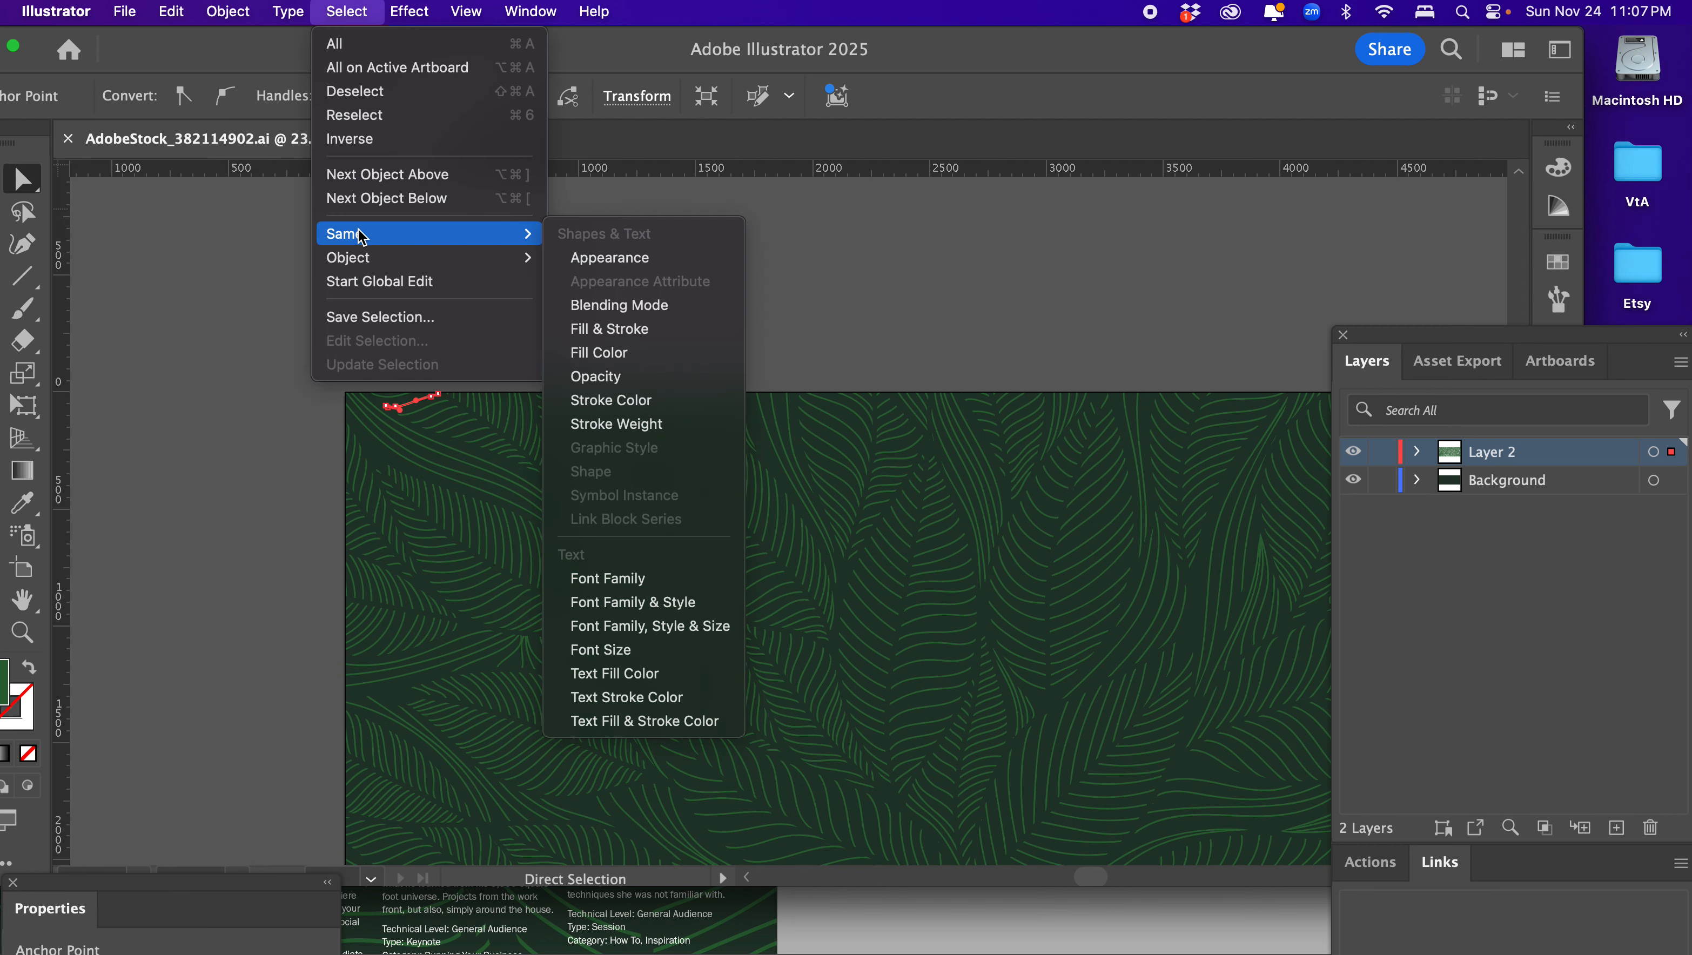
click(609, 354)
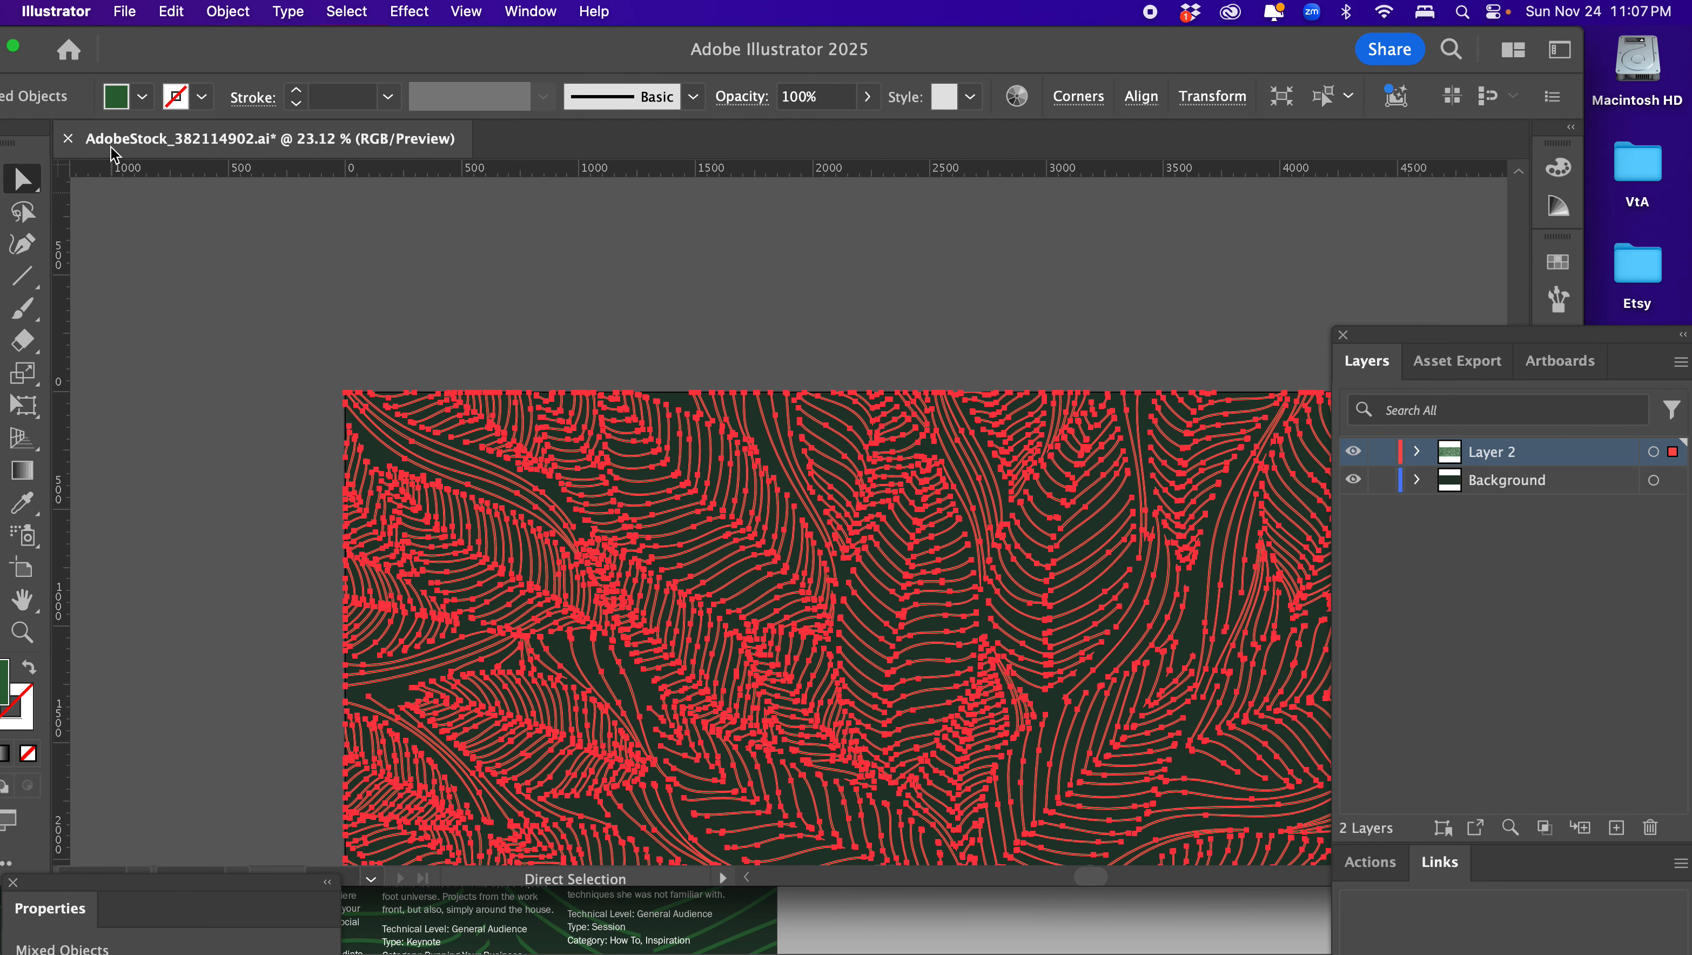
drag(191, 56, 296, 58)
double_click(88, 698)
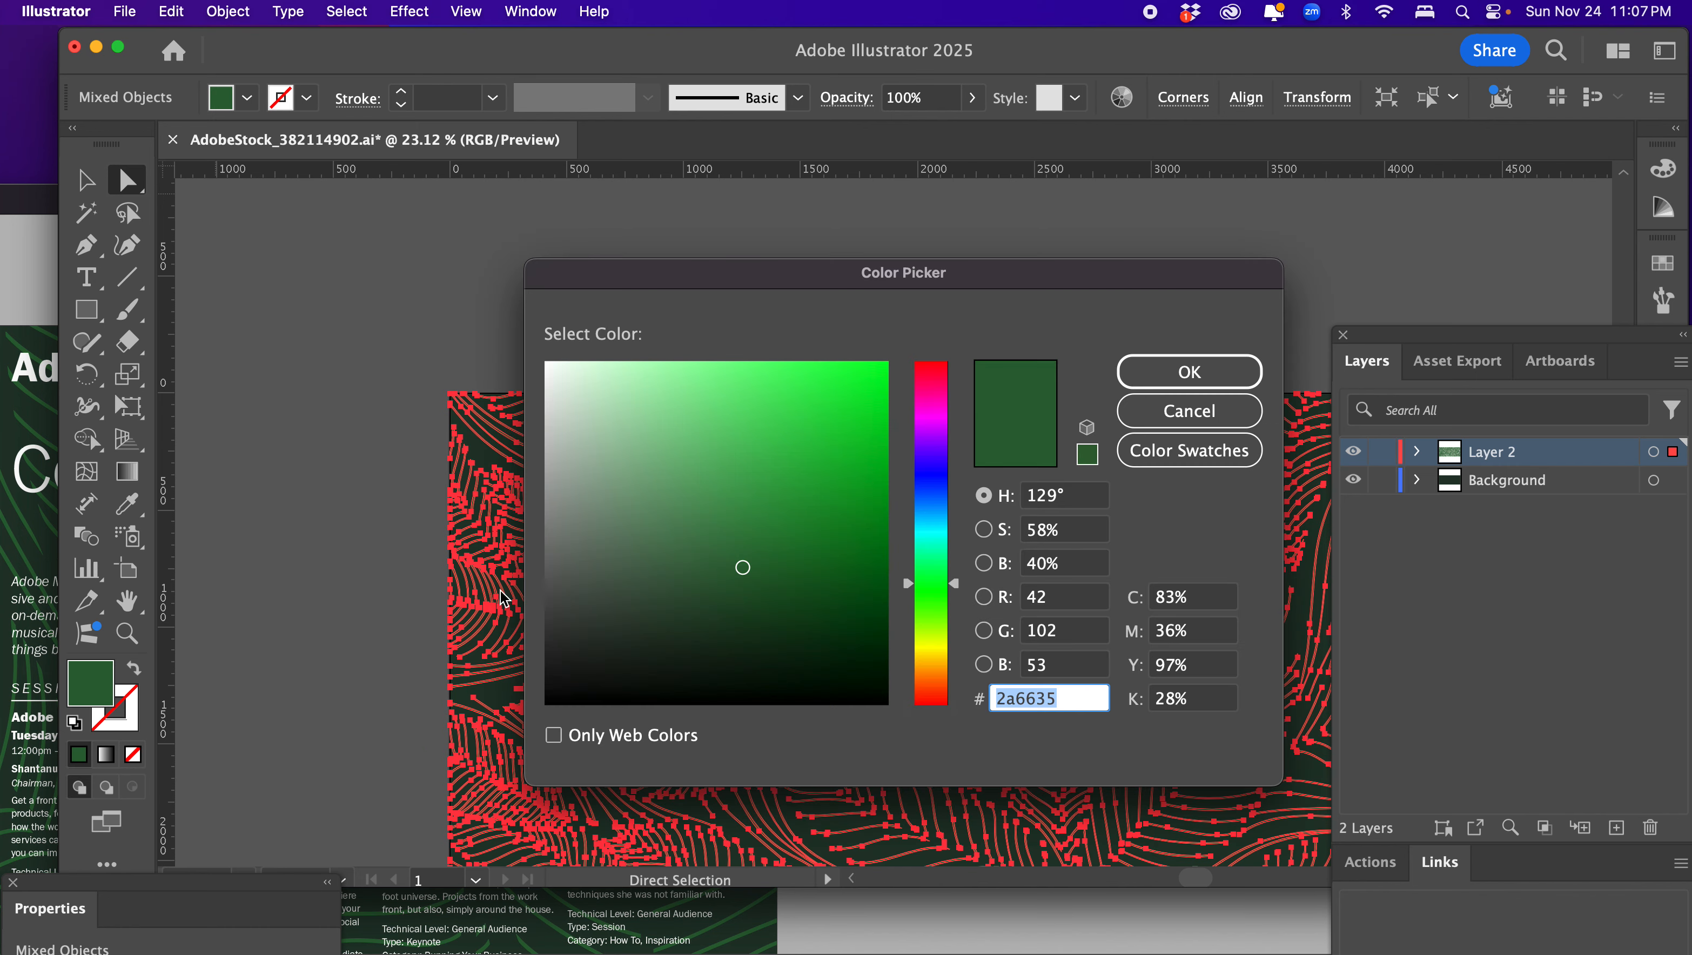
click(708, 578)
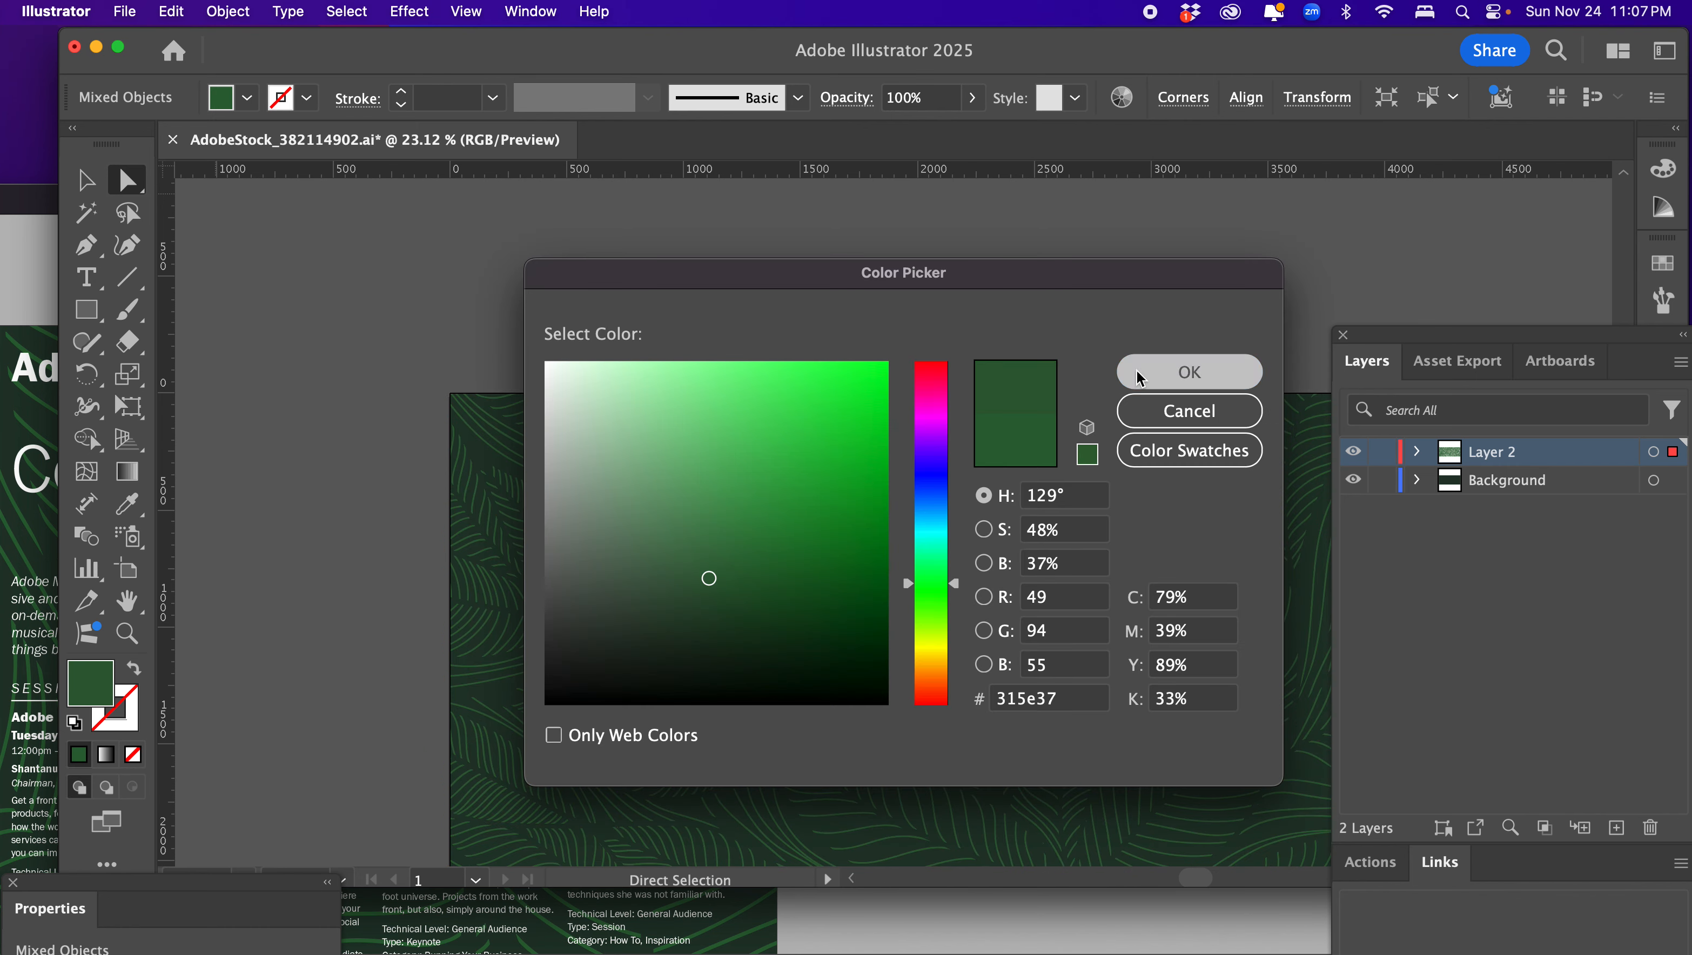
click(1184, 372)
click(576, 281)
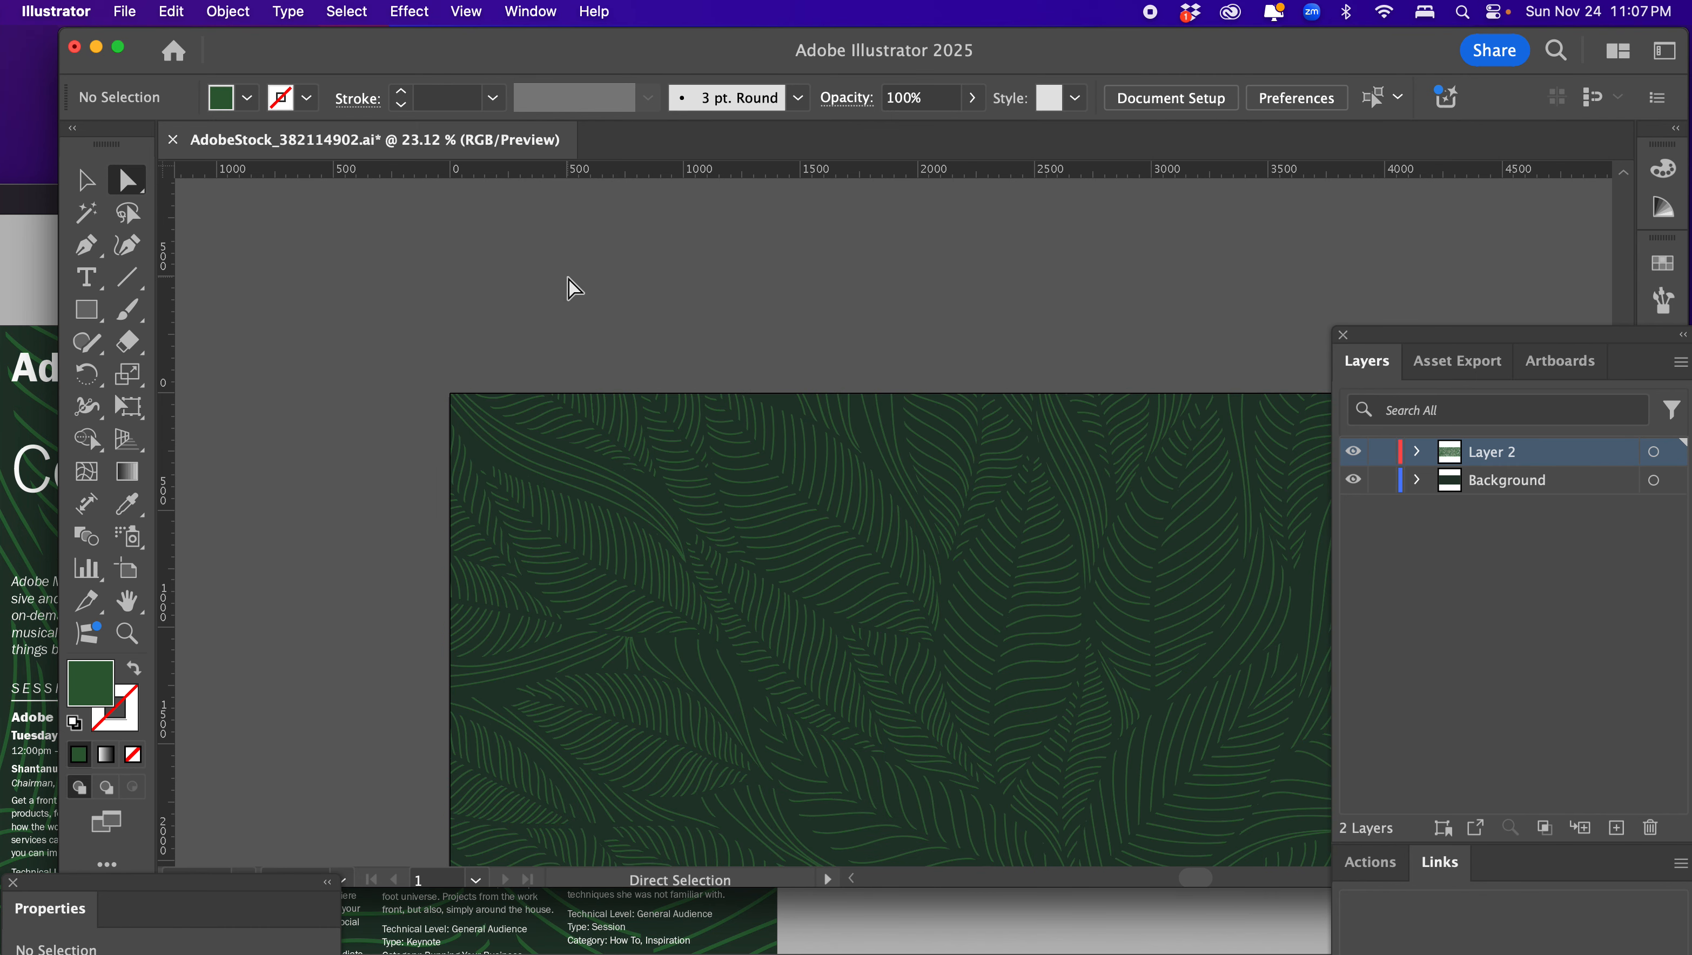
Save and close the recolored leaf file and return to the poster in InDesign
key(super+s)
click(75, 48)
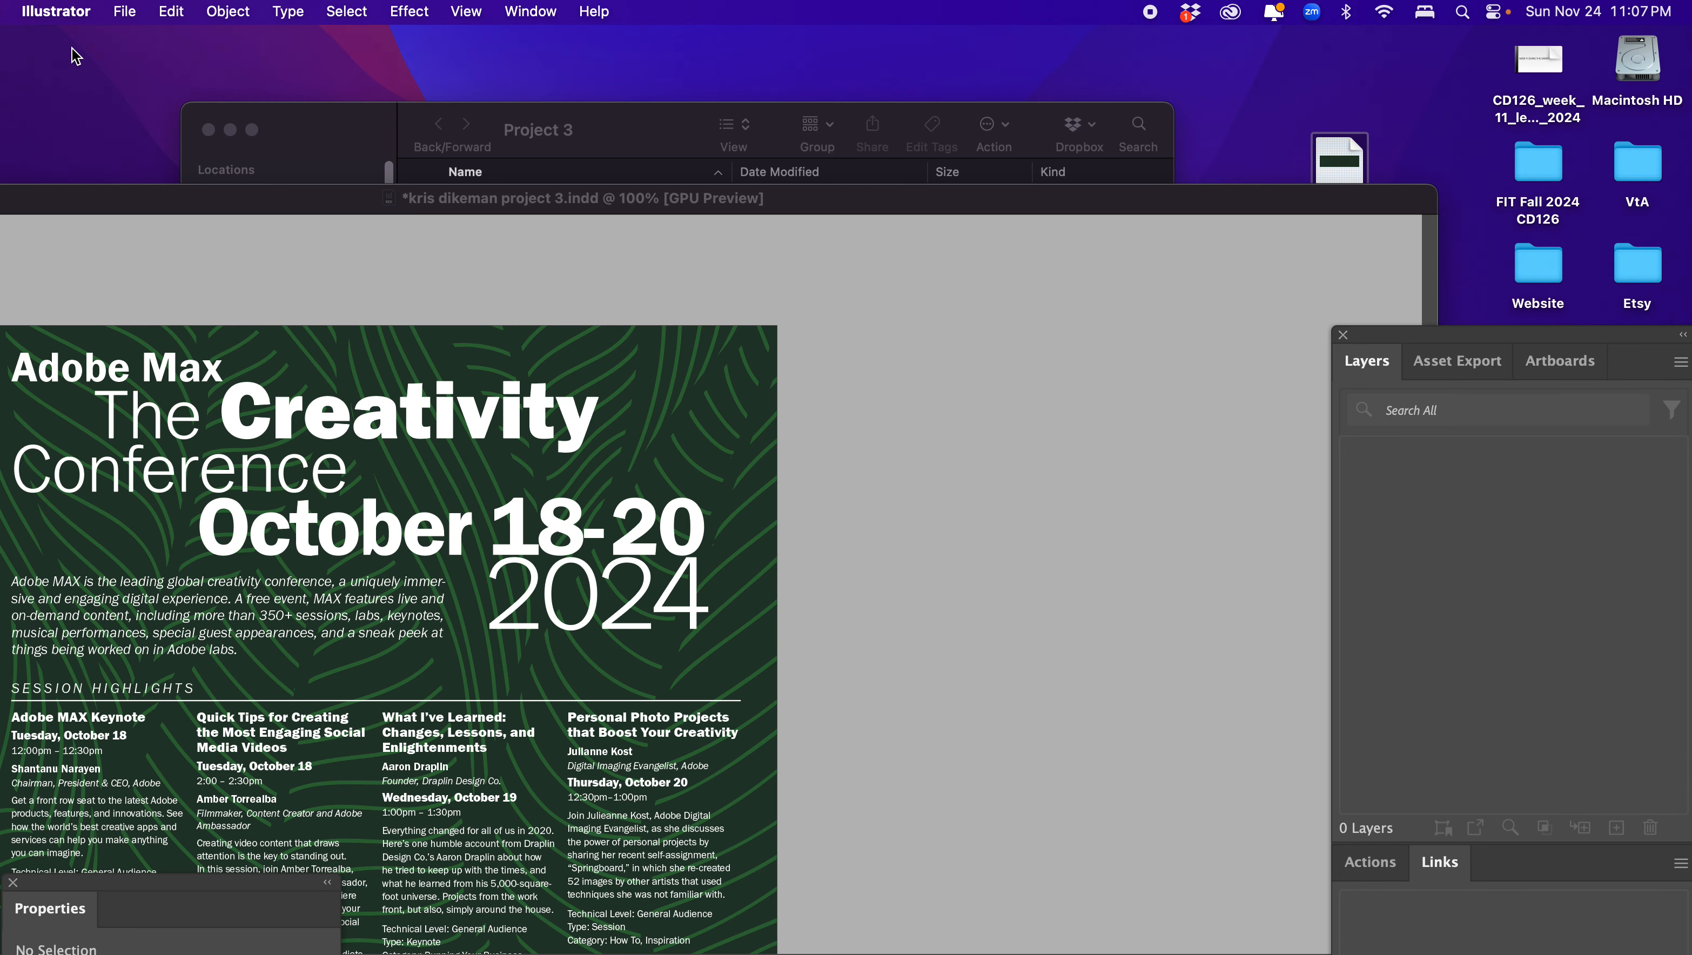
click(263, 225)
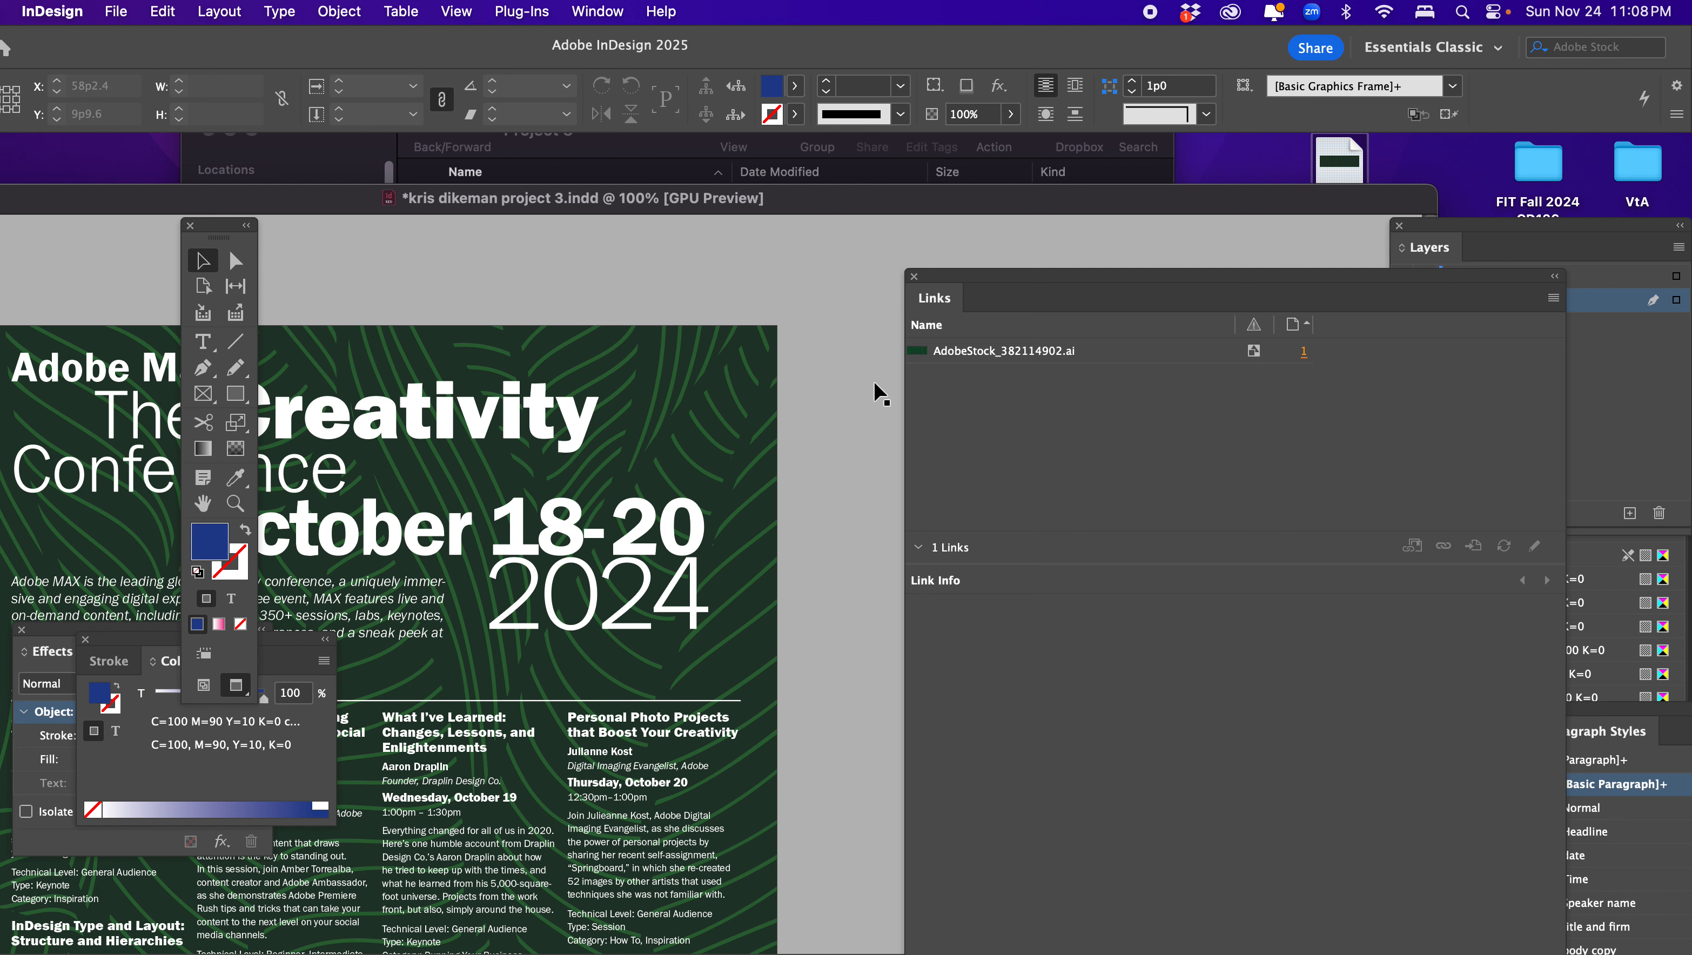
Select the poster's background image and check its link status and appearance after the Illustrator edit
click(719, 388)
click(759, 648)
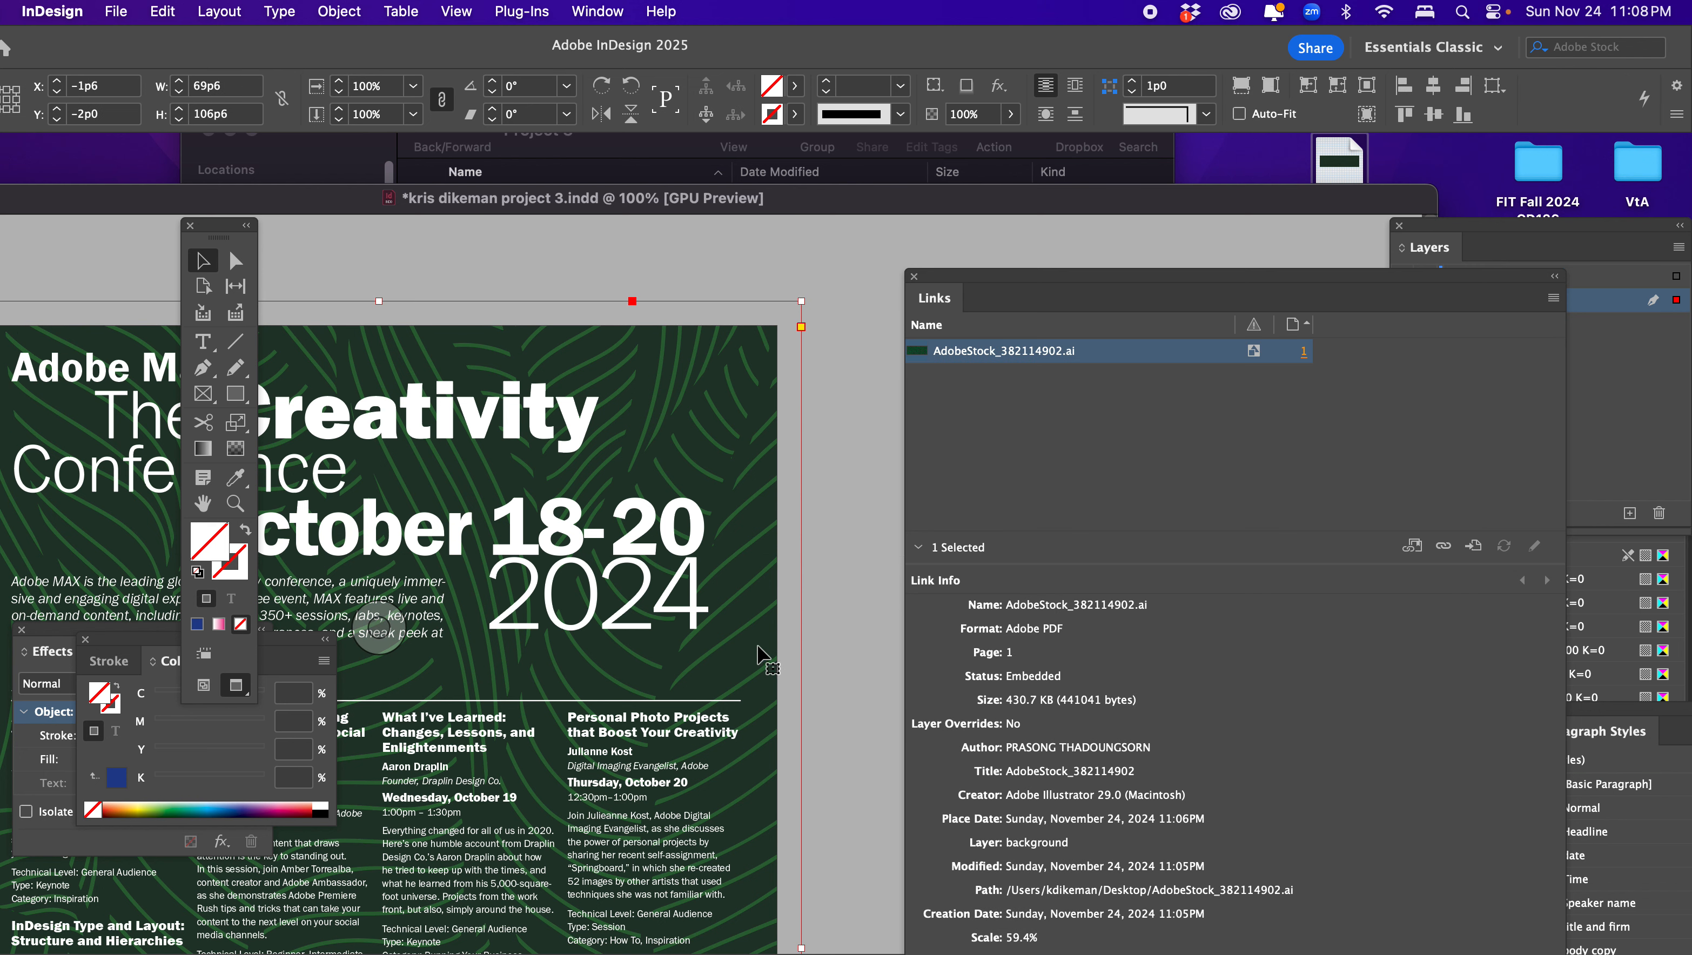
click(840, 670)
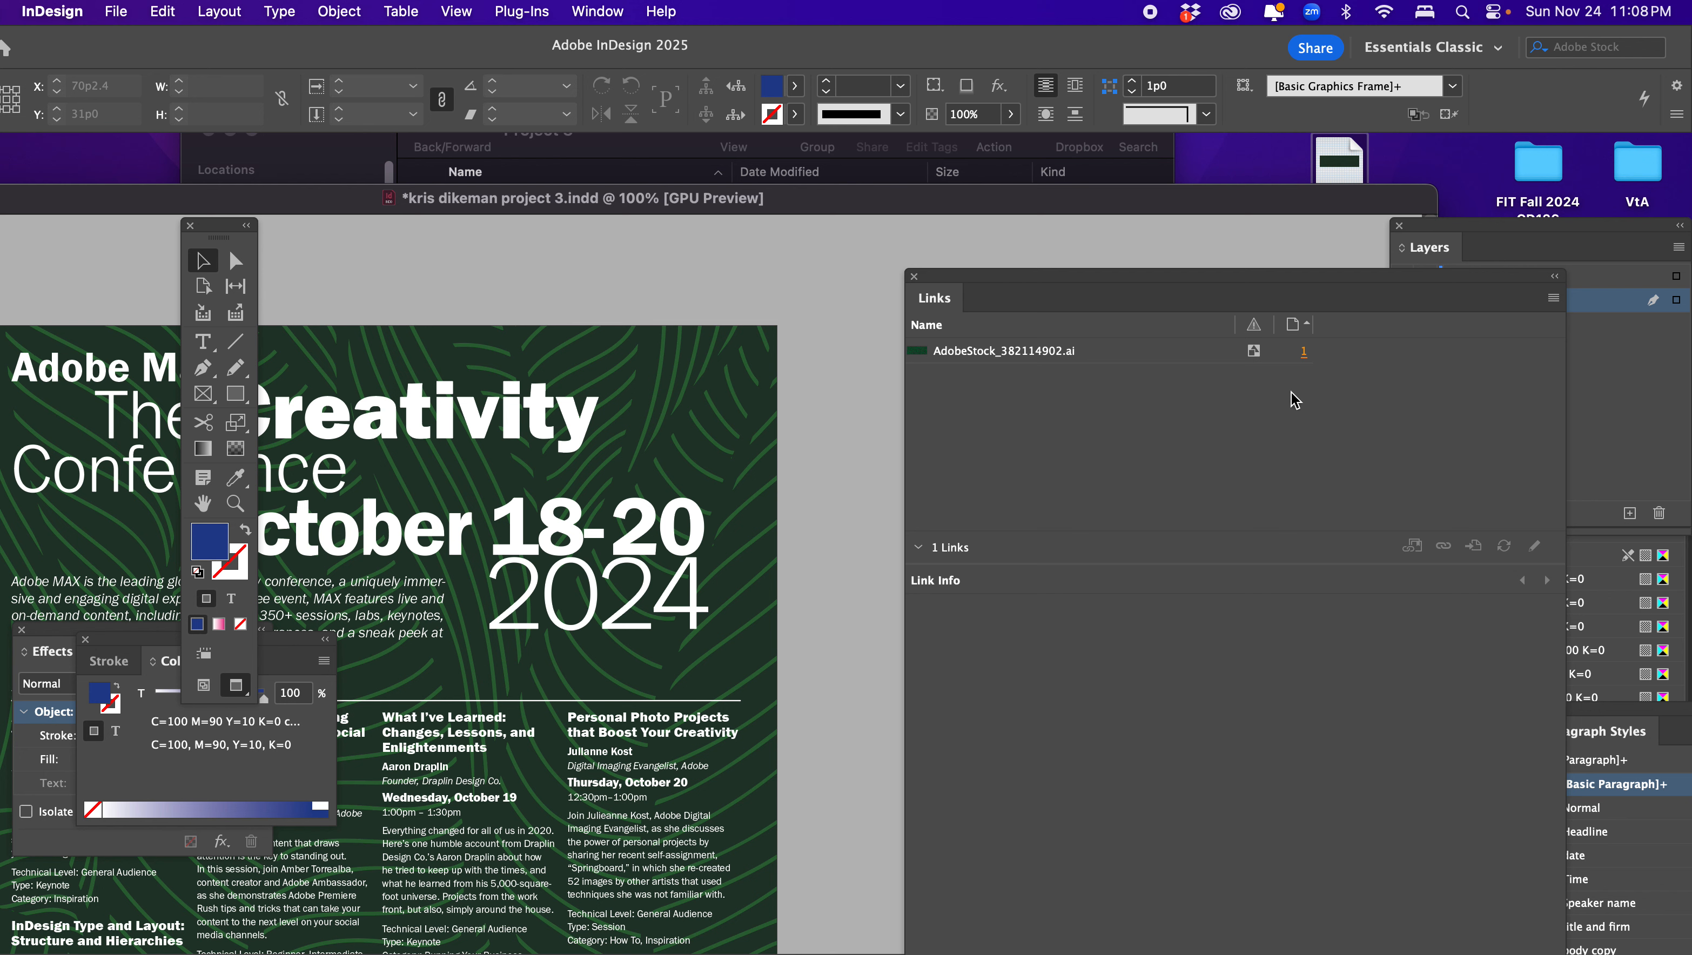
Unembed AdobeStock_382114902.ai, linking it back to the original file in its modified version
click(1261, 356)
click(1554, 298)
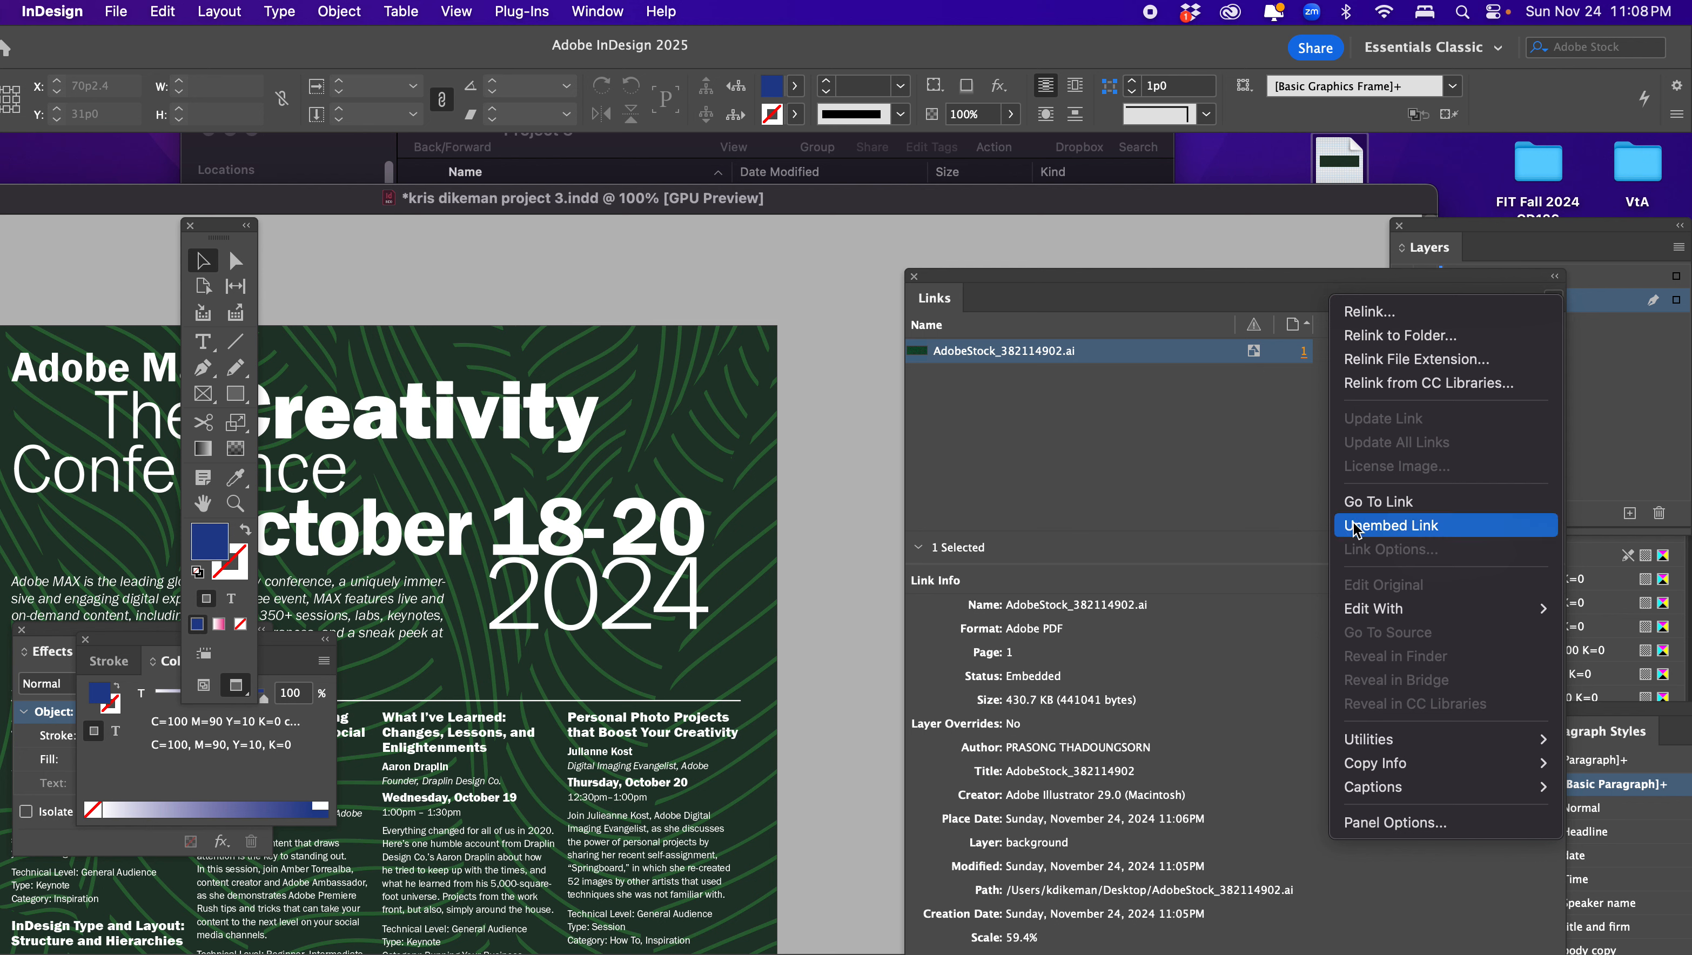
click(1376, 528)
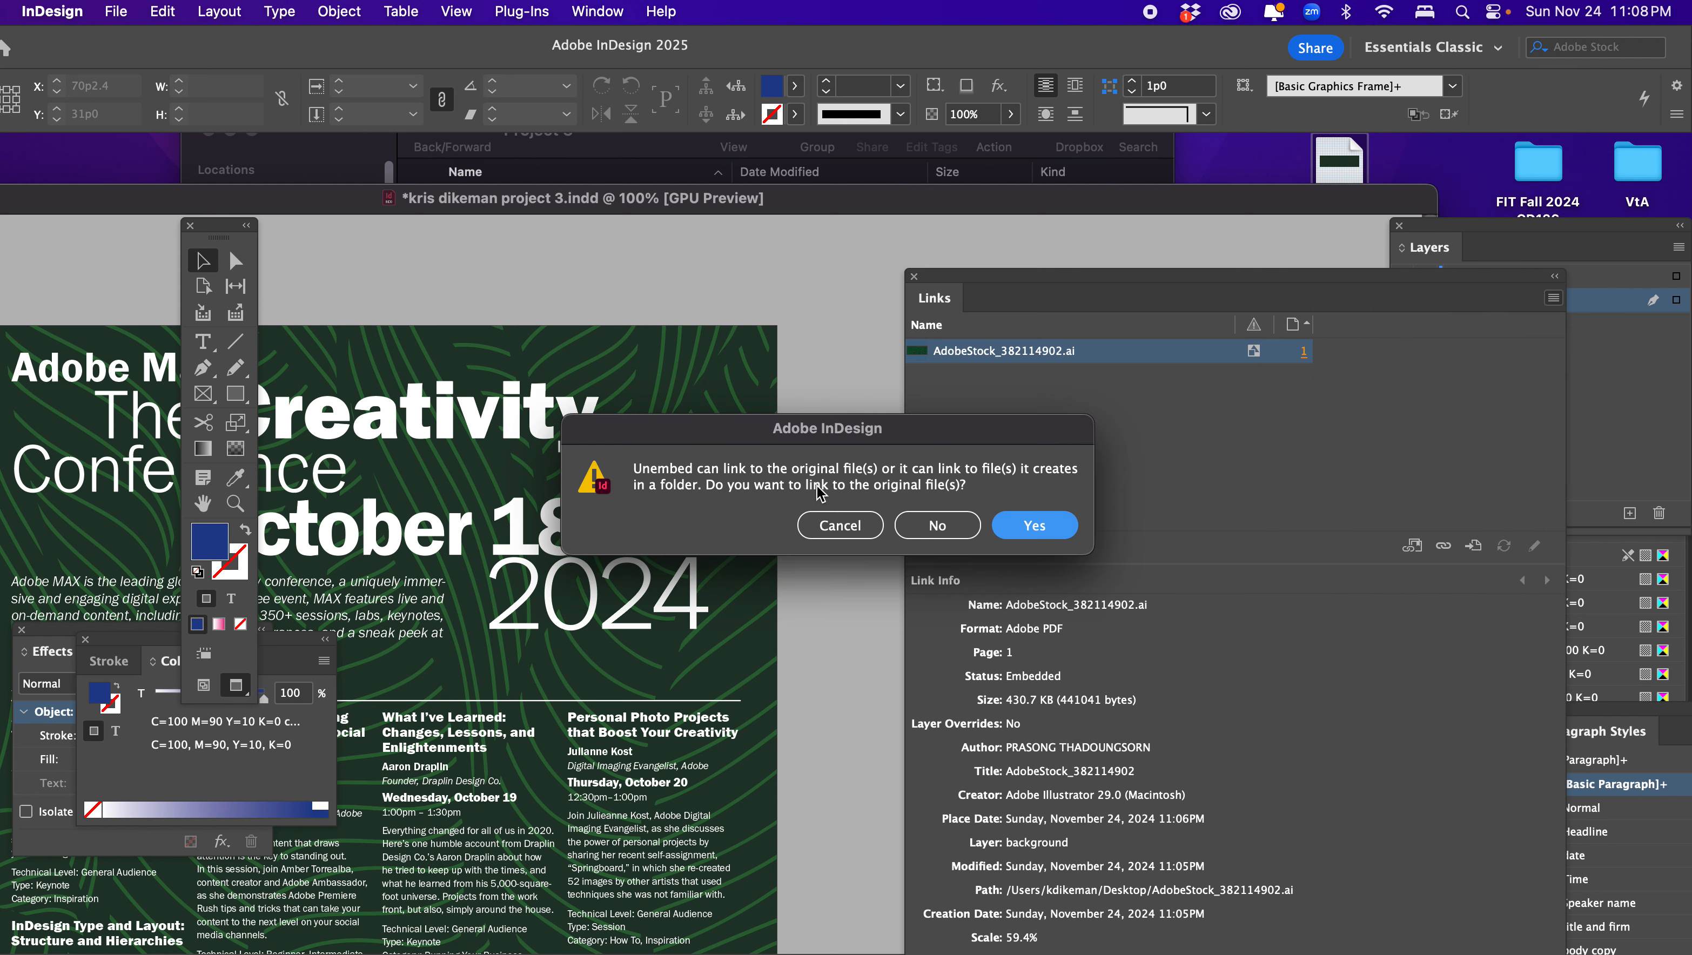
click(971, 543)
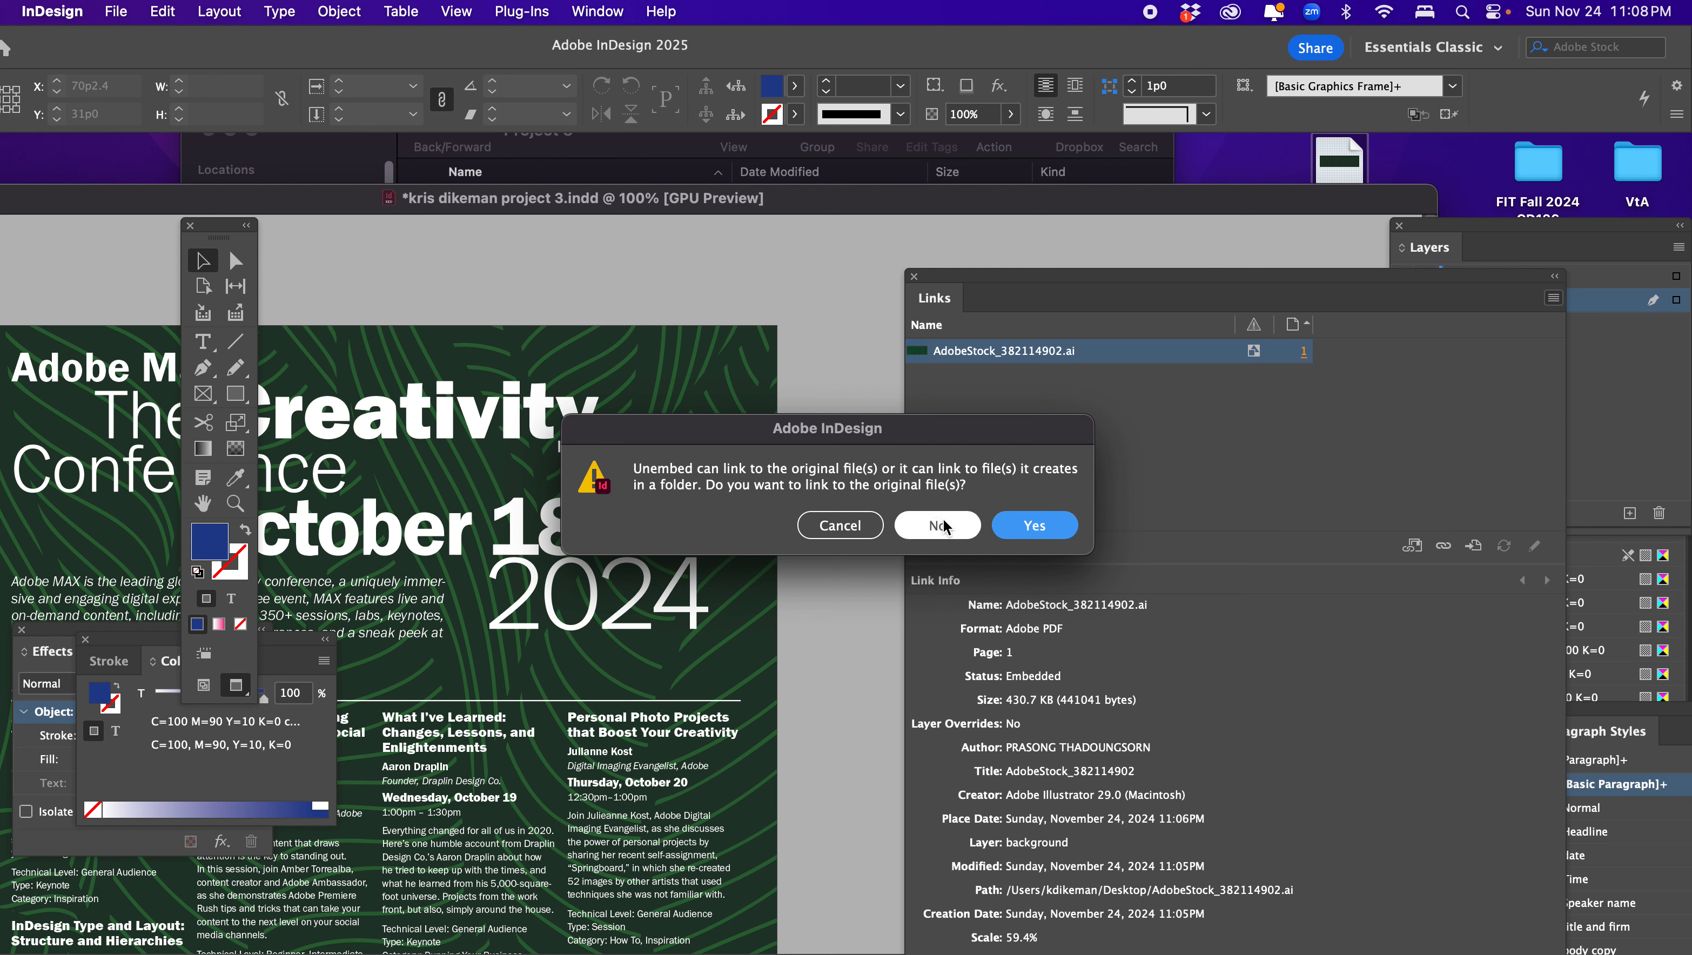
click(1035, 531)
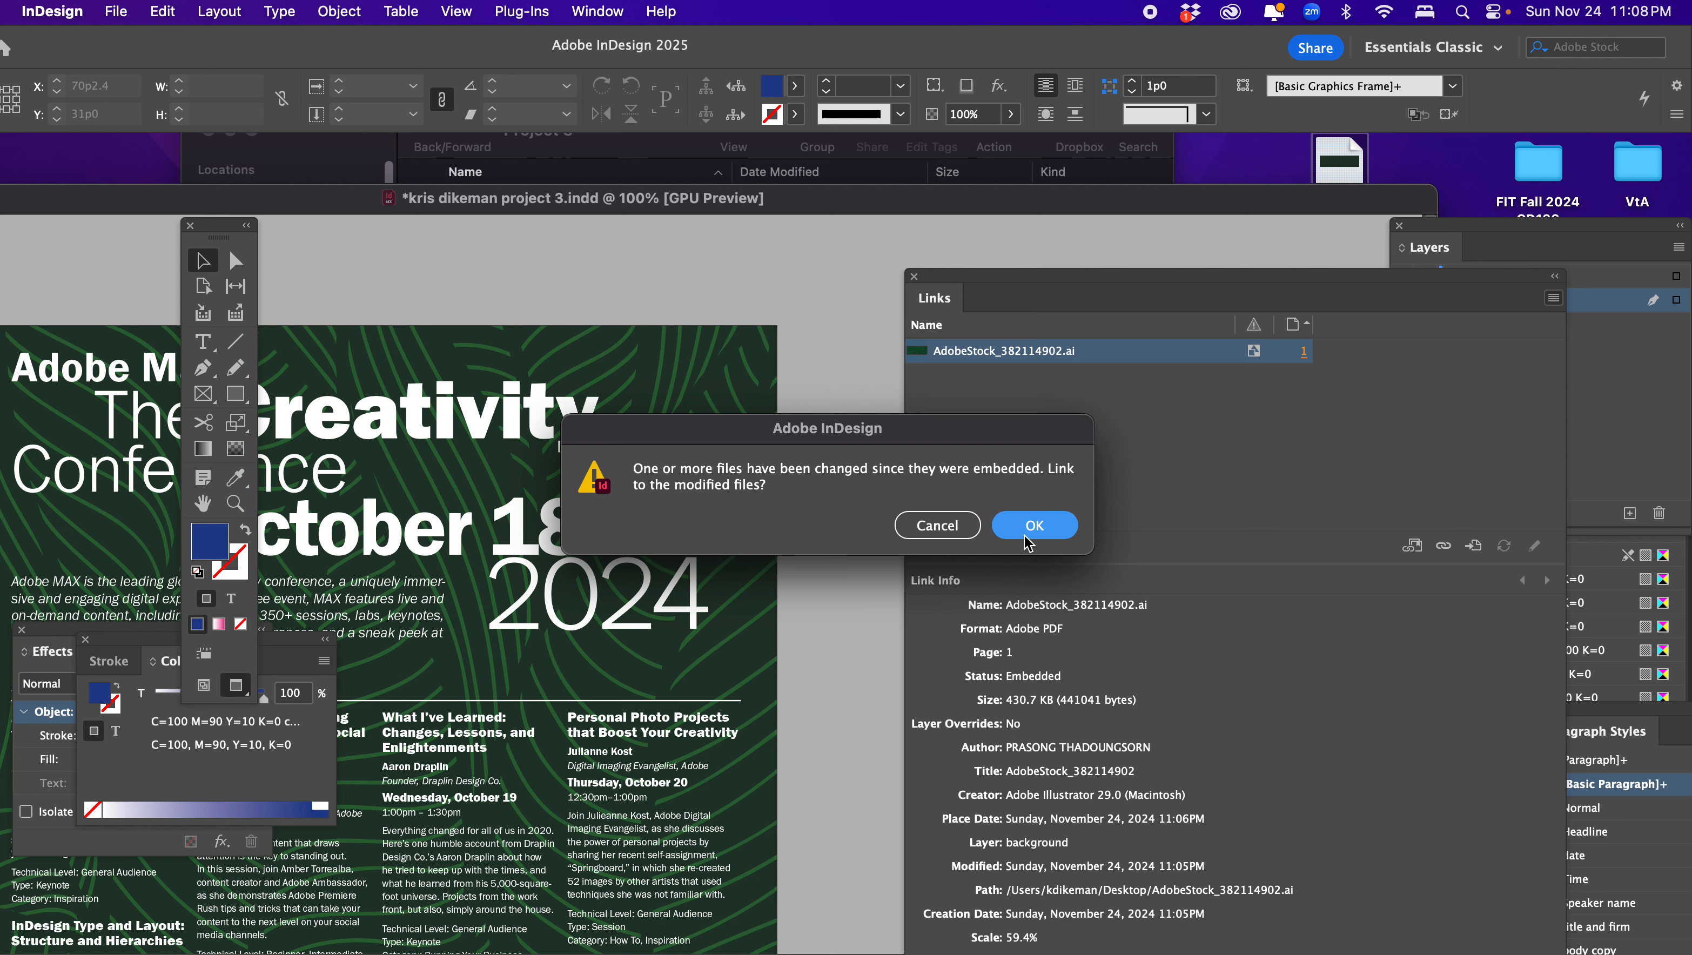
click(1033, 531)
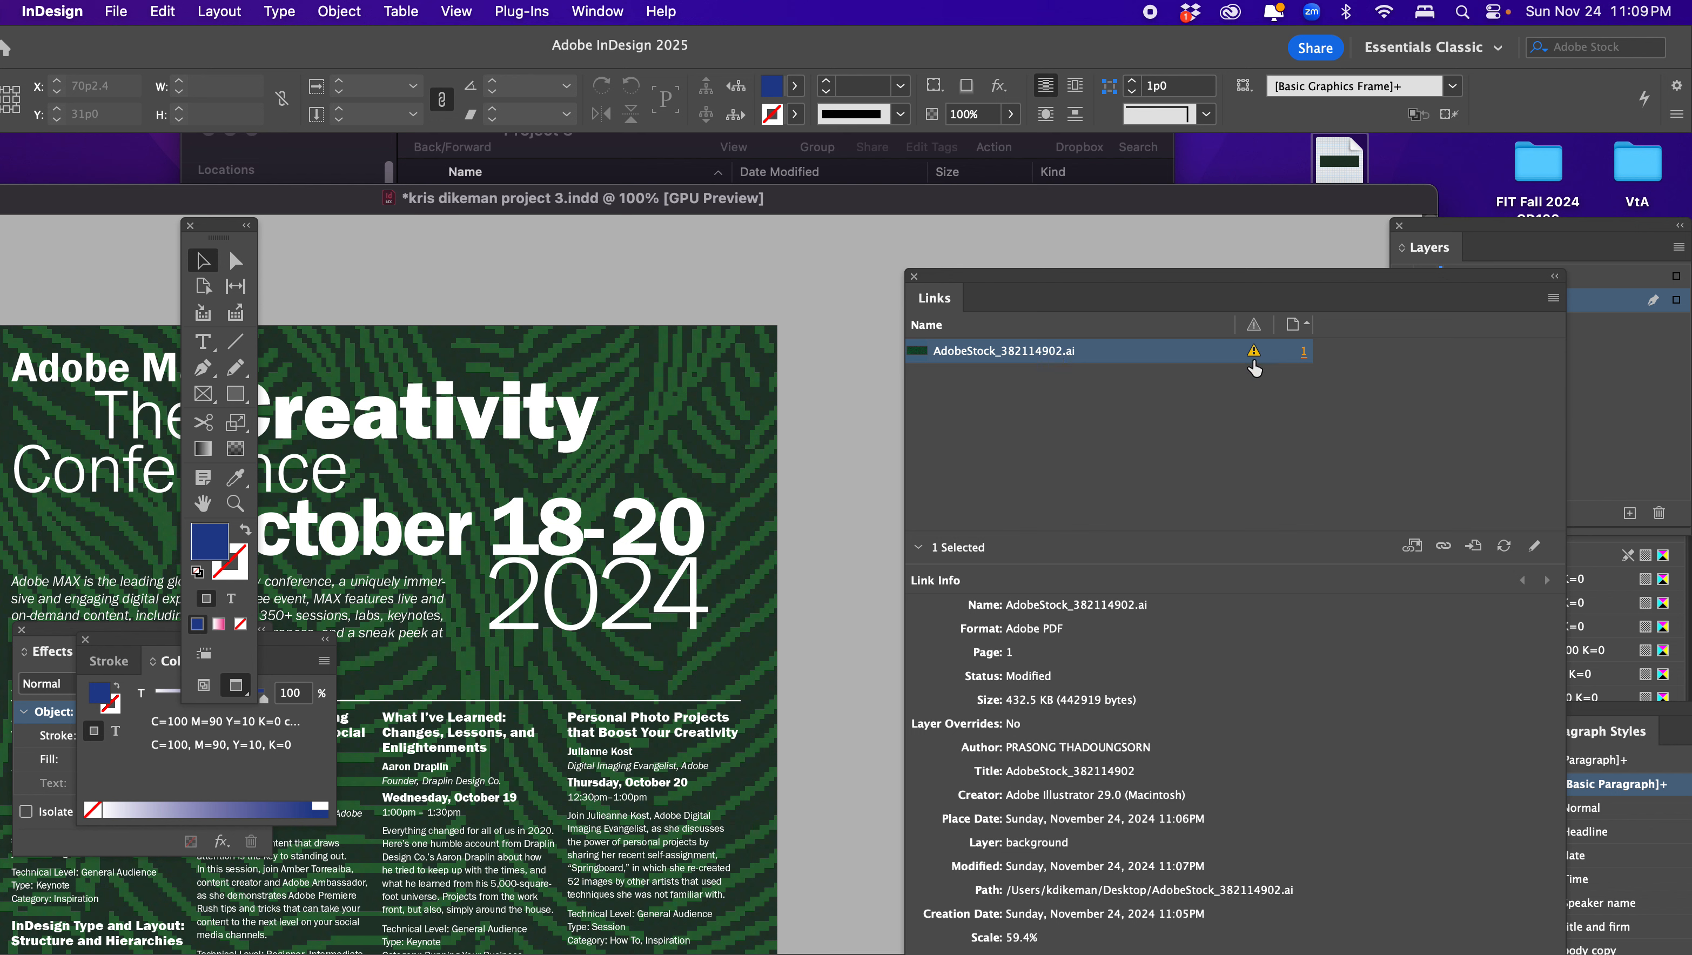
Update the modified AdobeStock_382114902.ai link so the poster background uses the recolored artwork
mouse_move(1255, 367)
click(1552, 301)
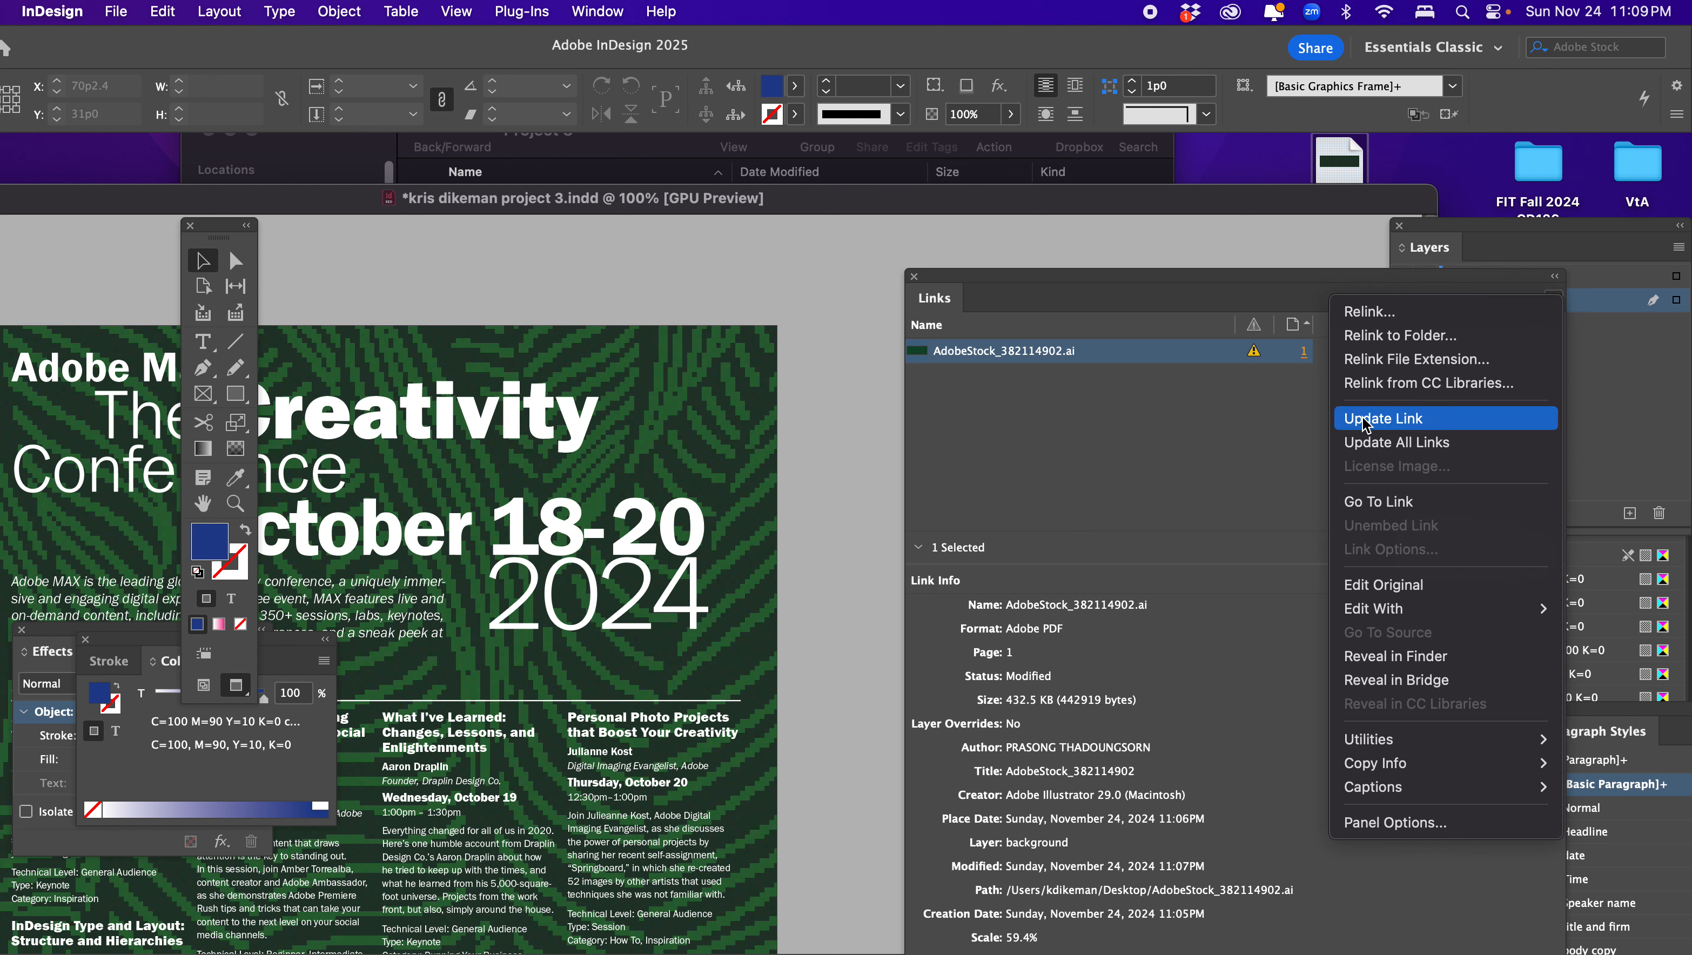
click(1382, 420)
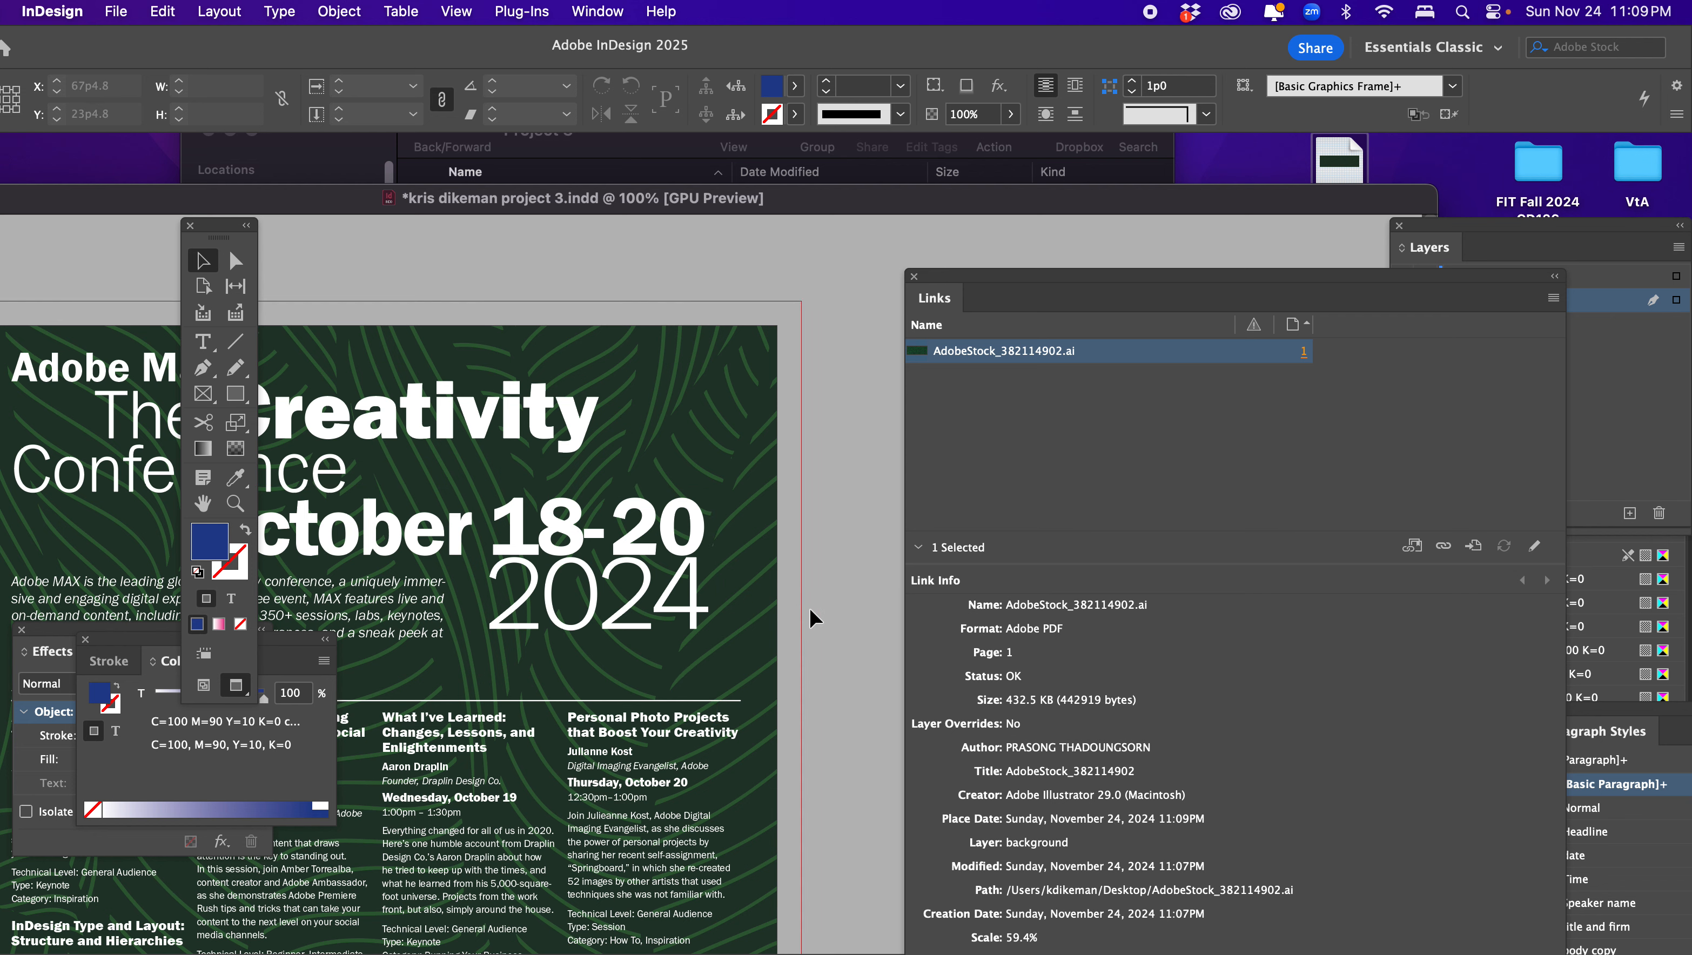
click(838, 605)
Show the whole poster at 50%, move the Links panel out of the way, and place the Layers panel beside the page
key(super+minus)
key(super+minus)
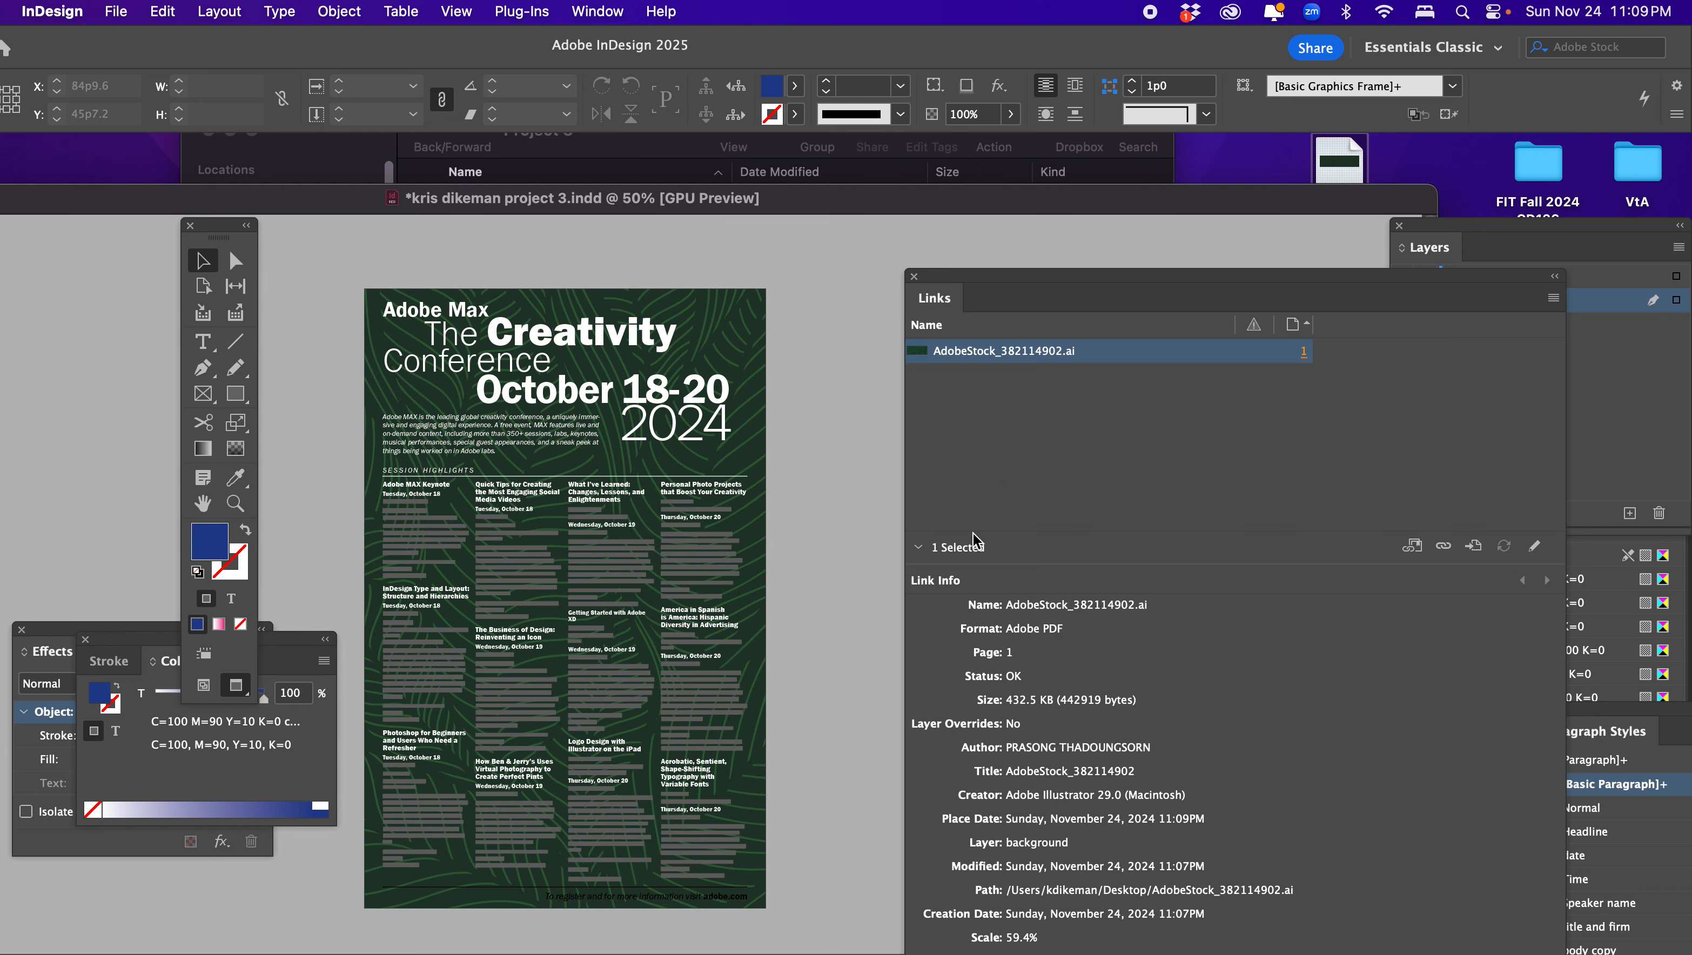
drag(949, 276, 1080, 583)
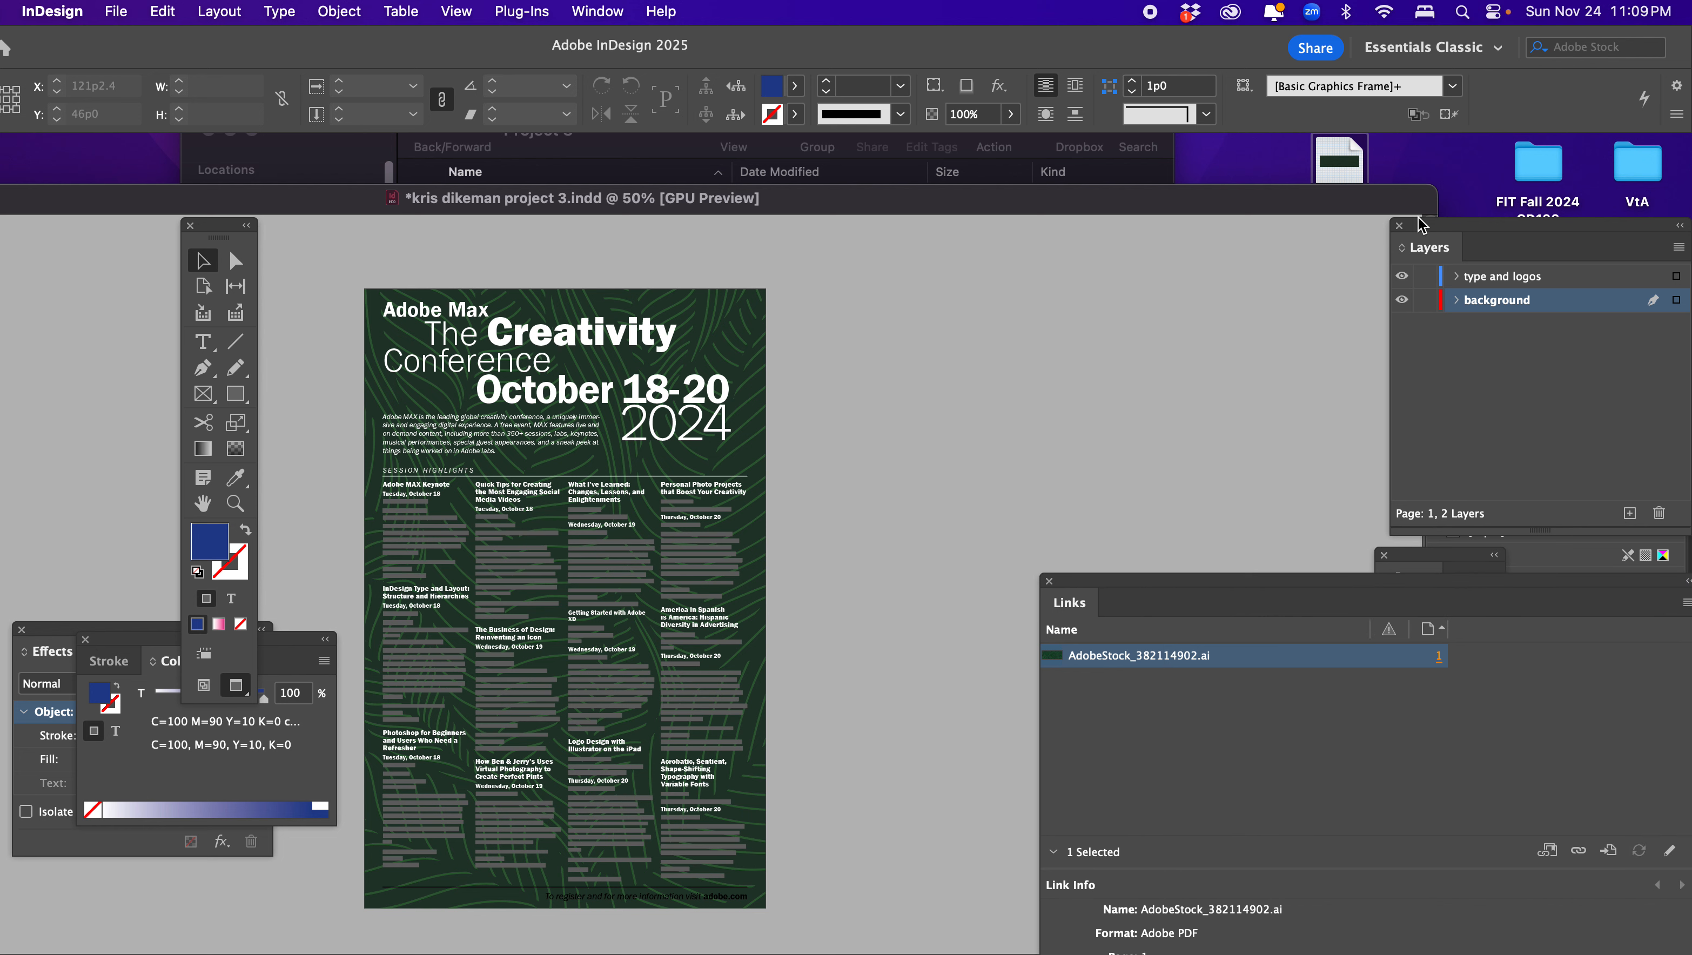
drag(1427, 224, 909, 263)
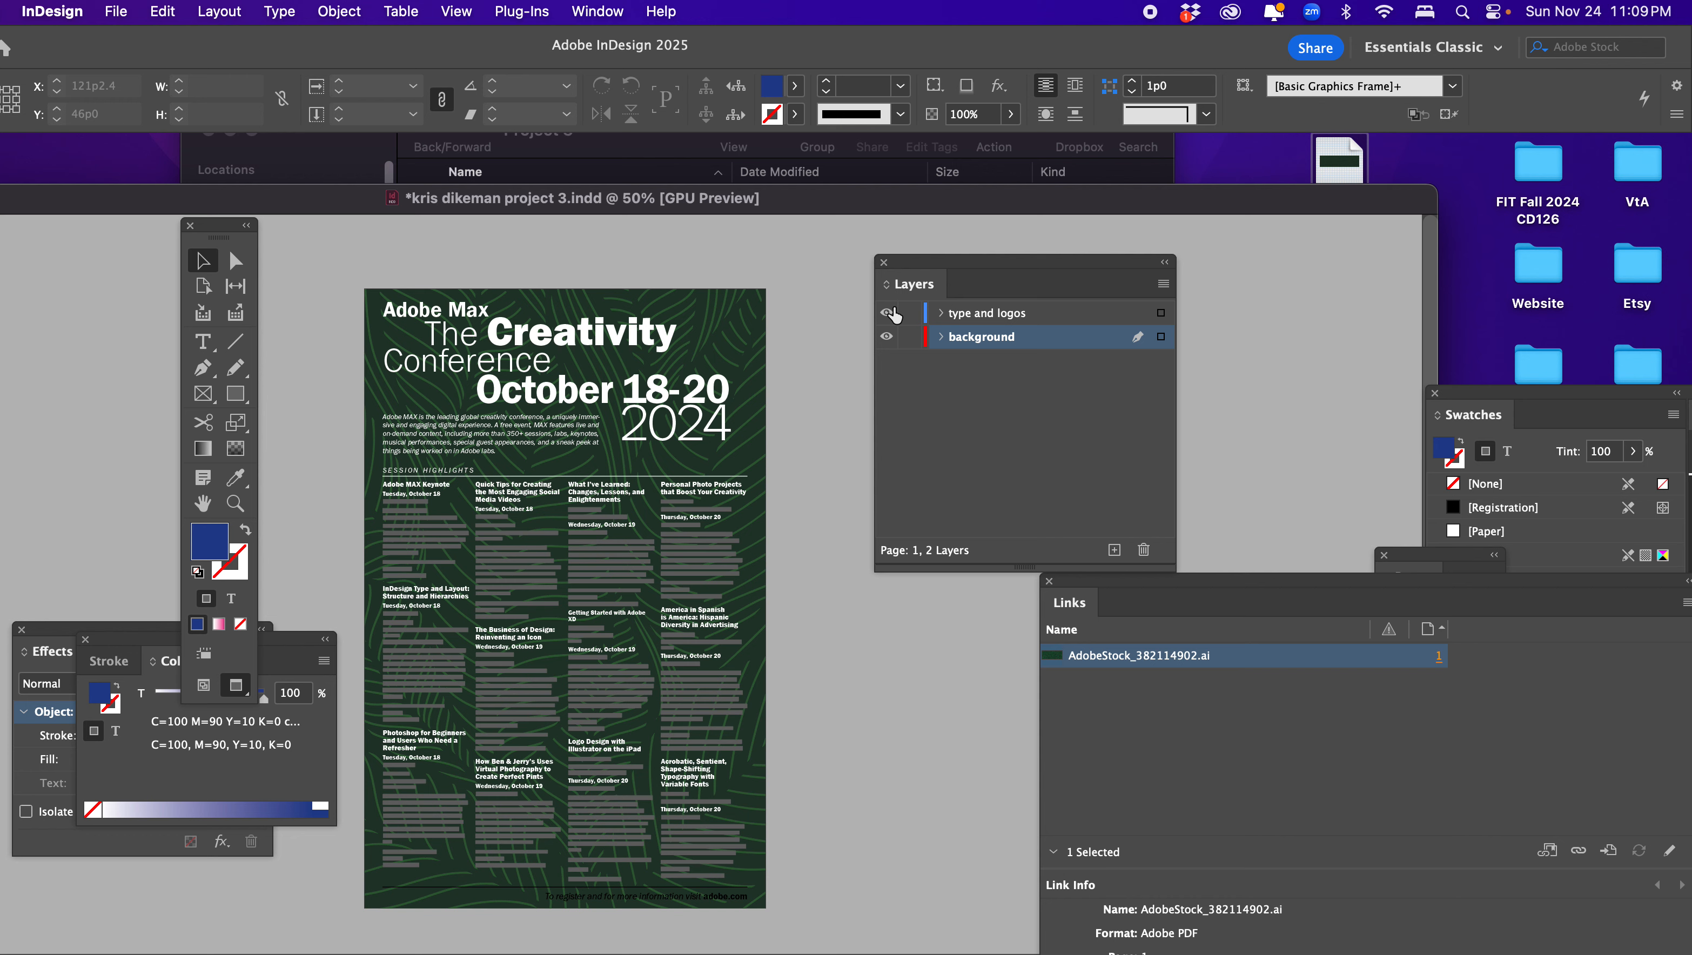
Check the session text against the leaf pattern up close, and hide the type and logos layer
click(235, 503)
click(589, 591)
click(589, 591)
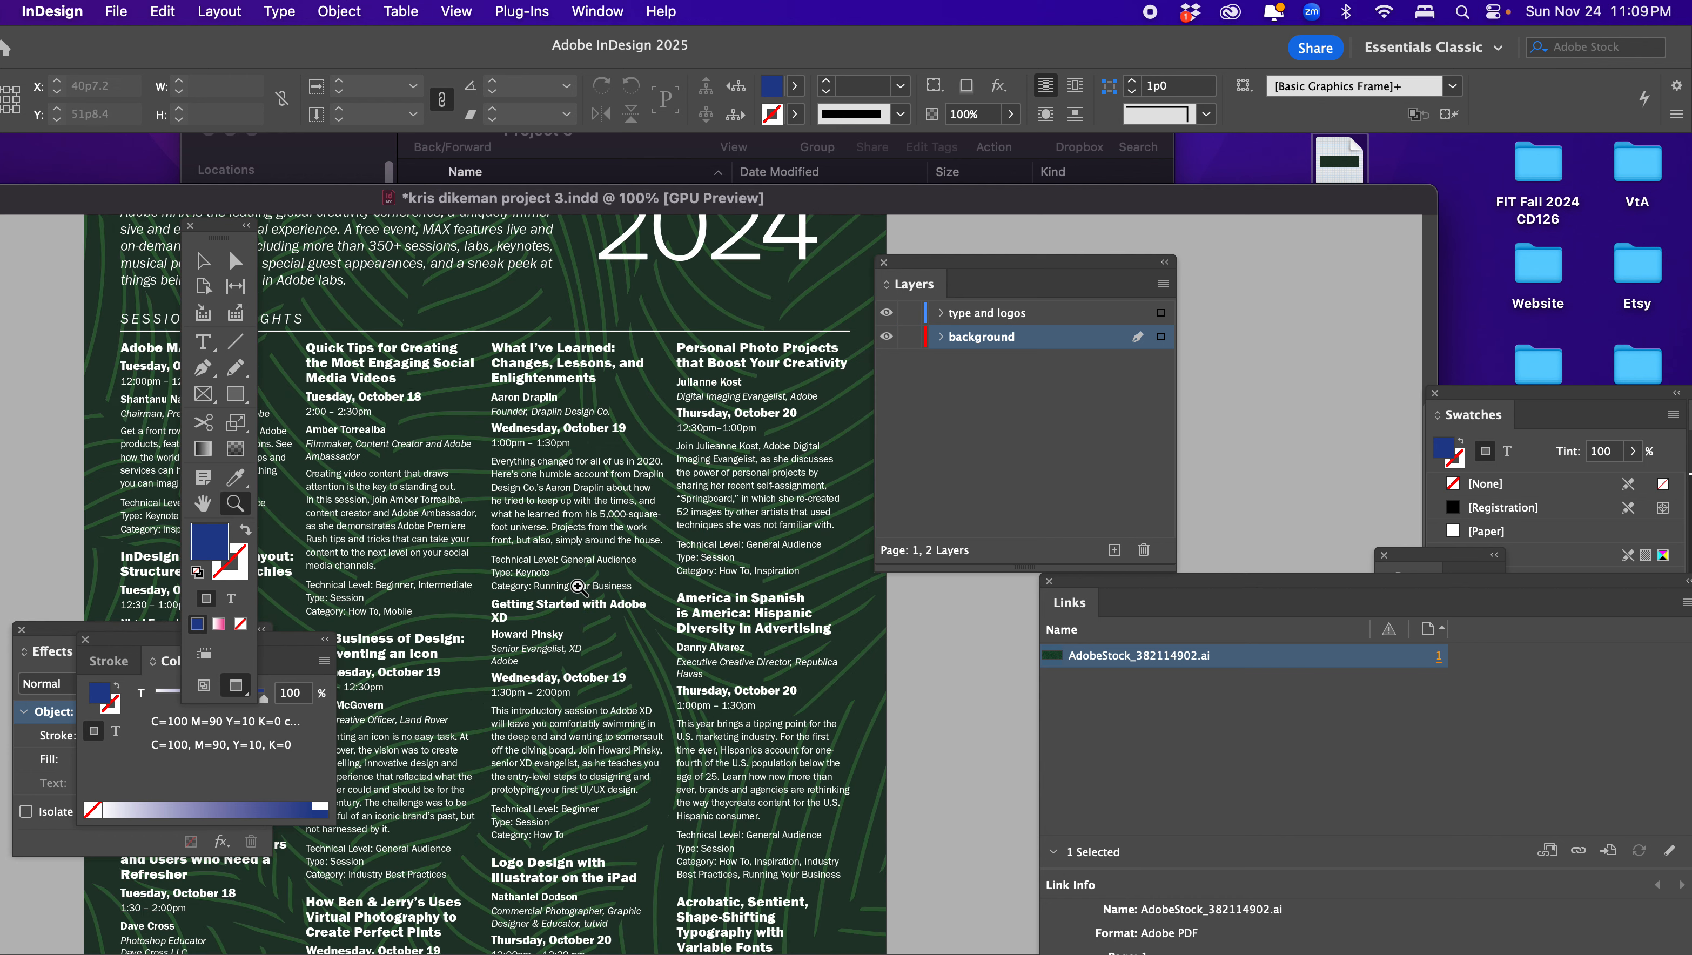
click(579, 588)
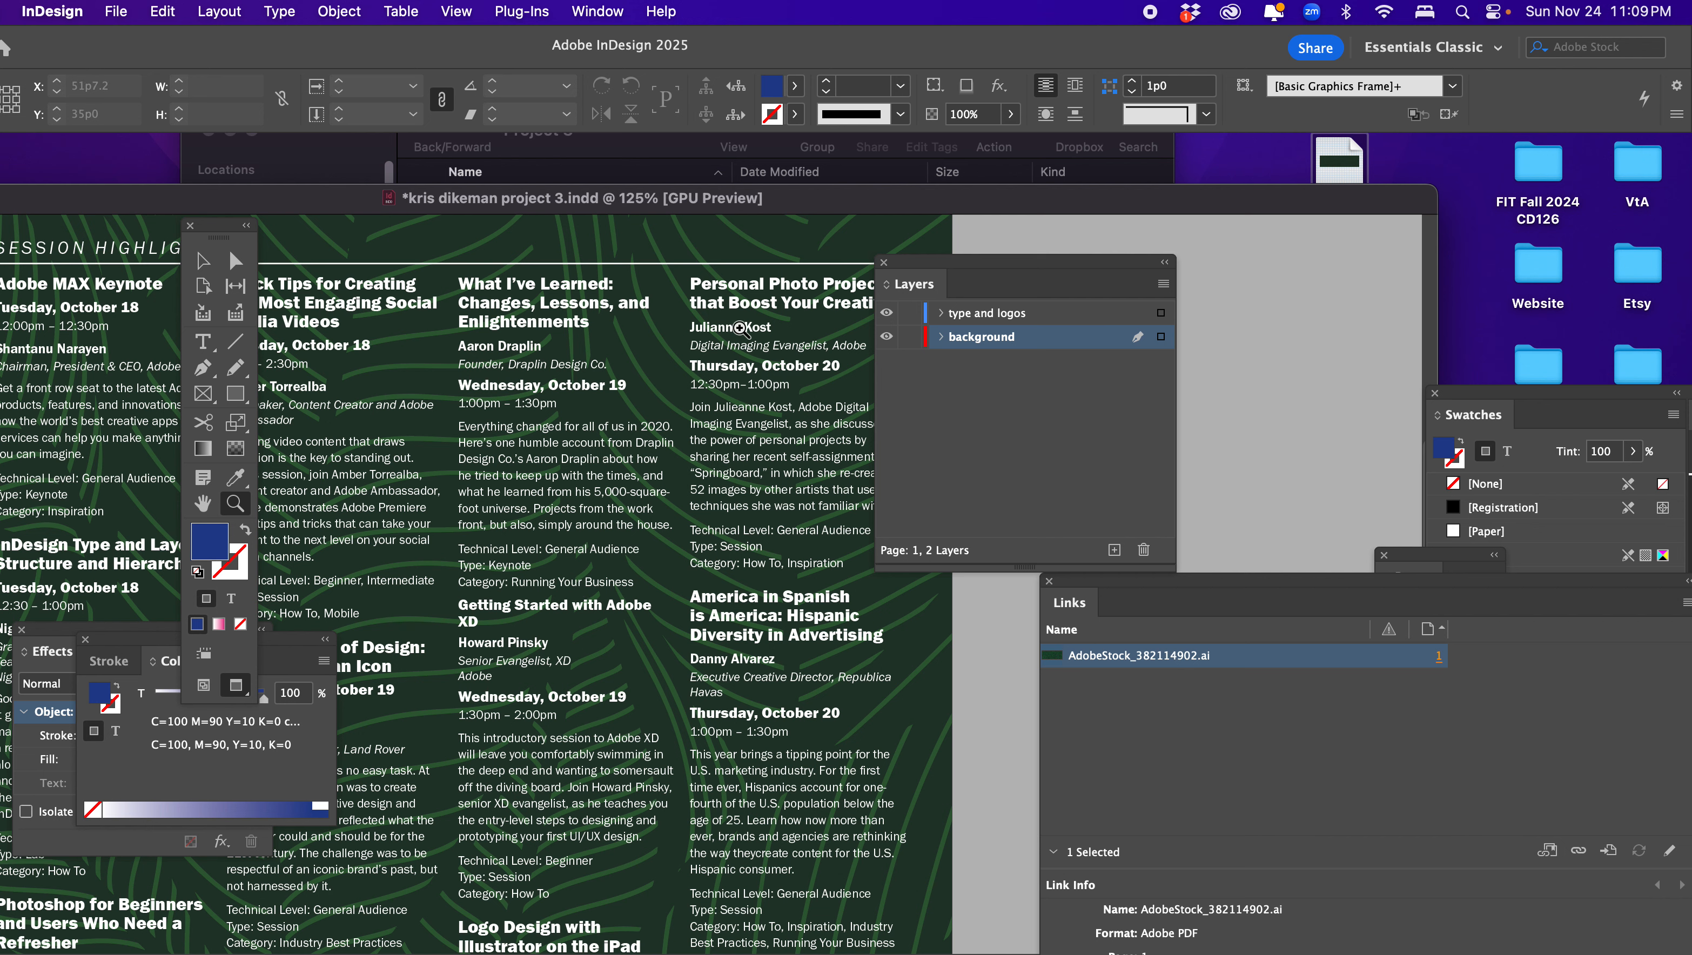
click(886, 312)
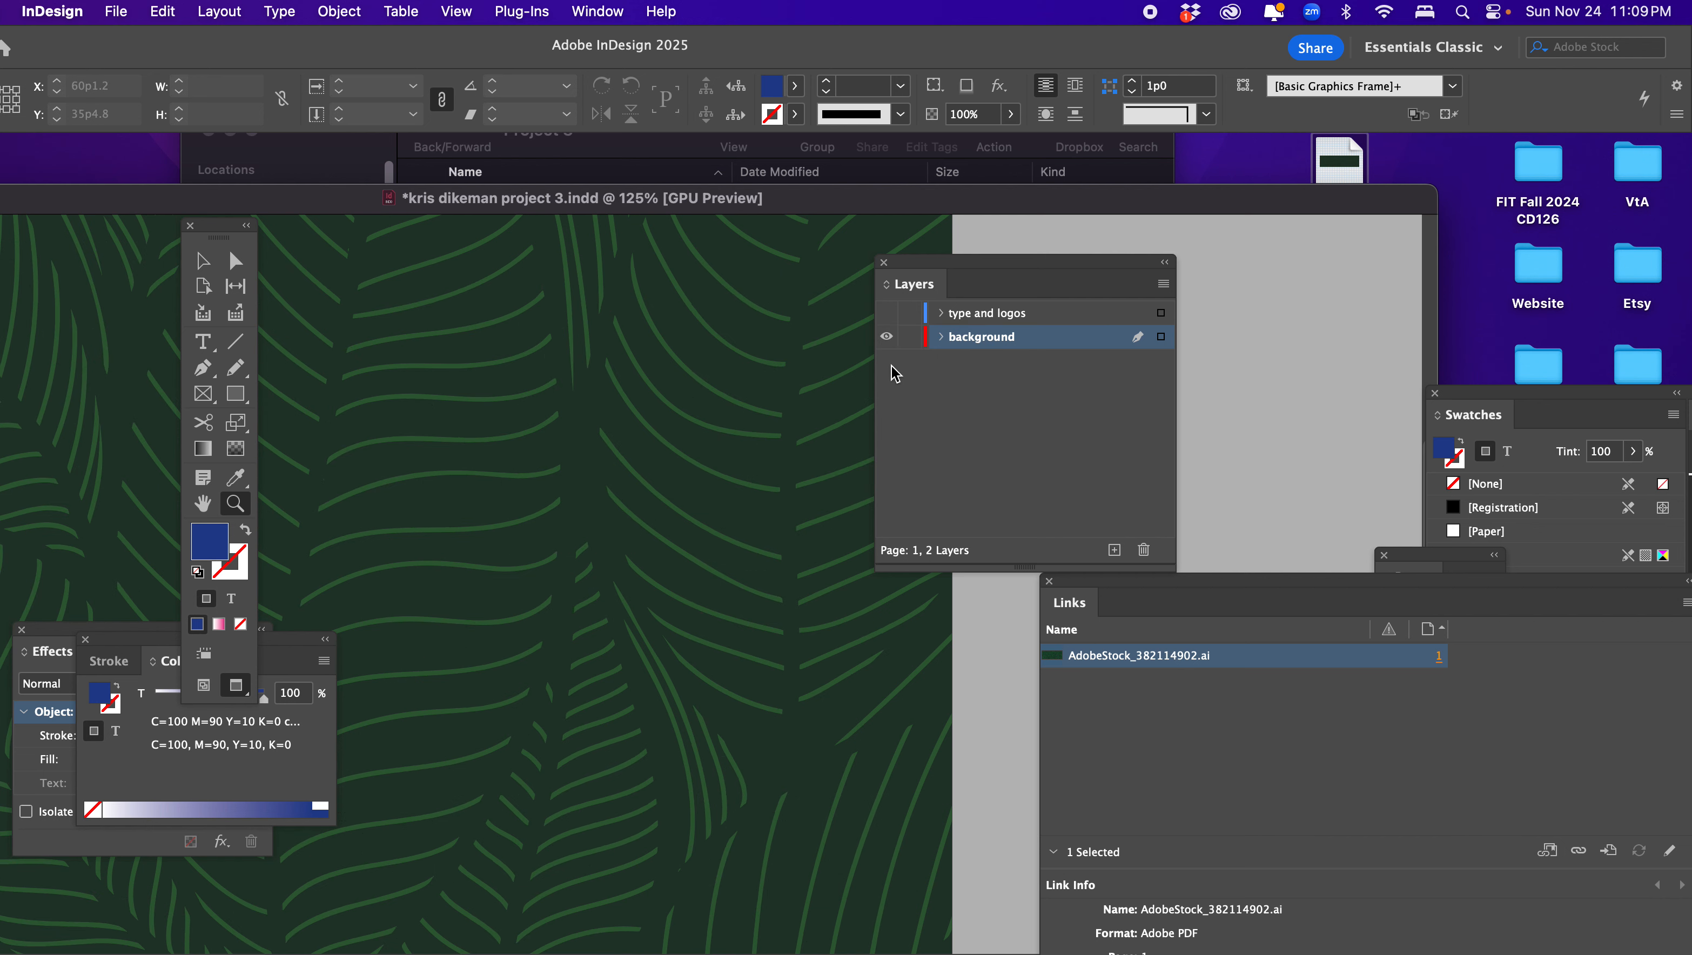
key(super+0)
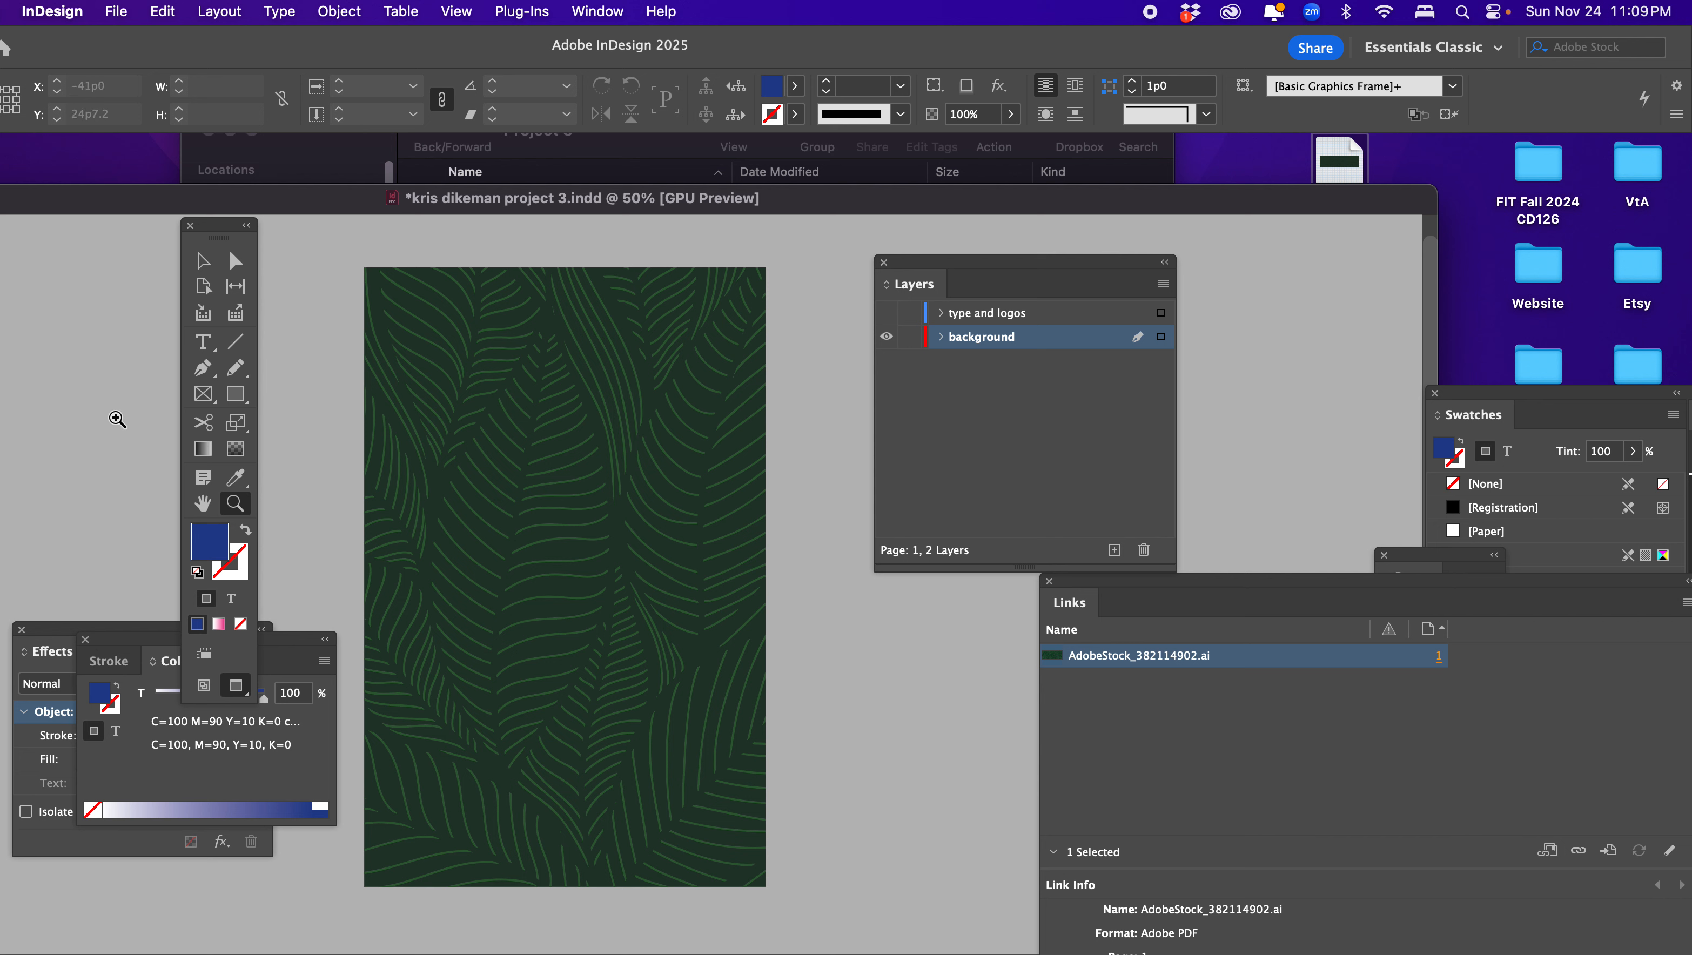
Draw a rectangle frame about 68p2.4 by 103p7.2 over the whole page and fill it with green #24a05c
click(203, 393)
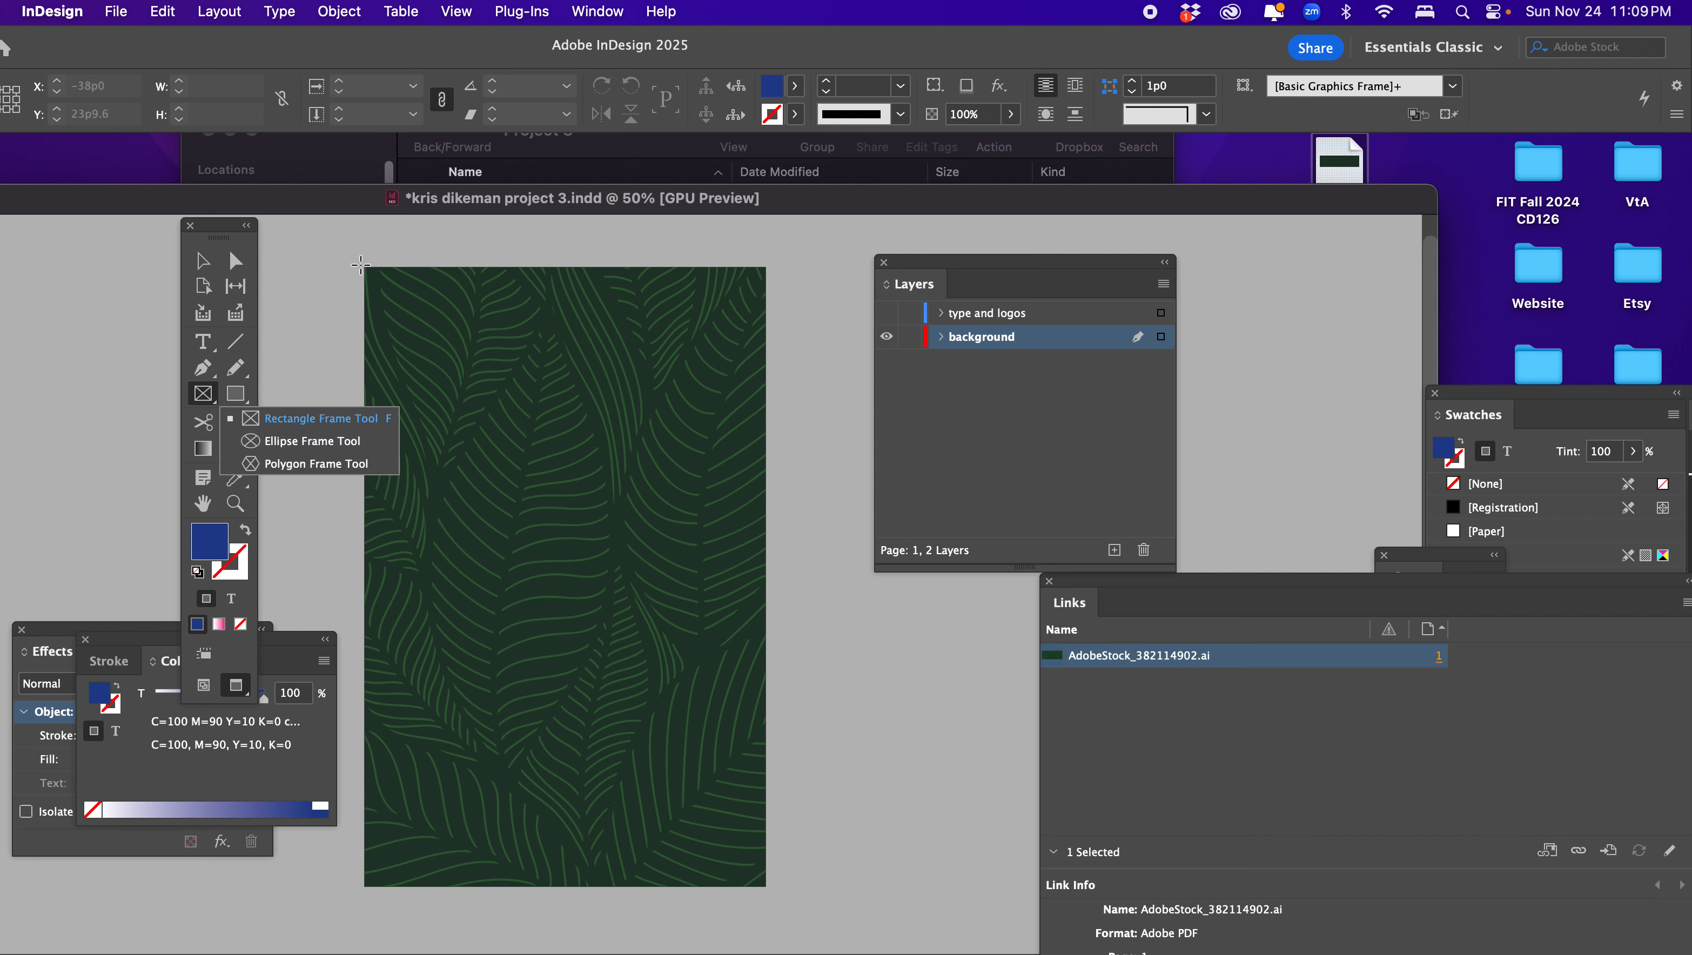
drag(360, 265, 775, 895)
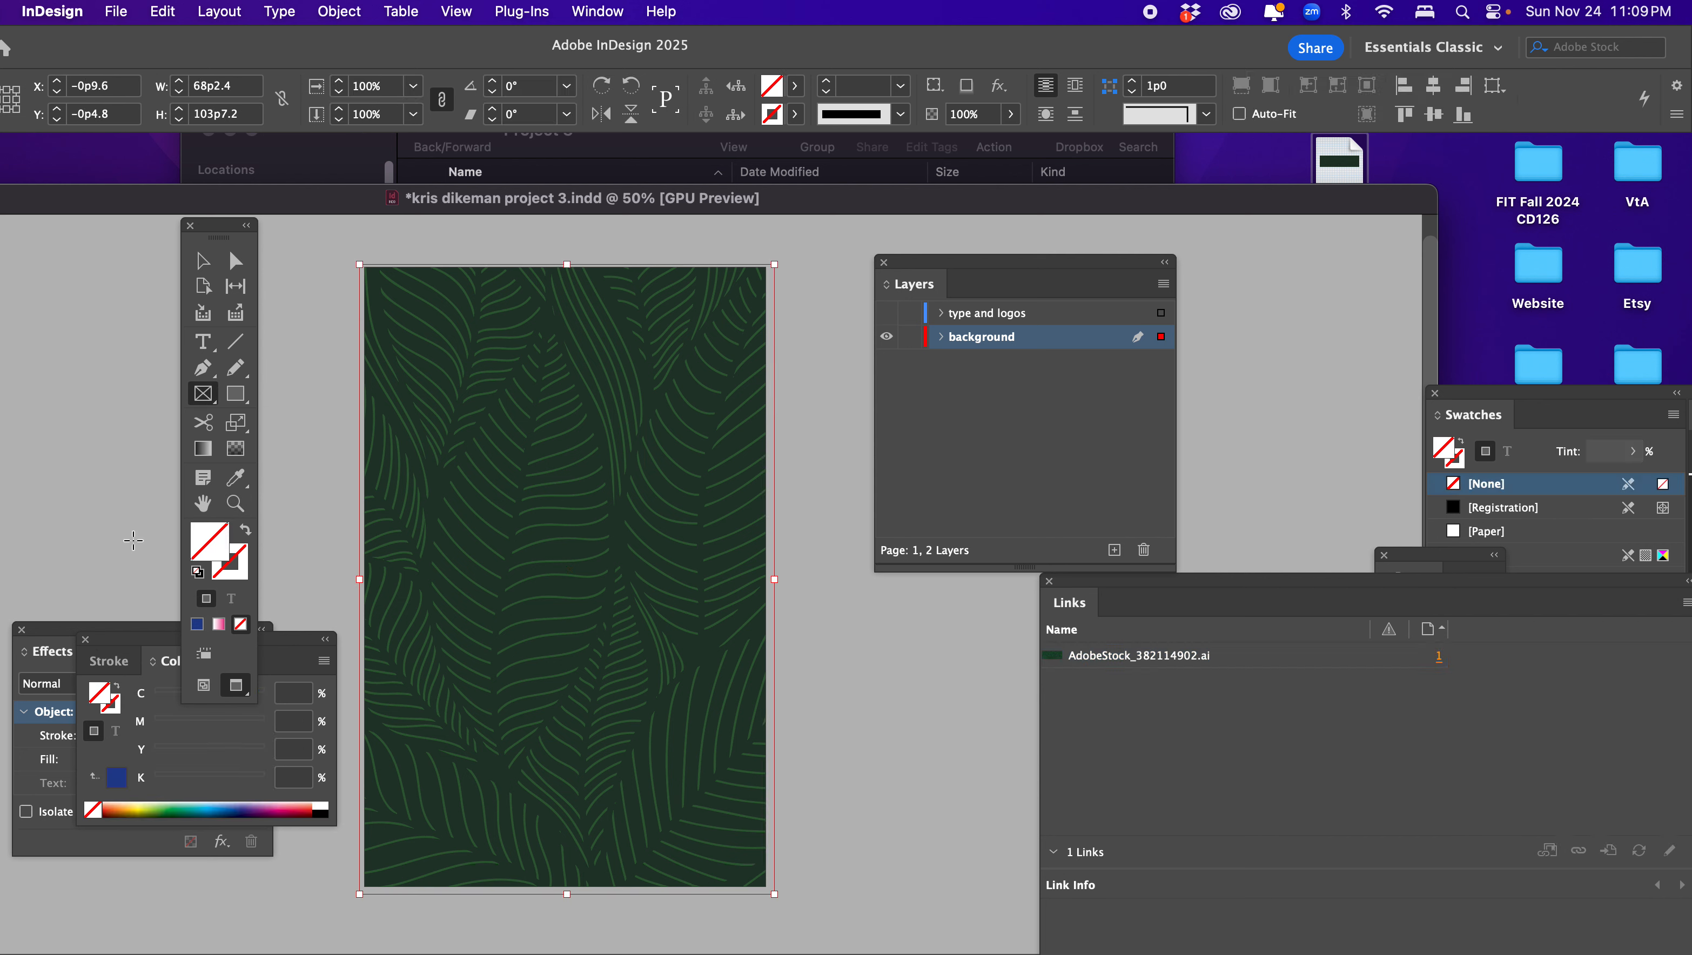
double_click(219, 548)
drag(587, 503, 644, 473)
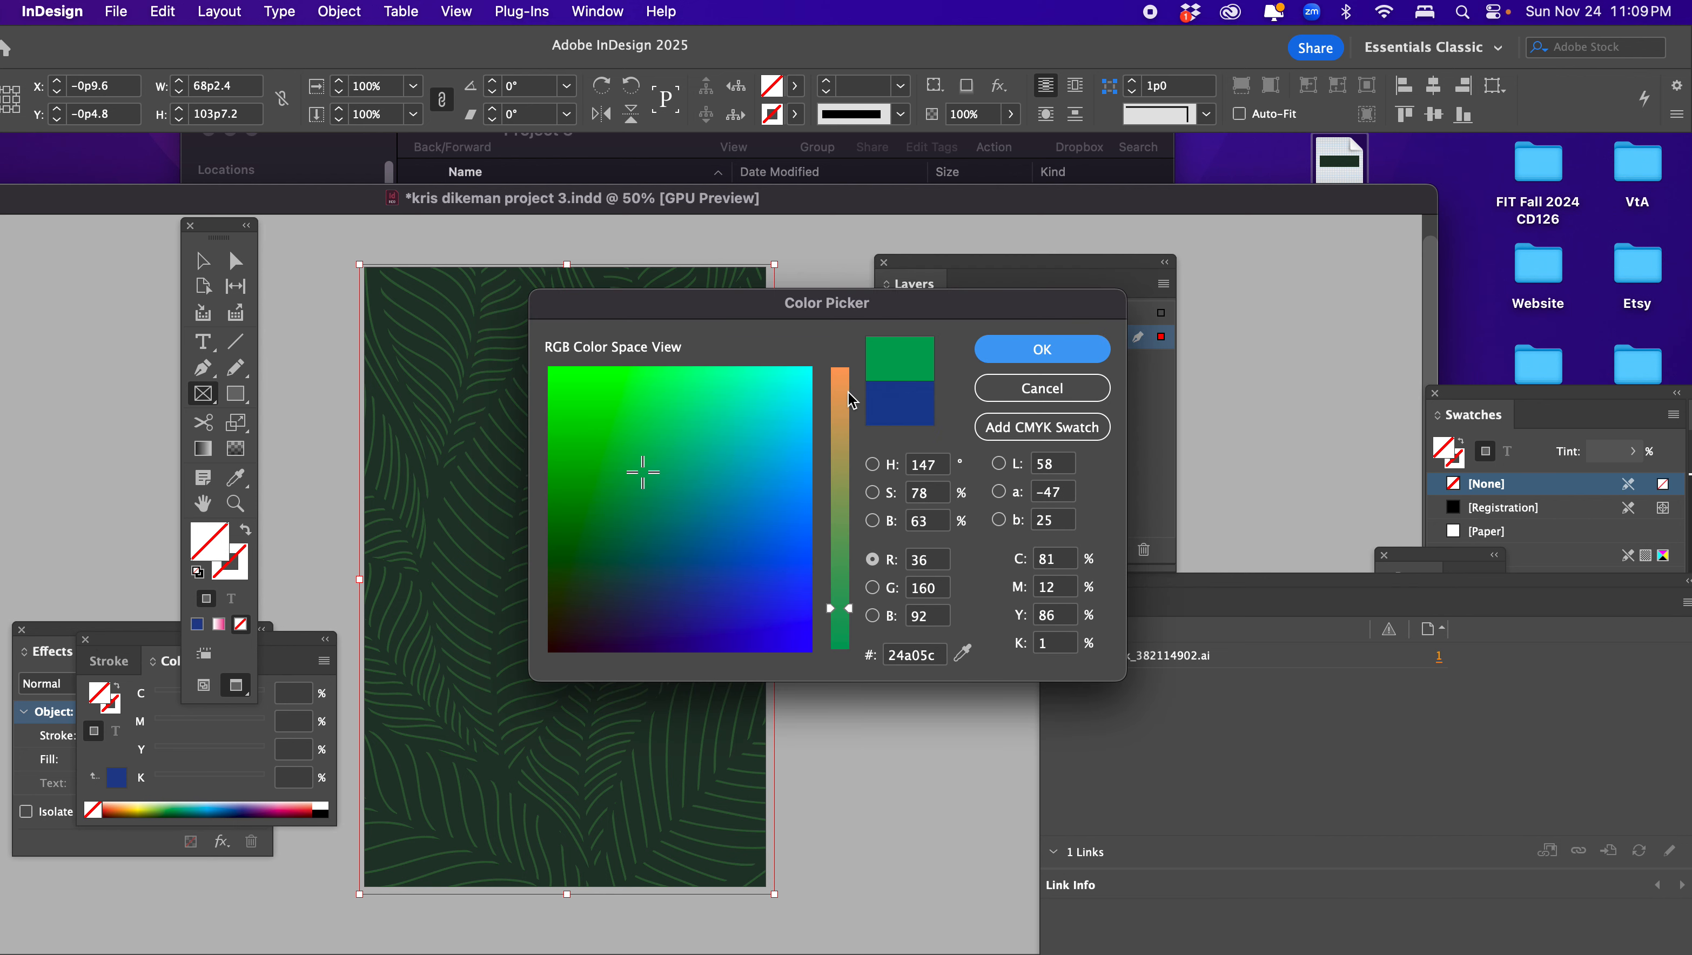
click(1025, 349)
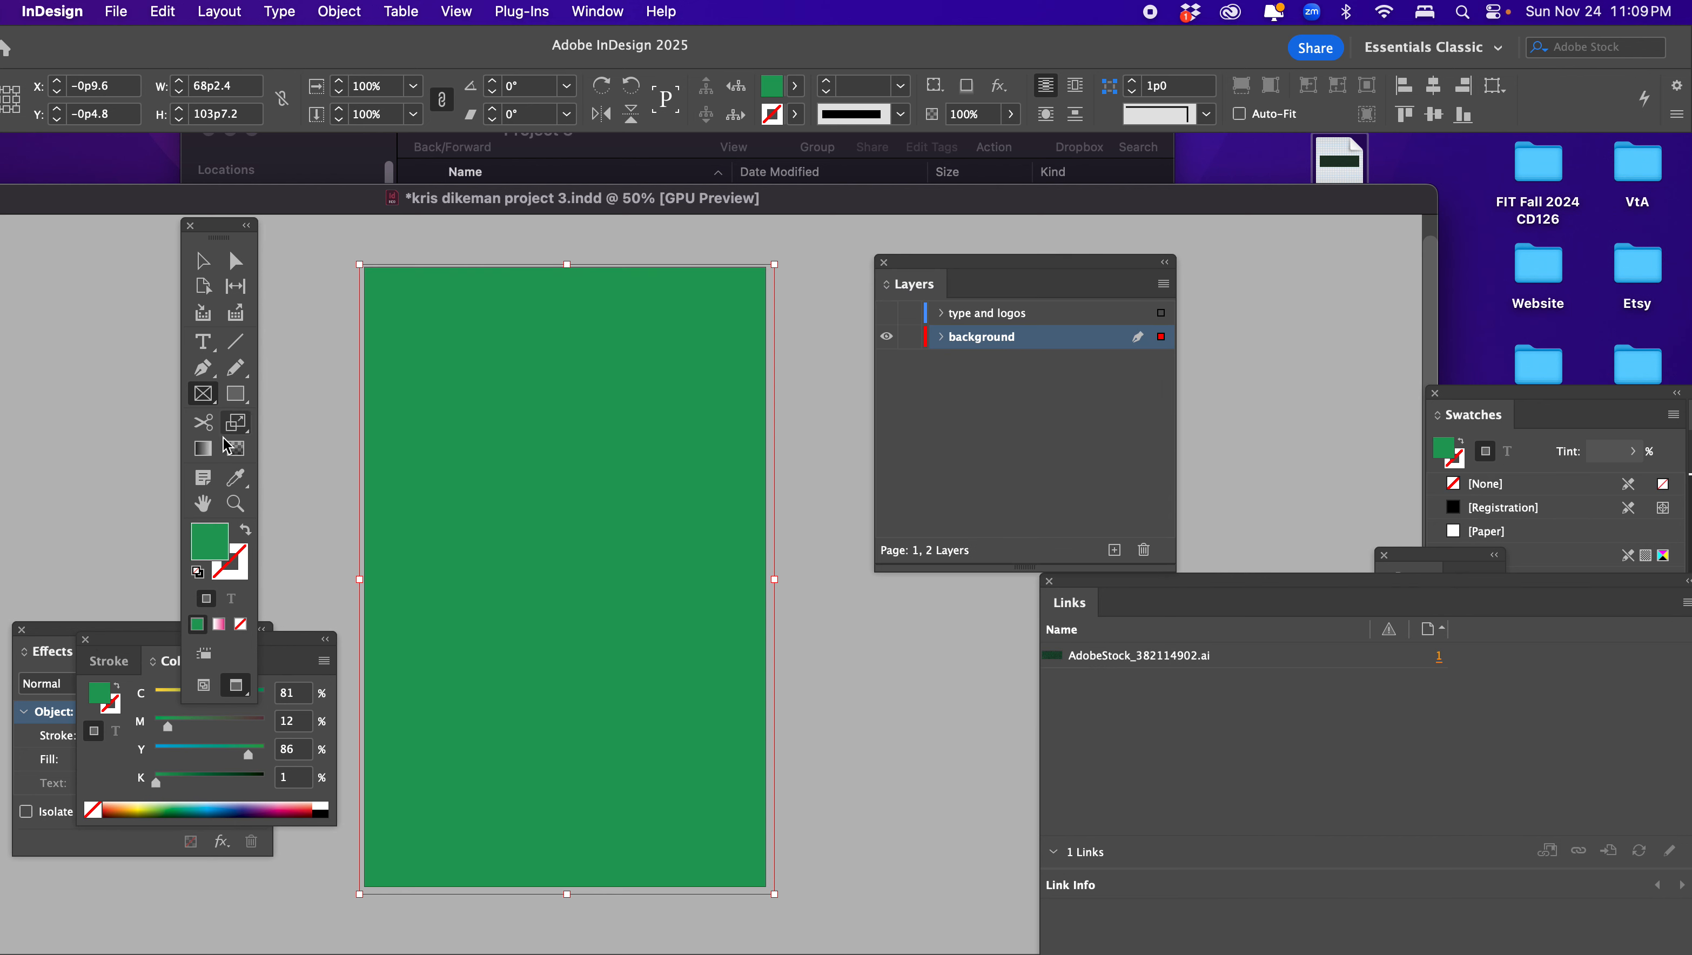
Apply a vertical gradient feather to the green rectangle, fading it out toward the bottom of the page
click(235, 450)
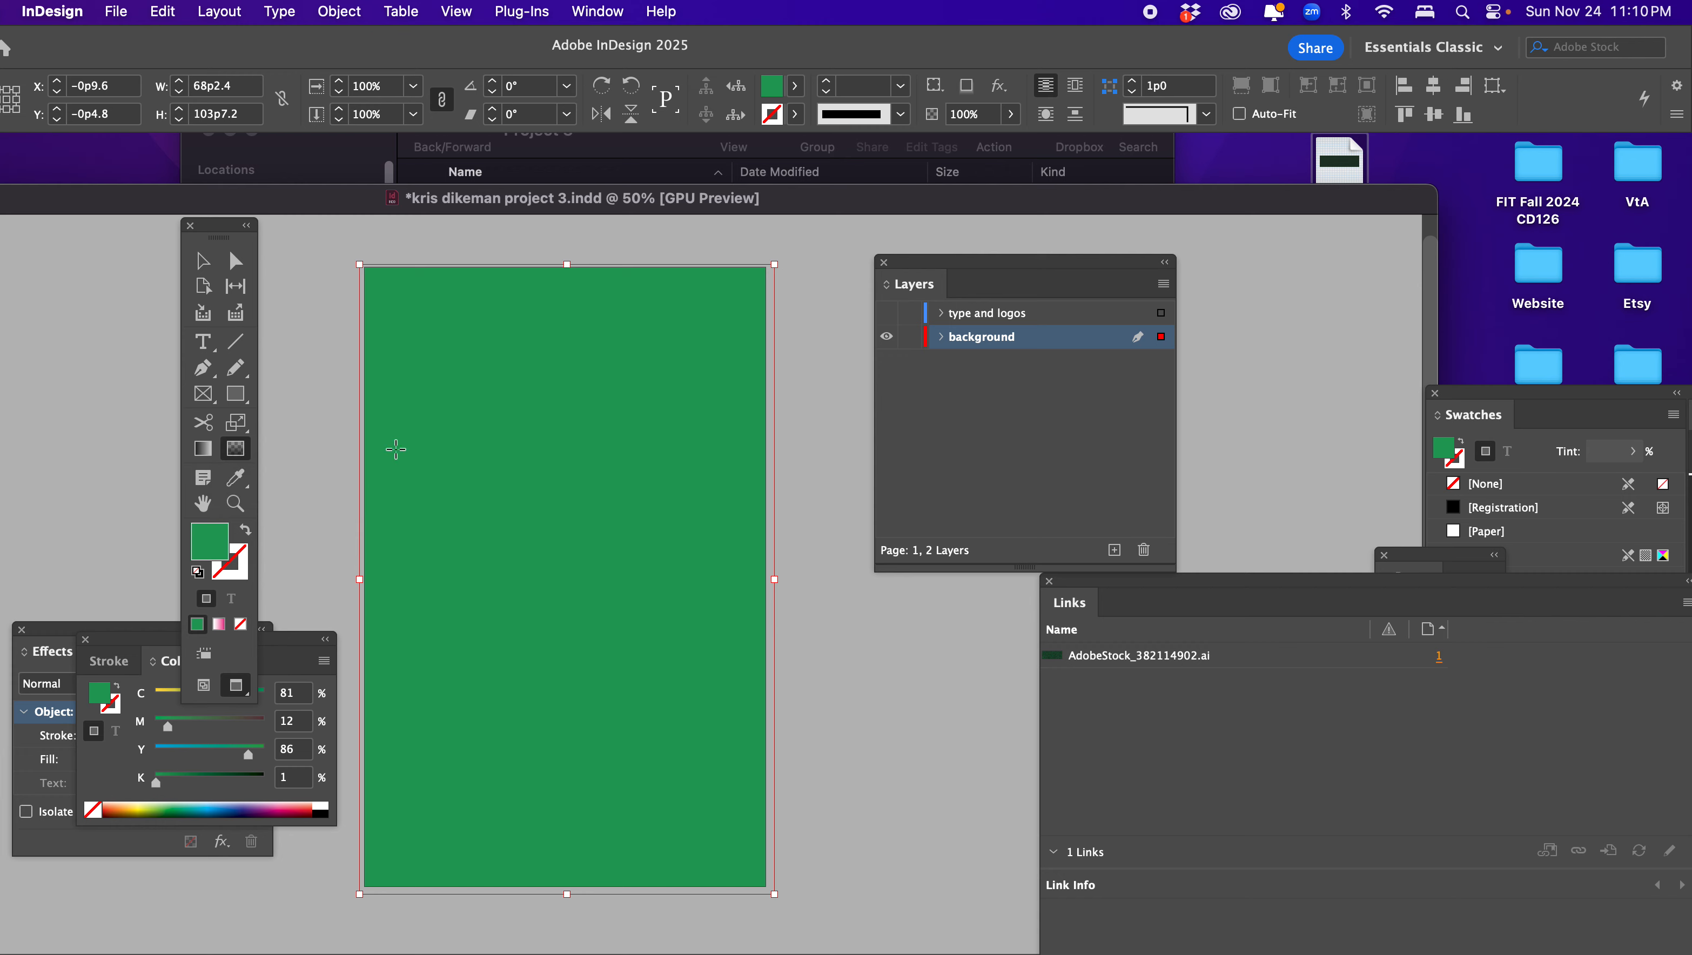
drag(583, 311, 596, 829)
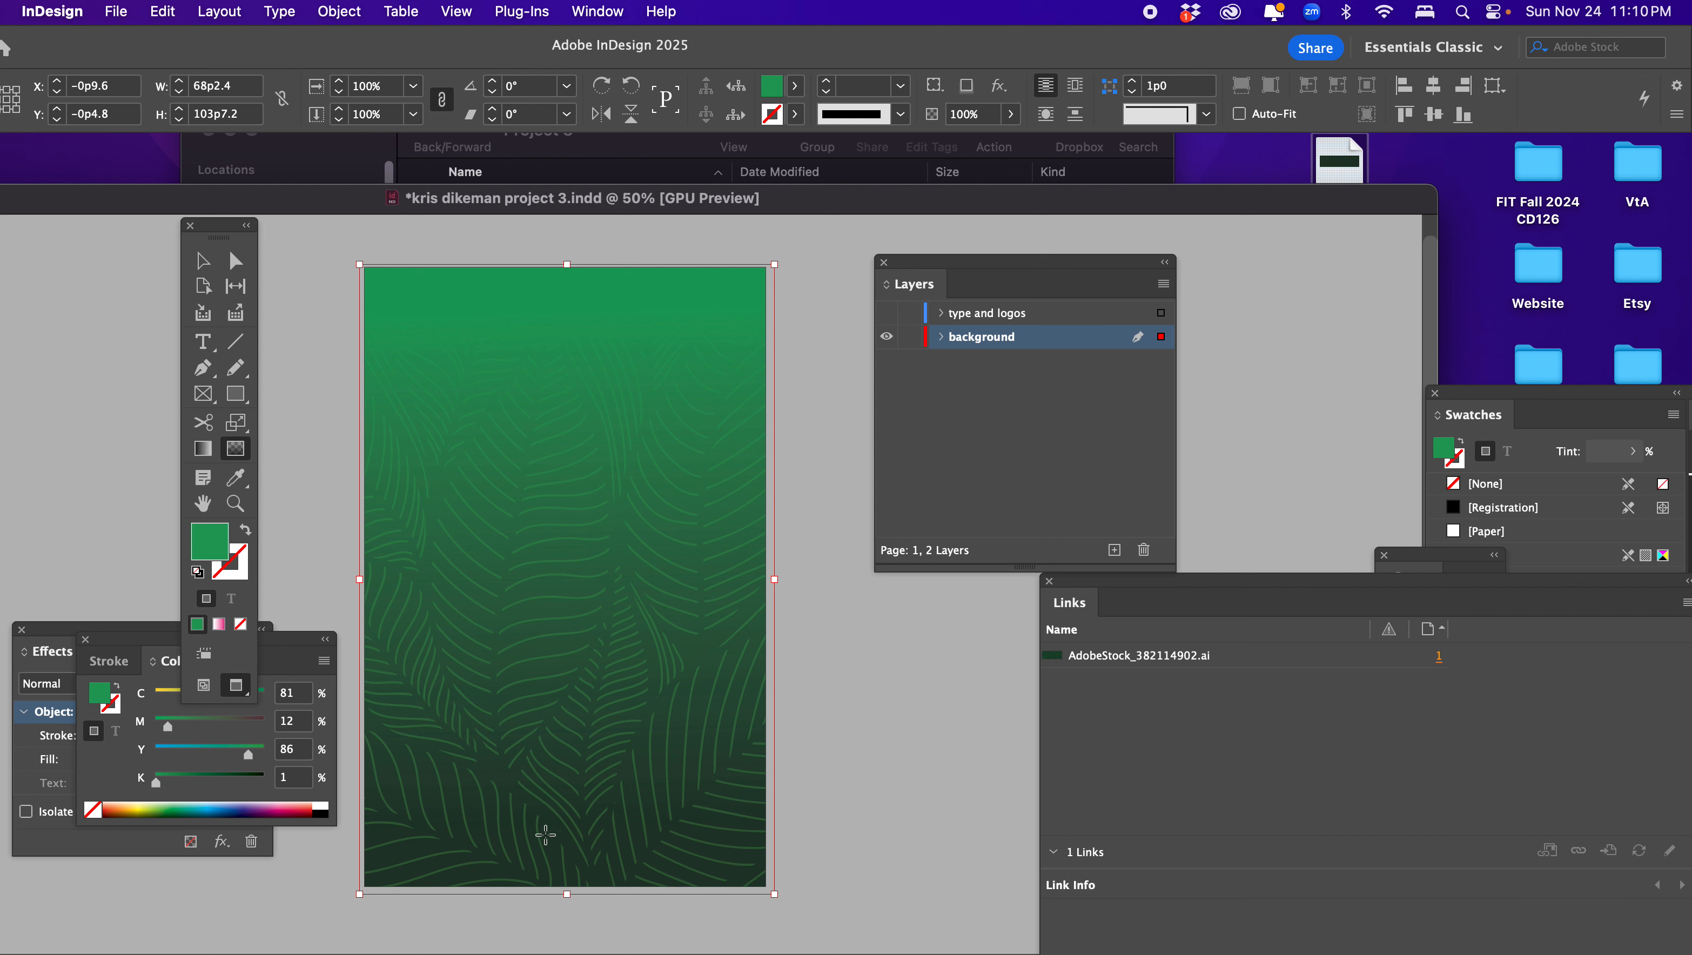
Try the Multiply blend mode on the green rectangle and settle on Overlay
click(597, 12)
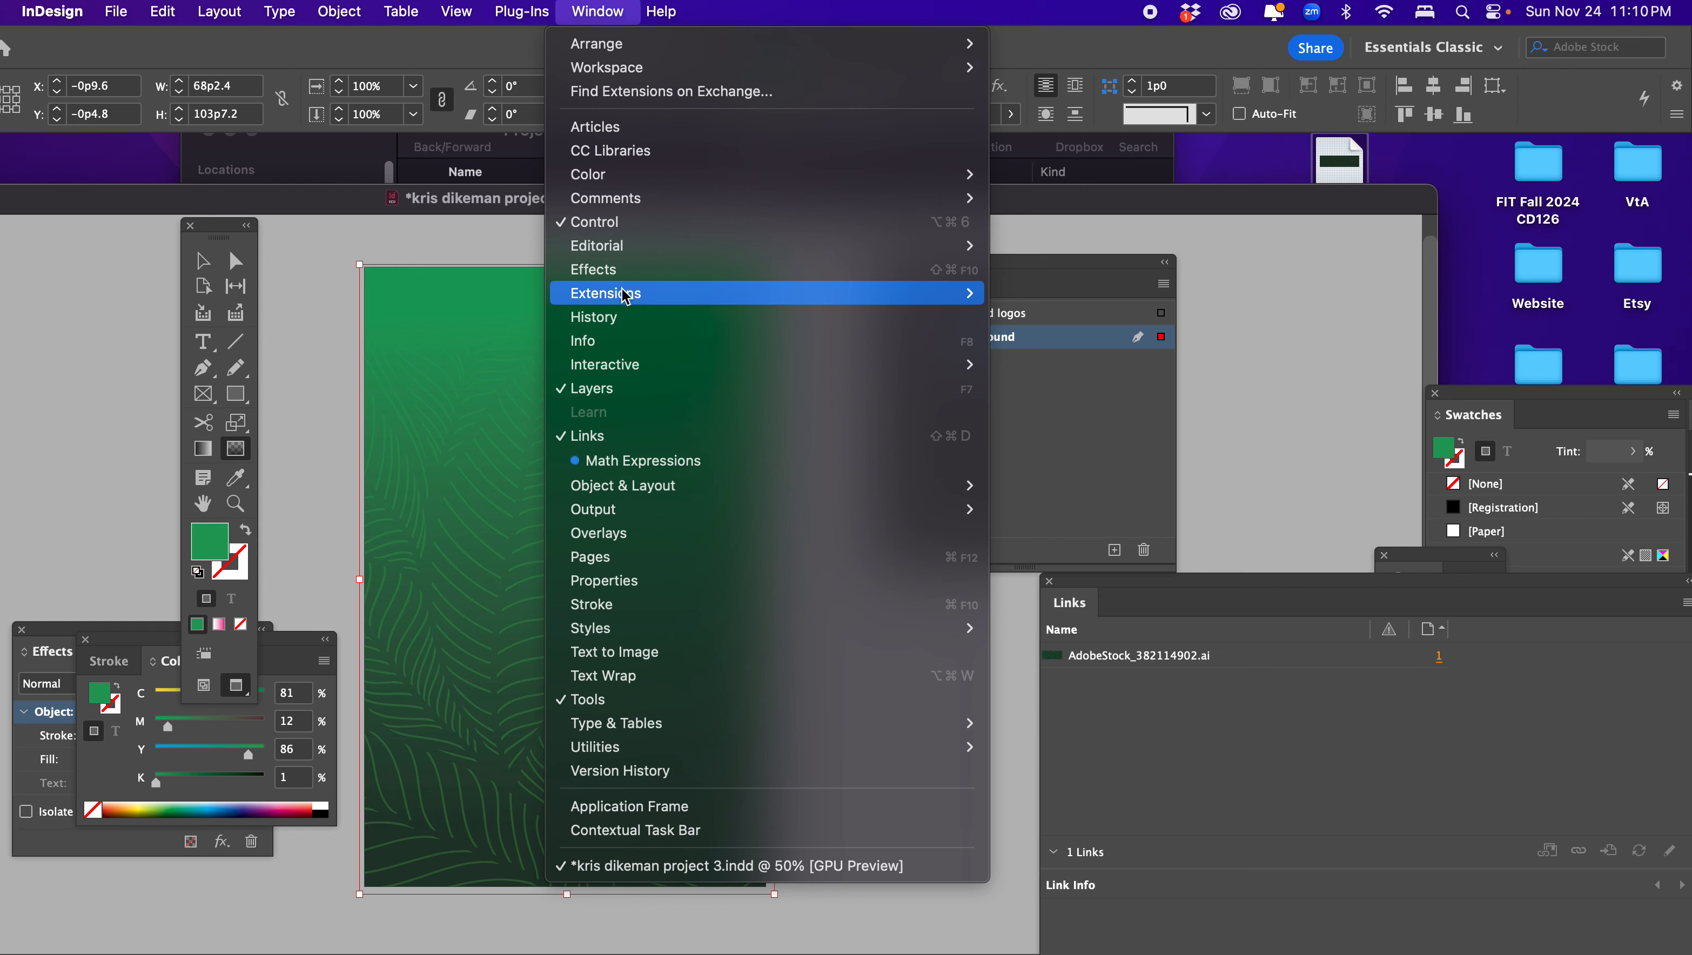
click(602, 274)
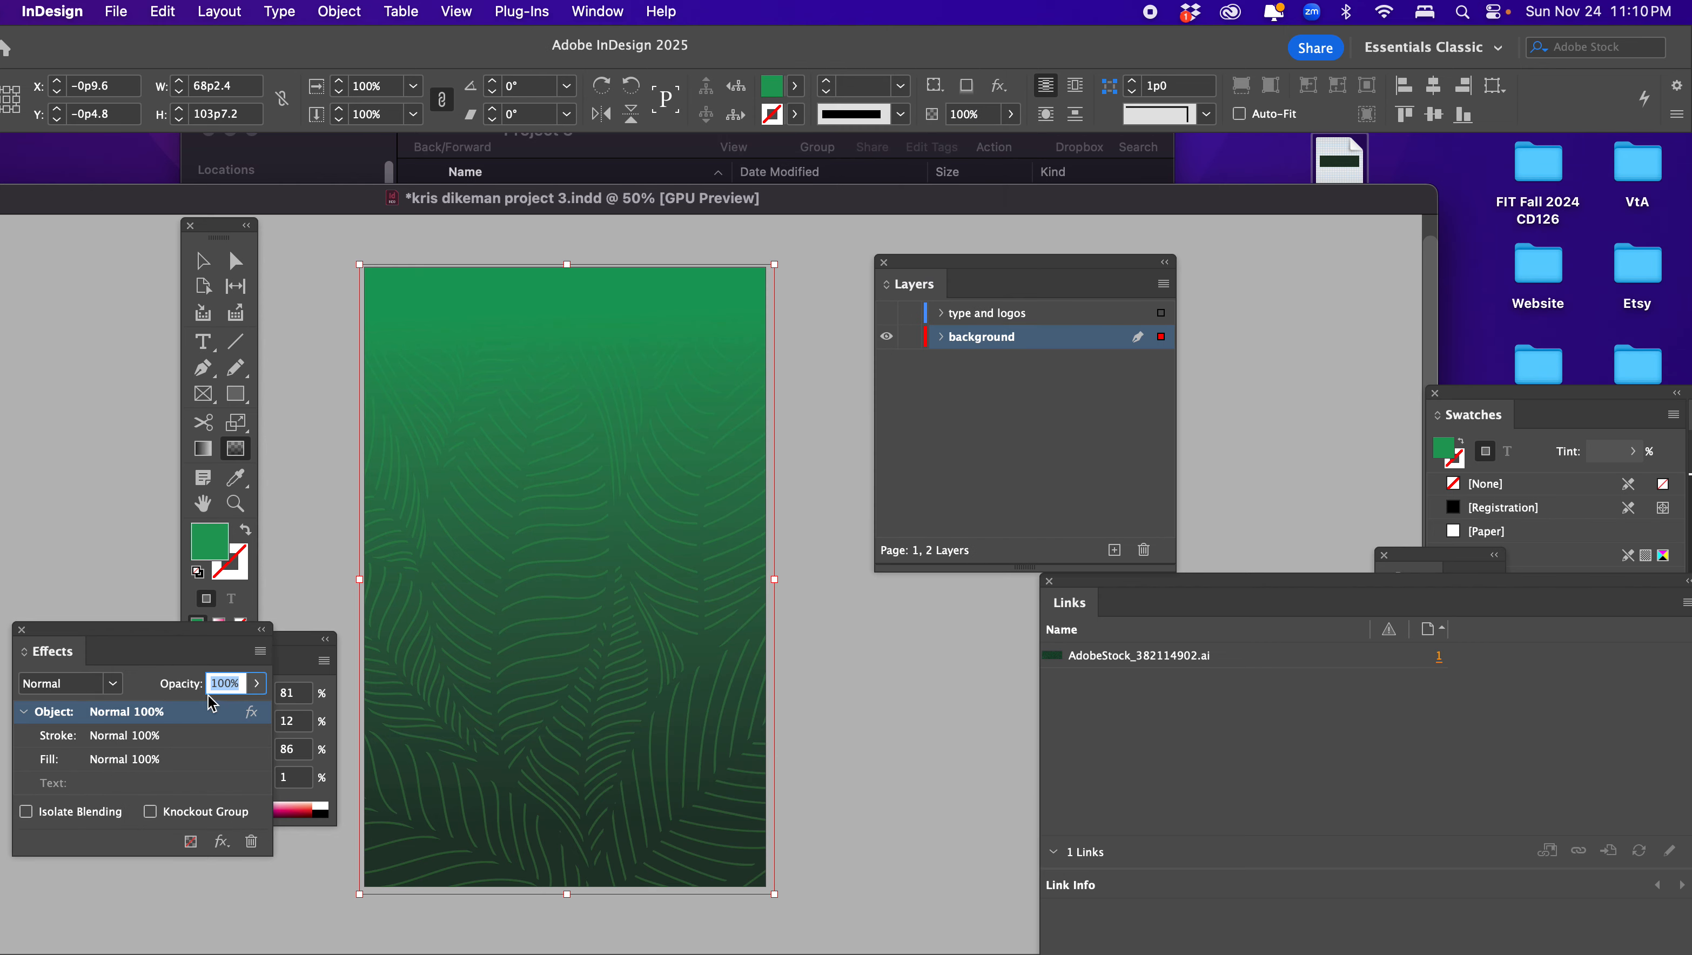
click(97, 683)
click(67, 332)
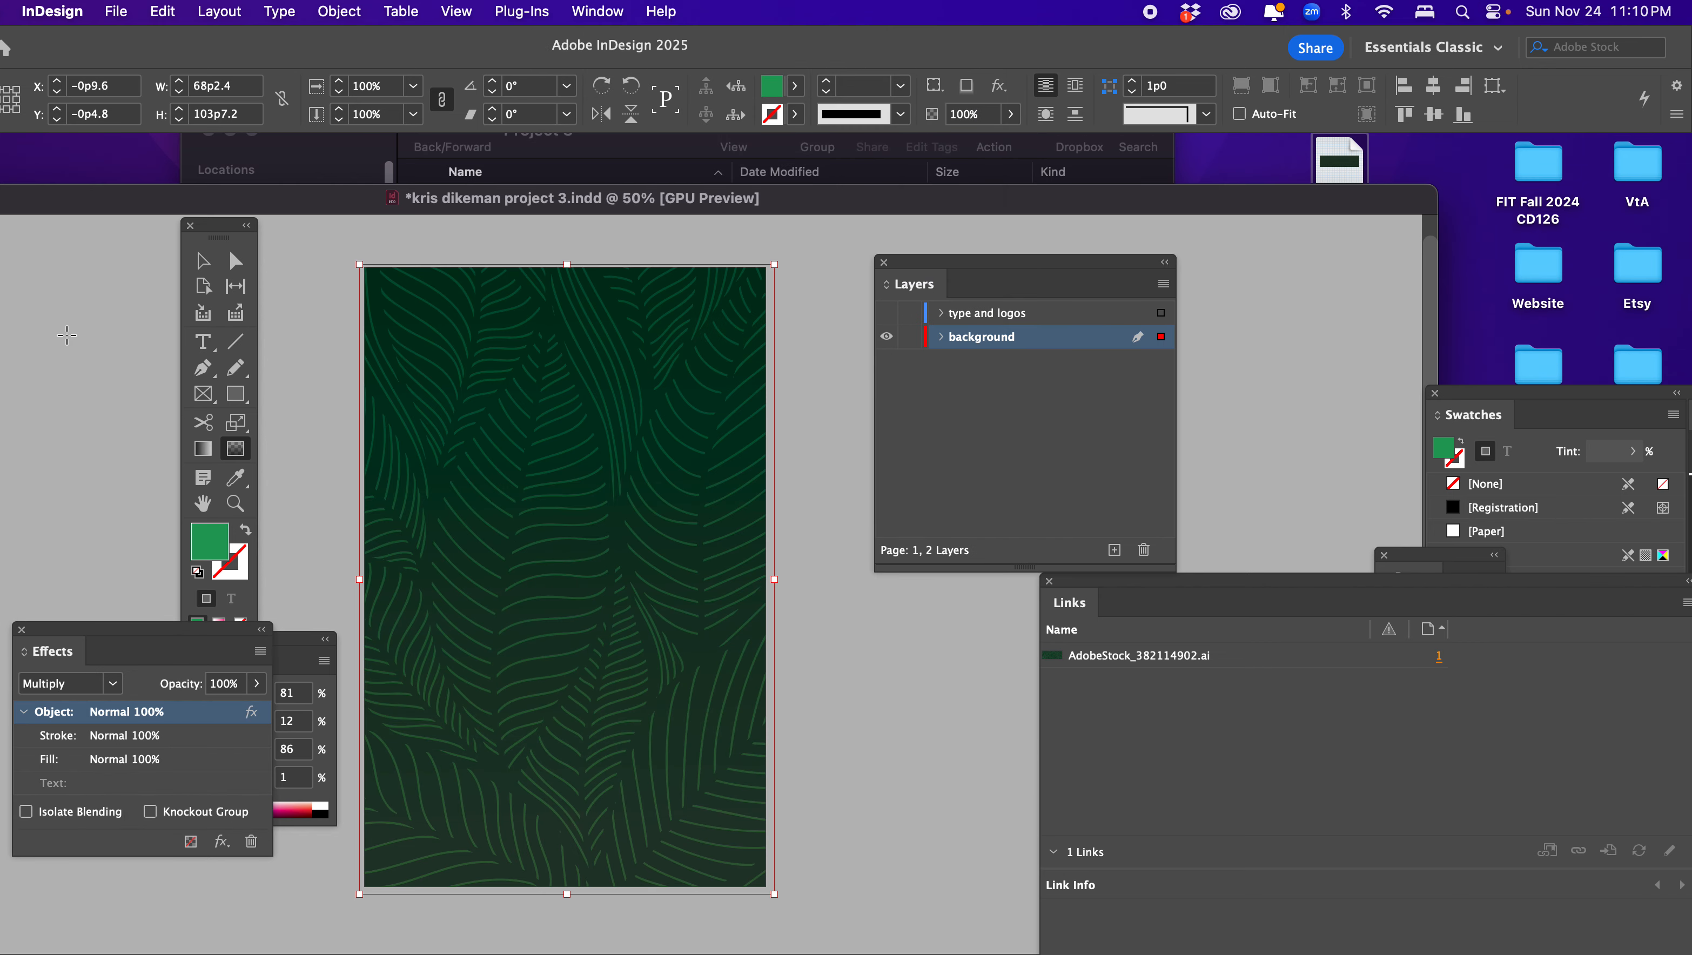
click(110, 683)
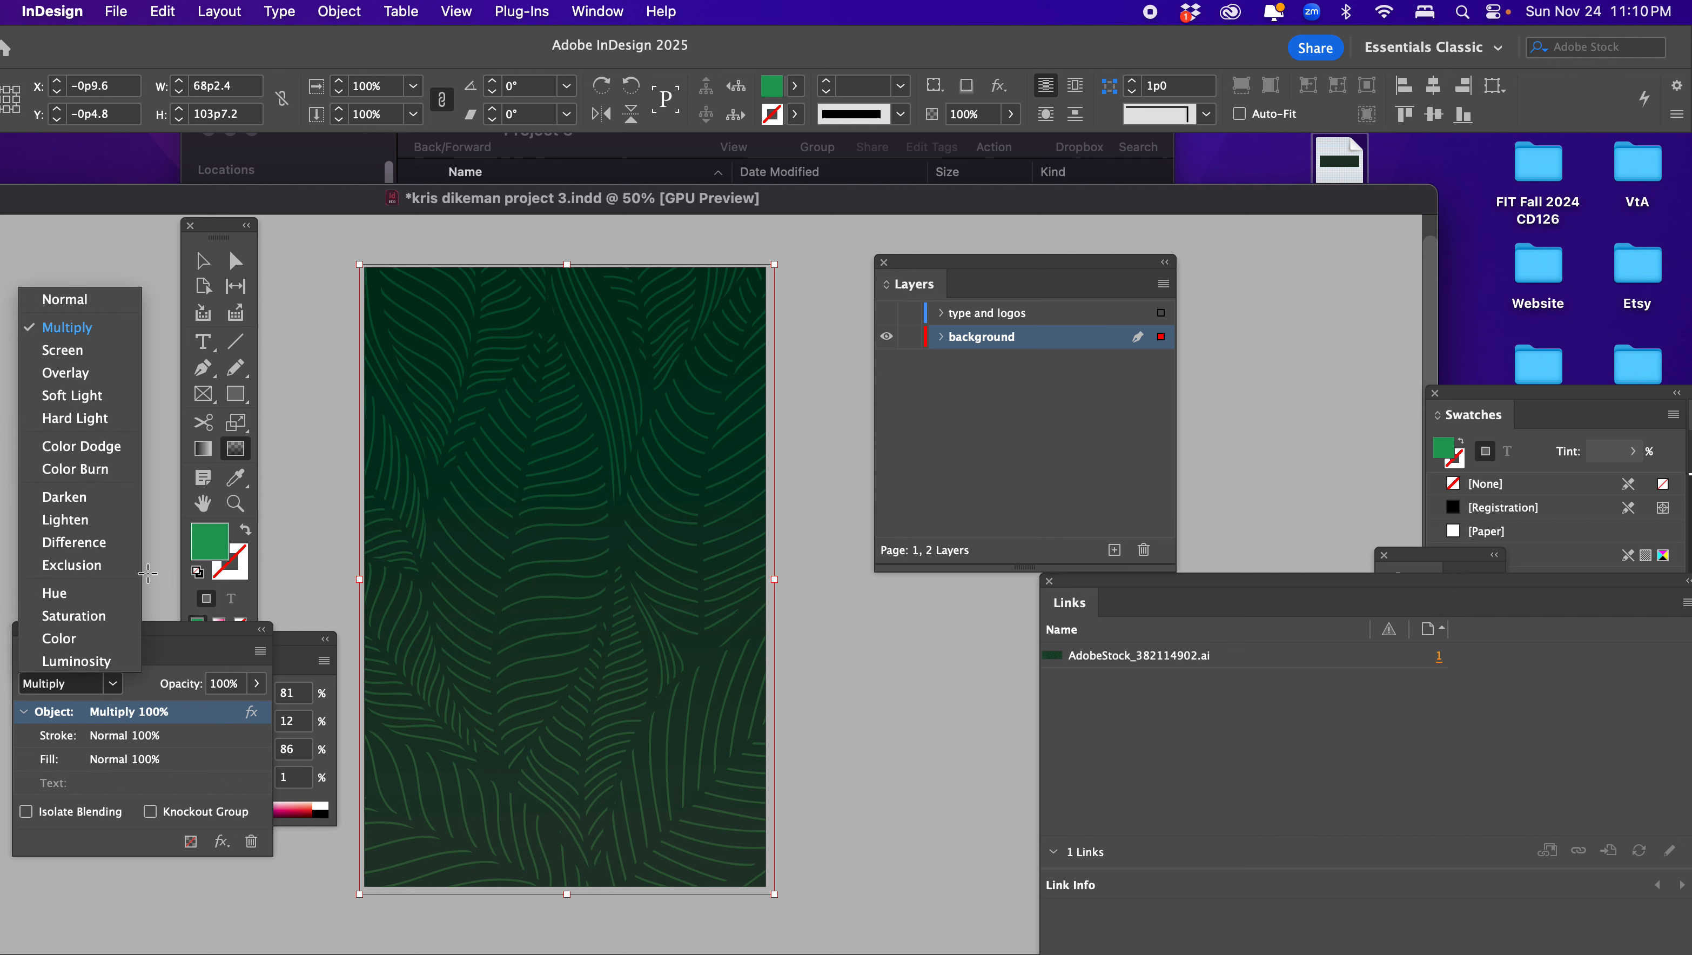
click(76, 375)
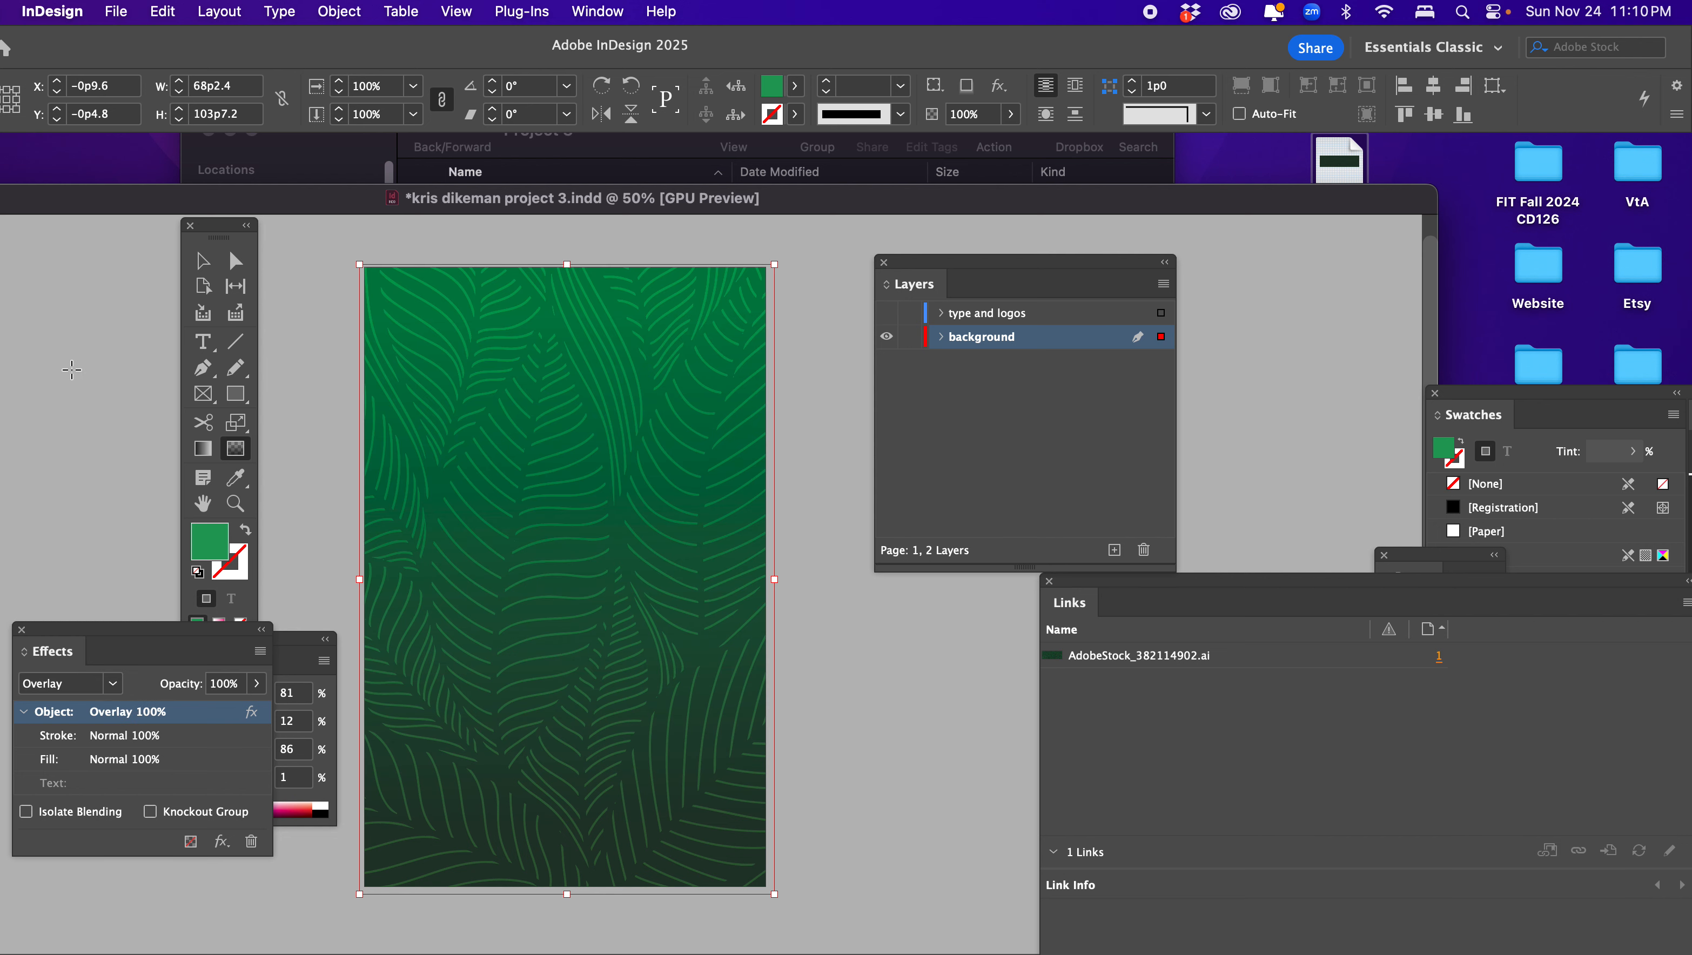
Deselect the green rectangle and show the type and logos layer again
click(202, 261)
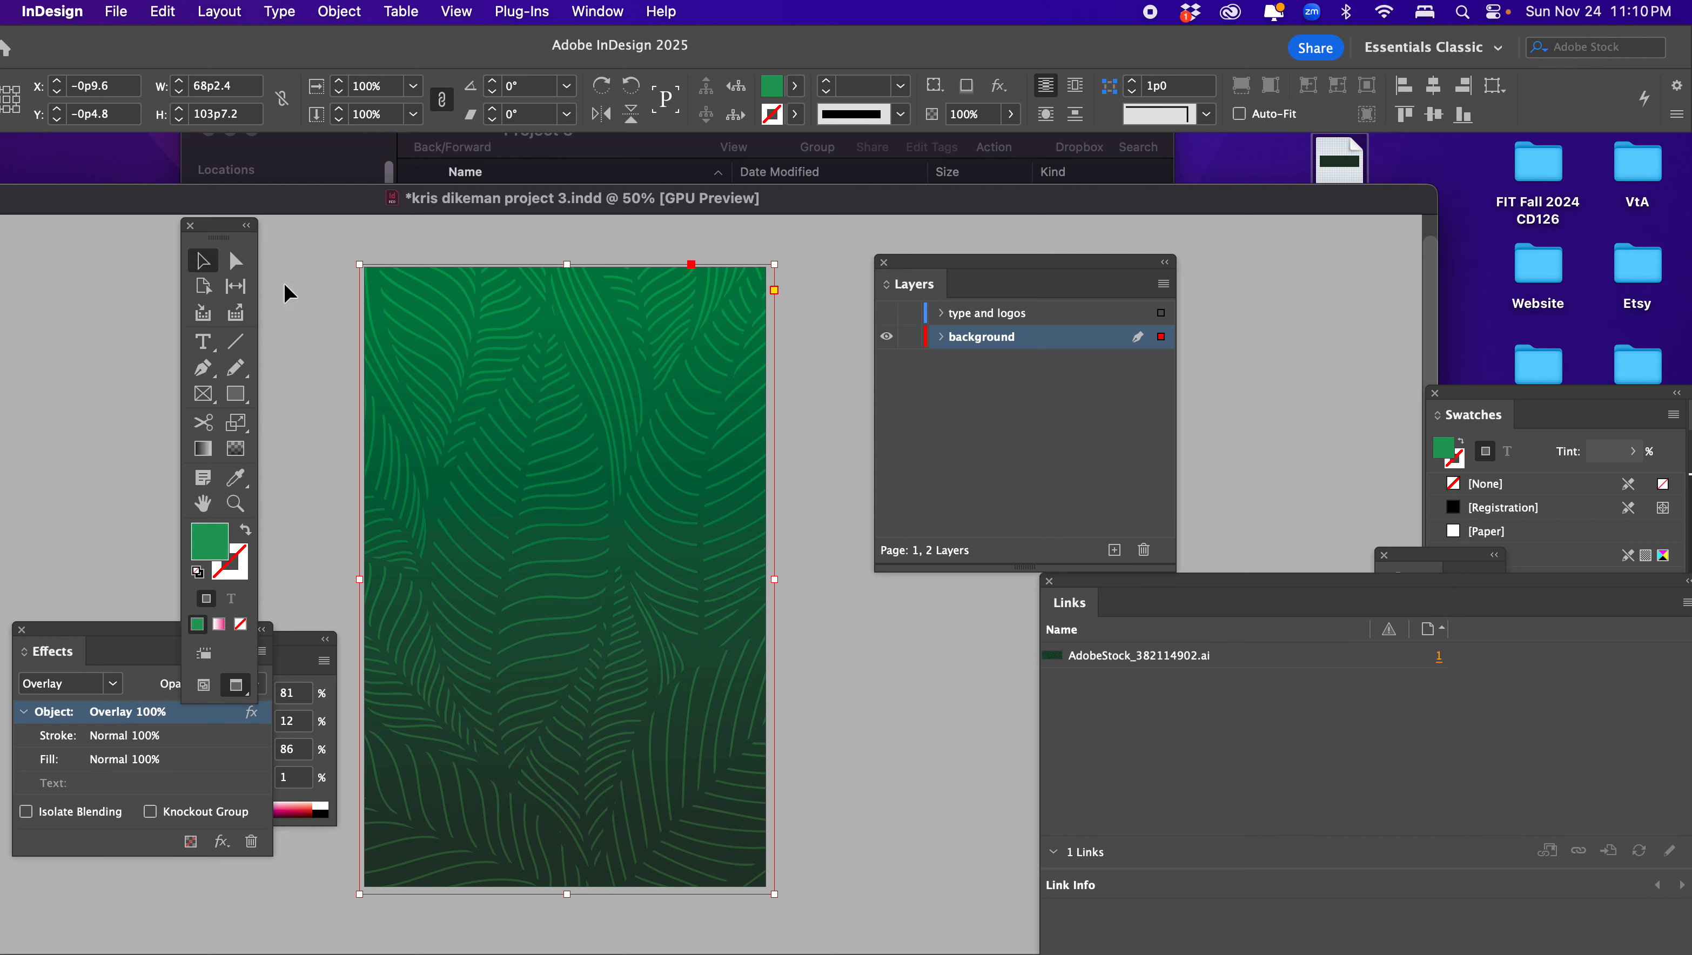
click(326, 297)
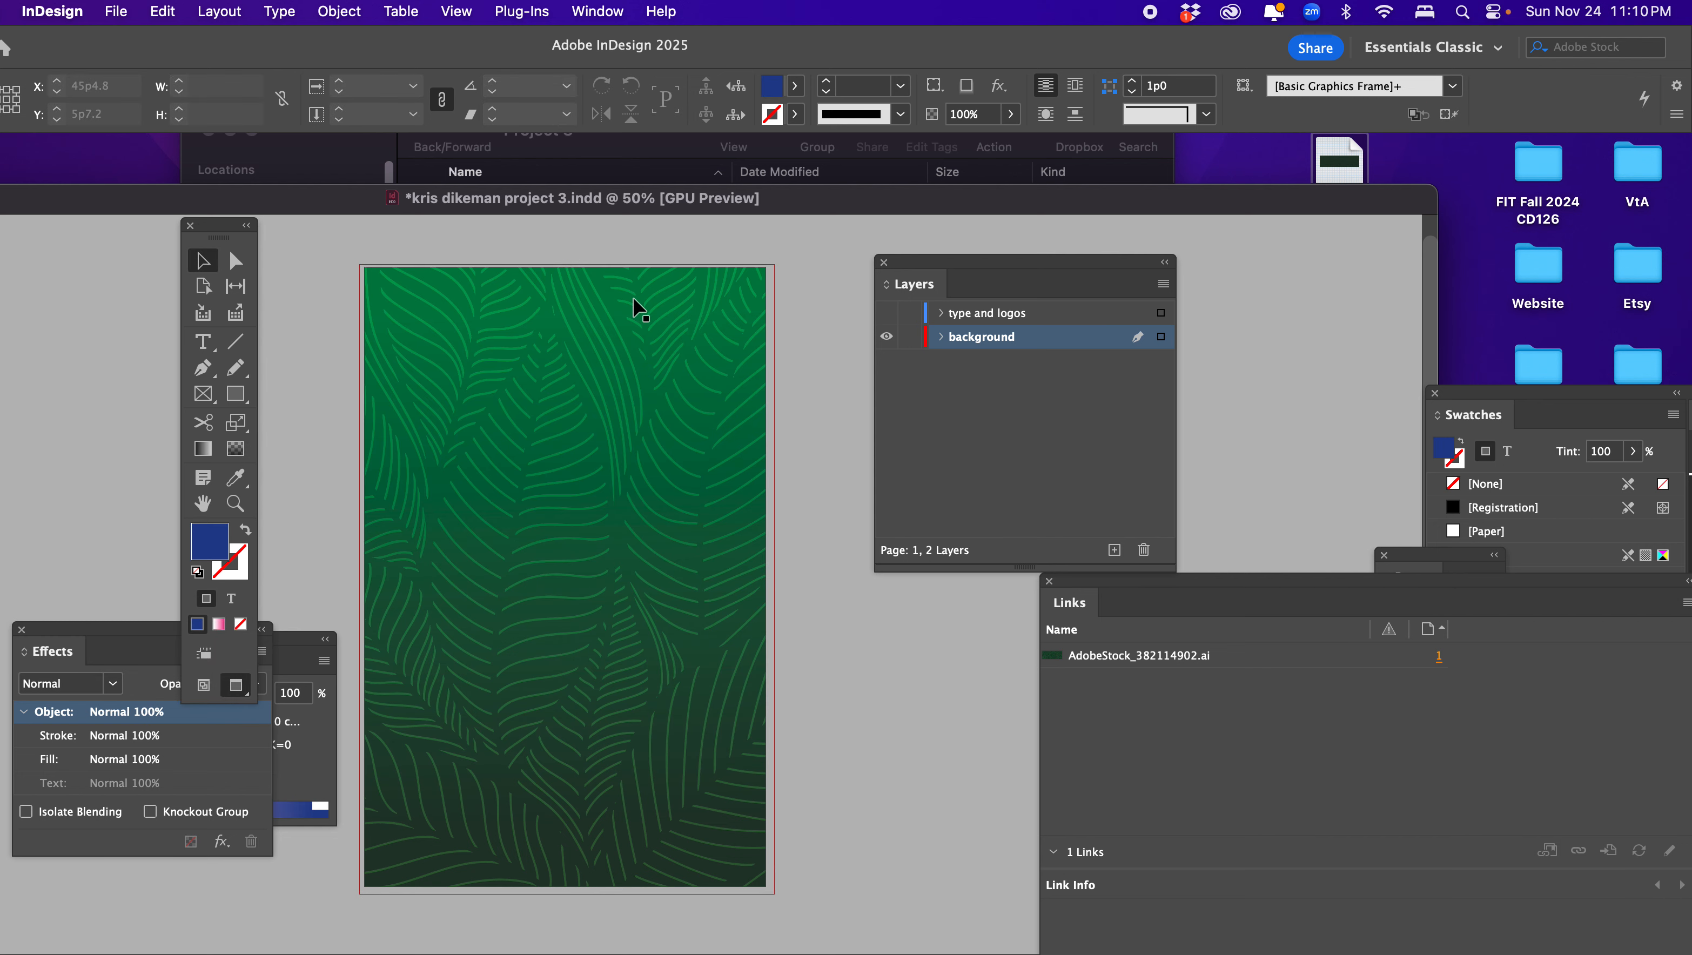
click(886, 312)
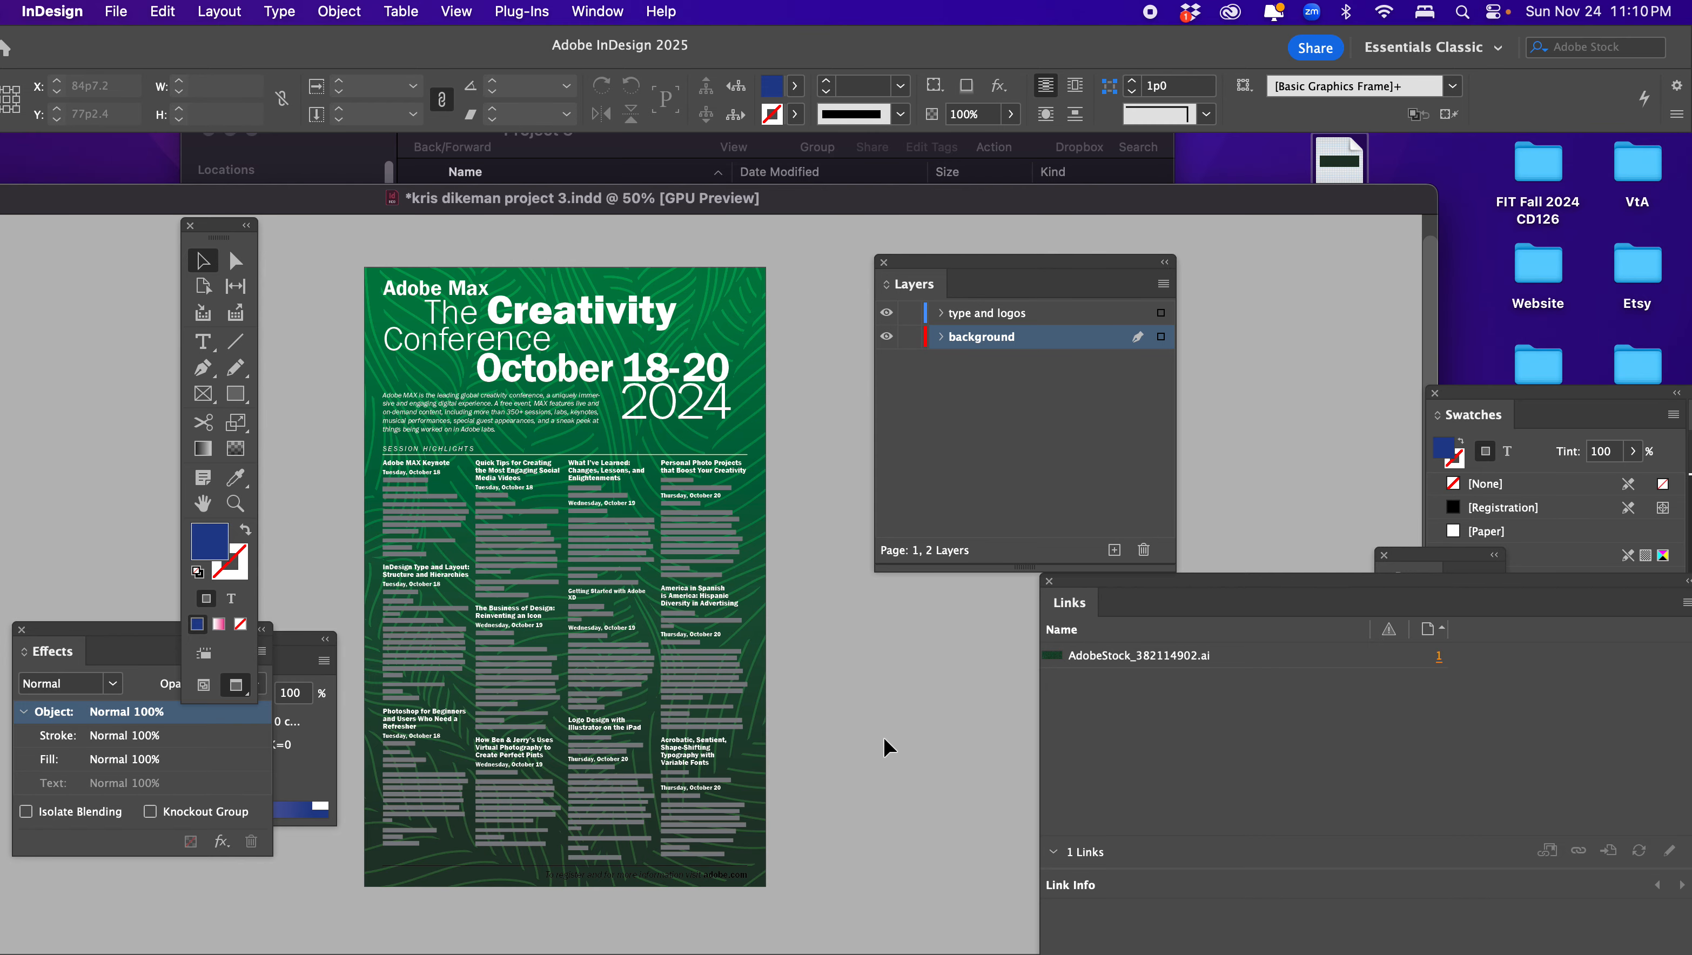
Draw a square frame about 6p6.6 wide on the background layer, over the text below the Personal Photo Projects heading
click(235, 503)
click(666, 591)
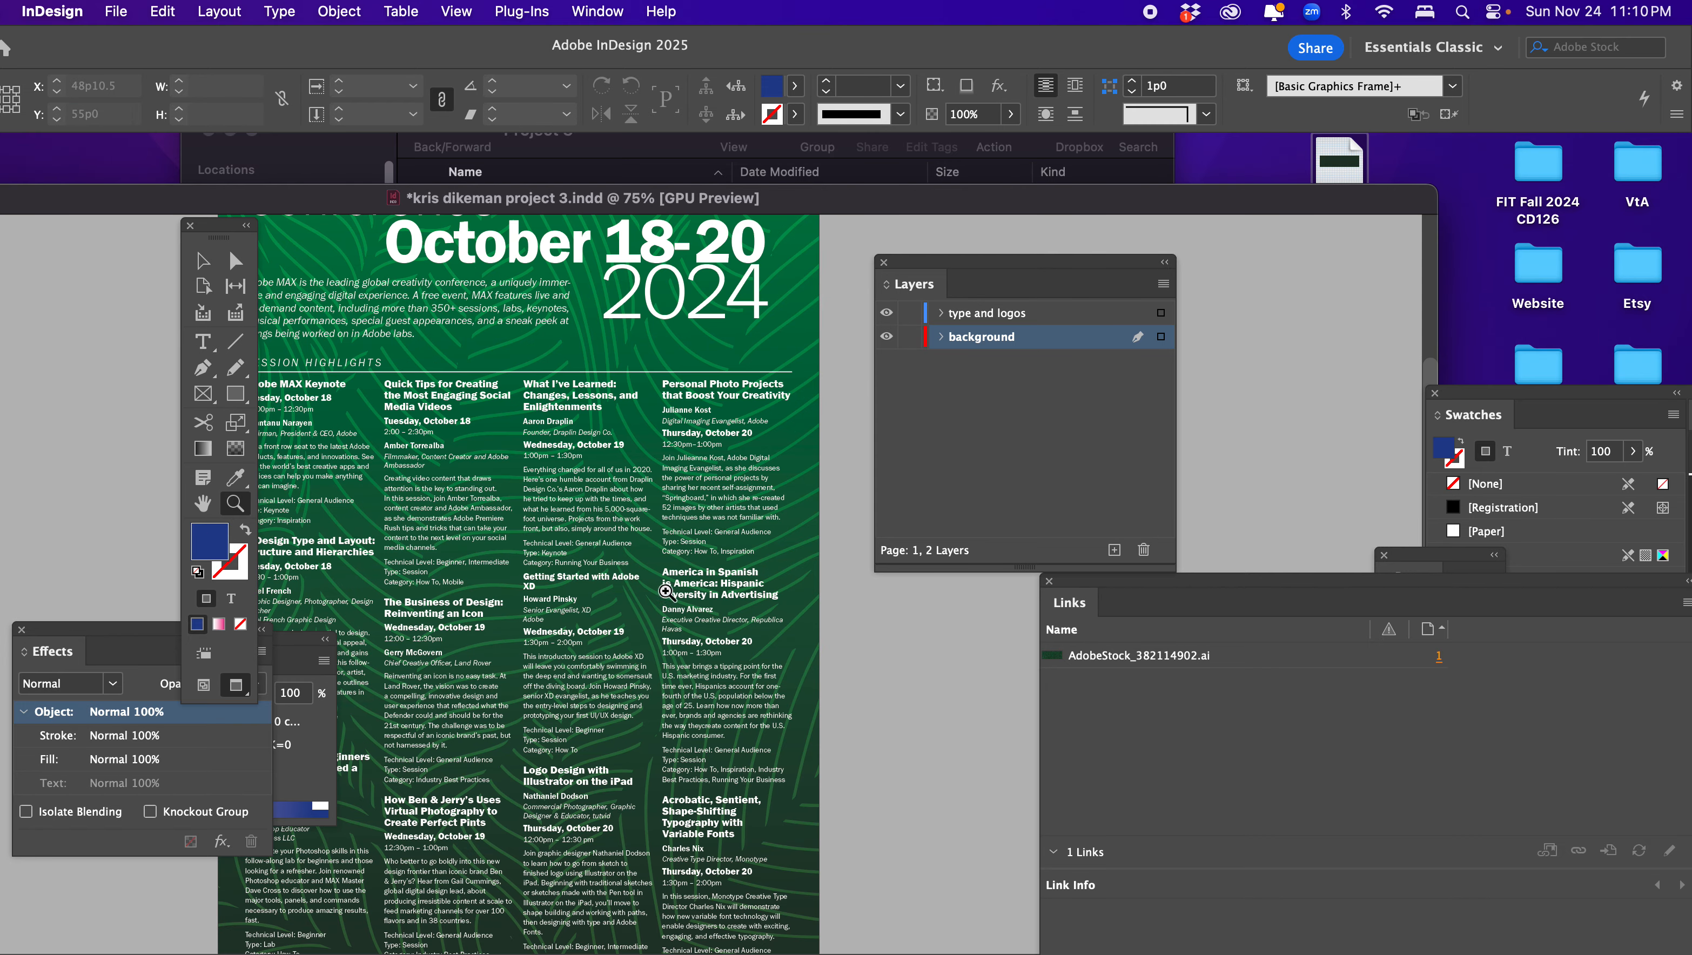
click(699, 584)
click(588, 556)
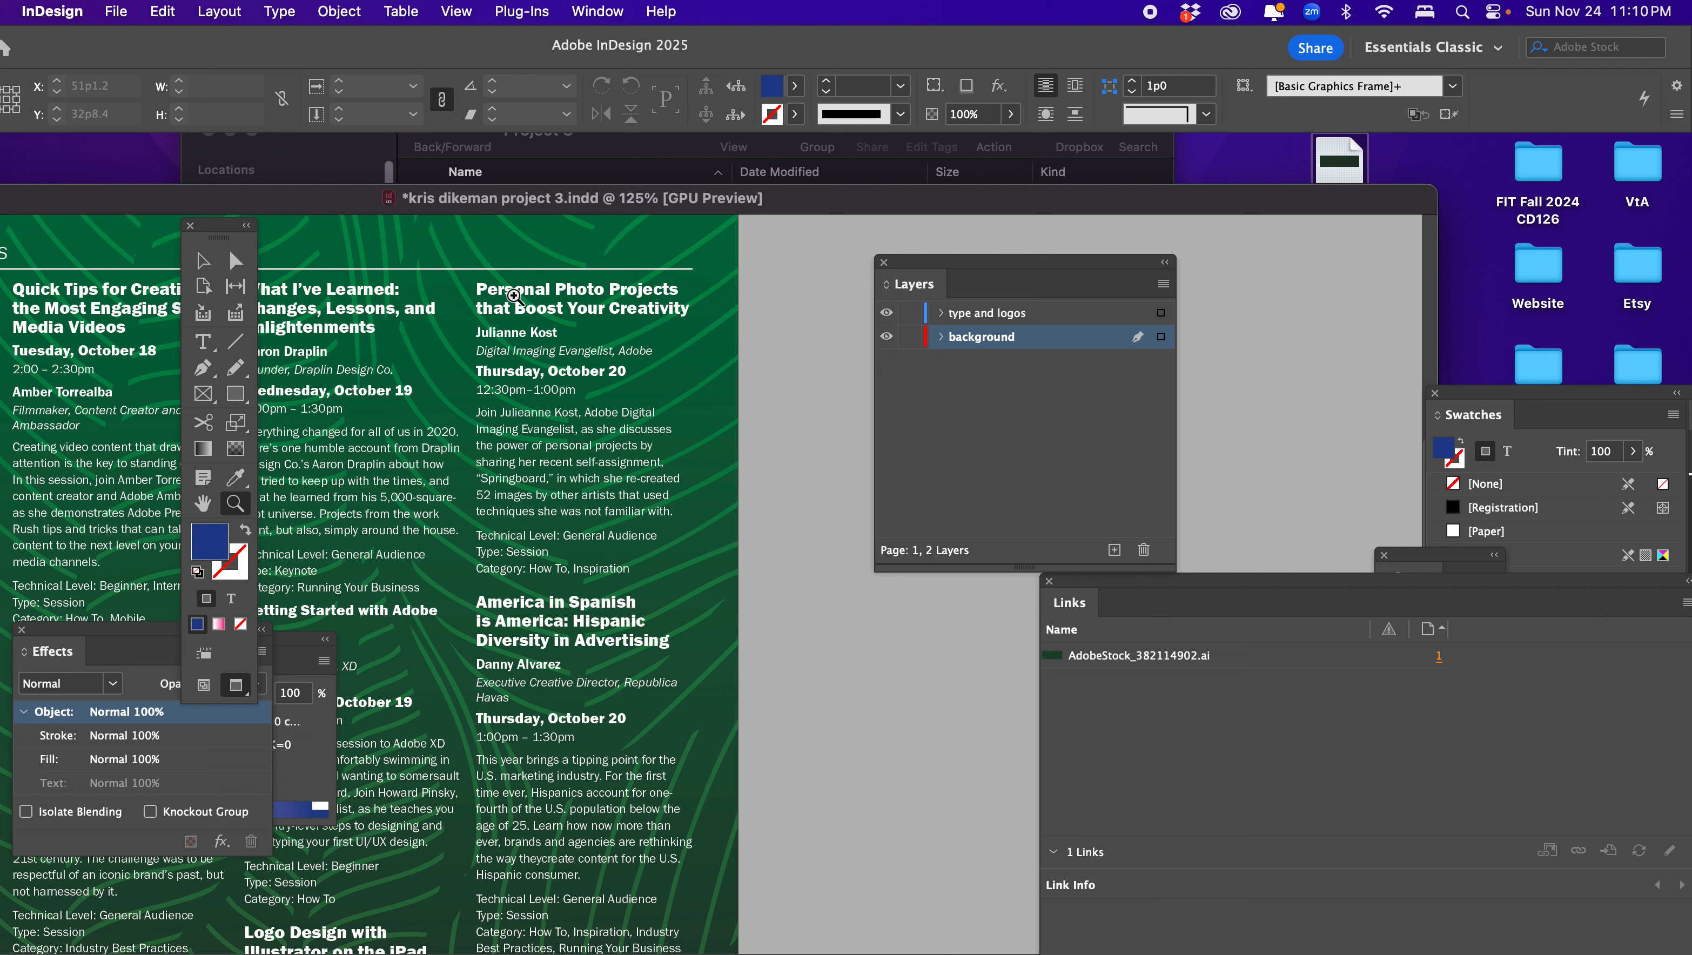
click(203, 393)
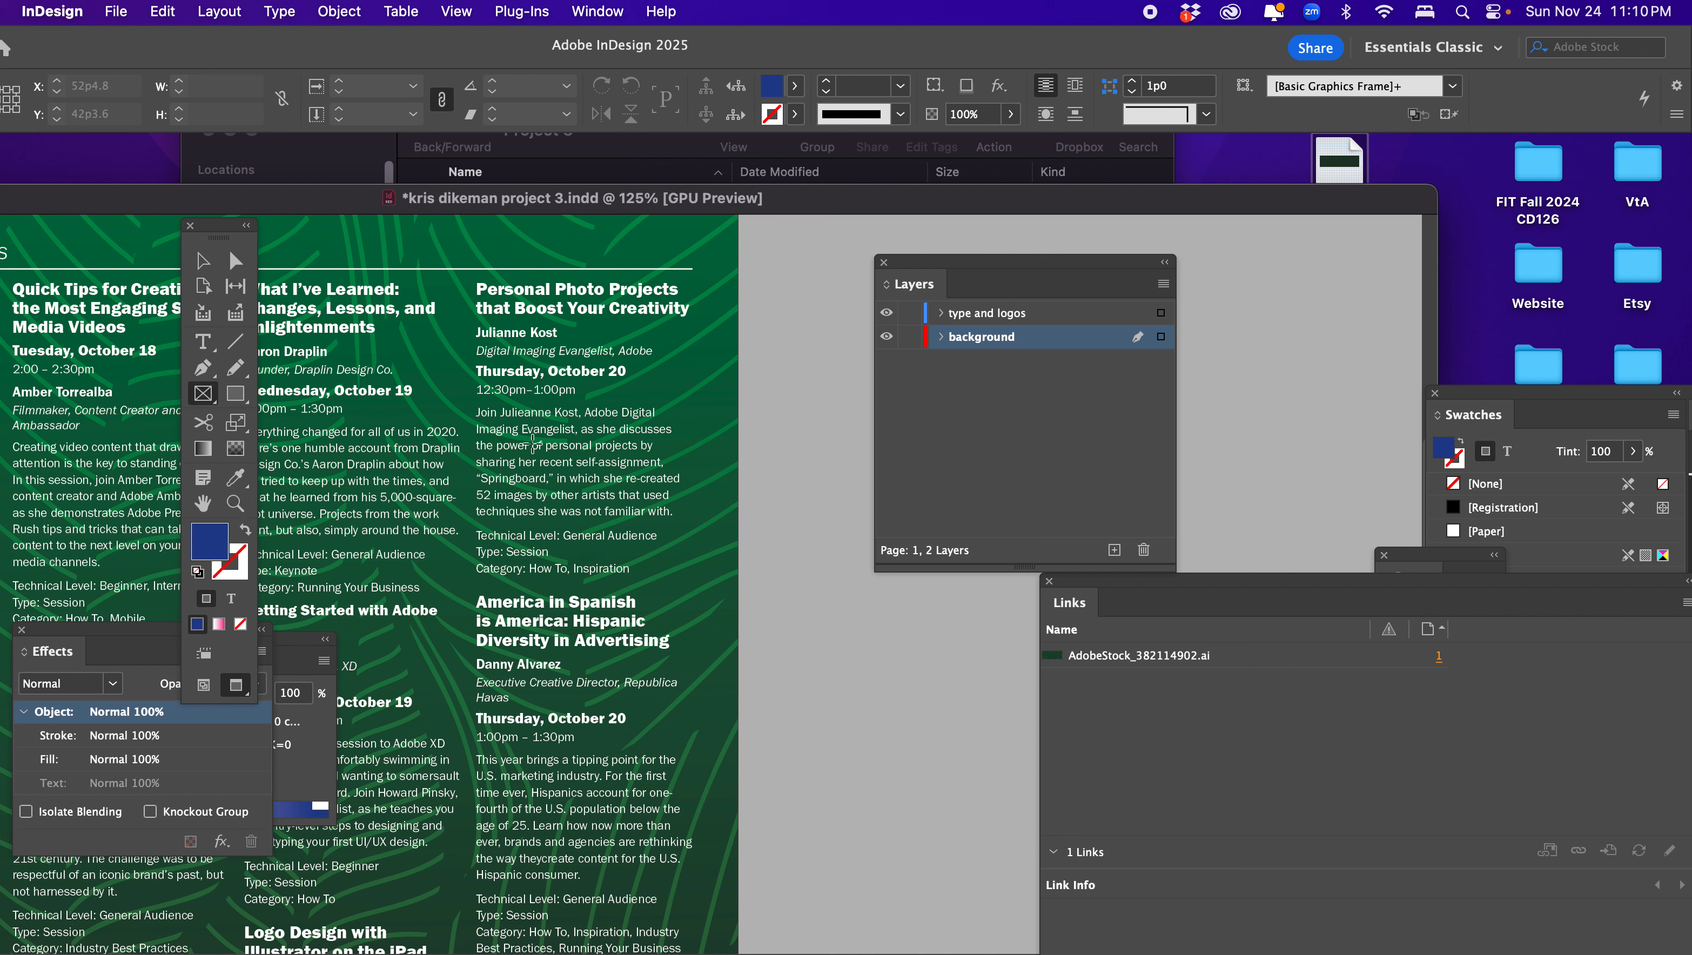
drag(481, 329, 577, 423)
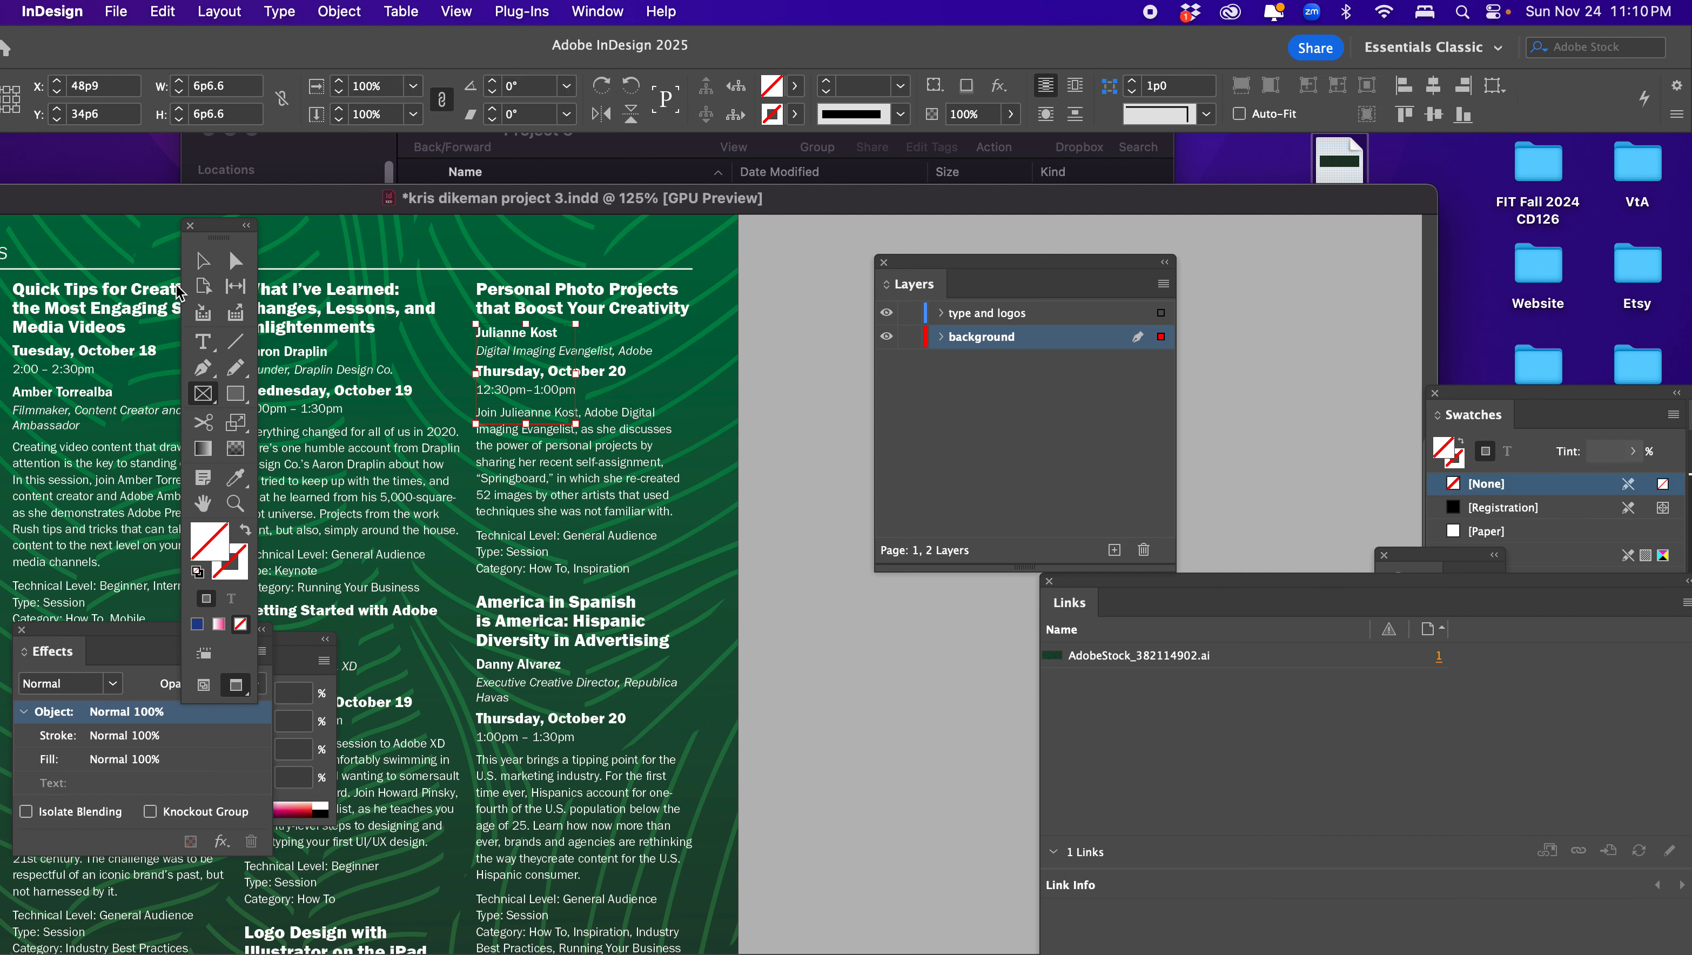
Set the small square frame's text wrap to wrap around its bounding box
click(203, 264)
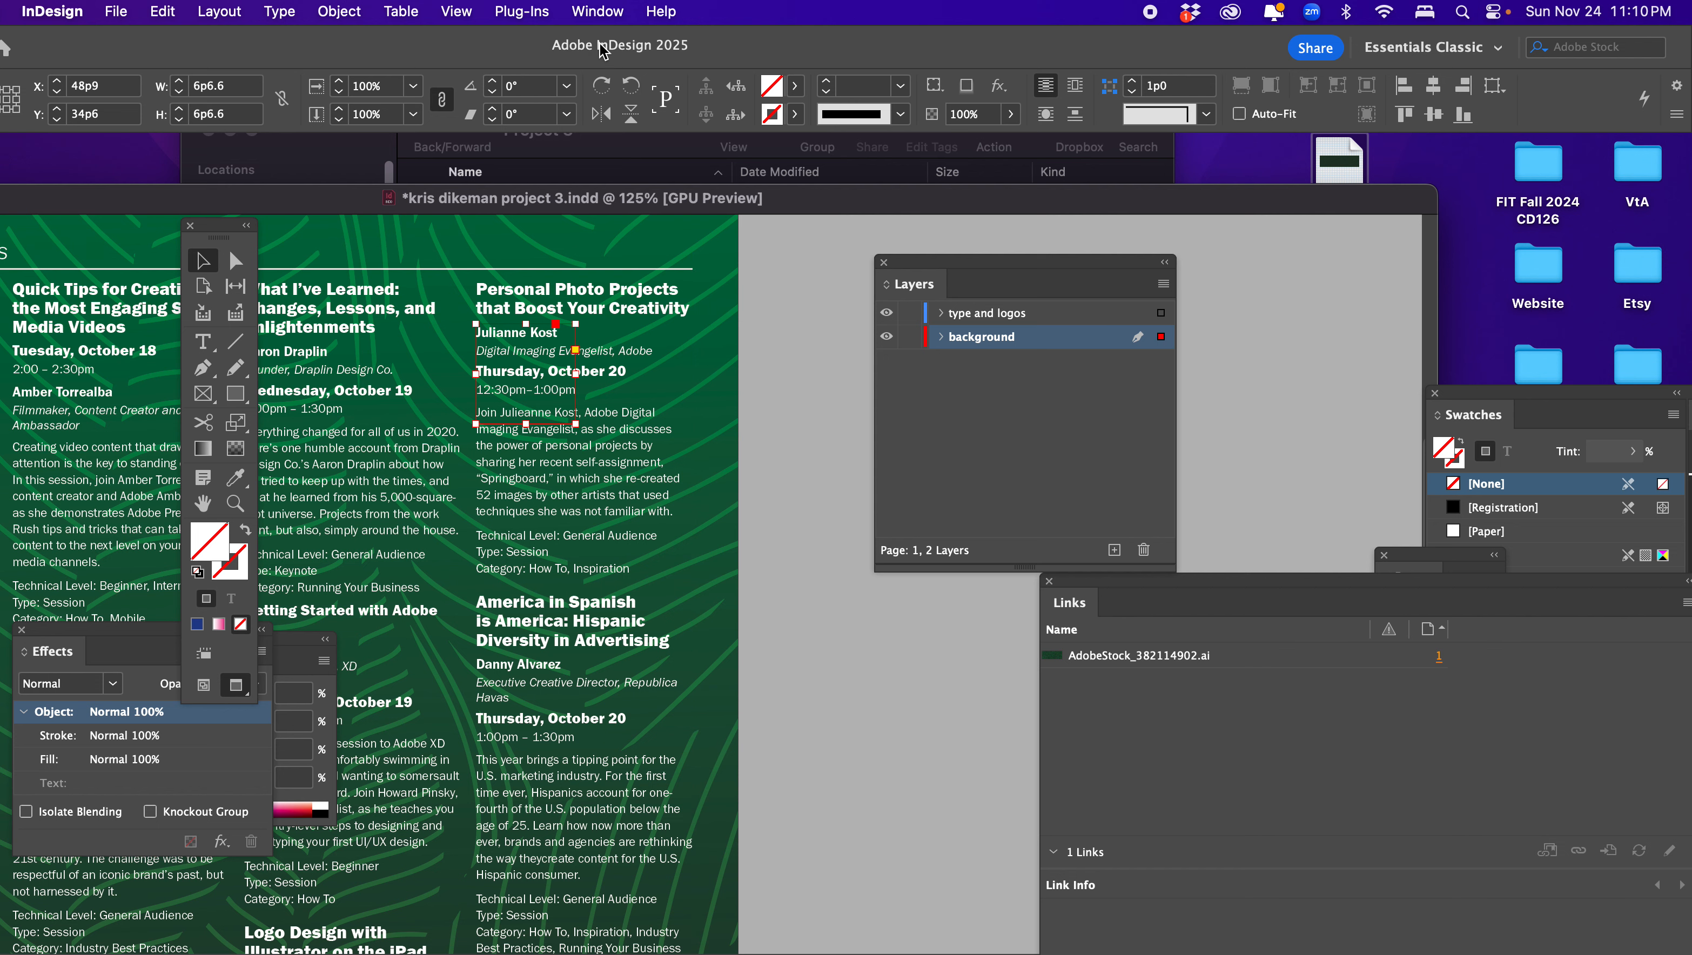
click(579, 8)
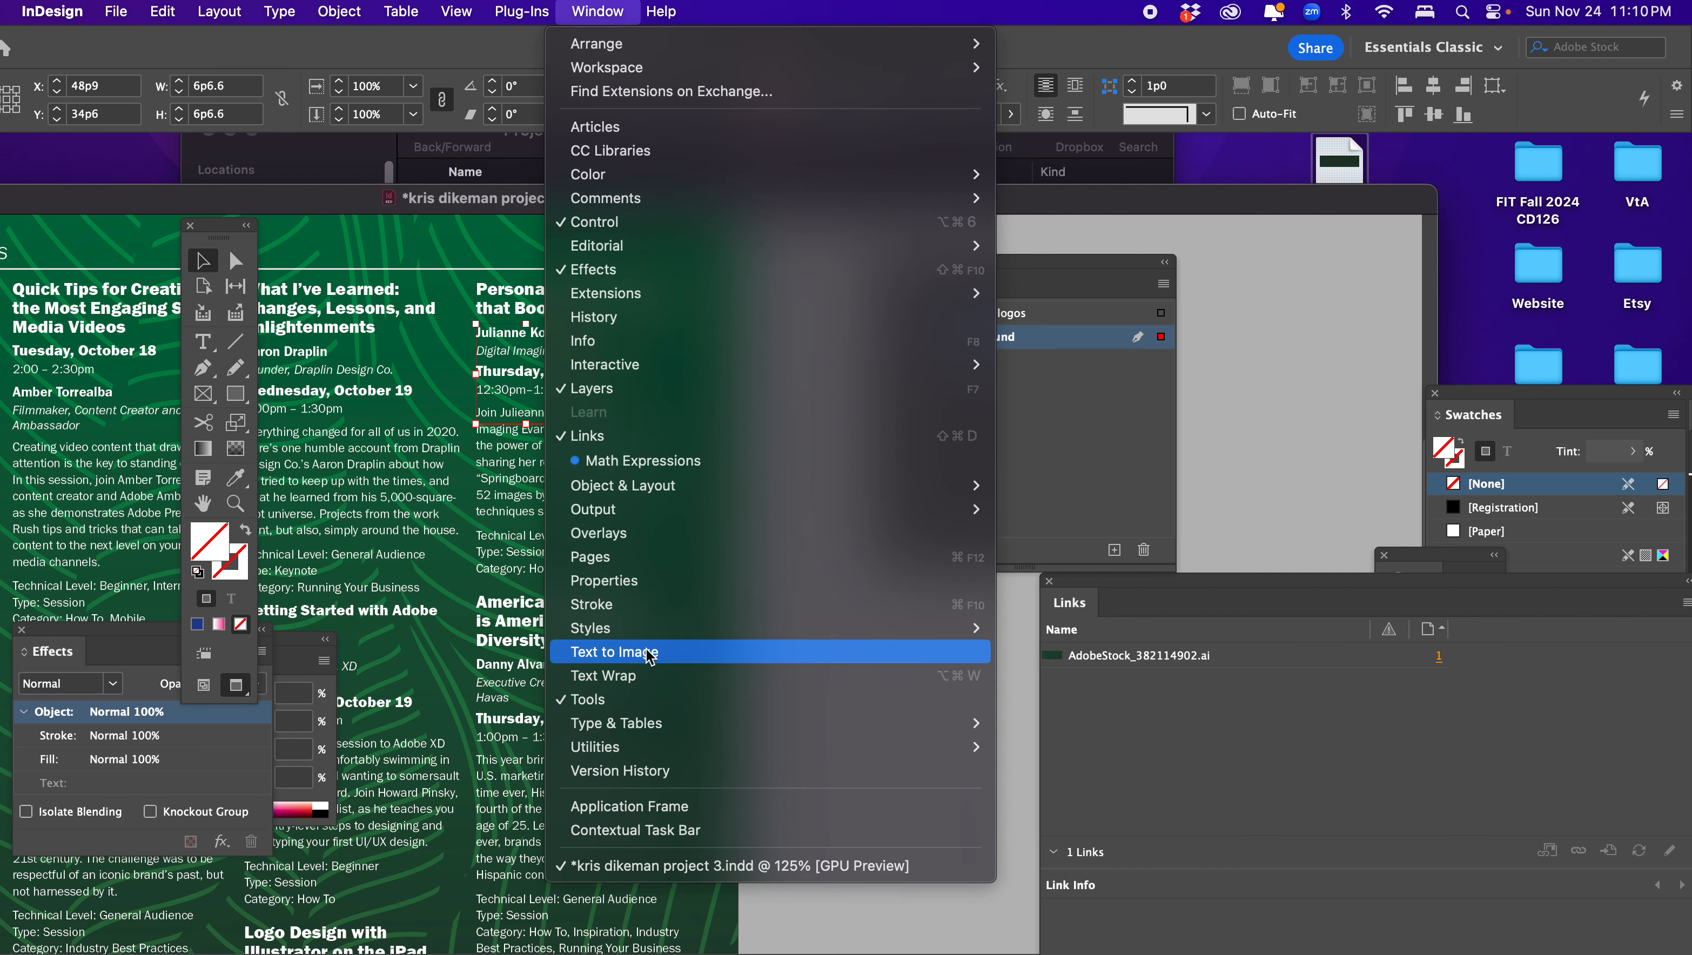
click(642, 674)
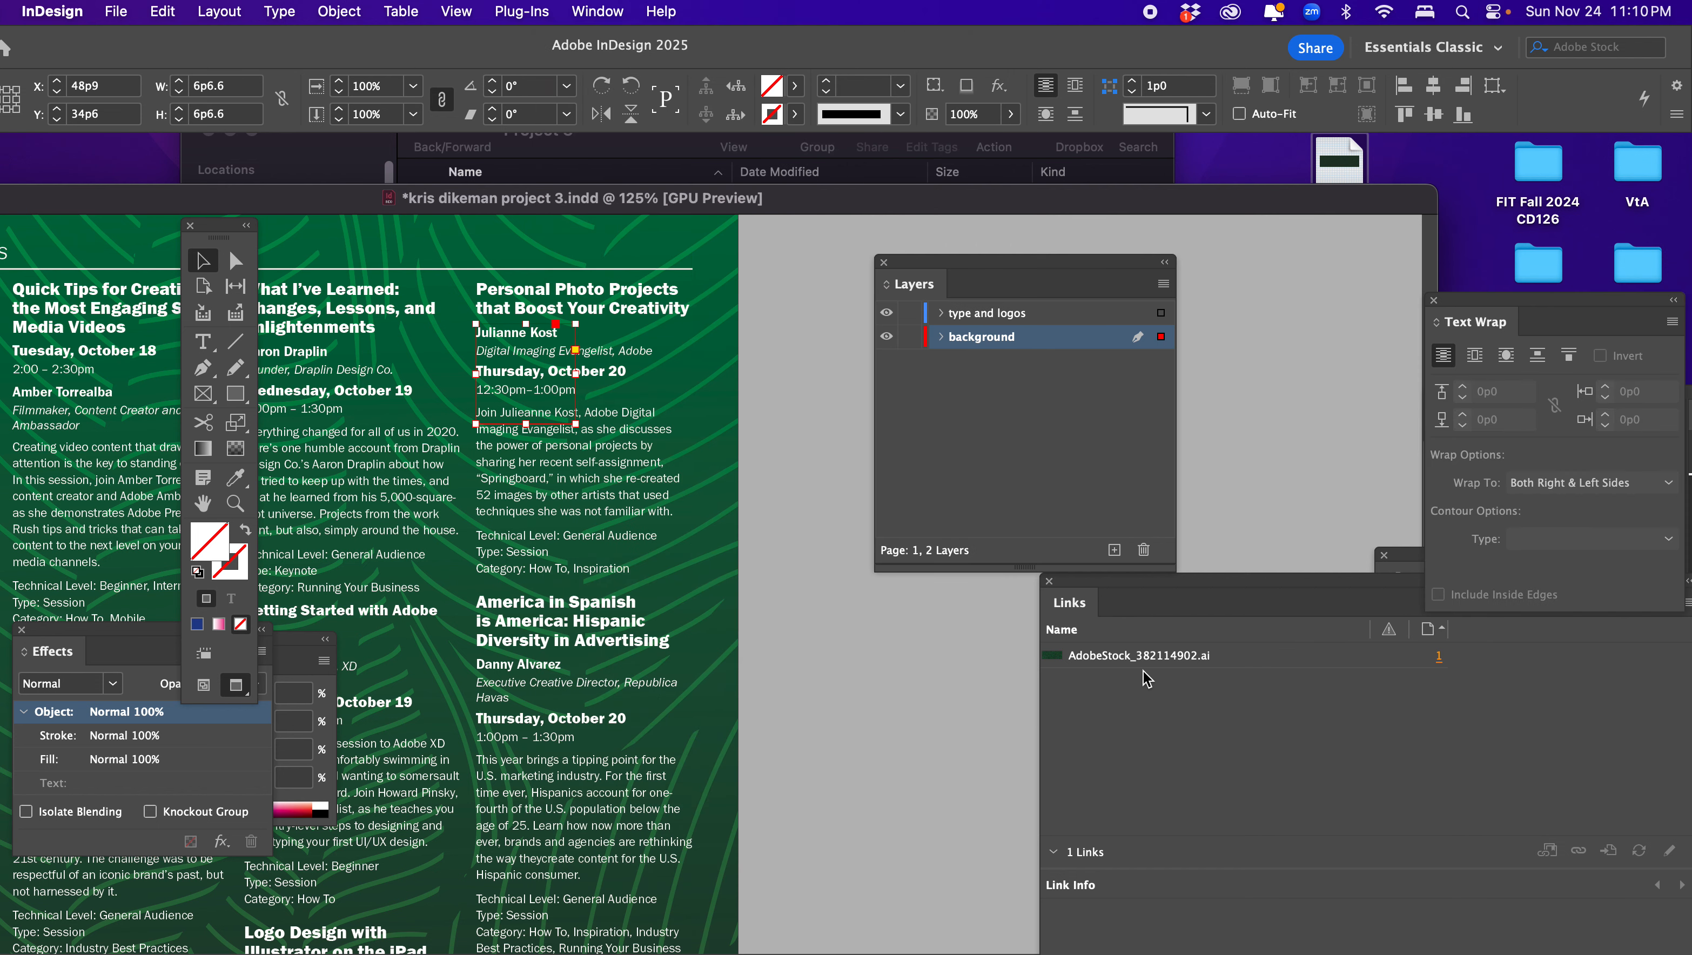
drag(1478, 319, 815, 477)
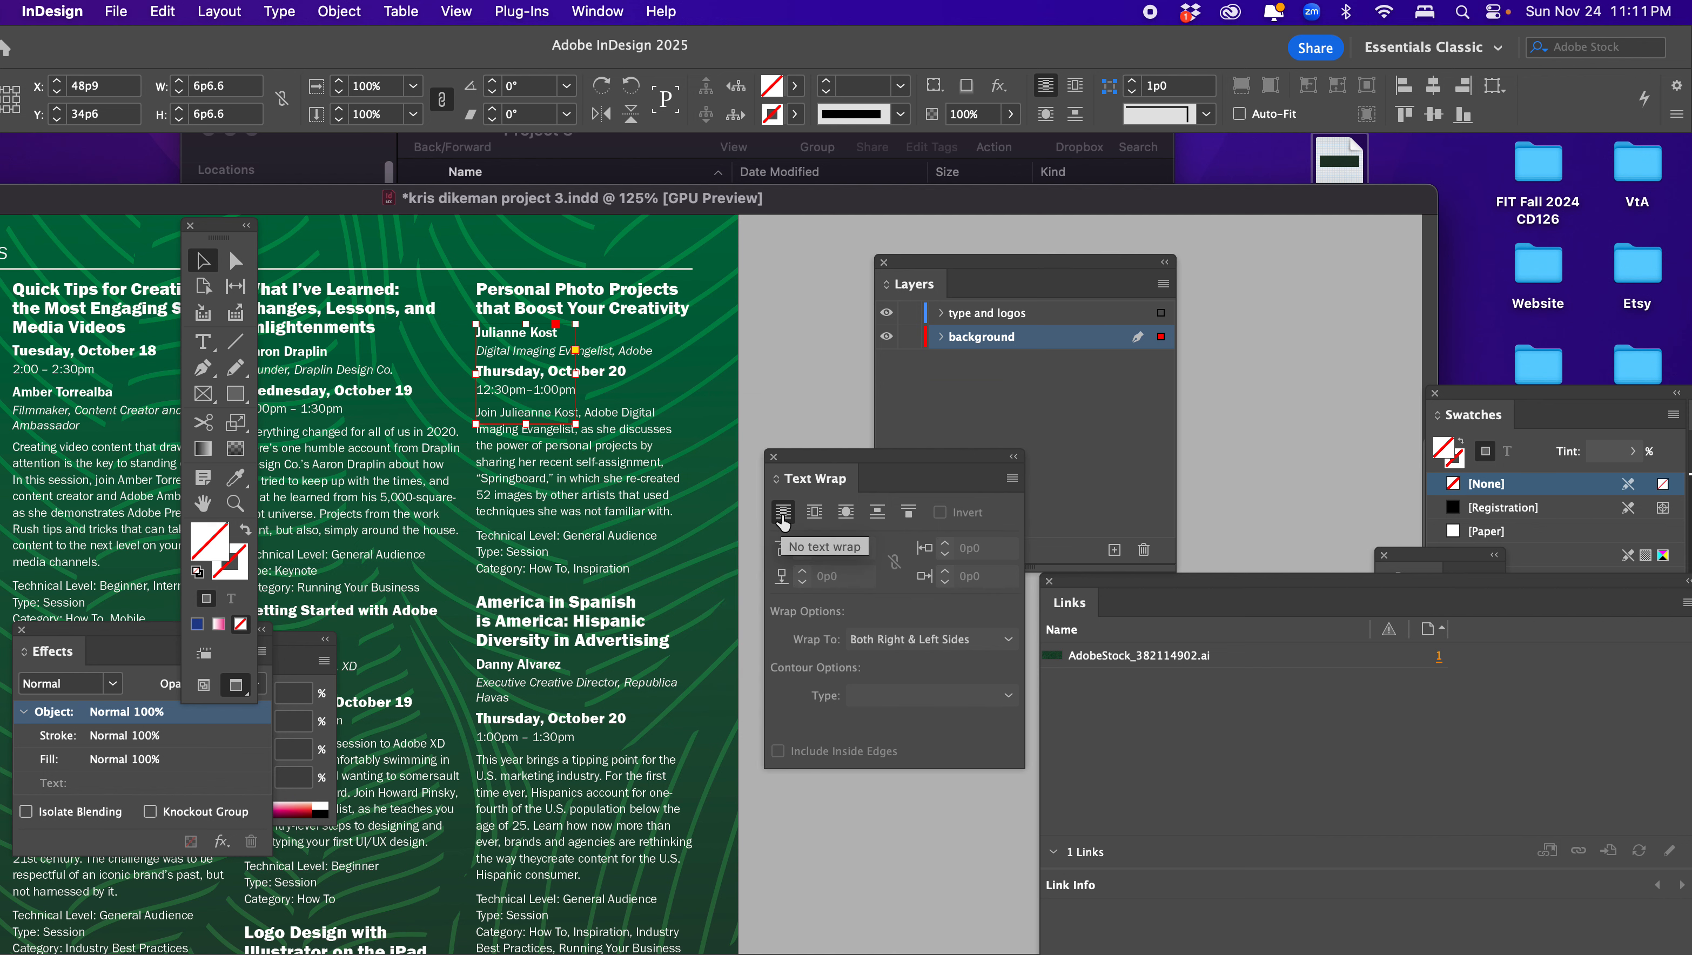
click(816, 515)
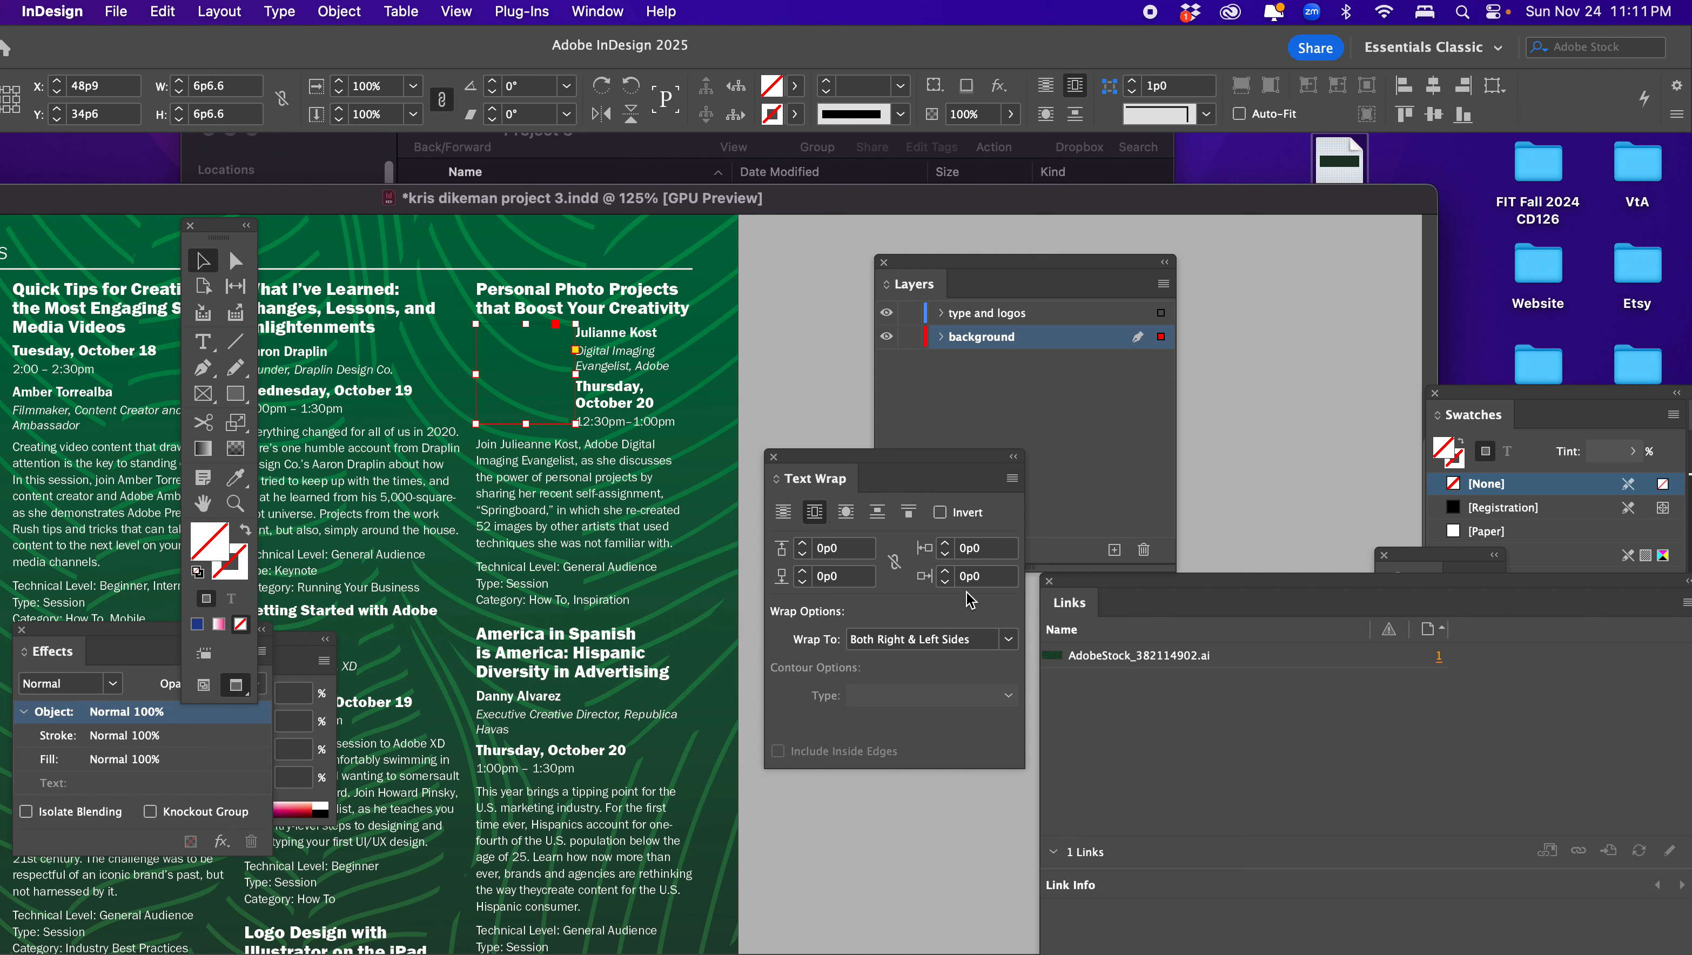
Move the square frame down to the start of the session's description paragraph, at about Y 40p0
click(899, 563)
click(896, 568)
drag(521, 353, 523, 432)
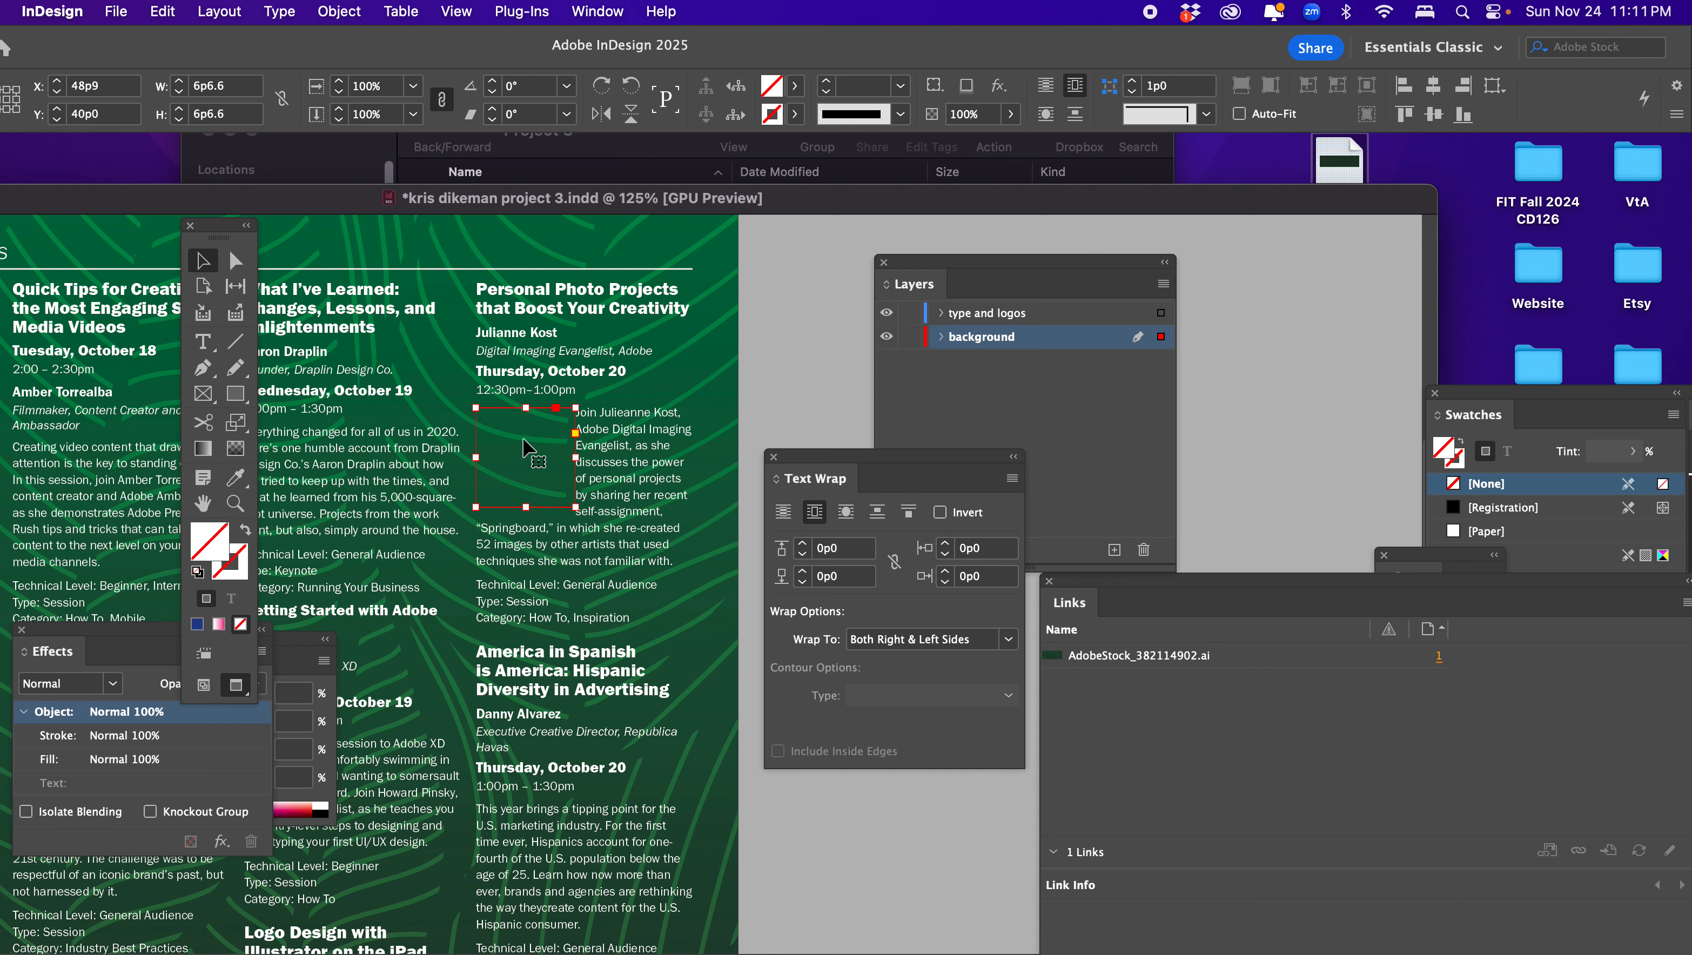
Place Angel+Brooch+Desk.jpg from the Desktop's Etsy folder into the square frame
key(super+d)
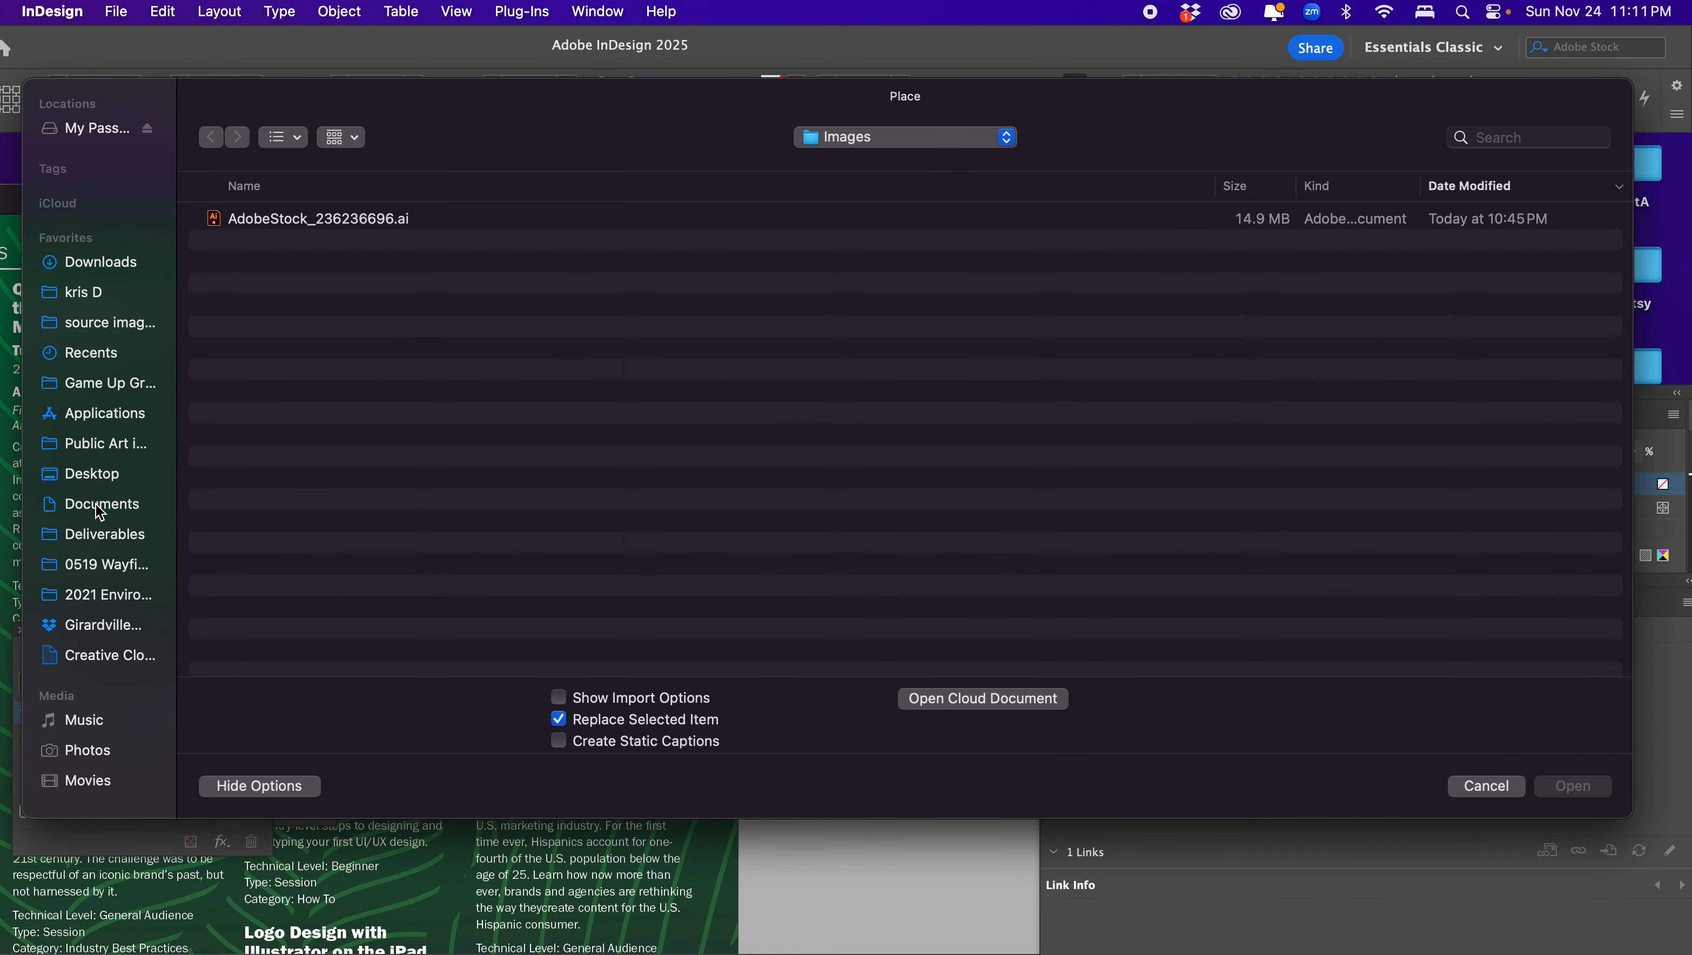
click(94, 475)
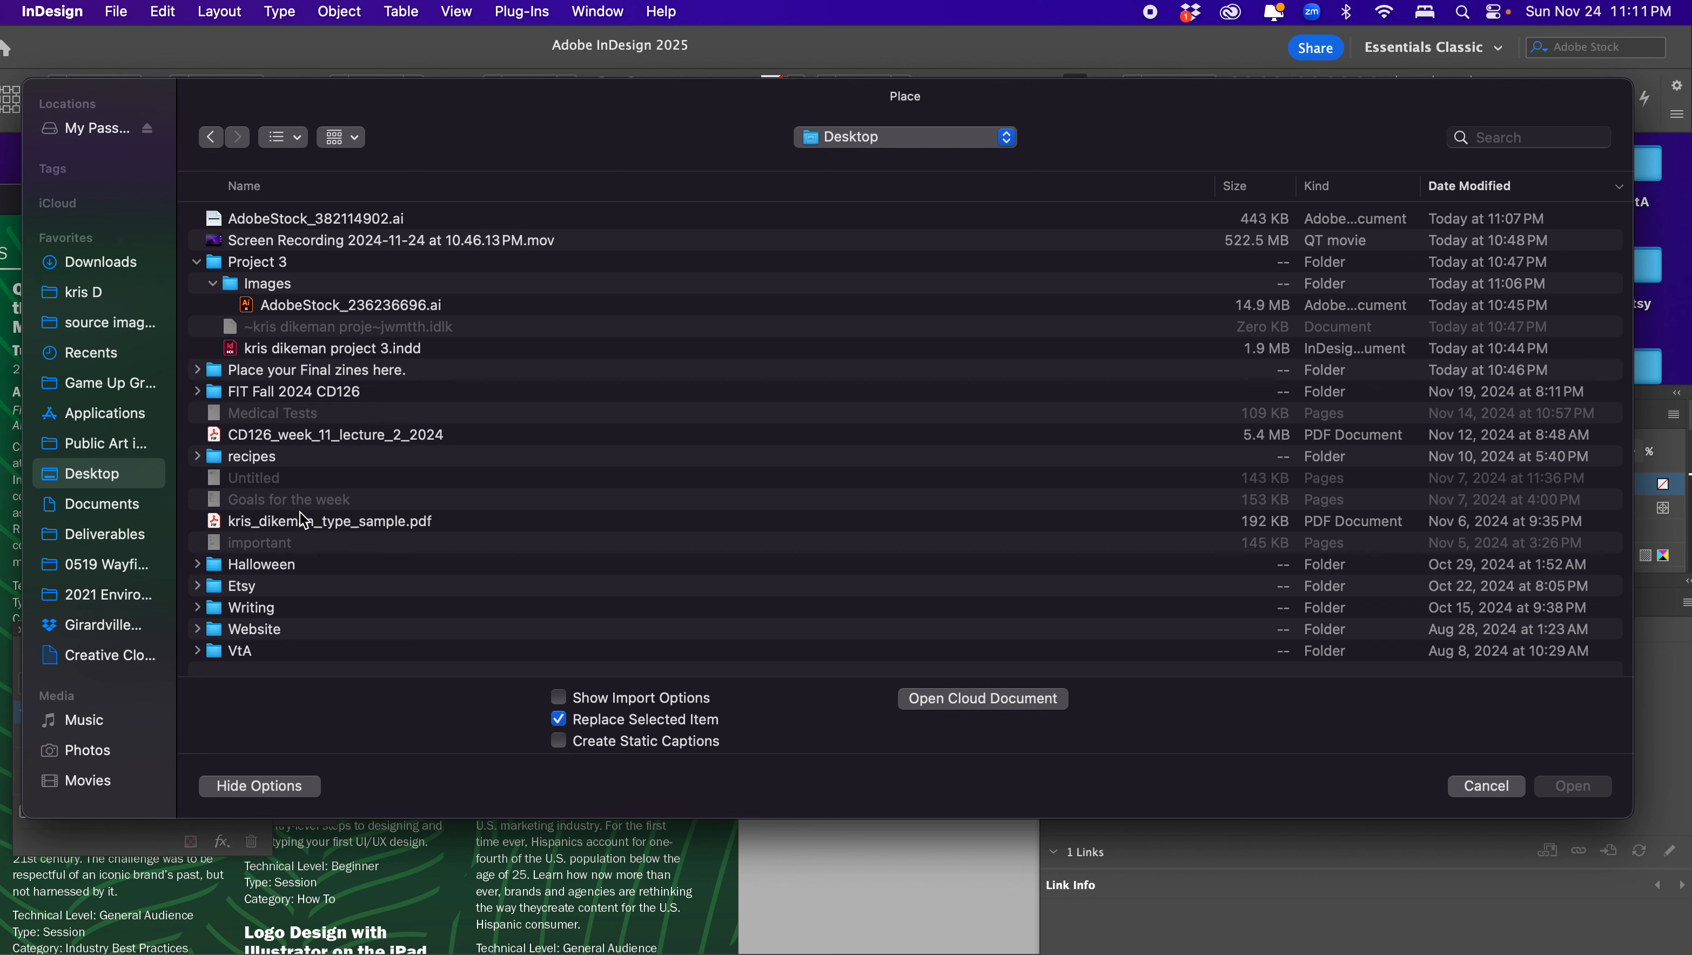
click(197, 586)
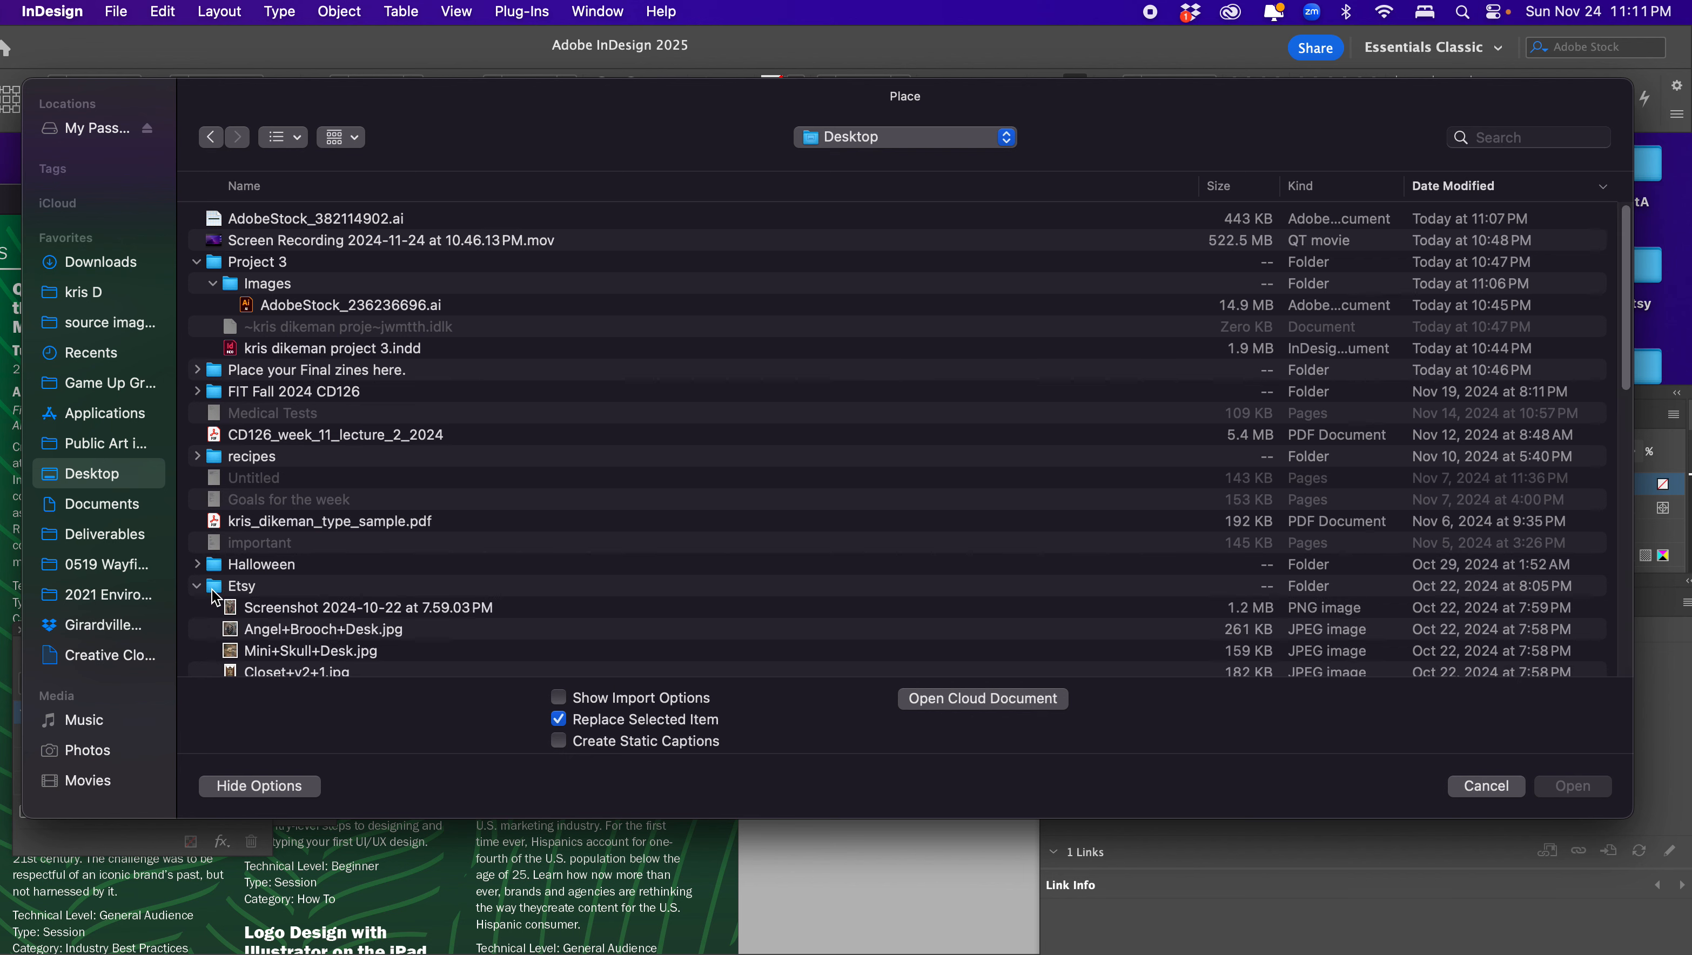
double_click(271, 635)
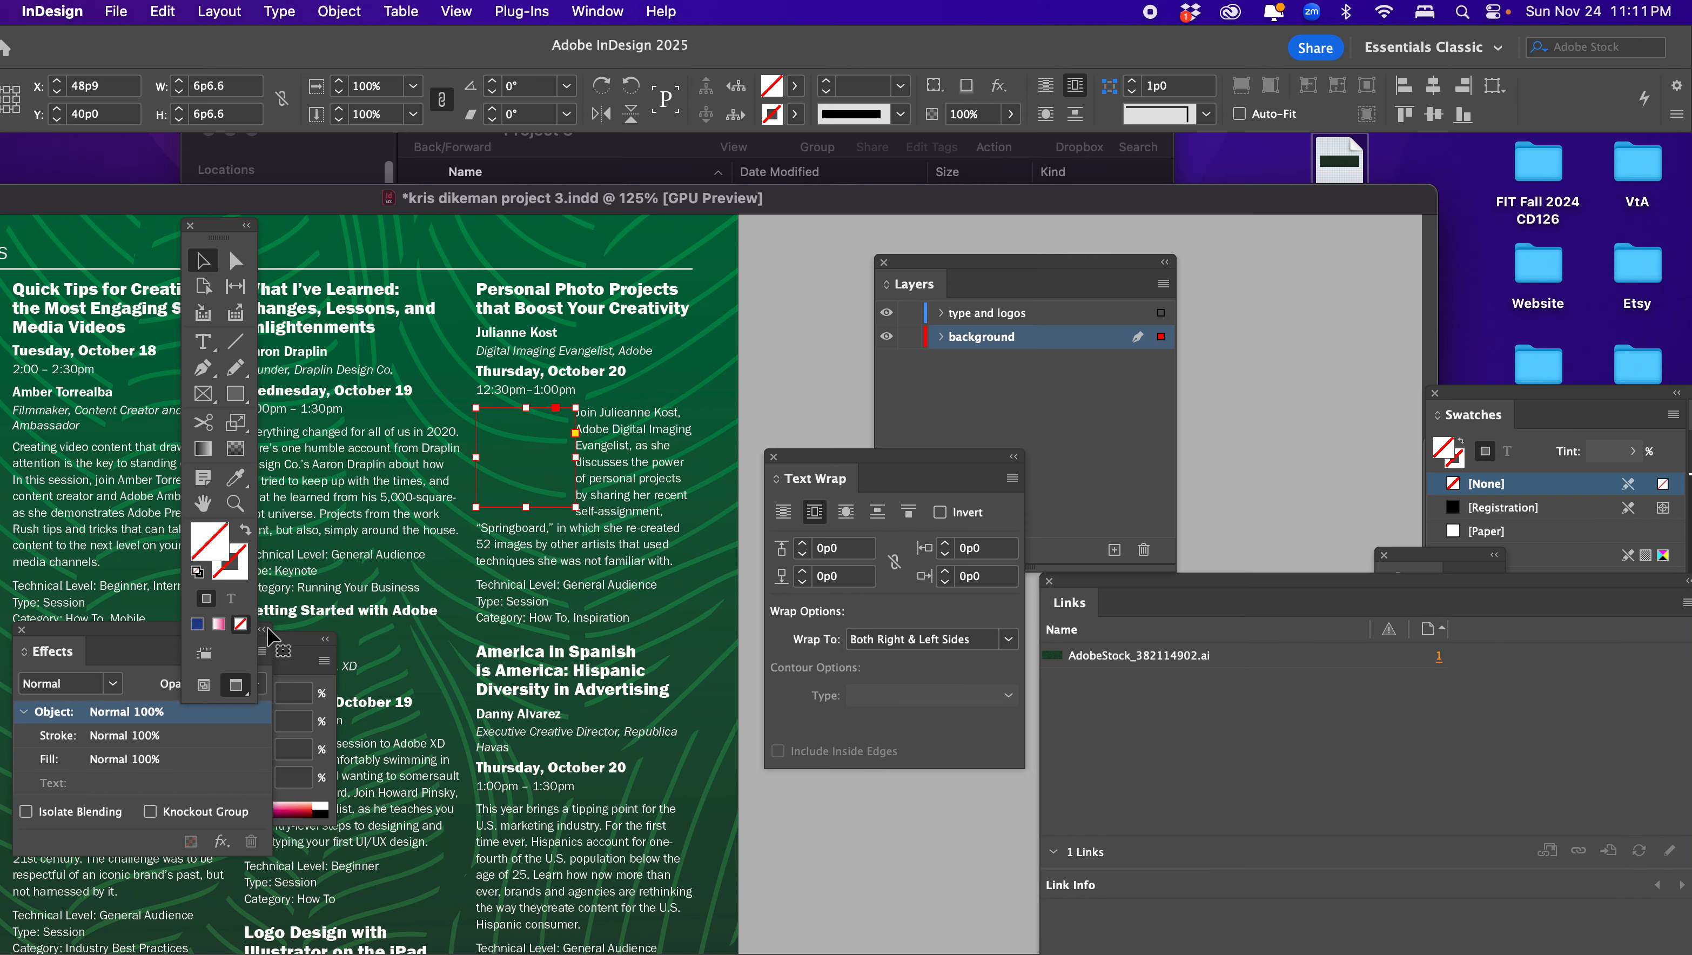
Fit the placed brooch photo proportionally to its square frame
click(361, 7)
mouse_move(364, 491)
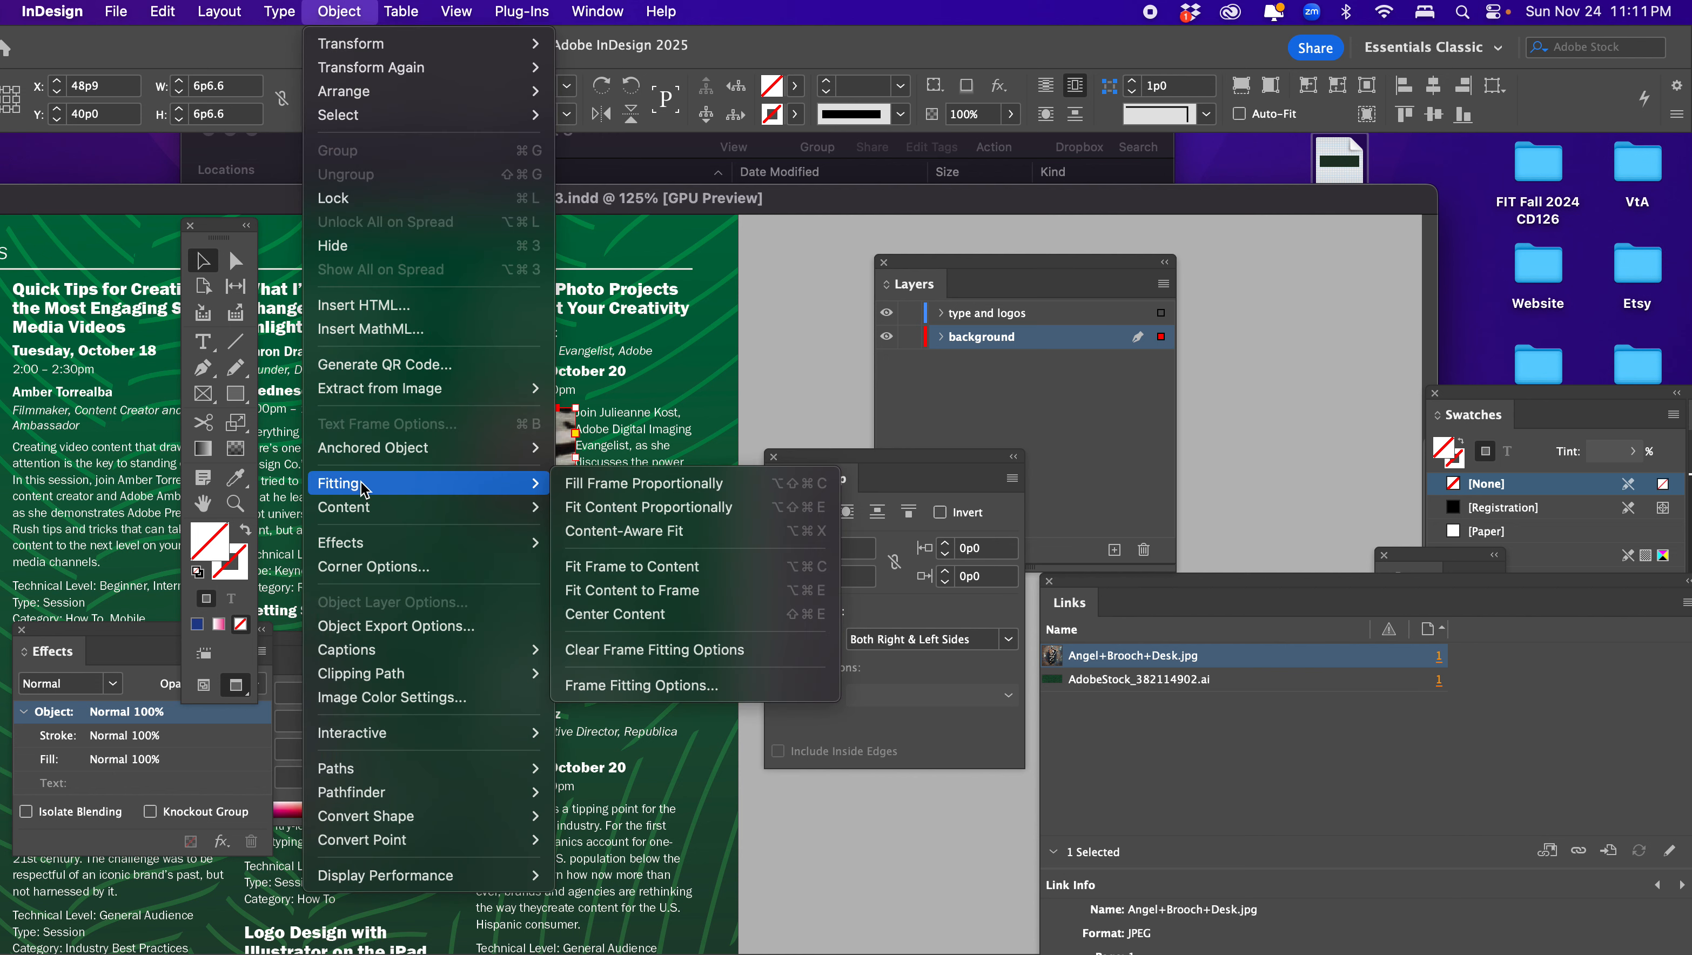
click(576, 519)
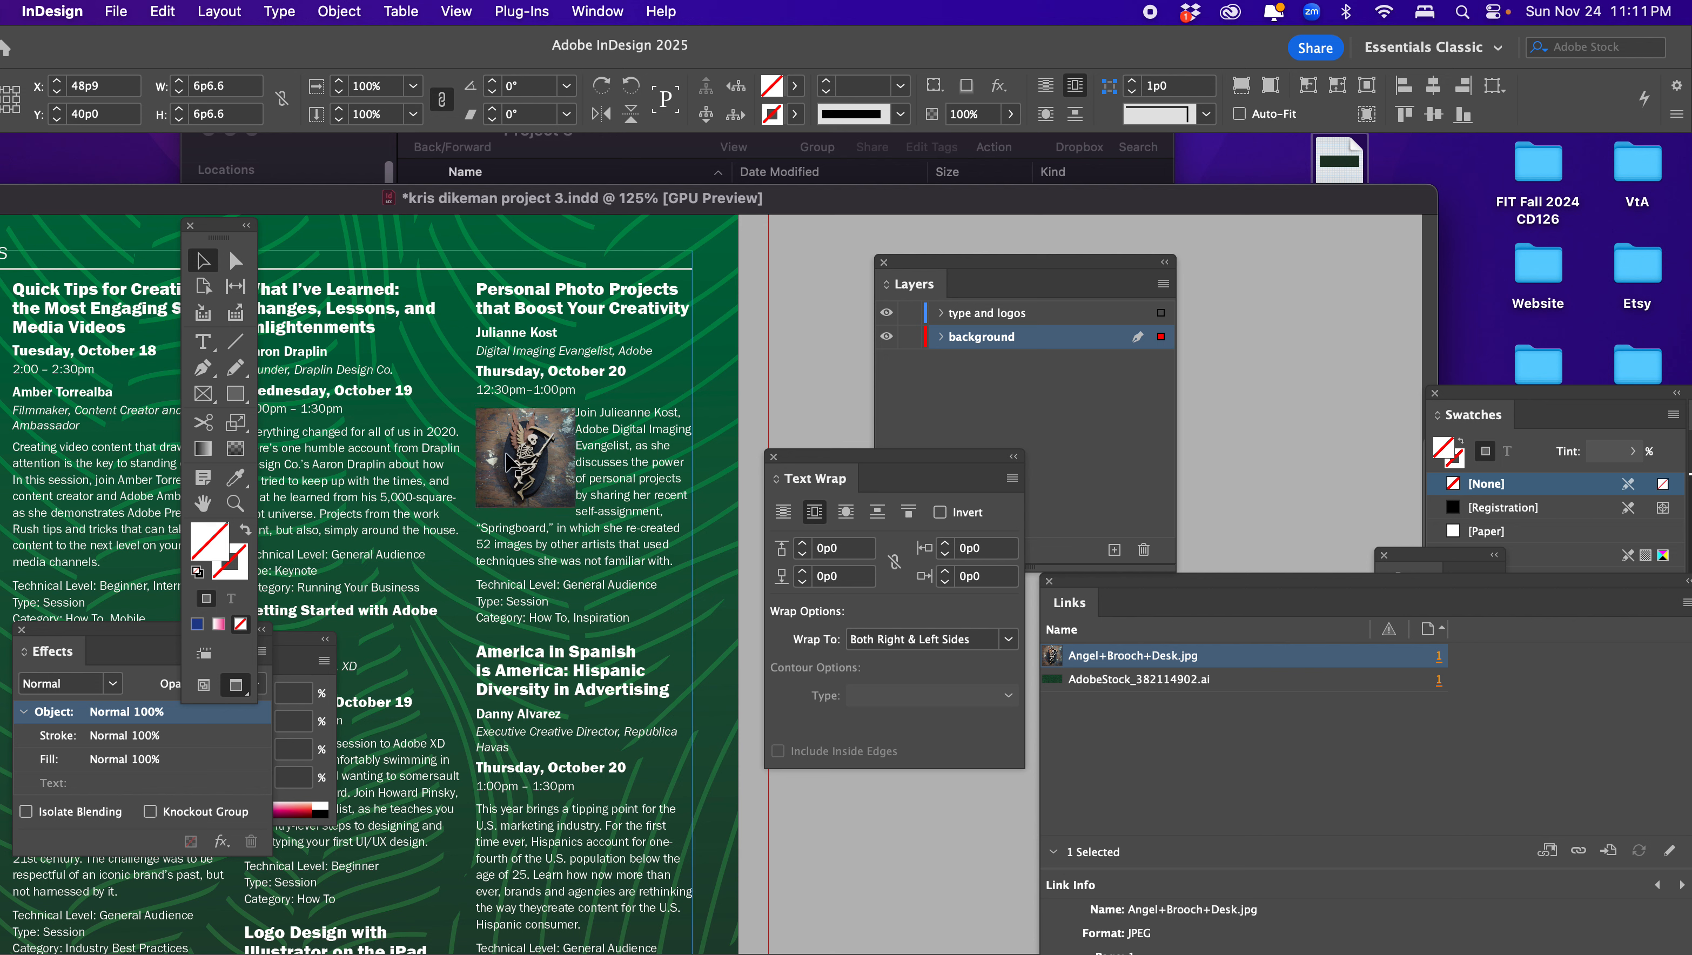
Select the brooch photo behind the text frame and move it down beside the Technical Level lines, at about Y 47p8.7
super+click(494, 438)
super+click(509, 430)
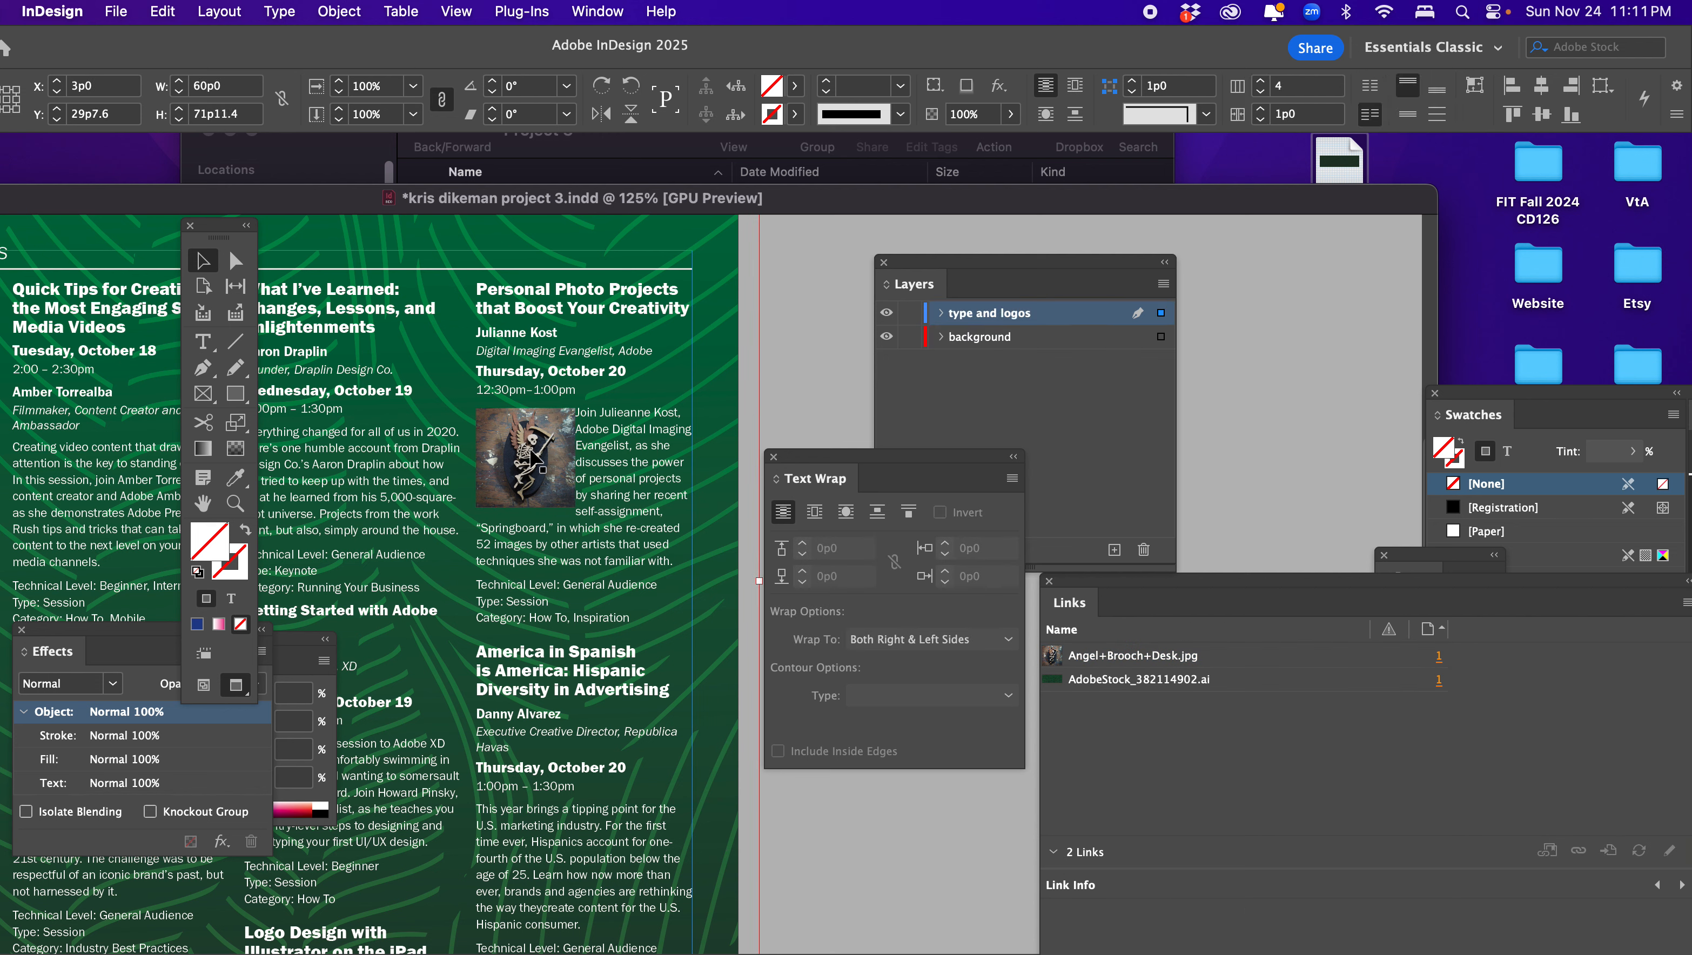
super+click(535, 448)
super+click(535, 444)
super+click(525, 428)
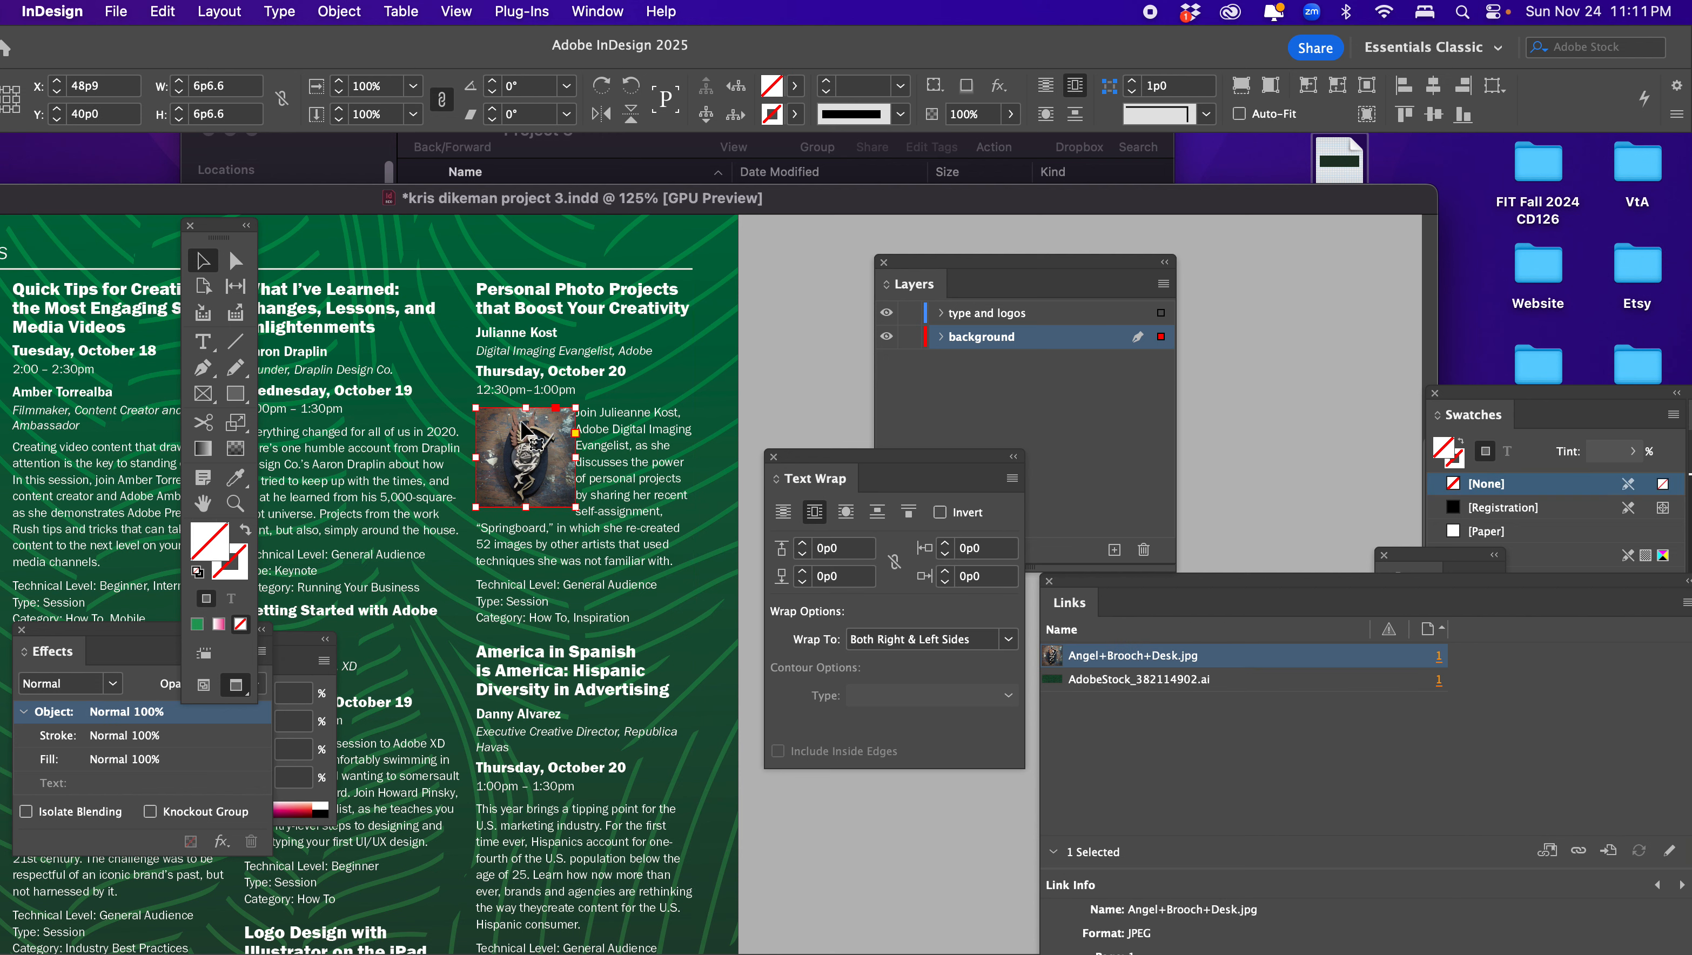
drag(520, 421, 521, 538)
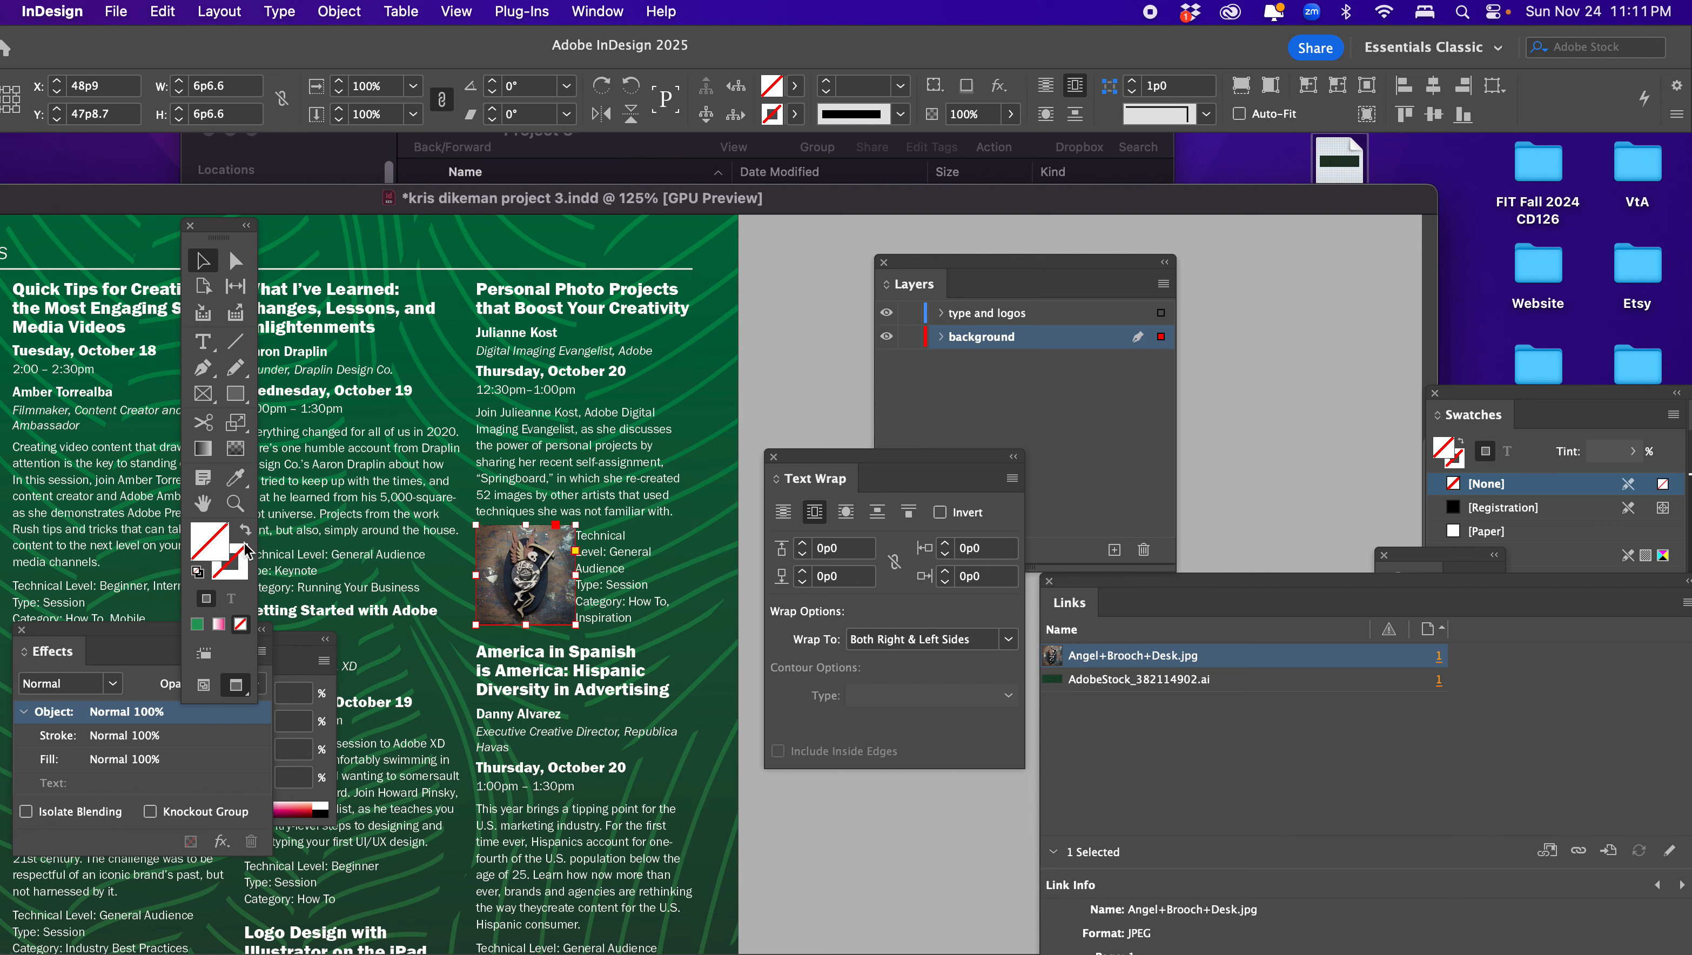
Set the right text wrap offset of the brooch photo to 0p11
click(234, 503)
click(537, 576)
click(665, 581)
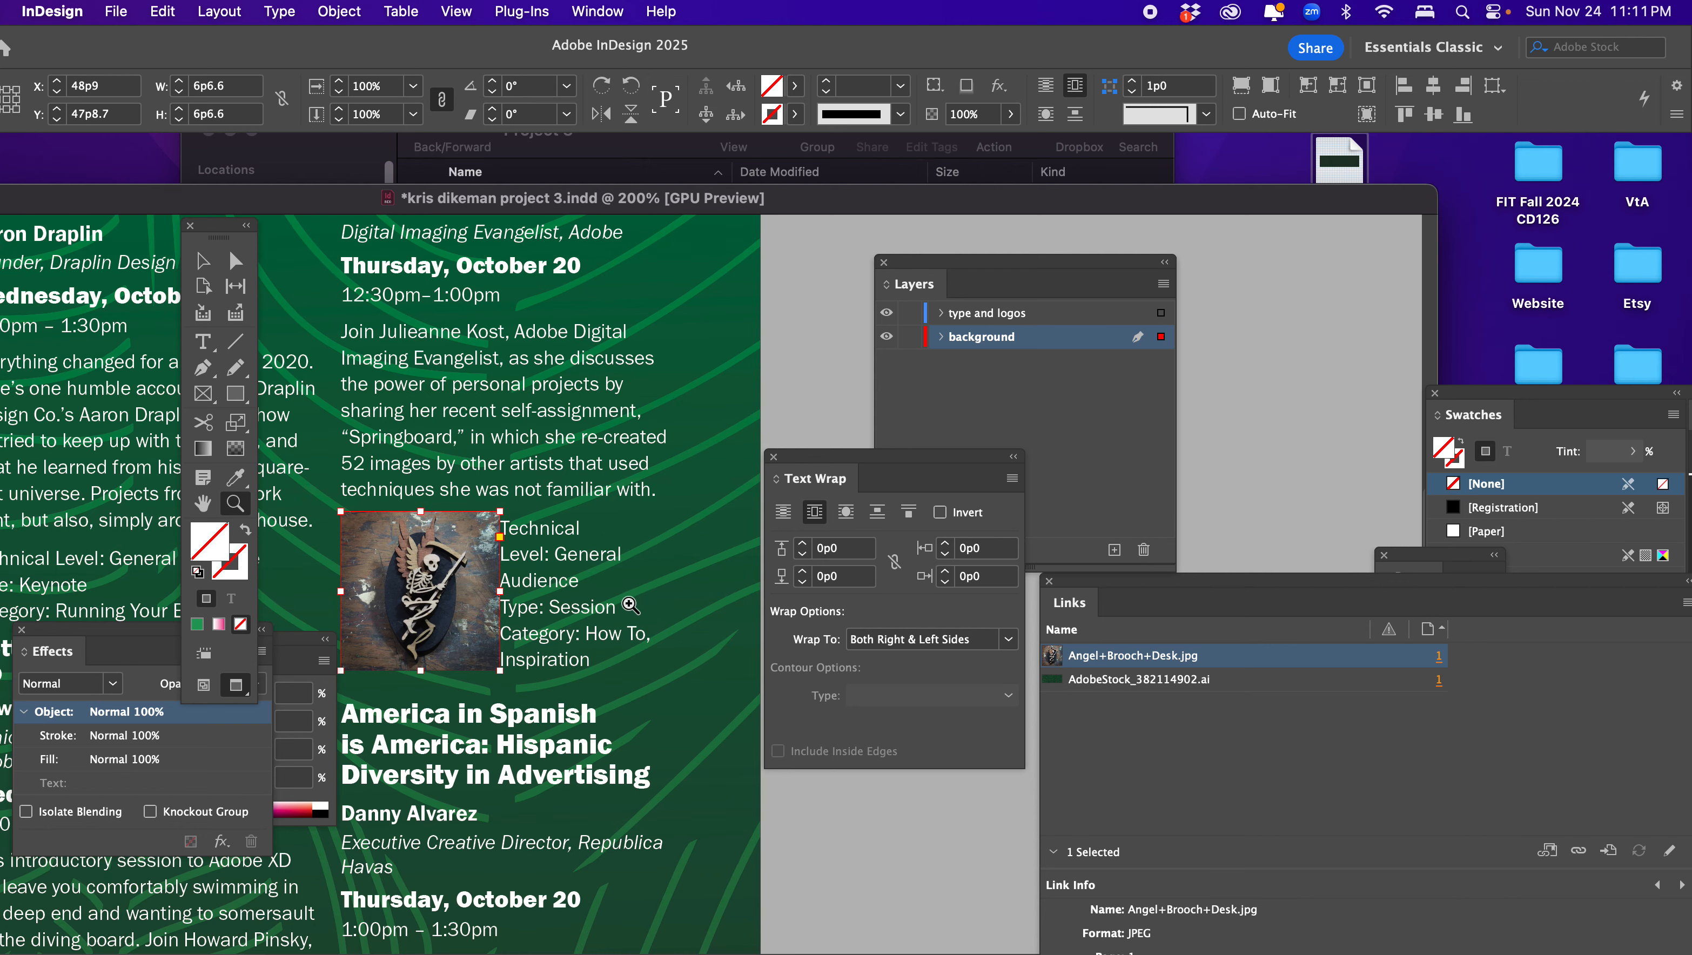
click(557, 582)
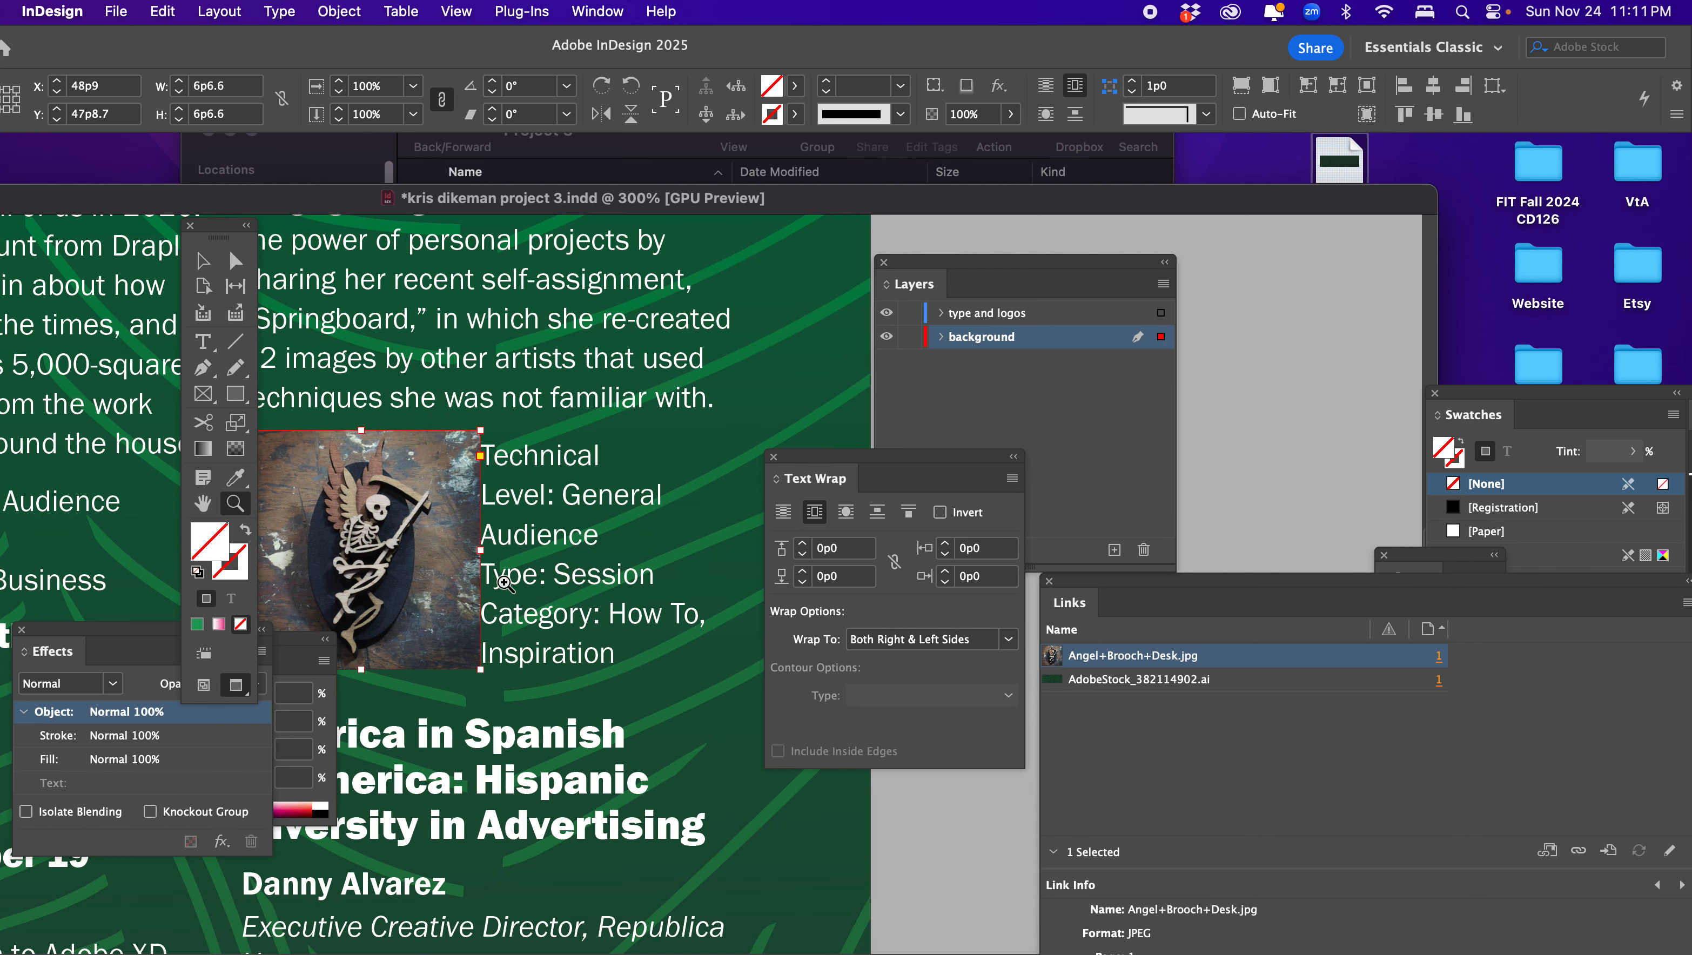
click(946, 572)
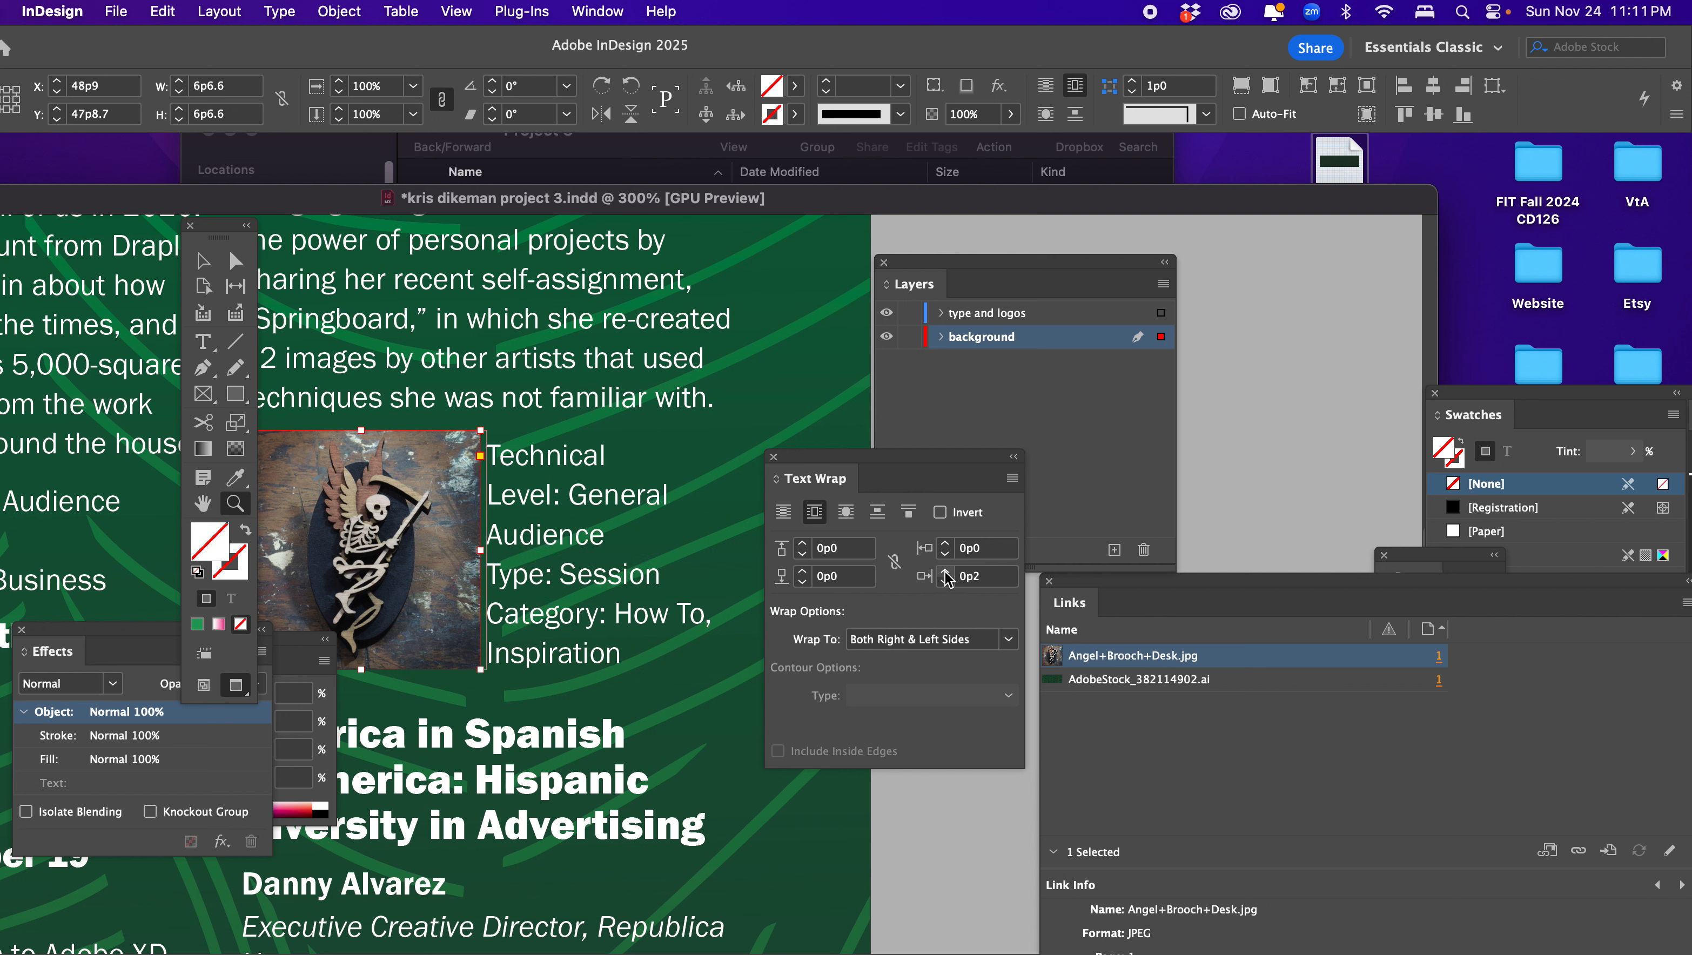
click(946, 572)
click(946, 572)
click(946, 572)
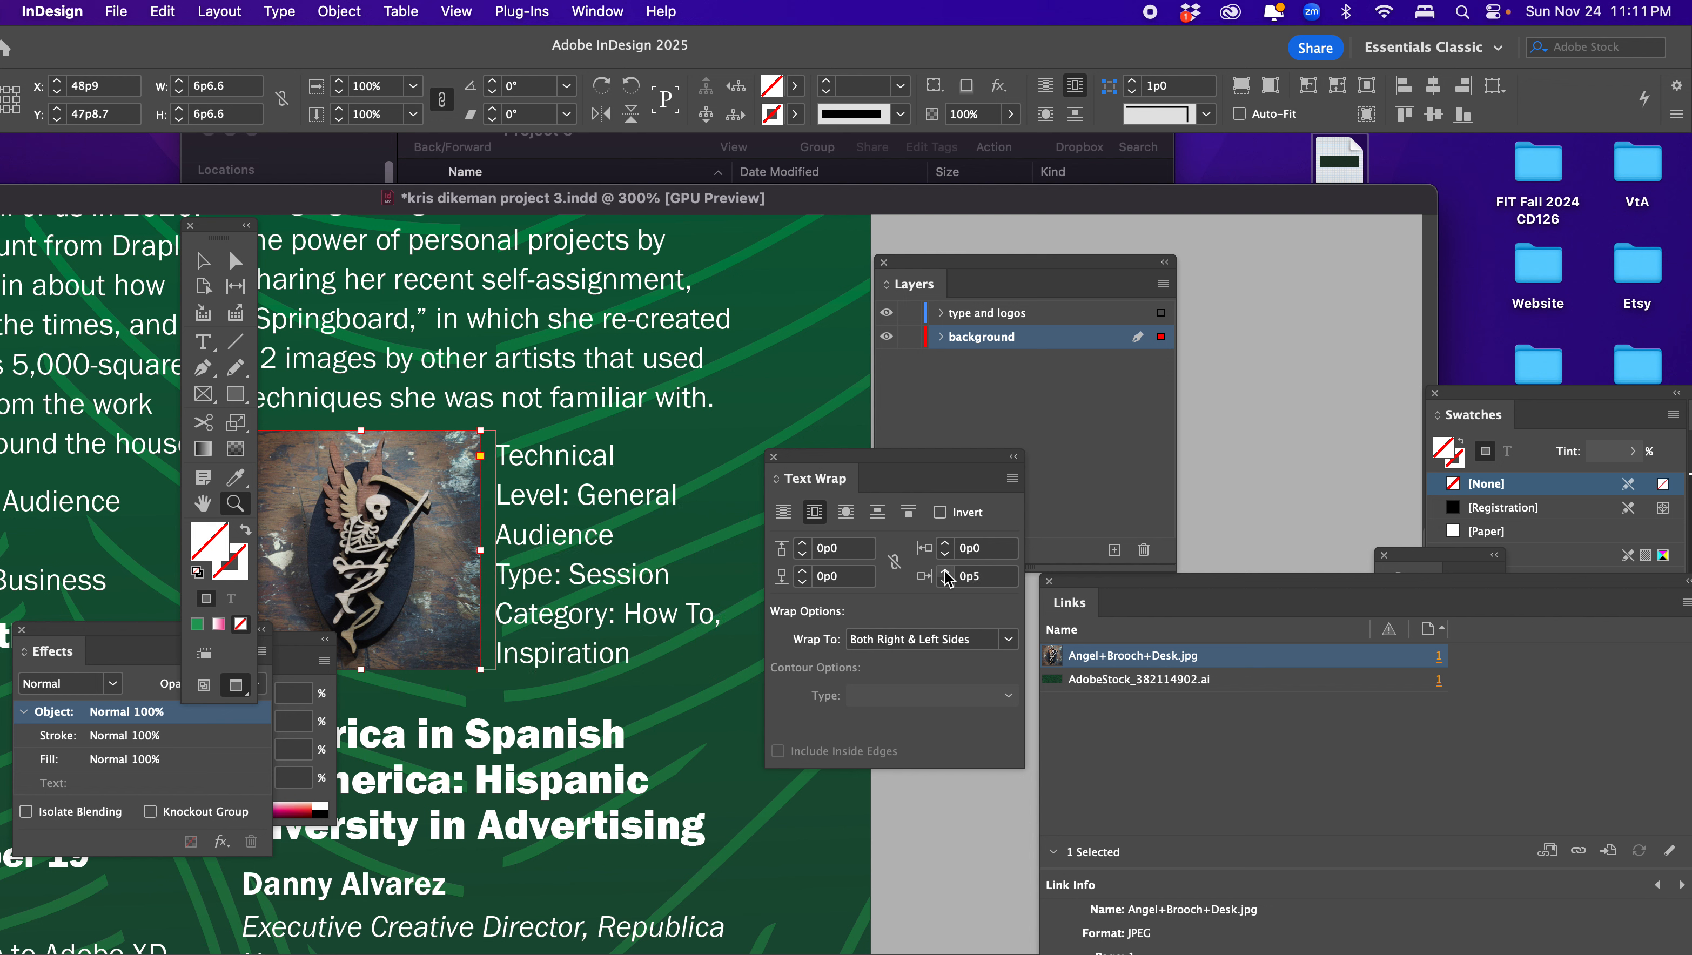
click(946, 572)
click(946, 573)
click(945, 573)
click(946, 574)
click(945, 573)
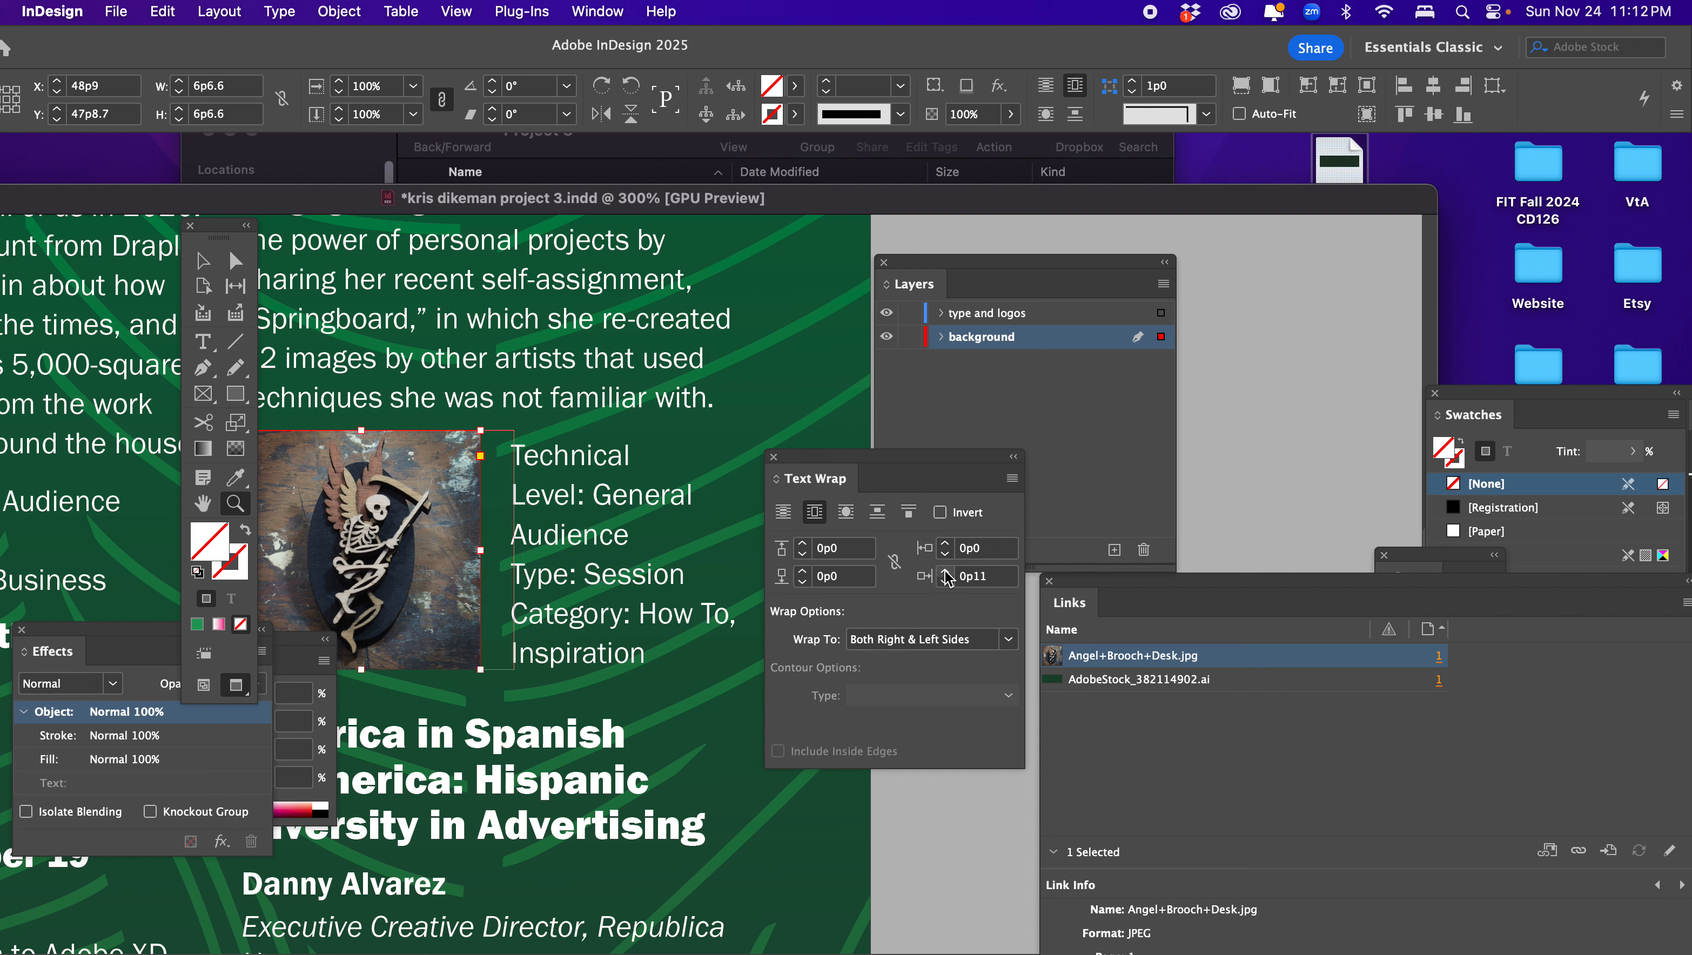
click(945, 573)
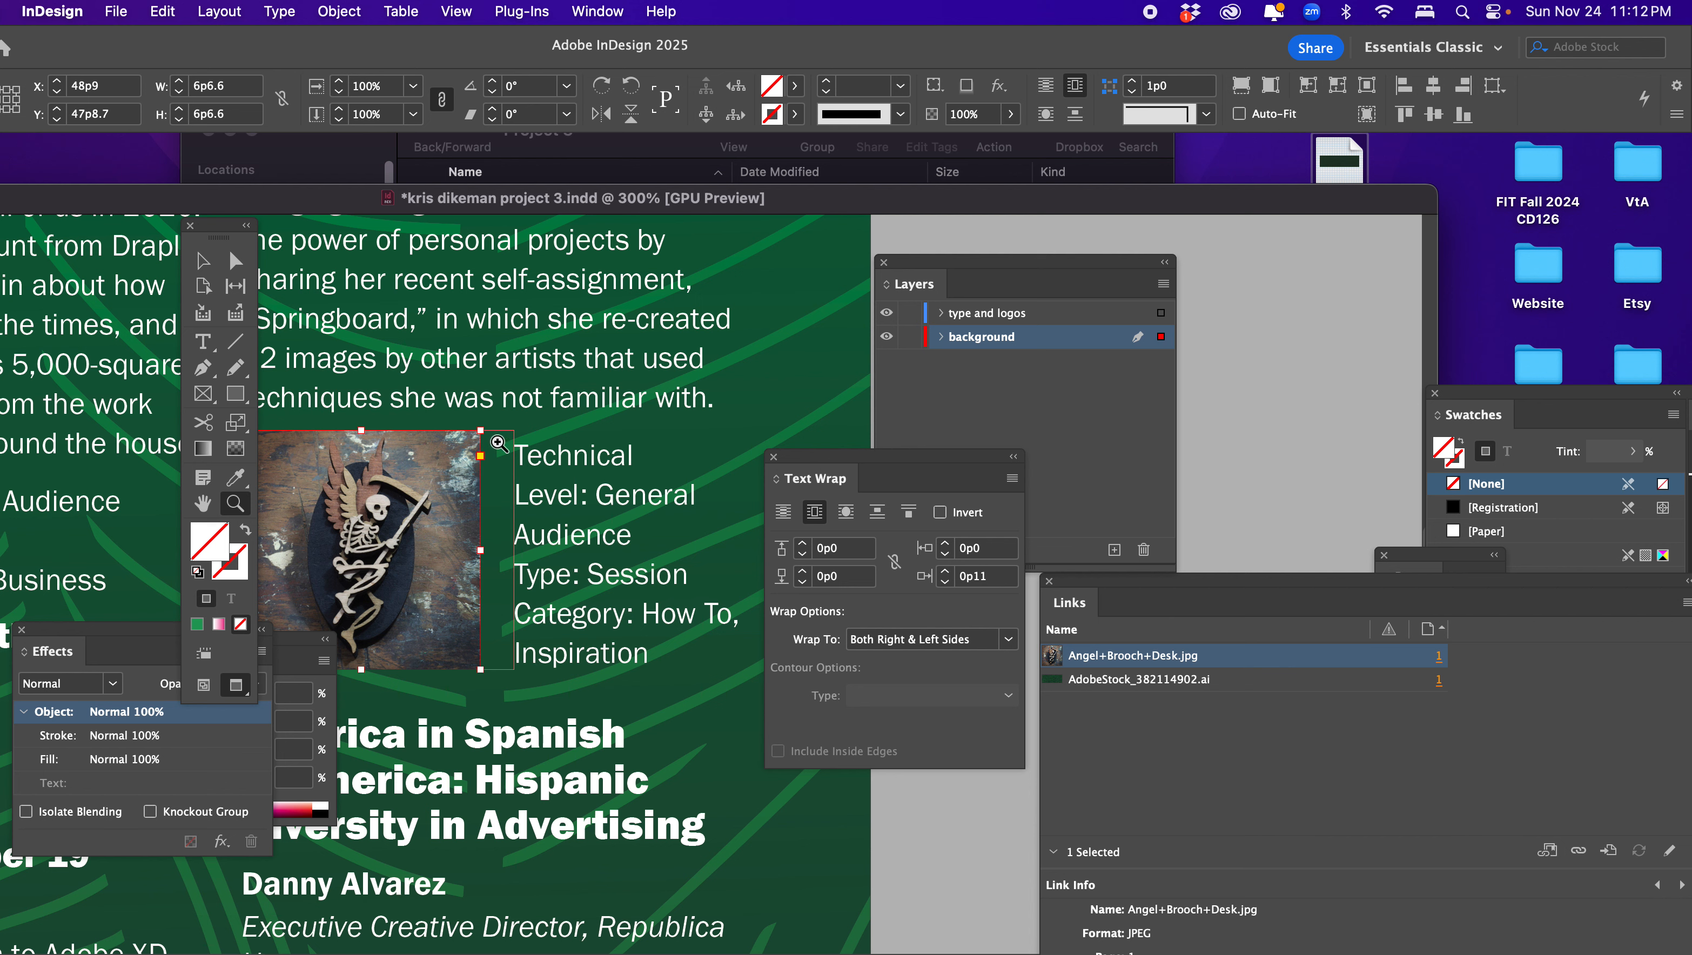
click(204, 265)
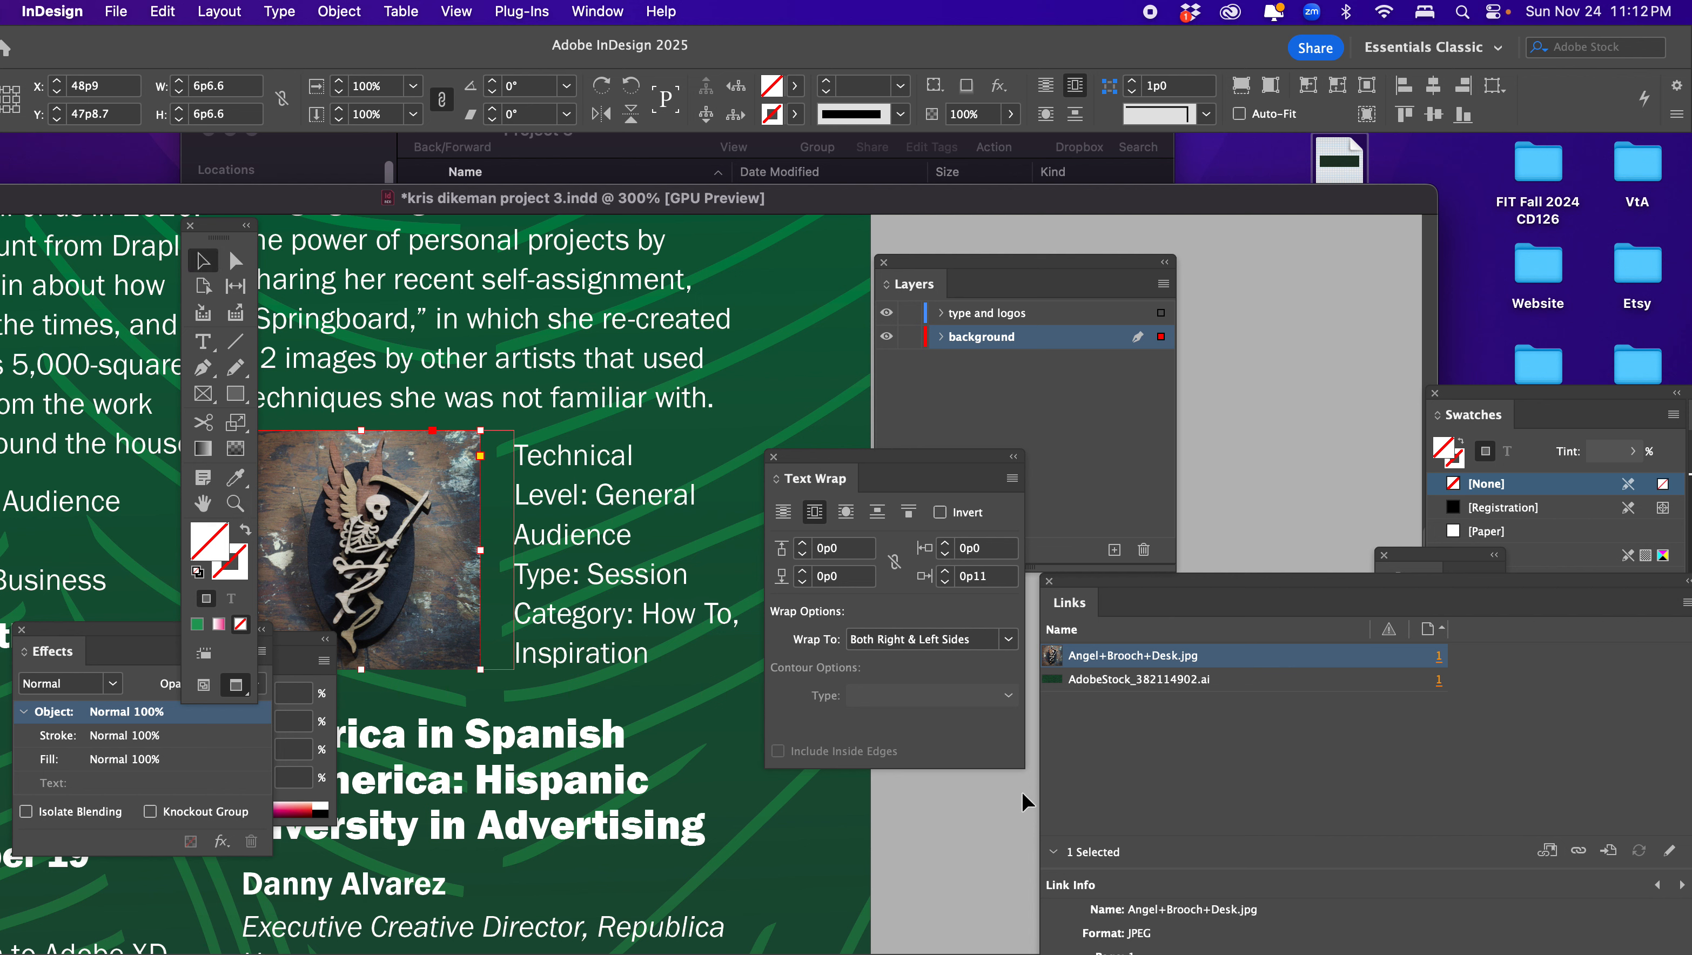
click(983, 837)
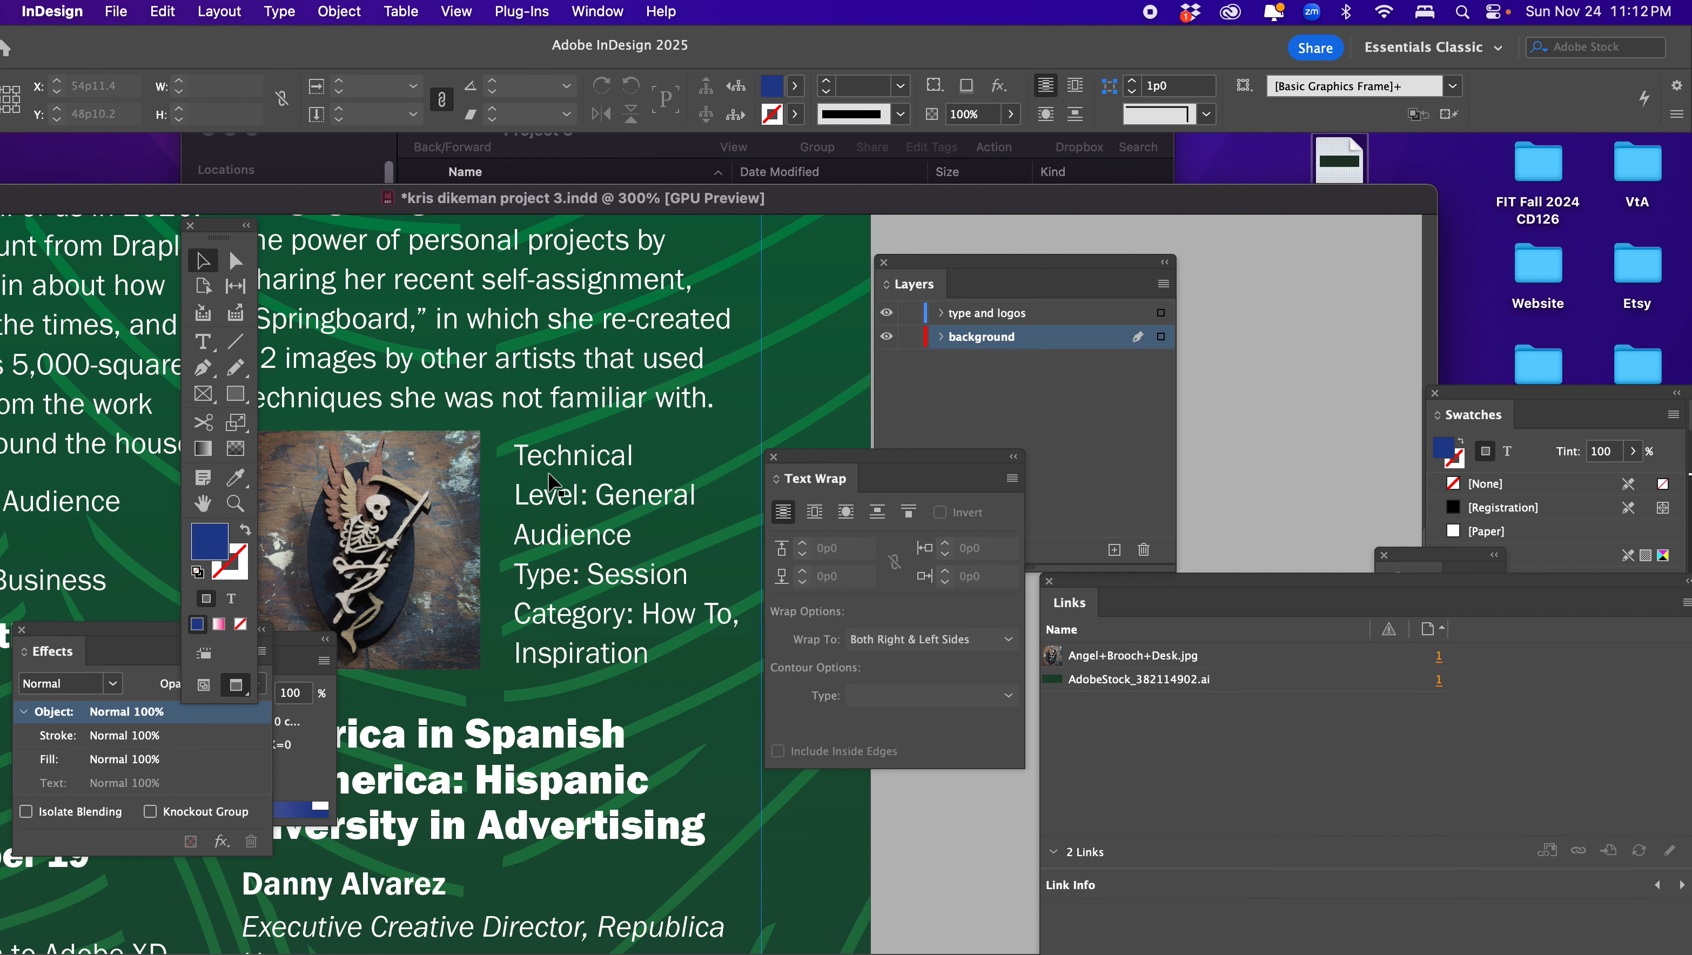
click(439, 545)
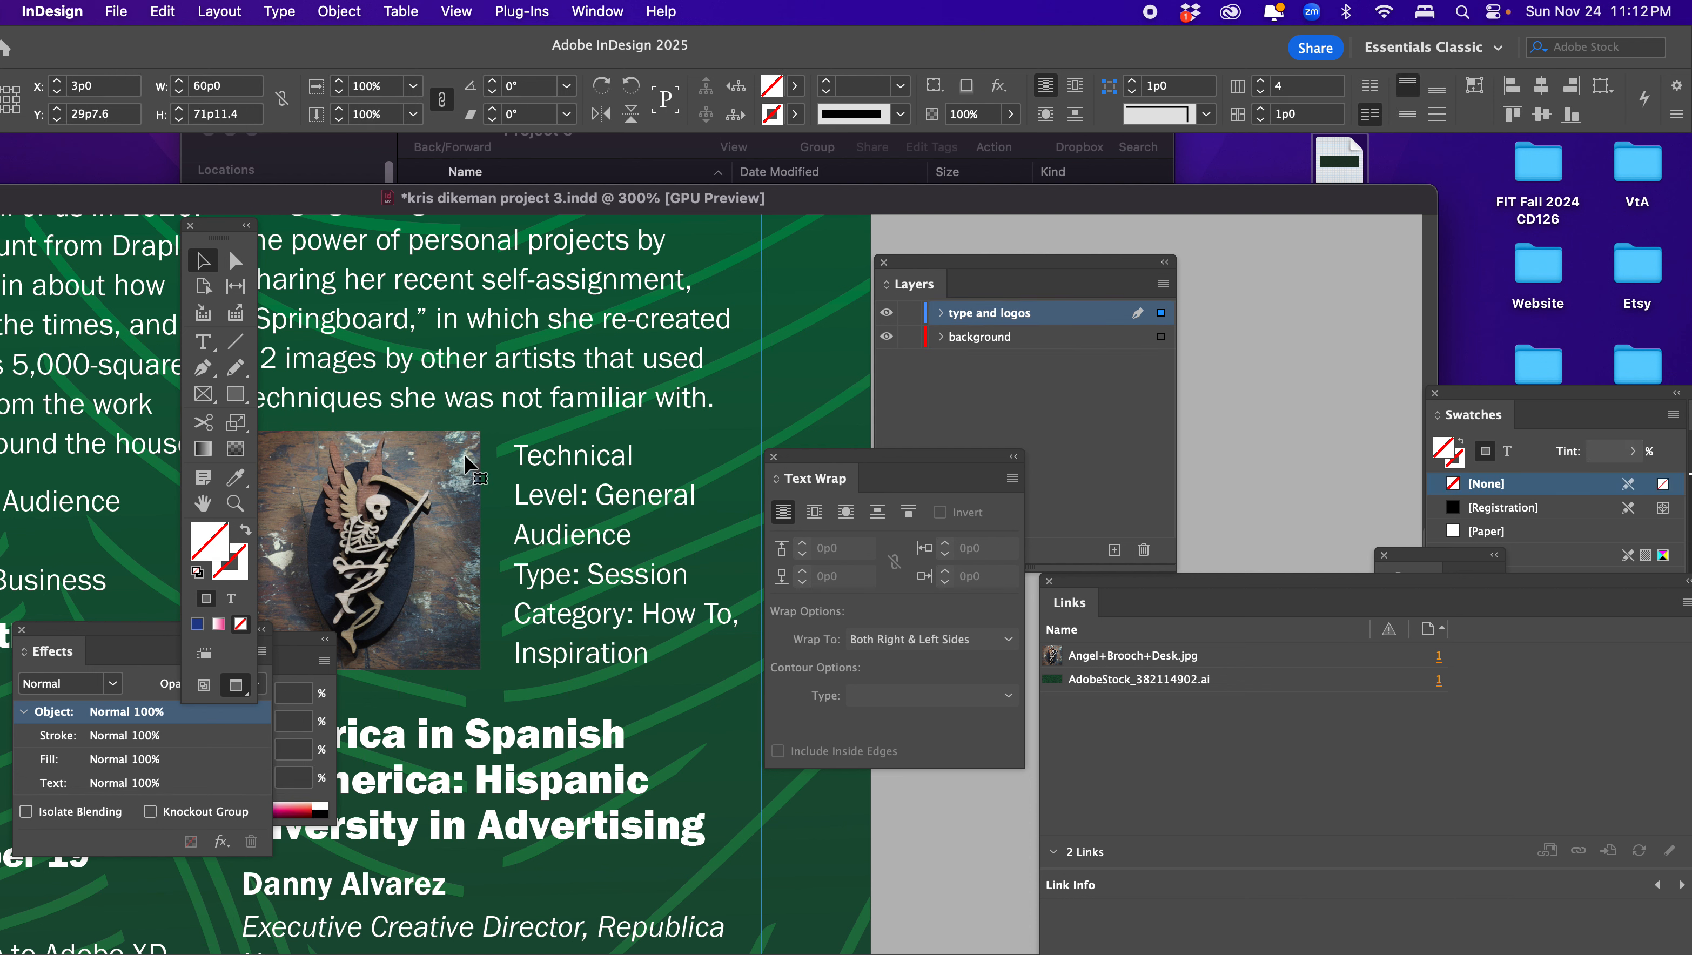
drag(803, 457, 1047, 478)
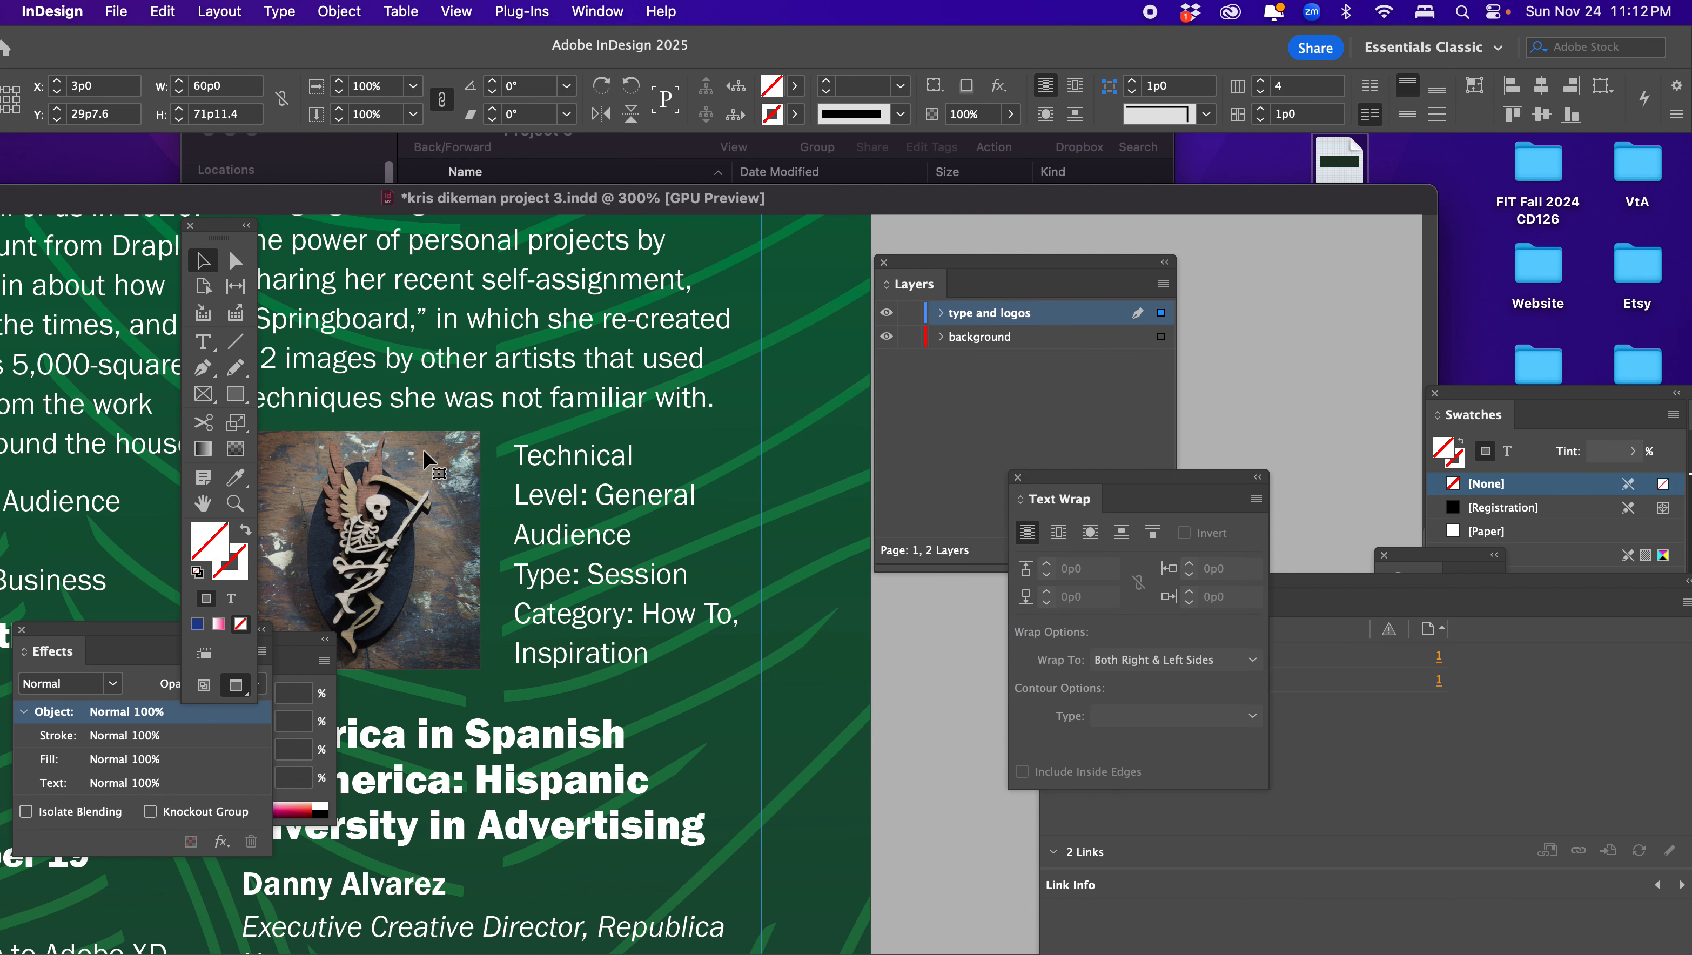
drag(605, 397, 658, 394)
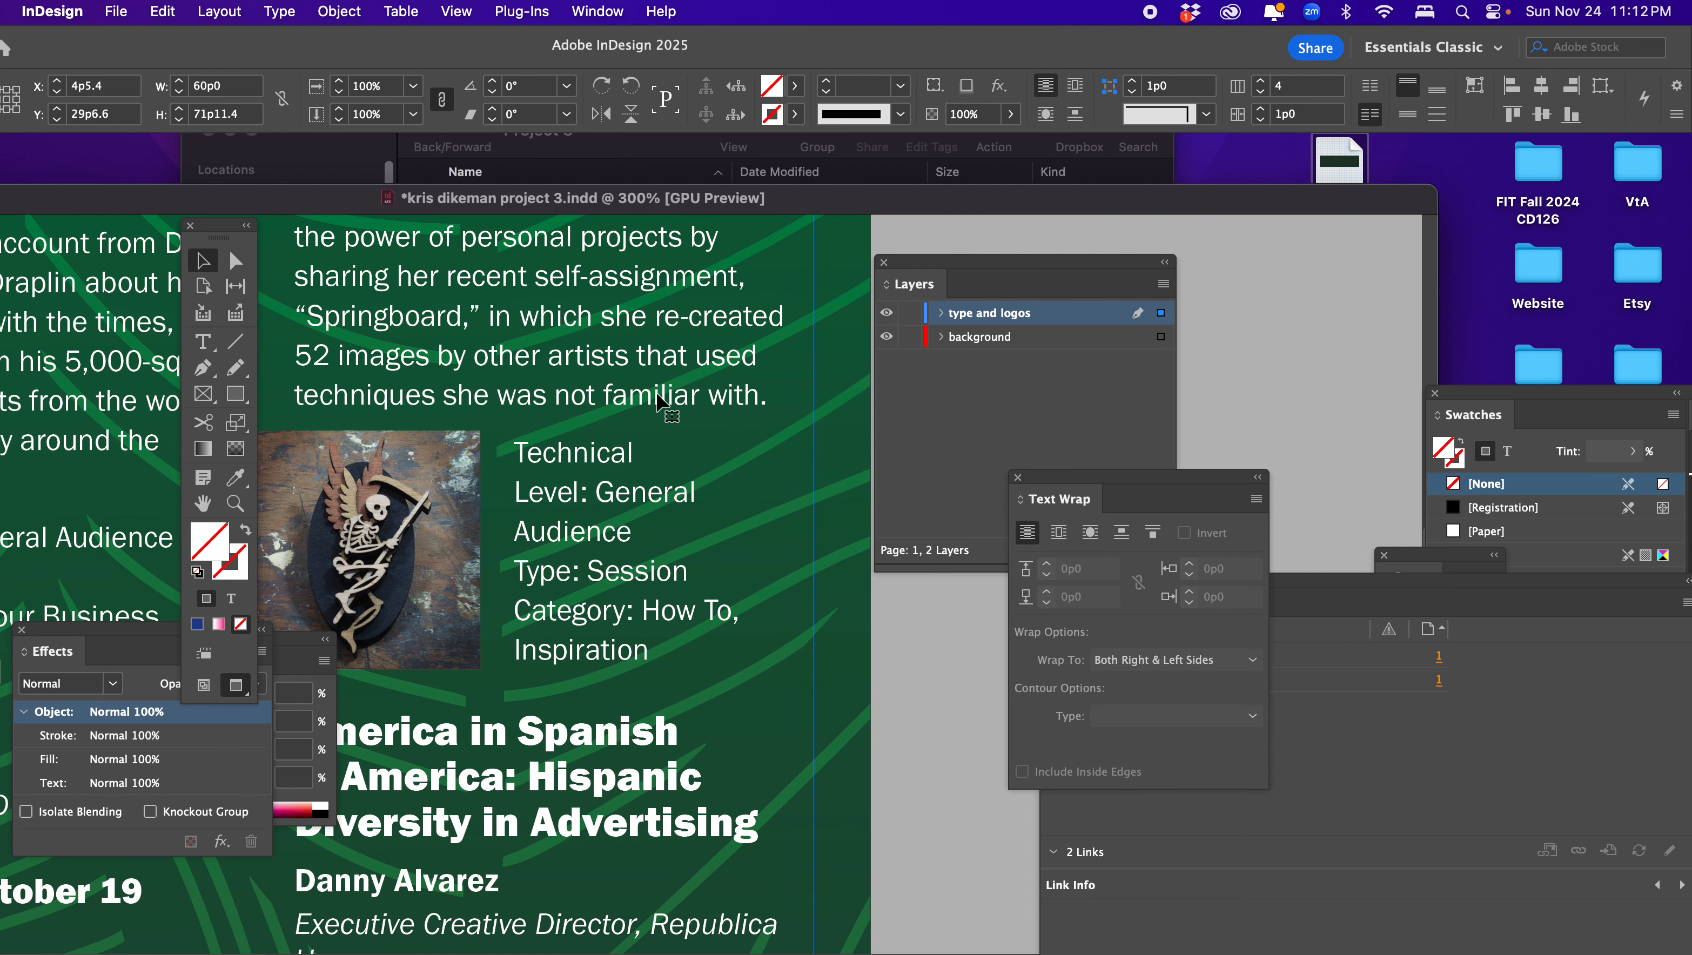
key(super+z)
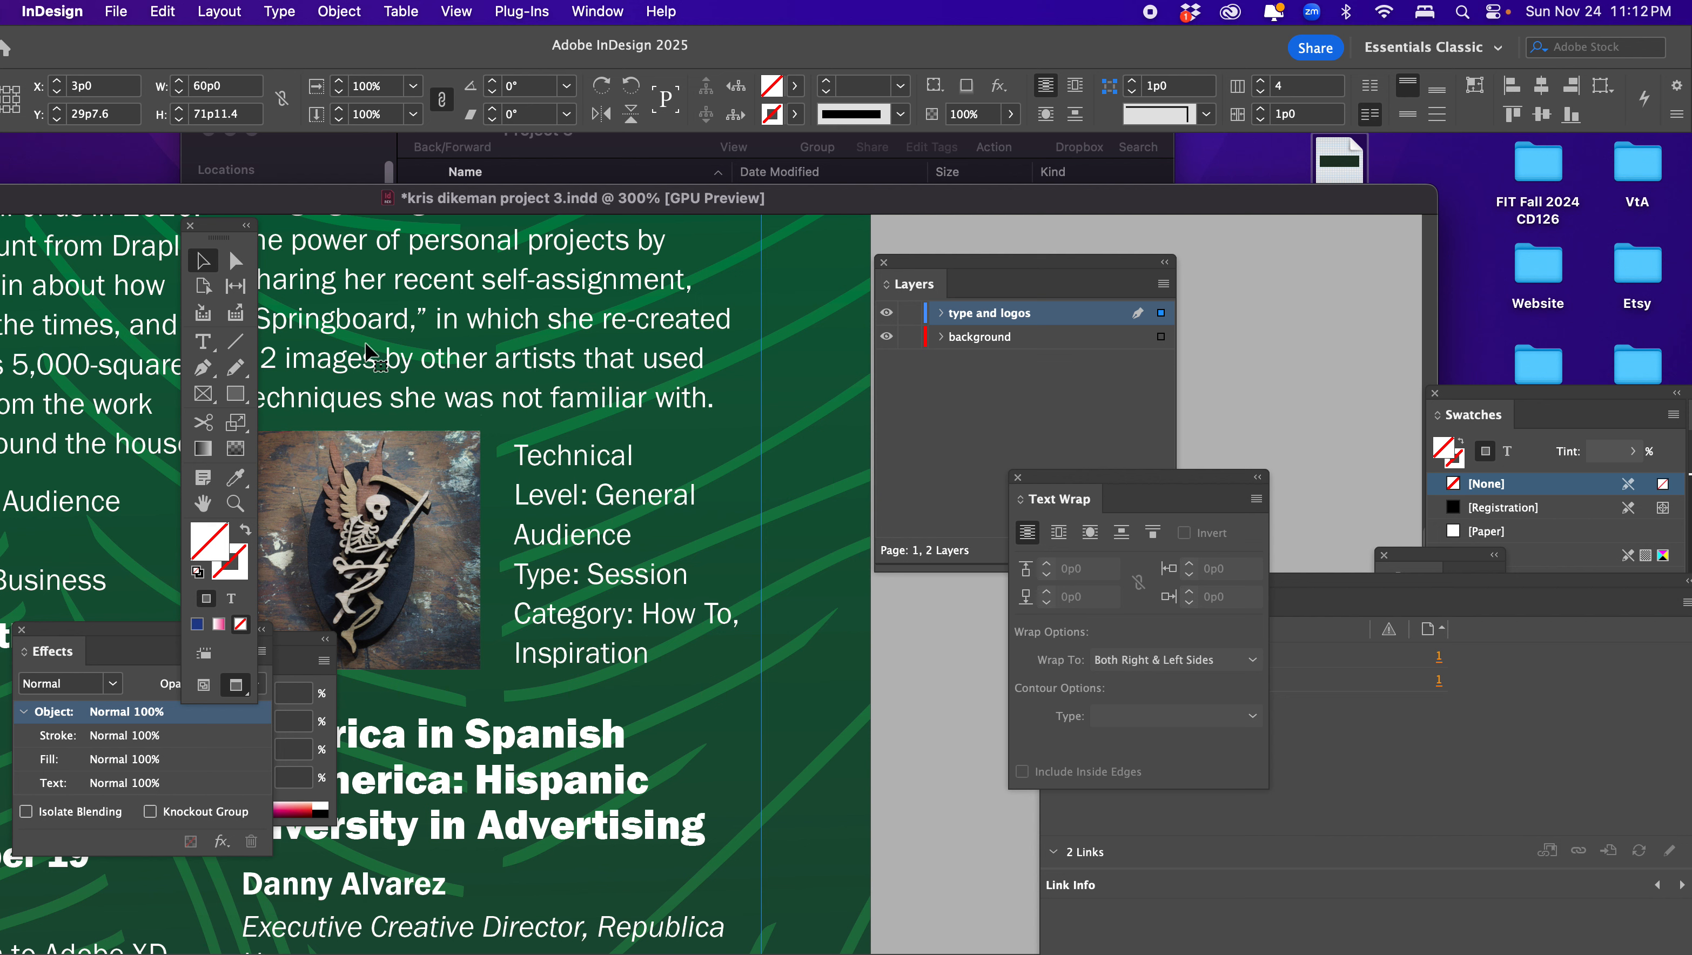
Select the brooch photo and move the Tools, Effects and Color panels clear of the photo and its text column
click(387, 450)
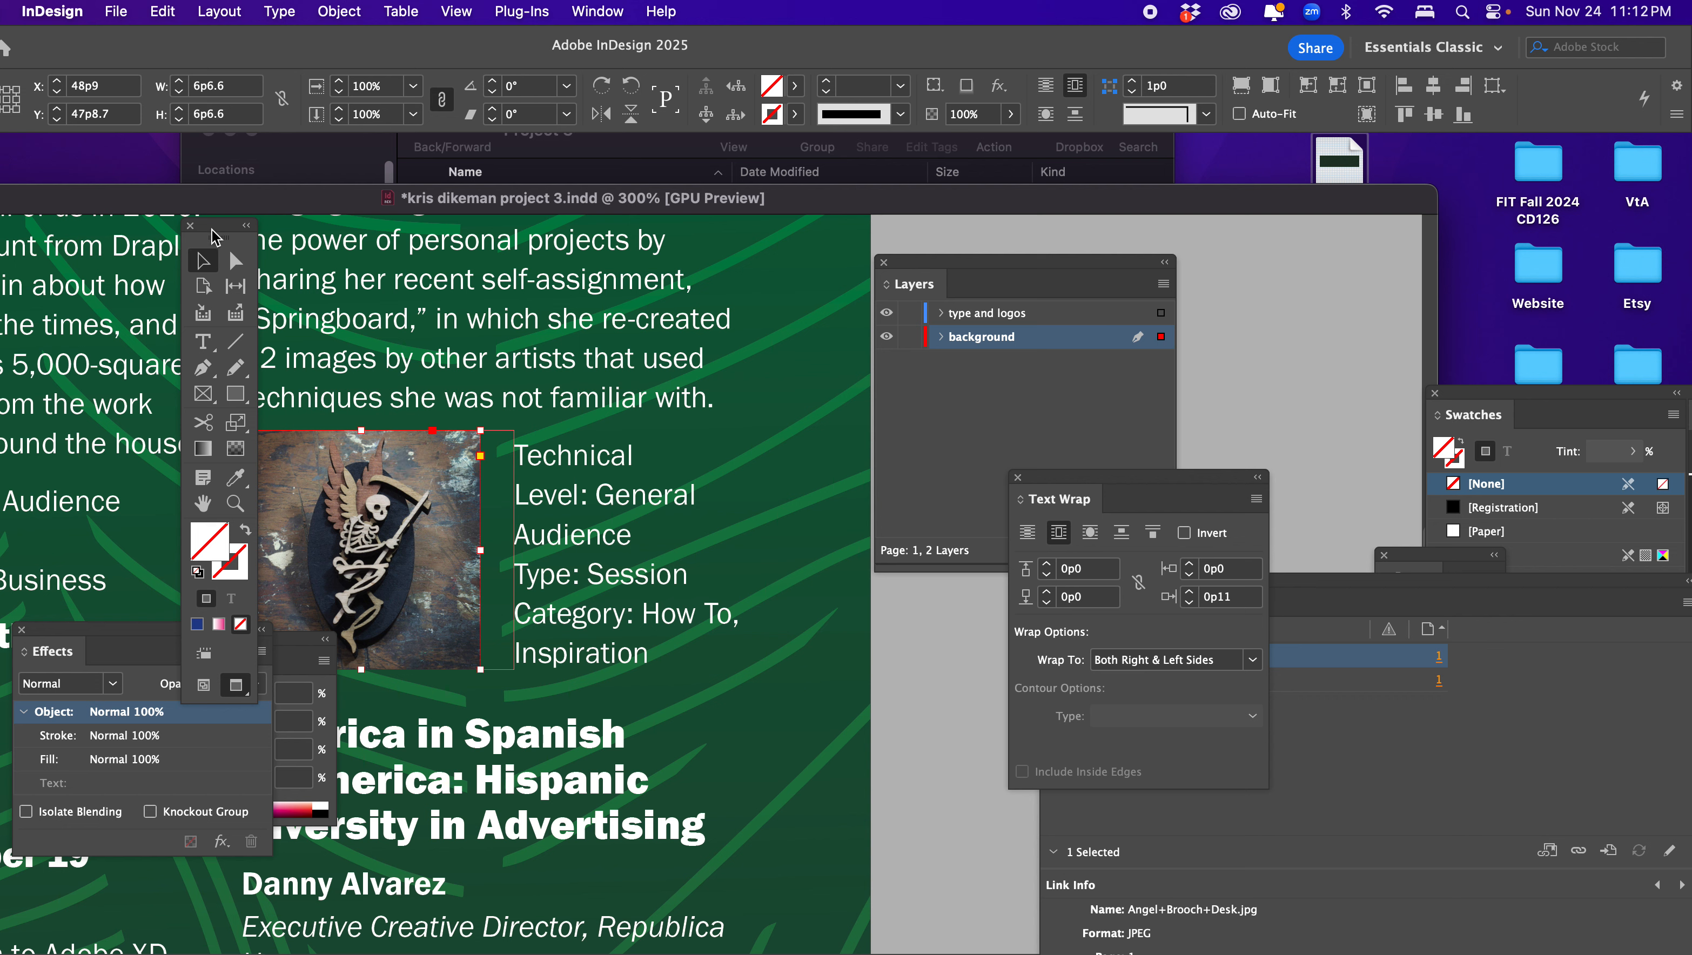
drag(213, 236, 941, 659)
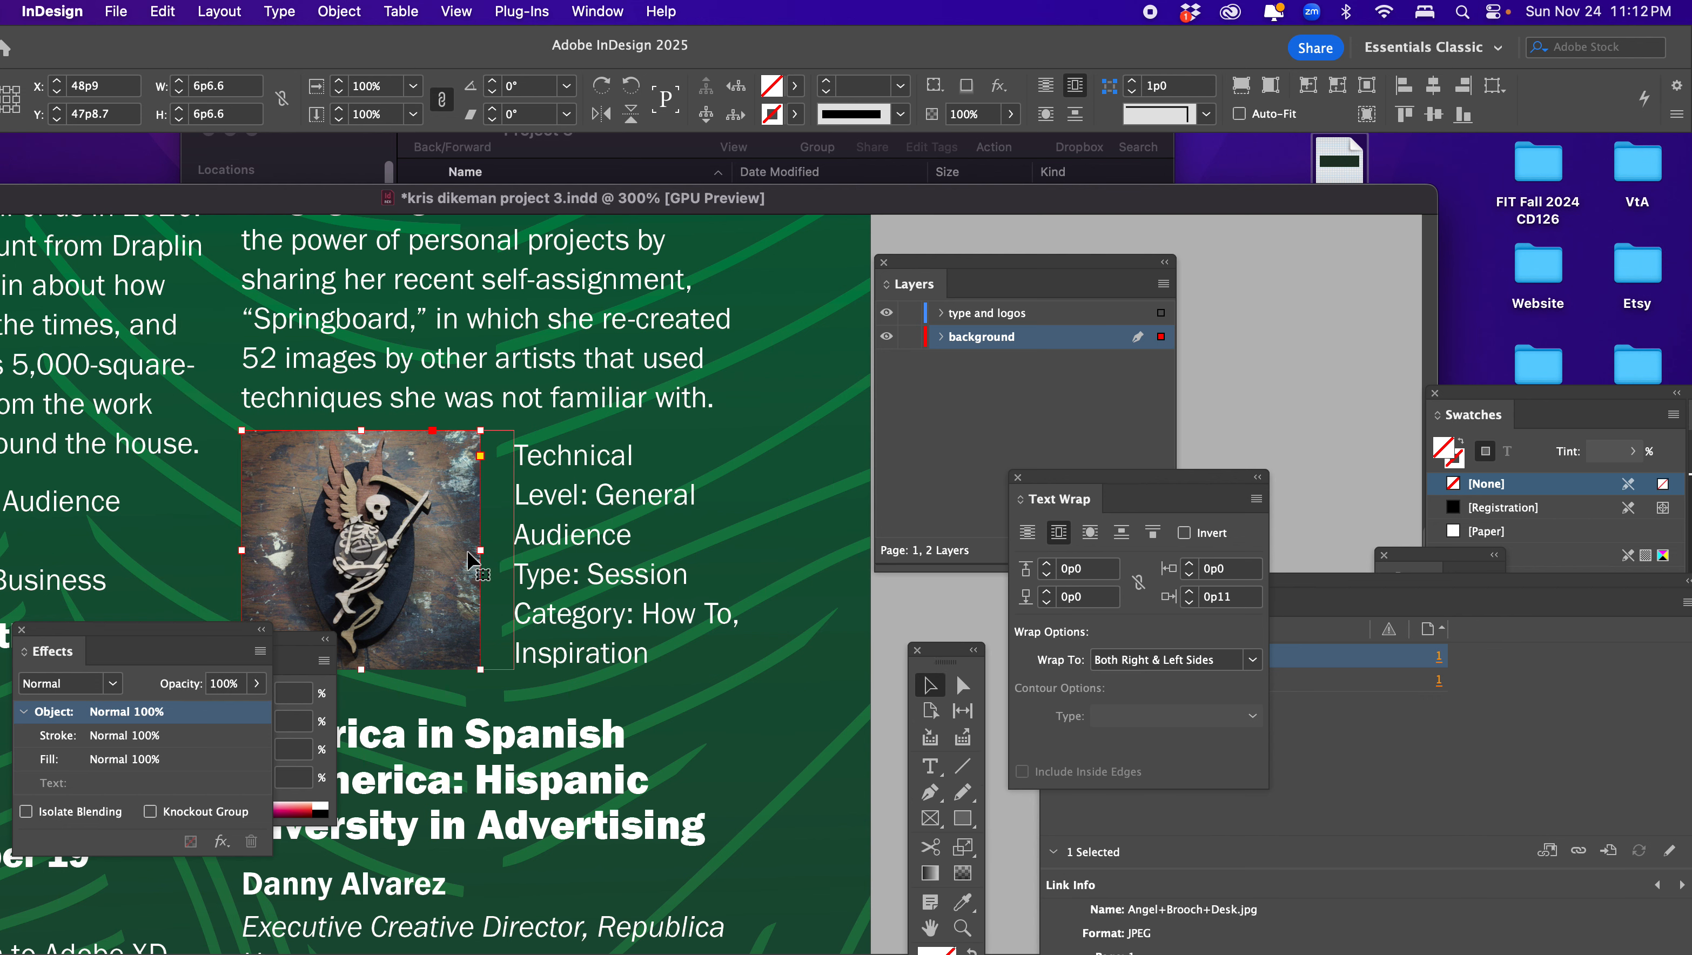
drag(231, 635, 166, 797)
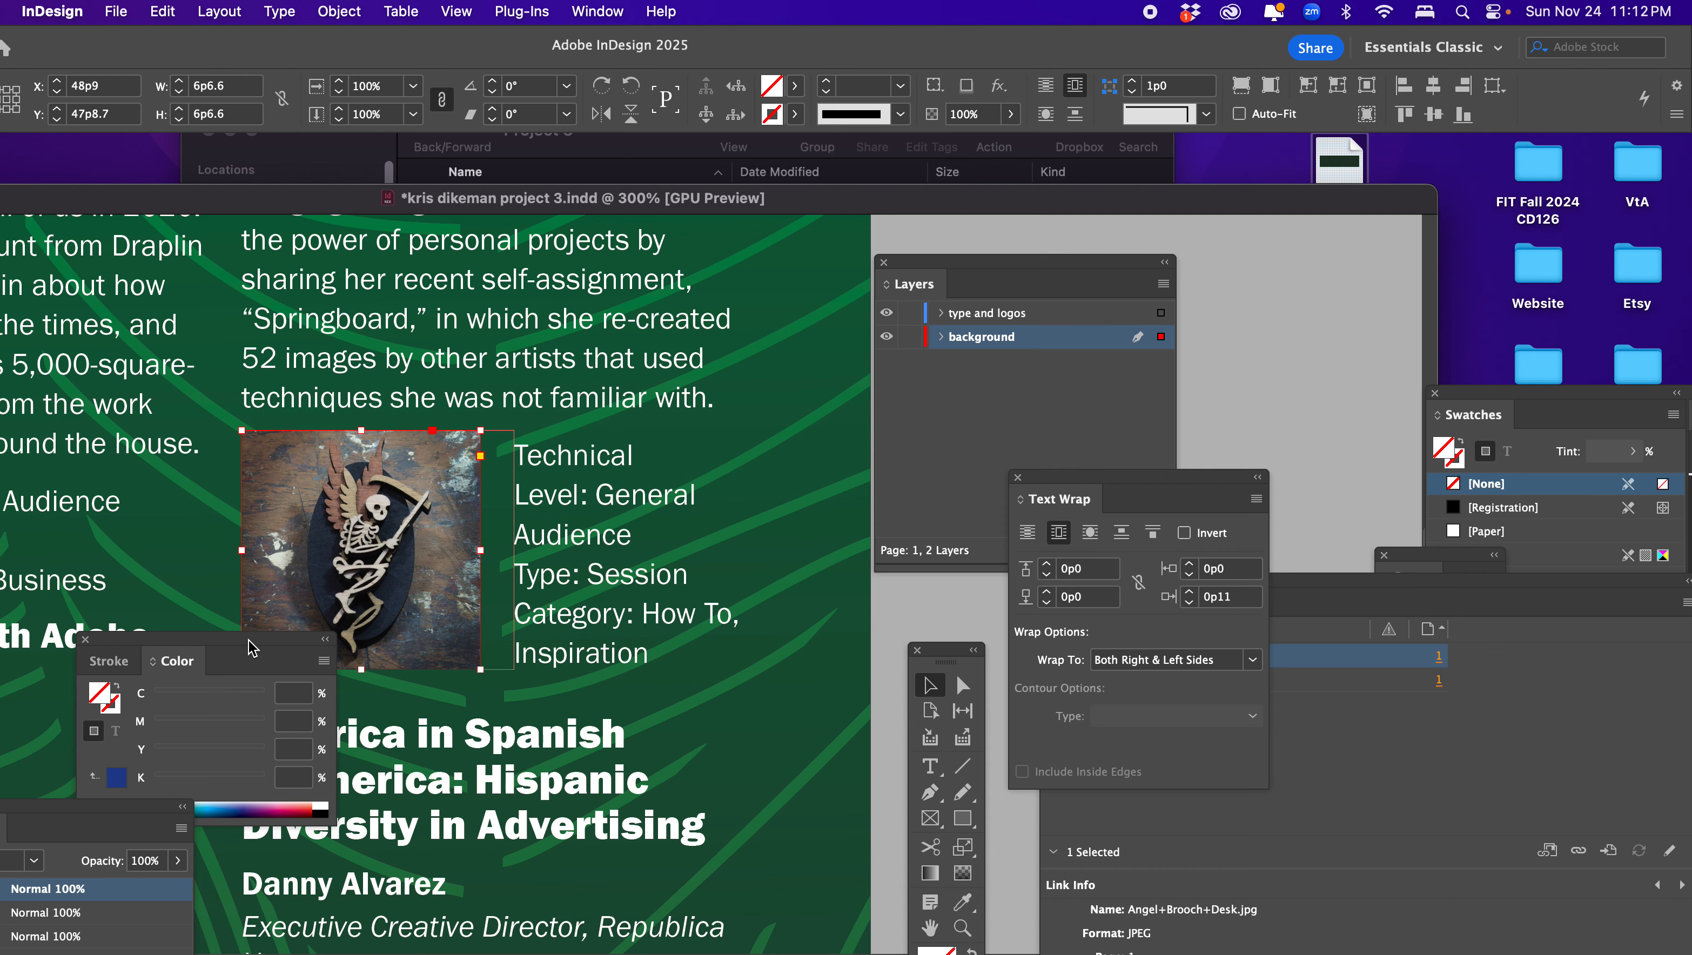
drag(251, 647, 80, 795)
Rearrange the Layers, Pages and Tools panels so they no longer cover the poster's last text column
click(914, 608)
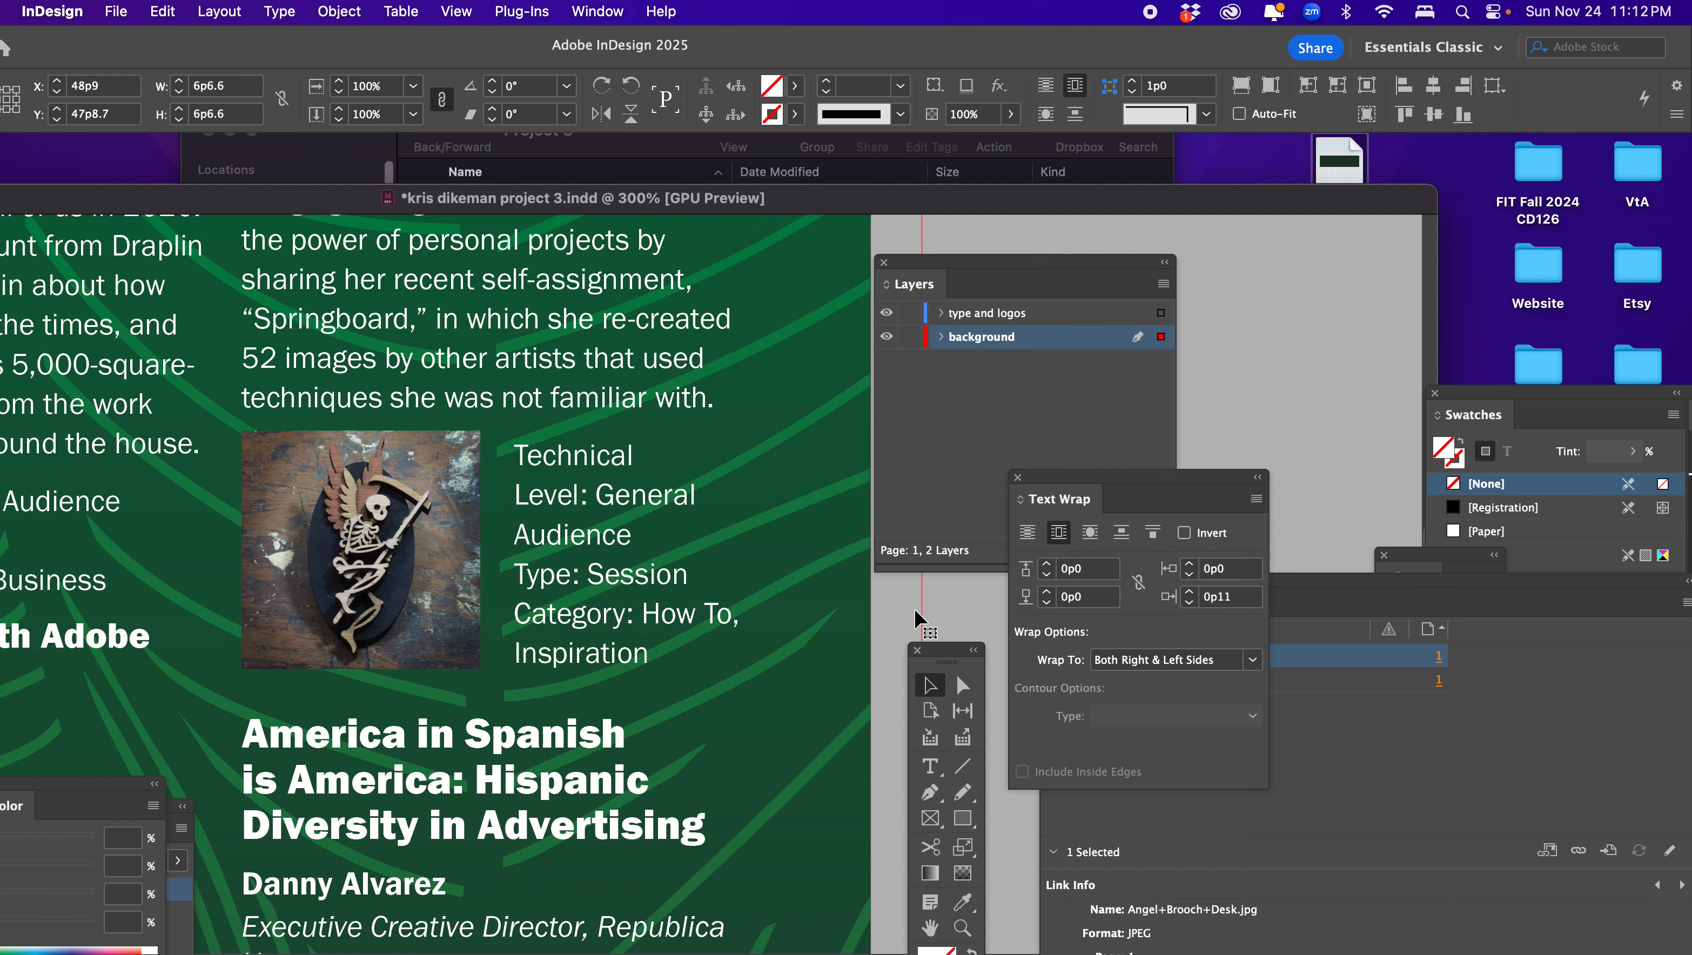
key(super+minus)
key(super+minus)
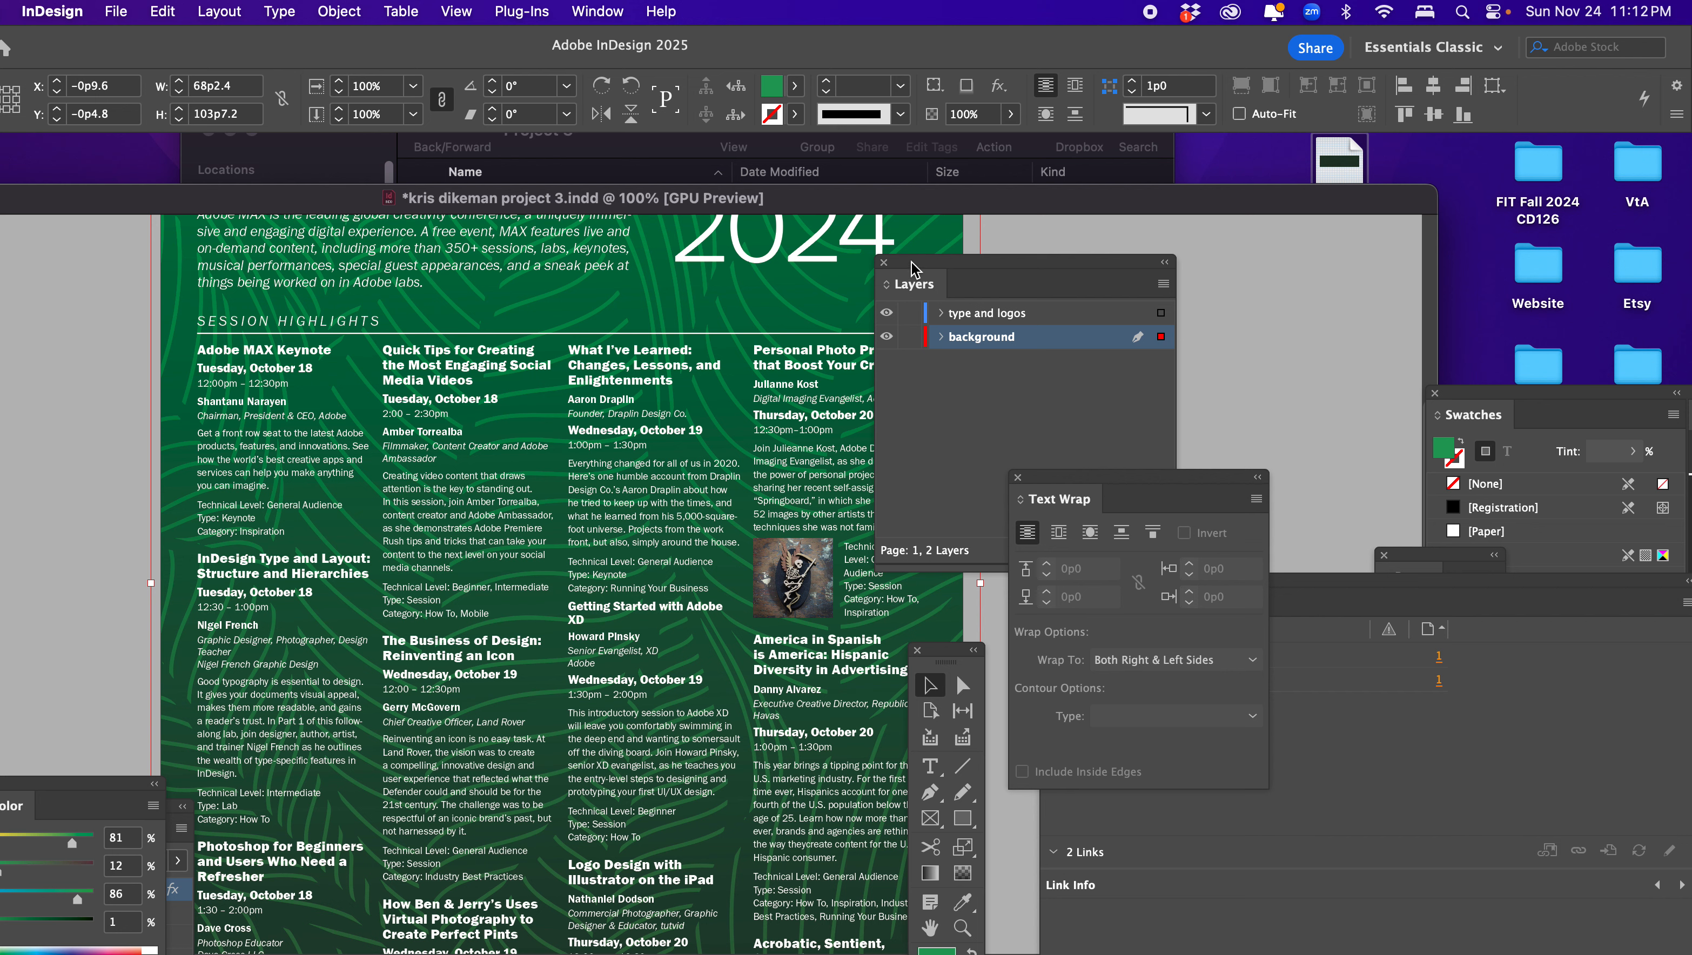
drag(911, 267, 1260, 346)
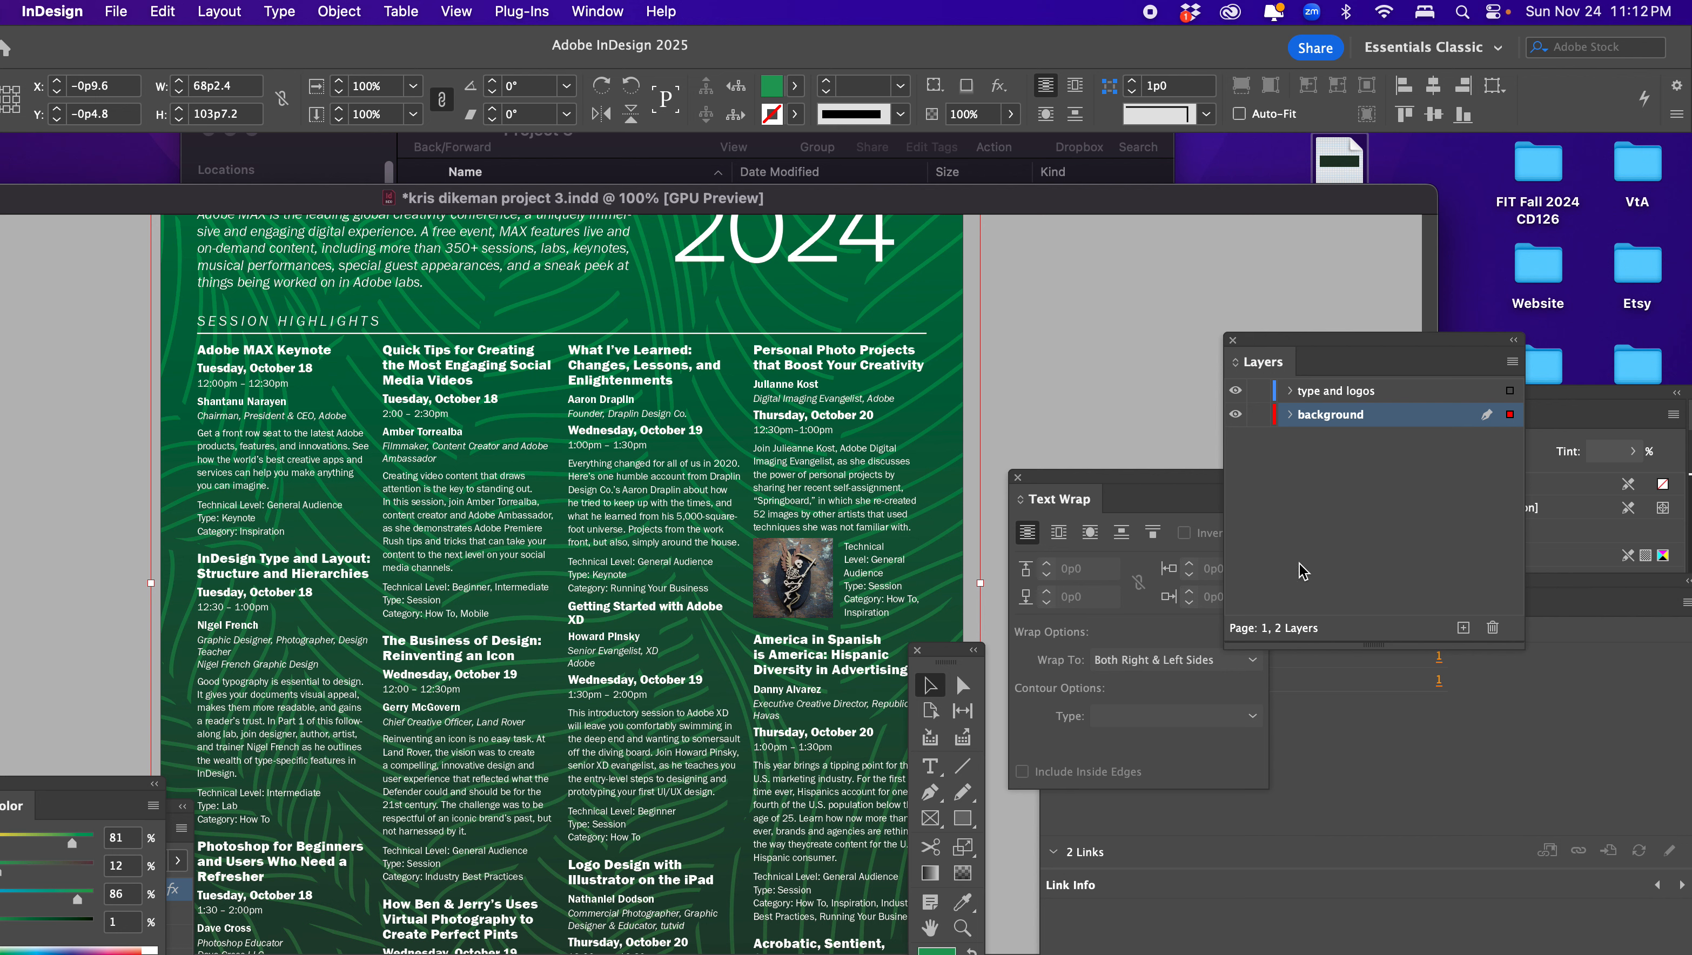
drag(1333, 340, 1312, 661)
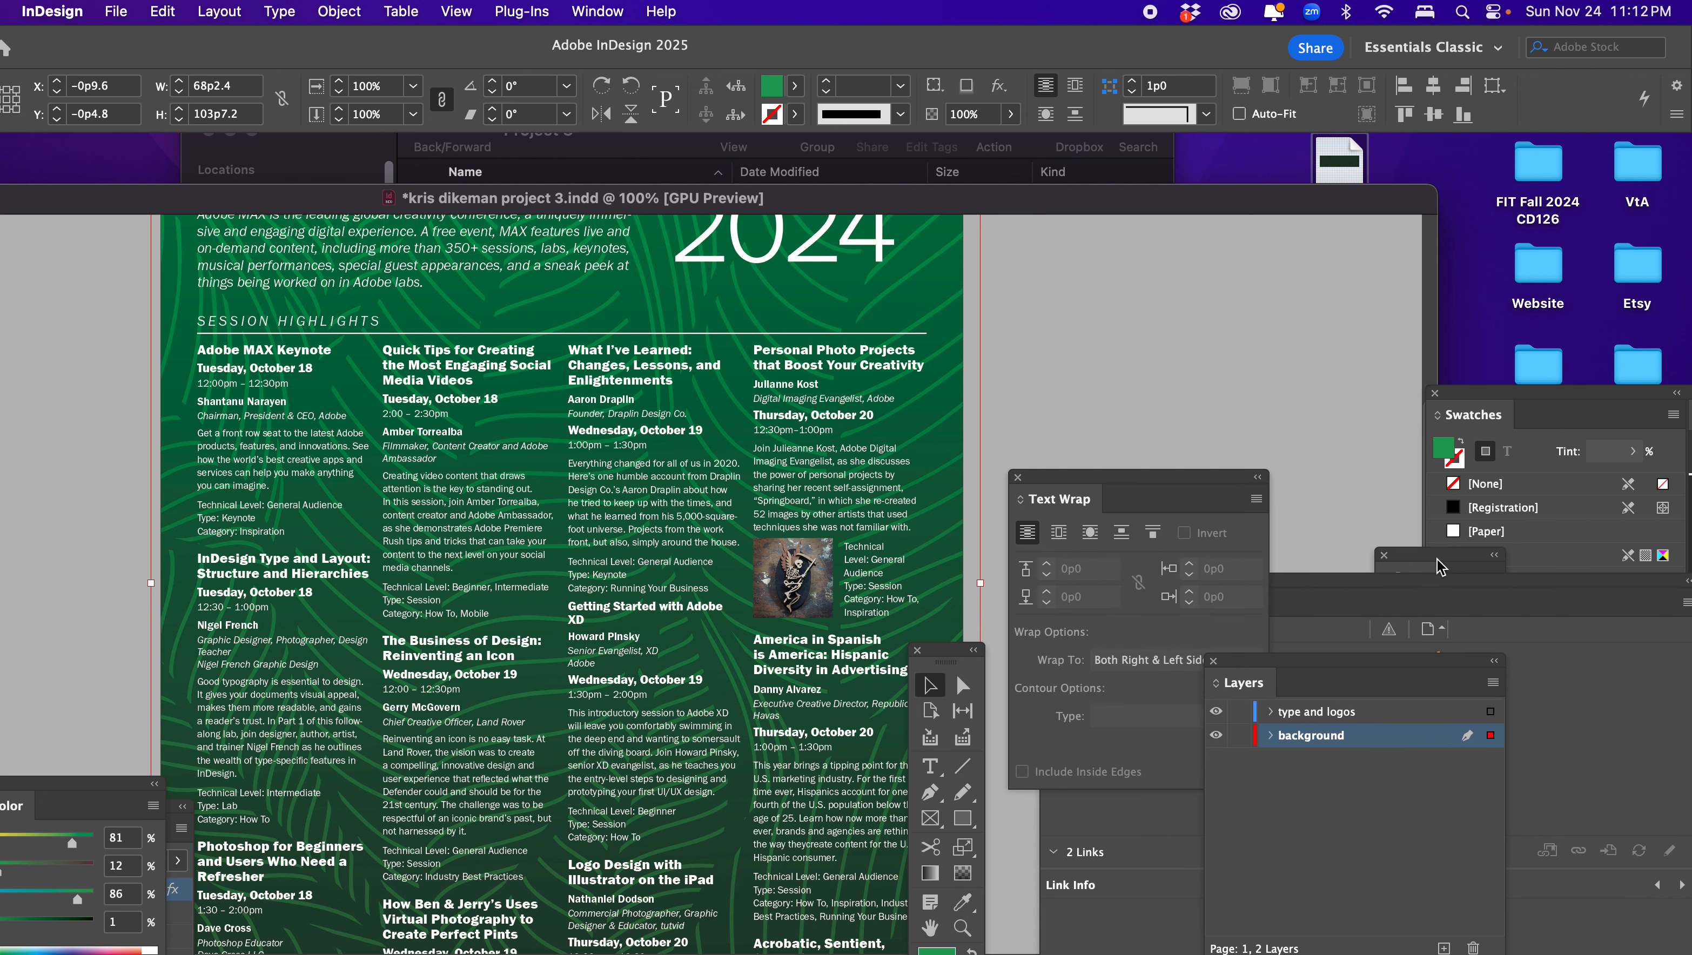
drag(1433, 548, 1311, 326)
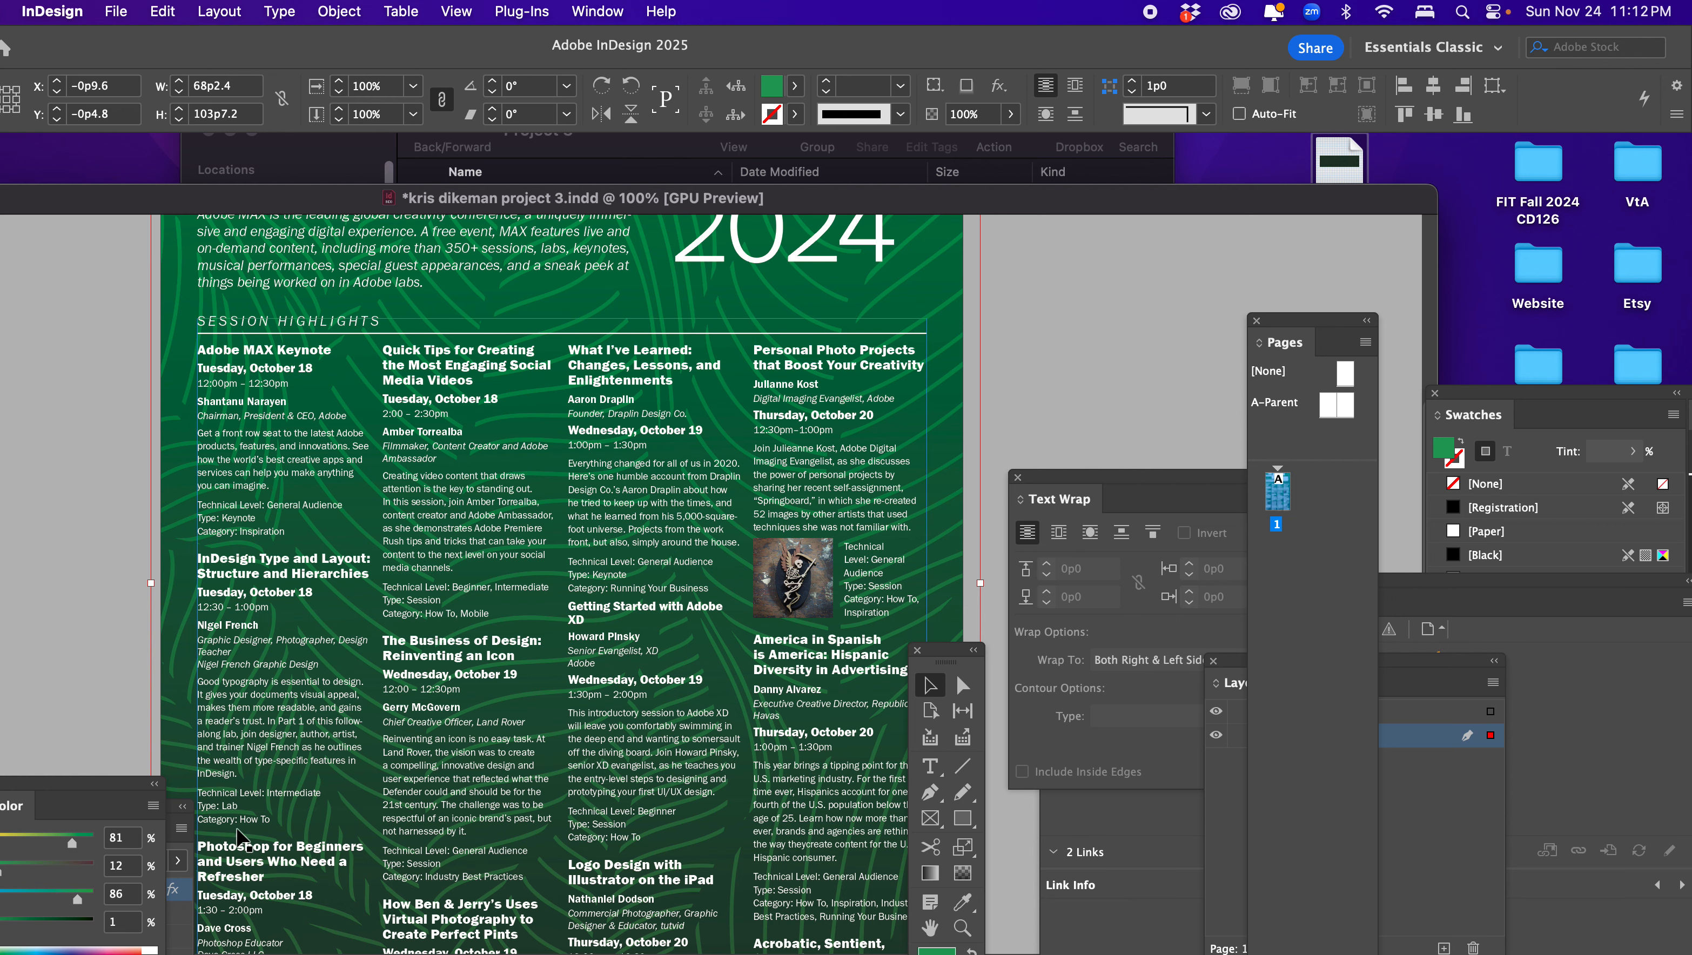
drag(945, 663, 1125, 308)
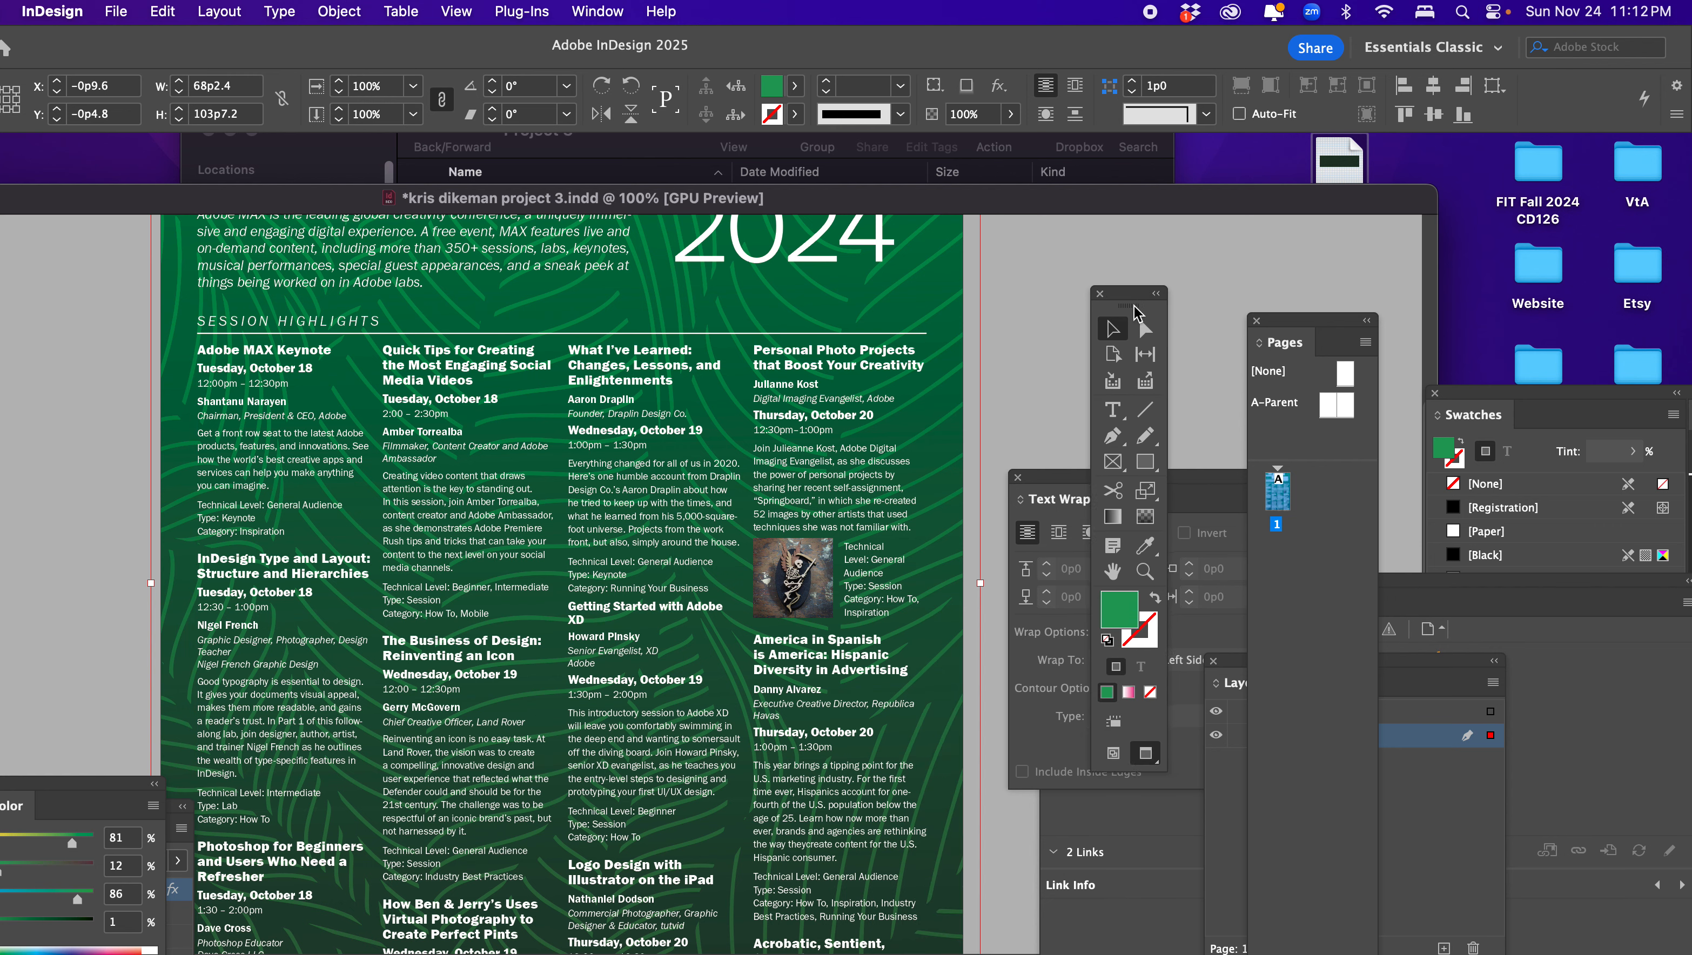
Lower the photo frame's top edge to a height of about 6p1.5 and raise its bottom edge slightly to match the text beside it
click(1132, 579)
click(899, 580)
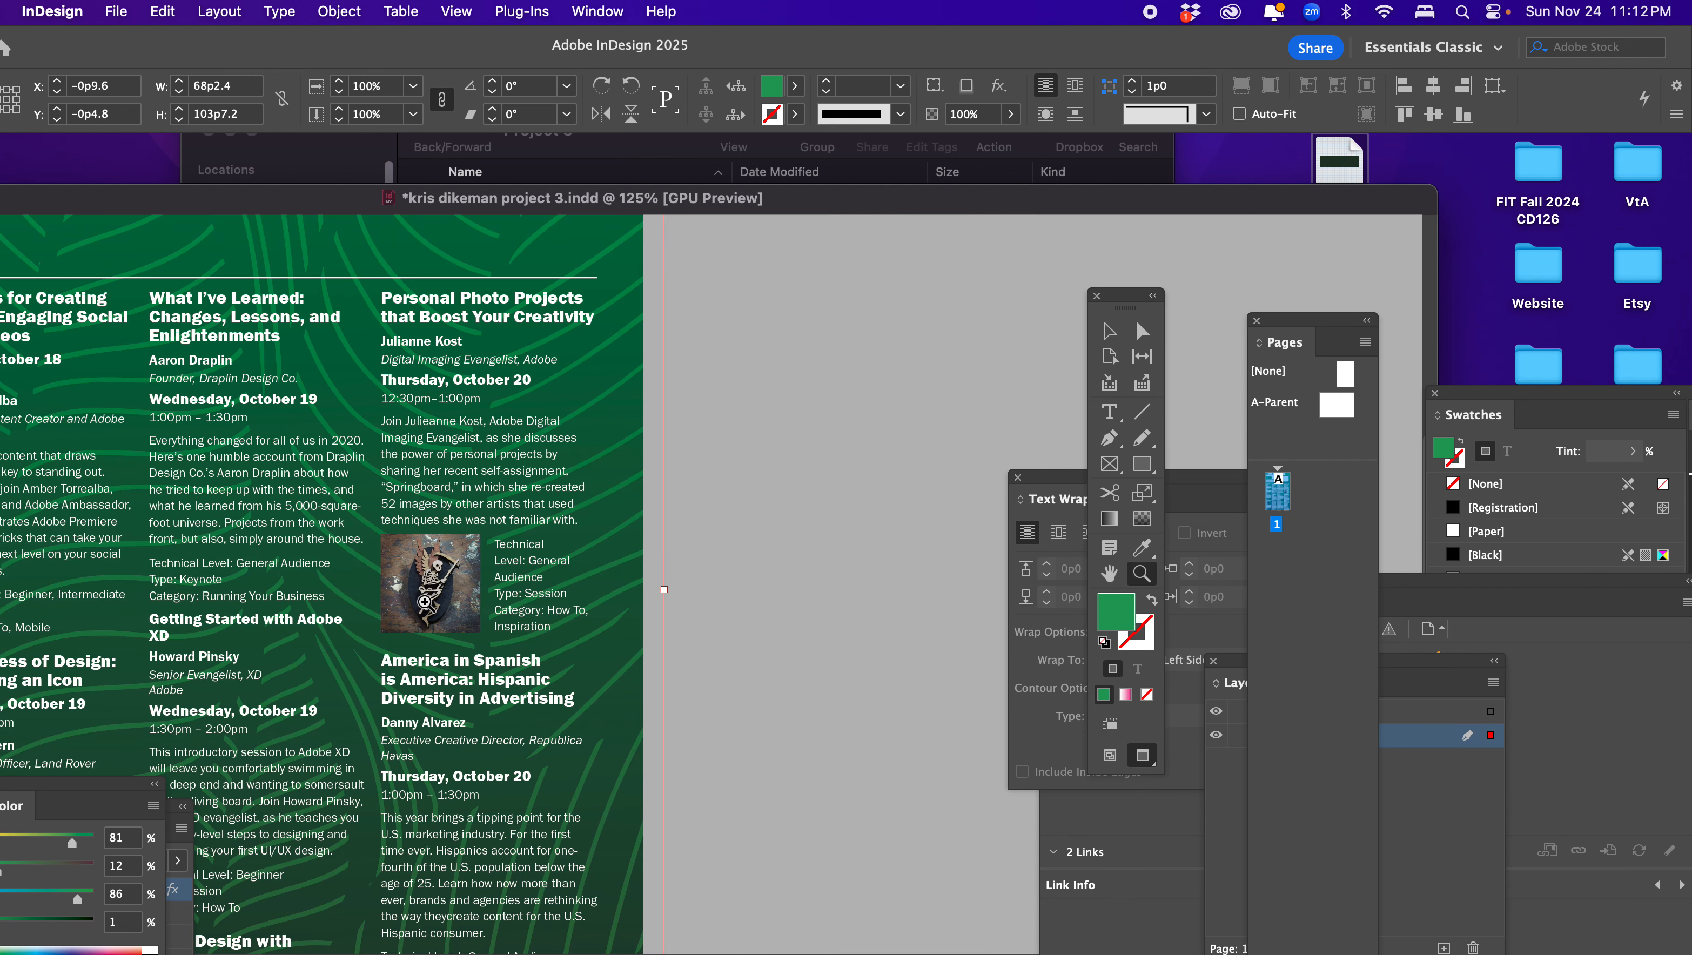
click(433, 604)
click(700, 461)
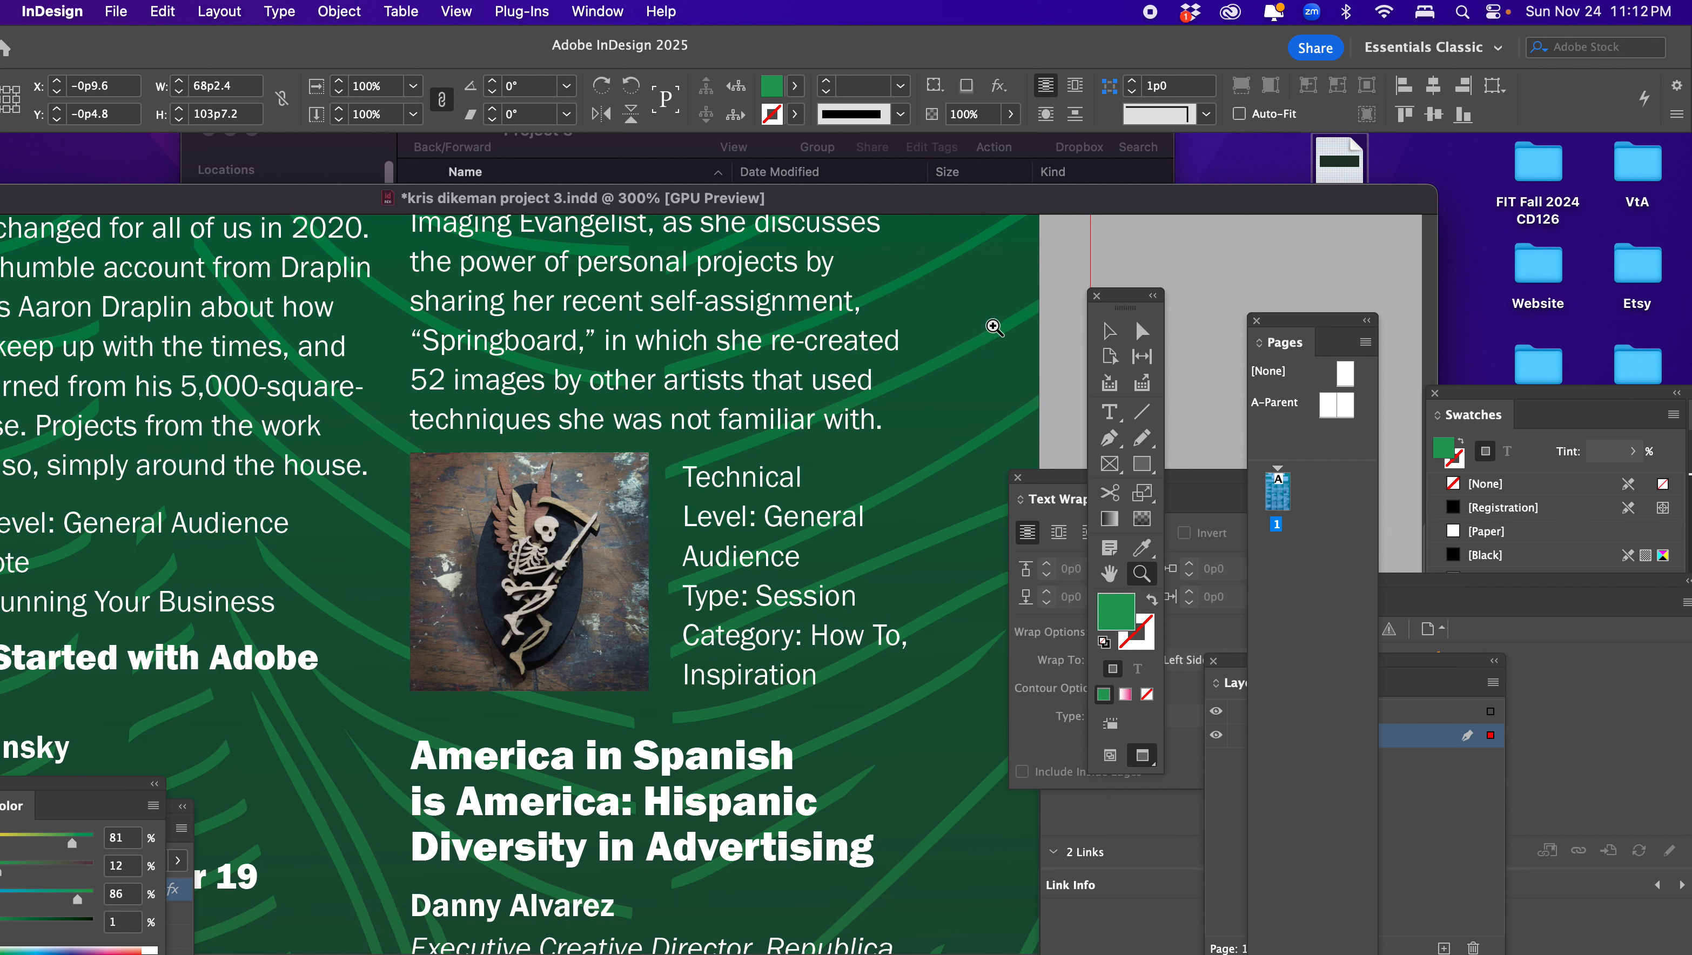
click(1105, 332)
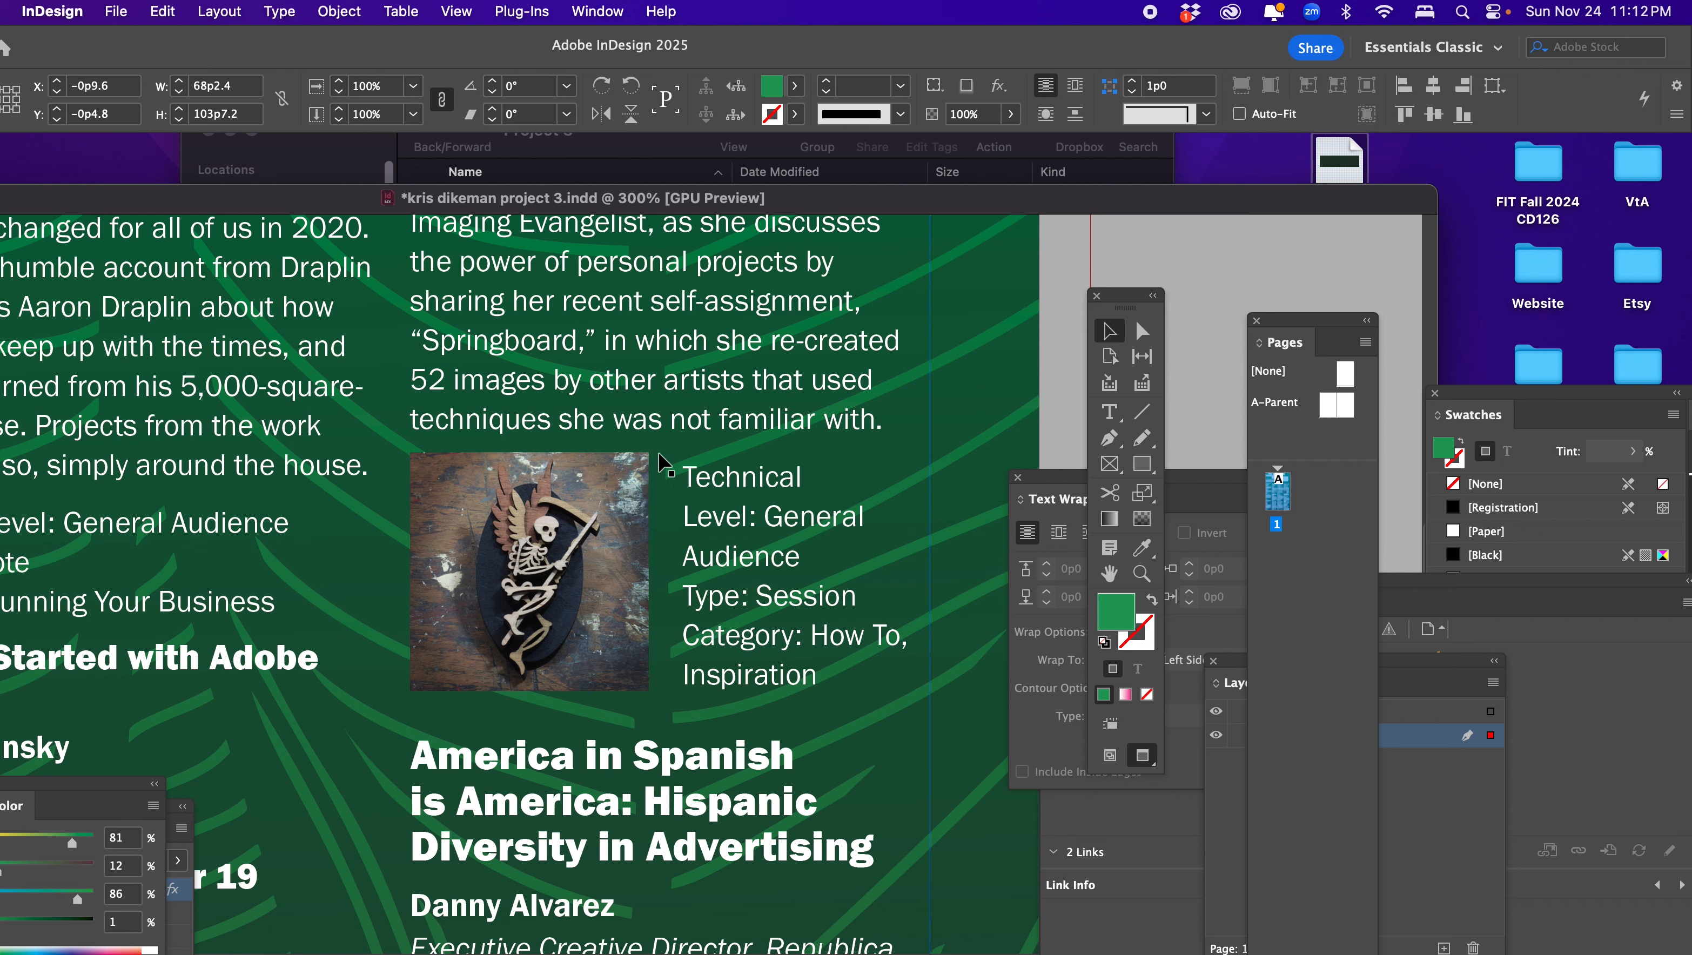
click(609, 523)
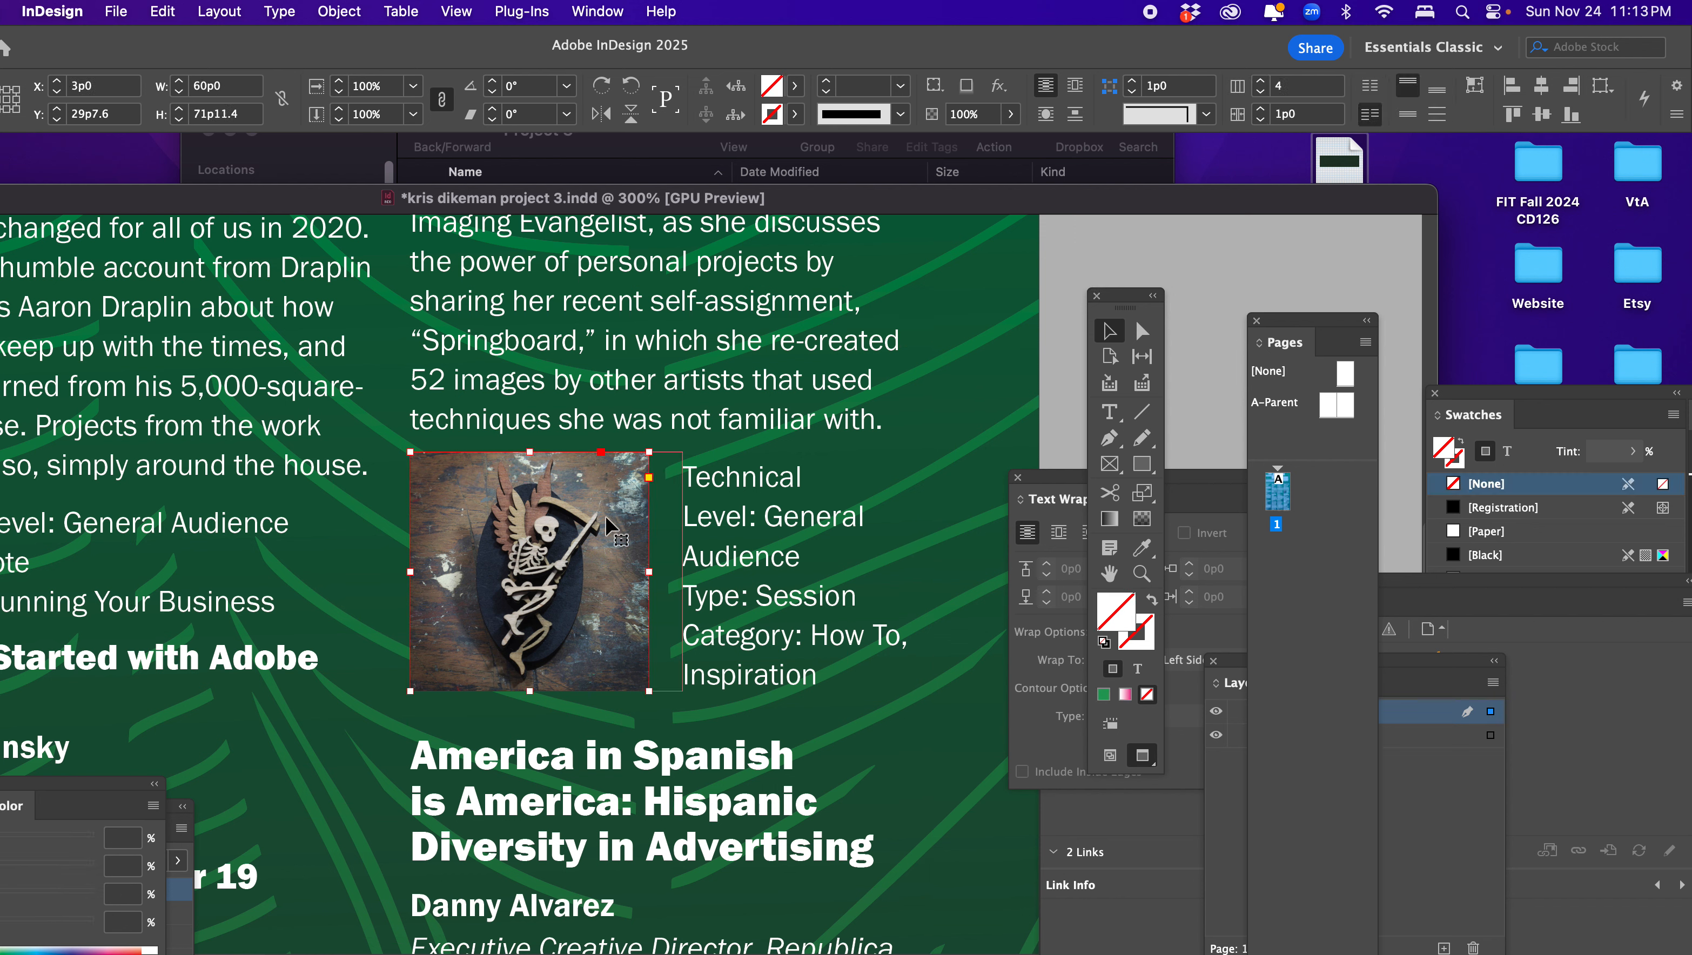
double_click(609, 523)
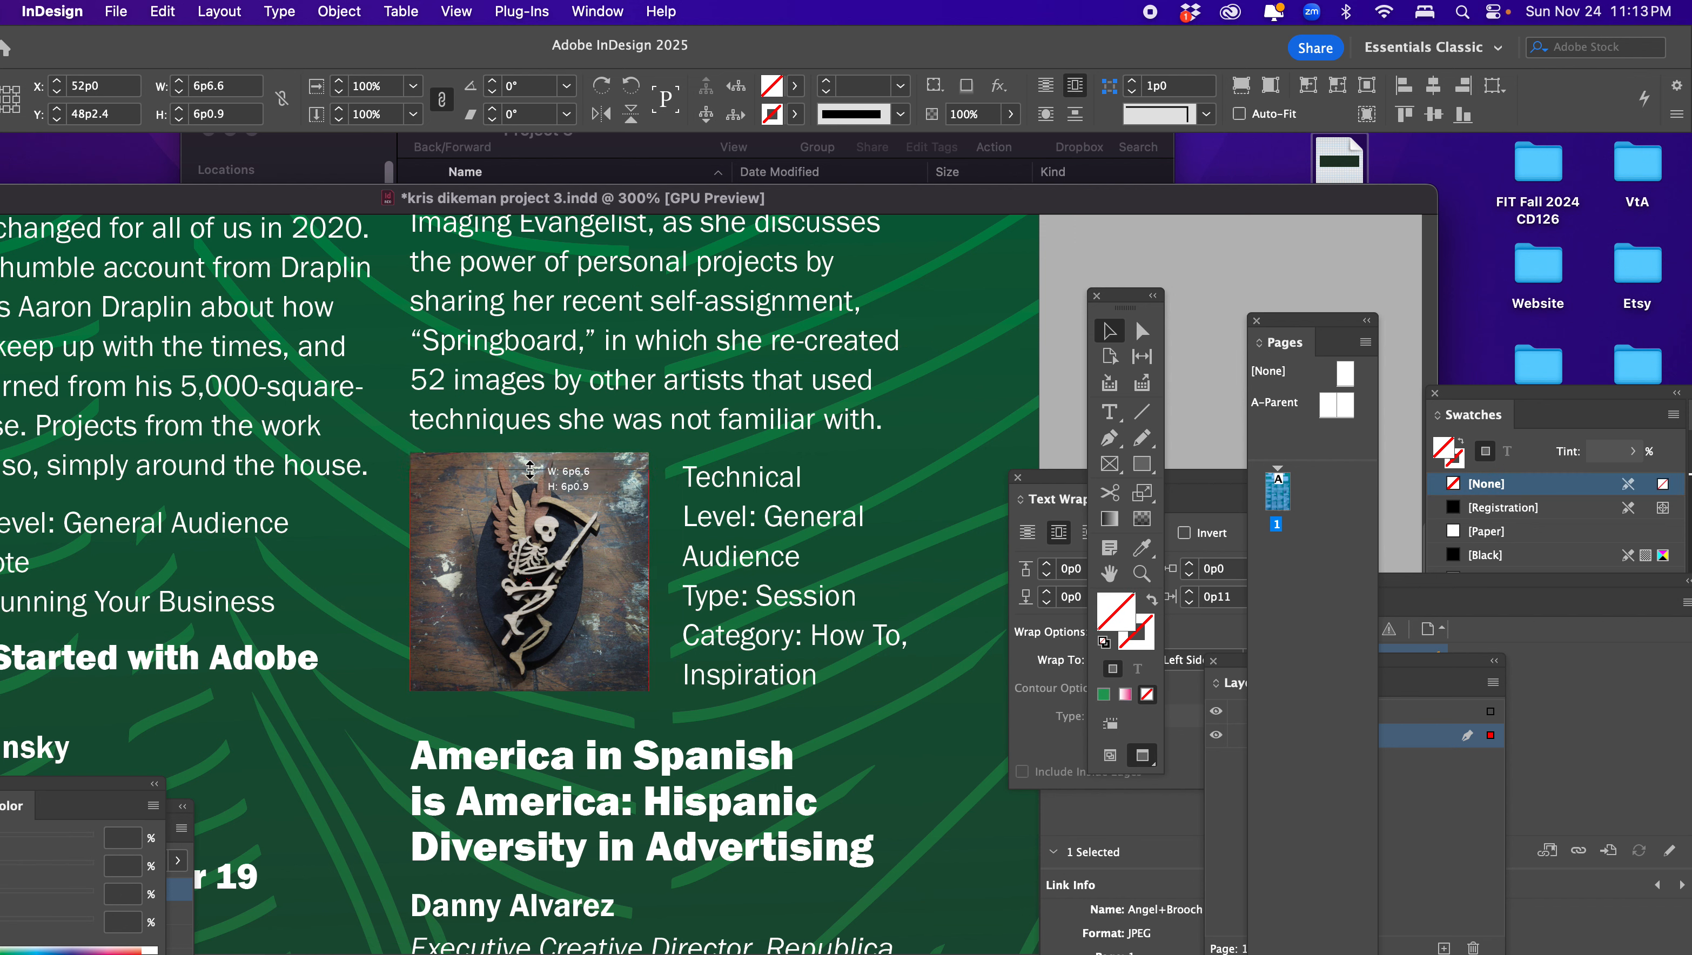
drag(529, 470, 531, 467)
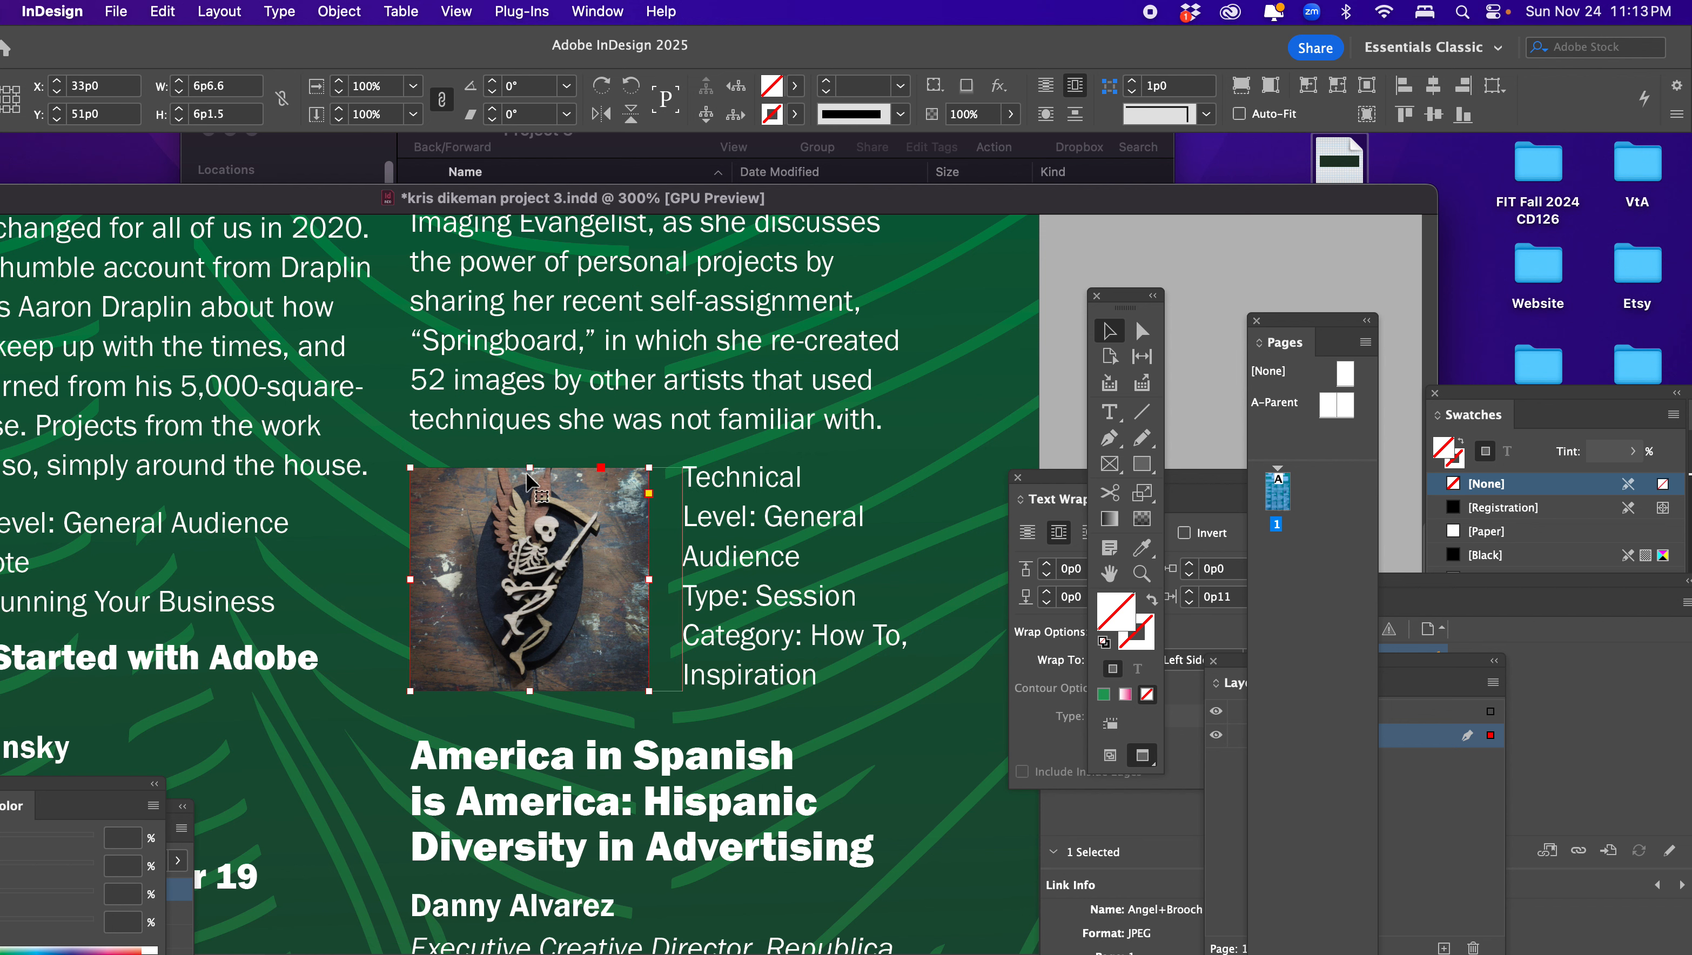
drag(531, 691, 531, 685)
click(1066, 405)
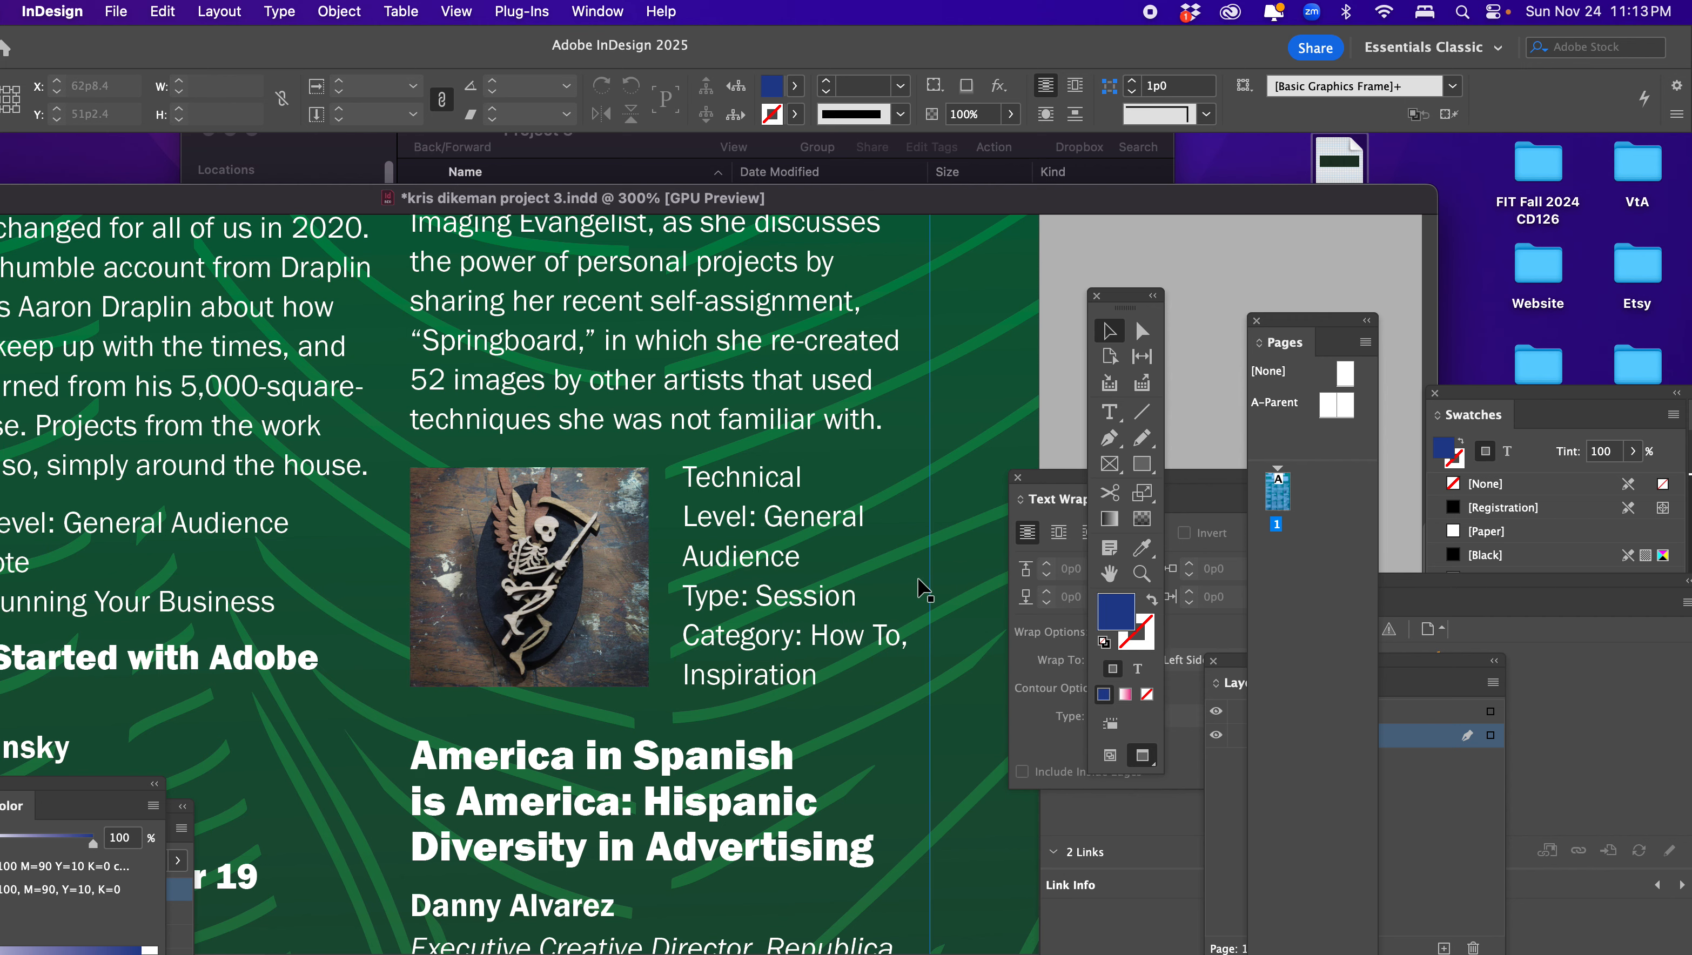
Review the trimmed brooch photo against the session text around it, and check the overall layout of the whole poster
scroll(918, 582, up, 5)
scroll(917, 585, down, 3)
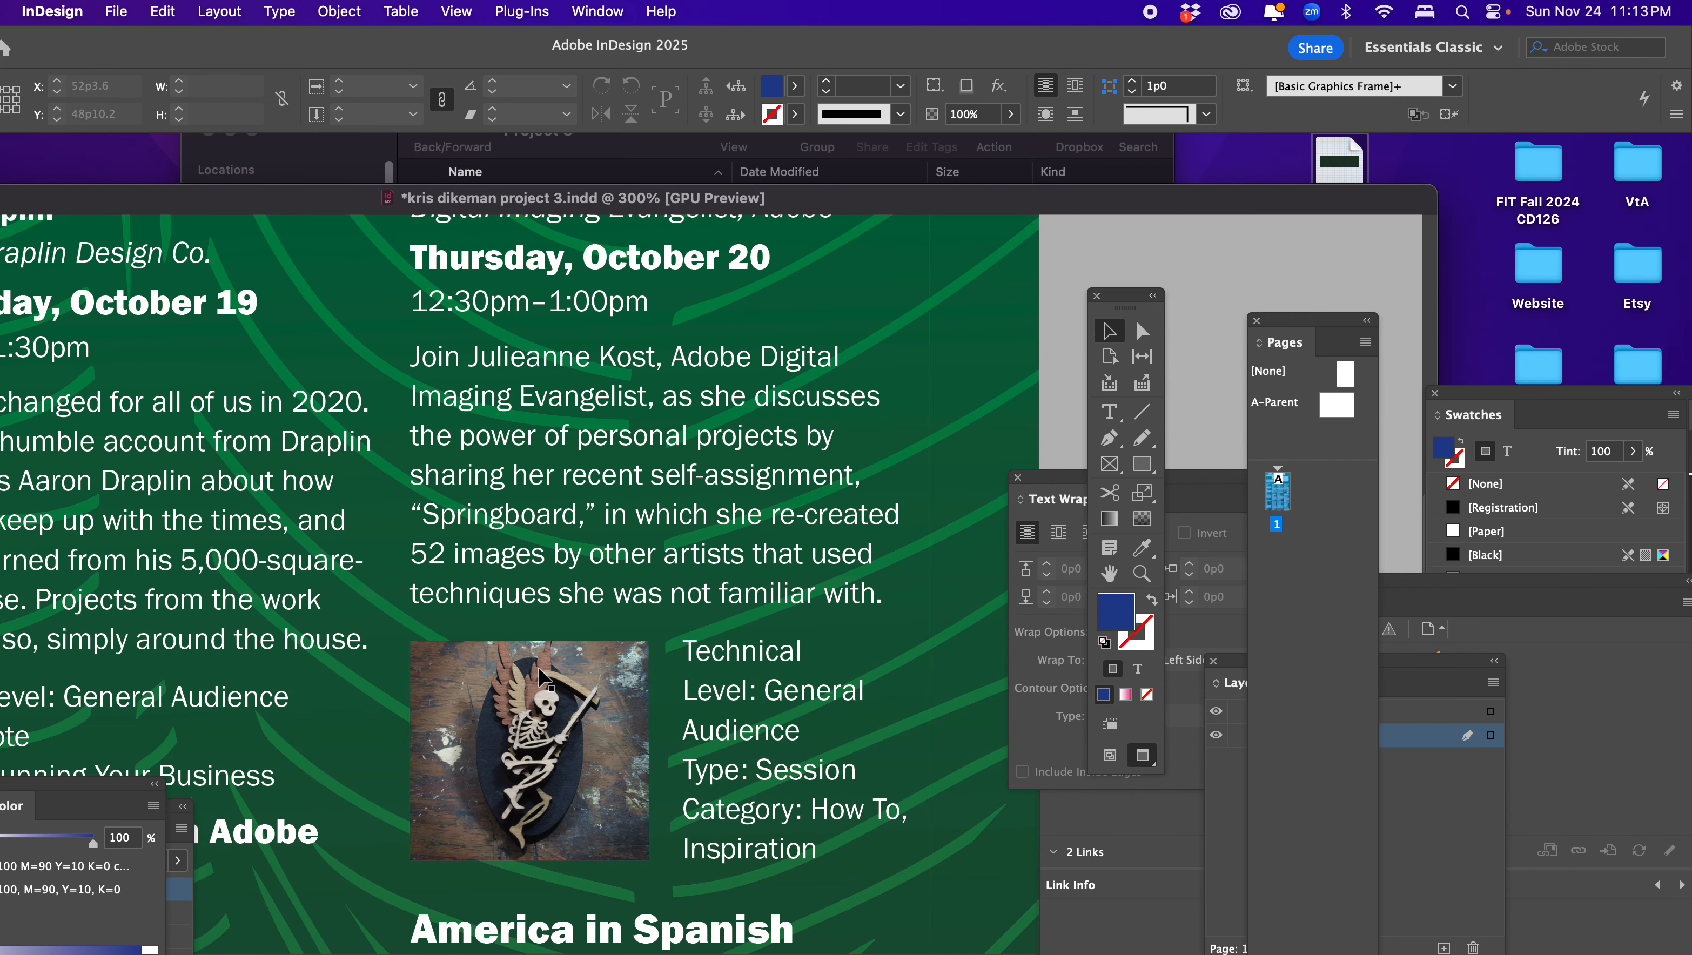
key(super+minus)
key(super+minus)
key(super+minus)
key(super+minus)
key(super+minus)
key(super+minus)
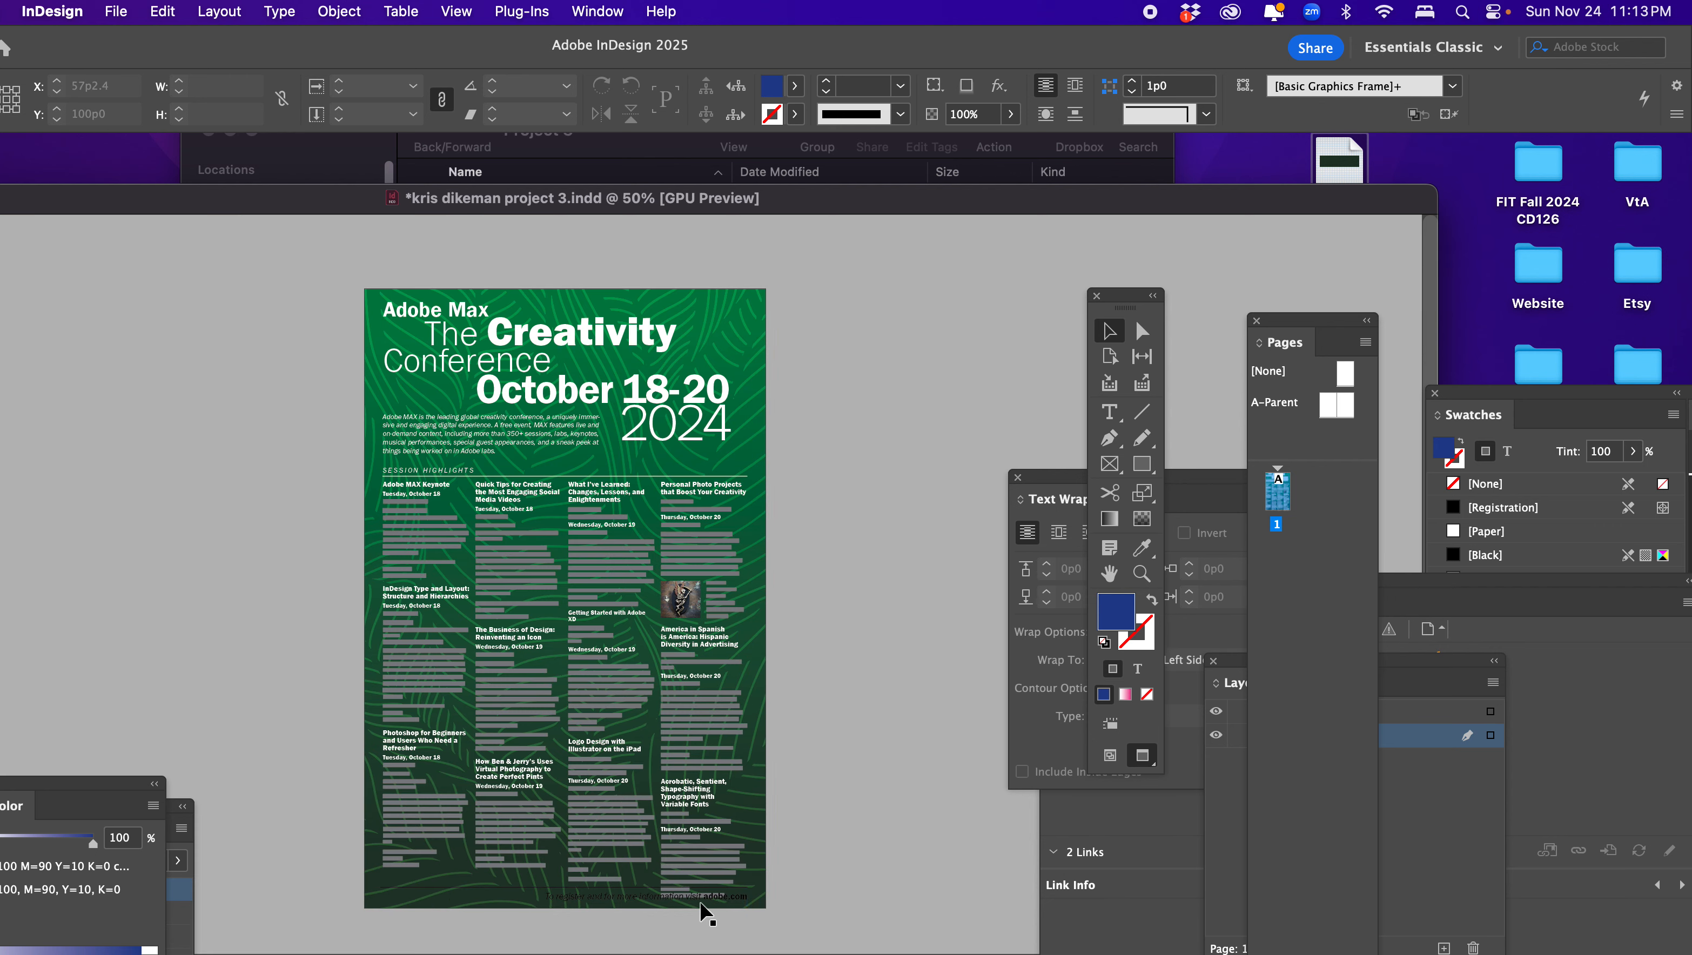
click(699, 883)
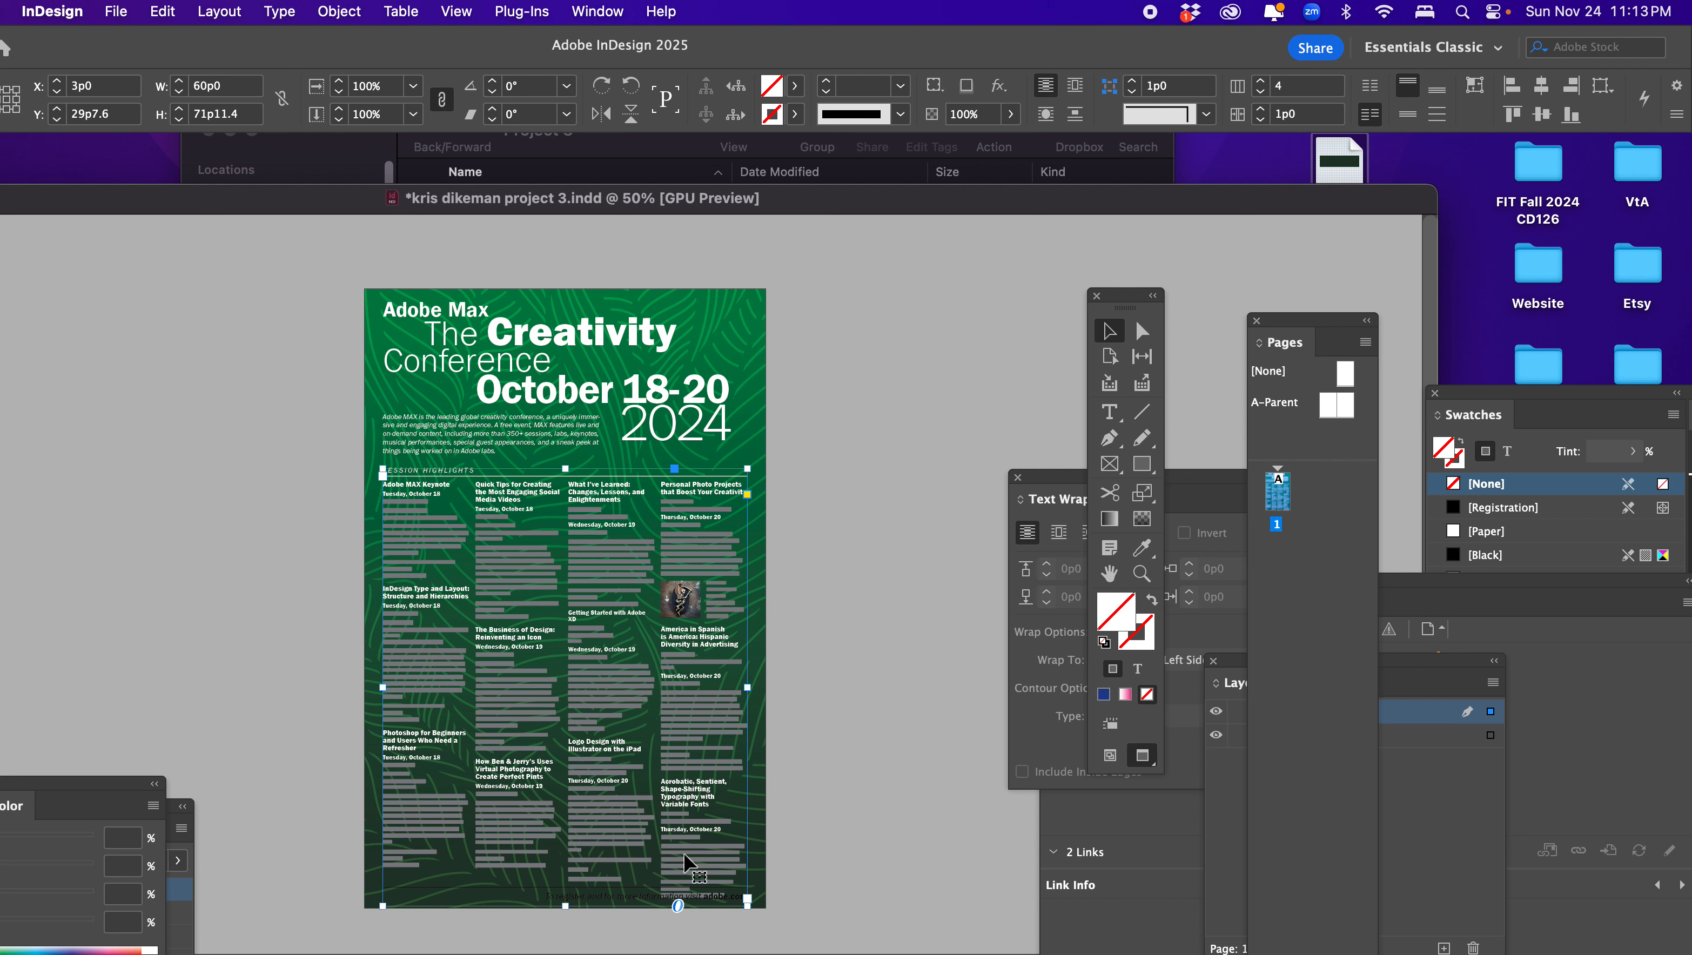
click(836, 845)
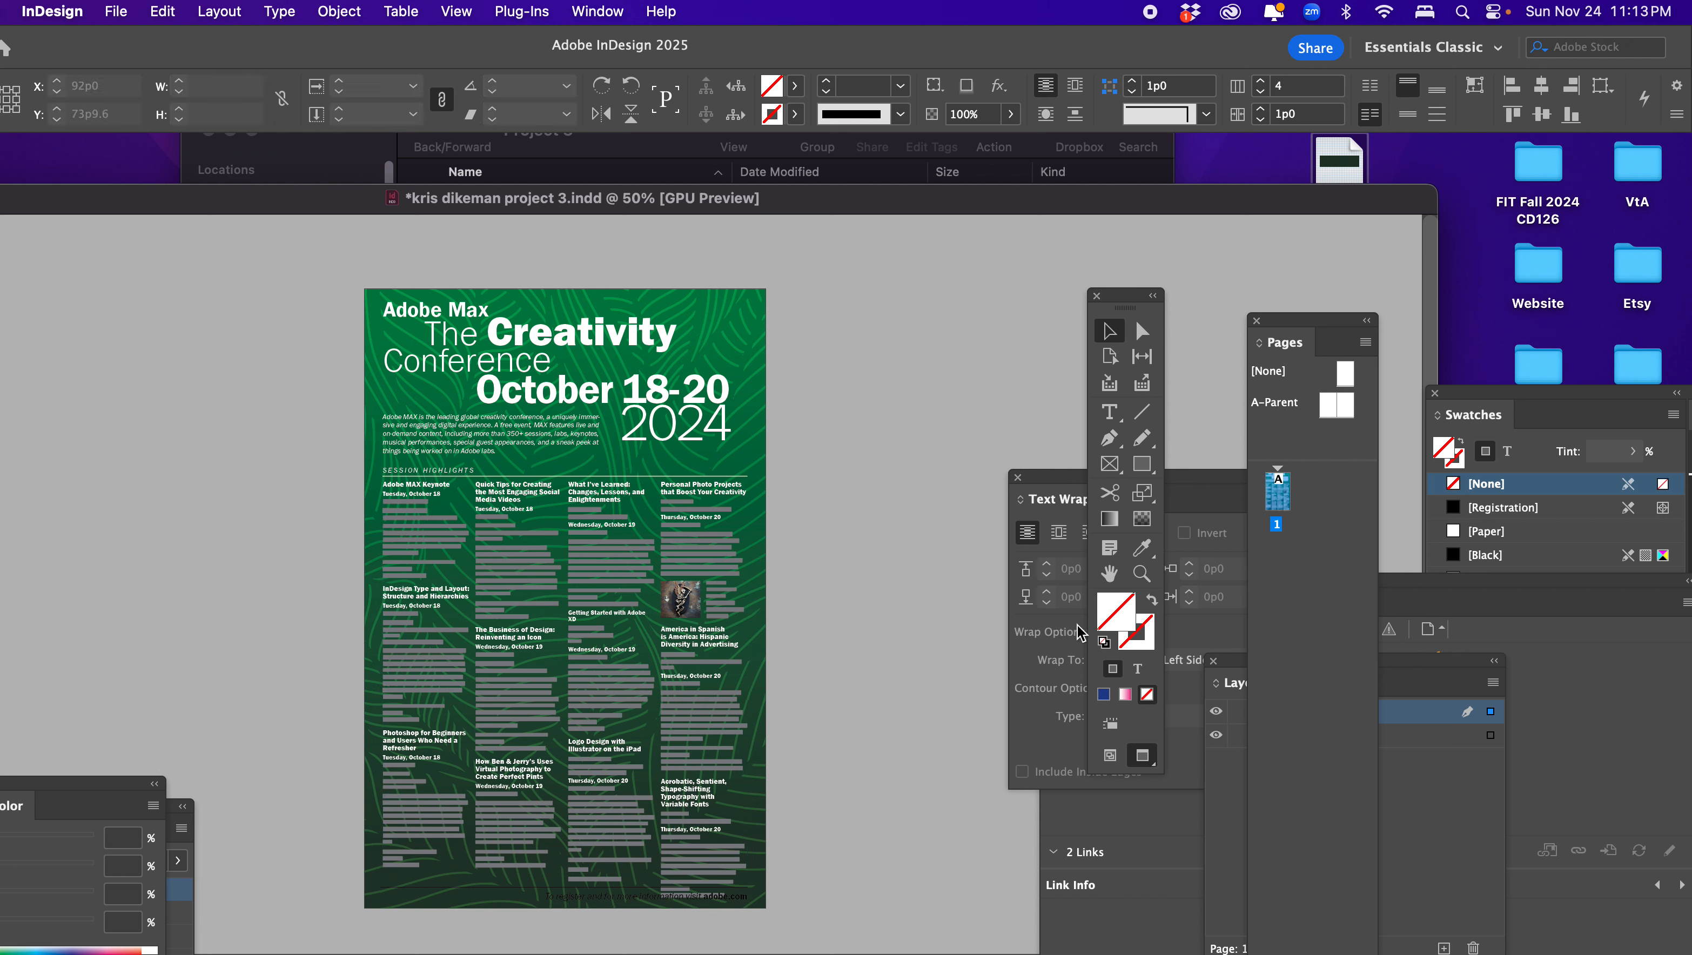
Recolour the registration line at the poster's foot, "To register and for more information visit adobe.com", to white (ffffff)
key(z)
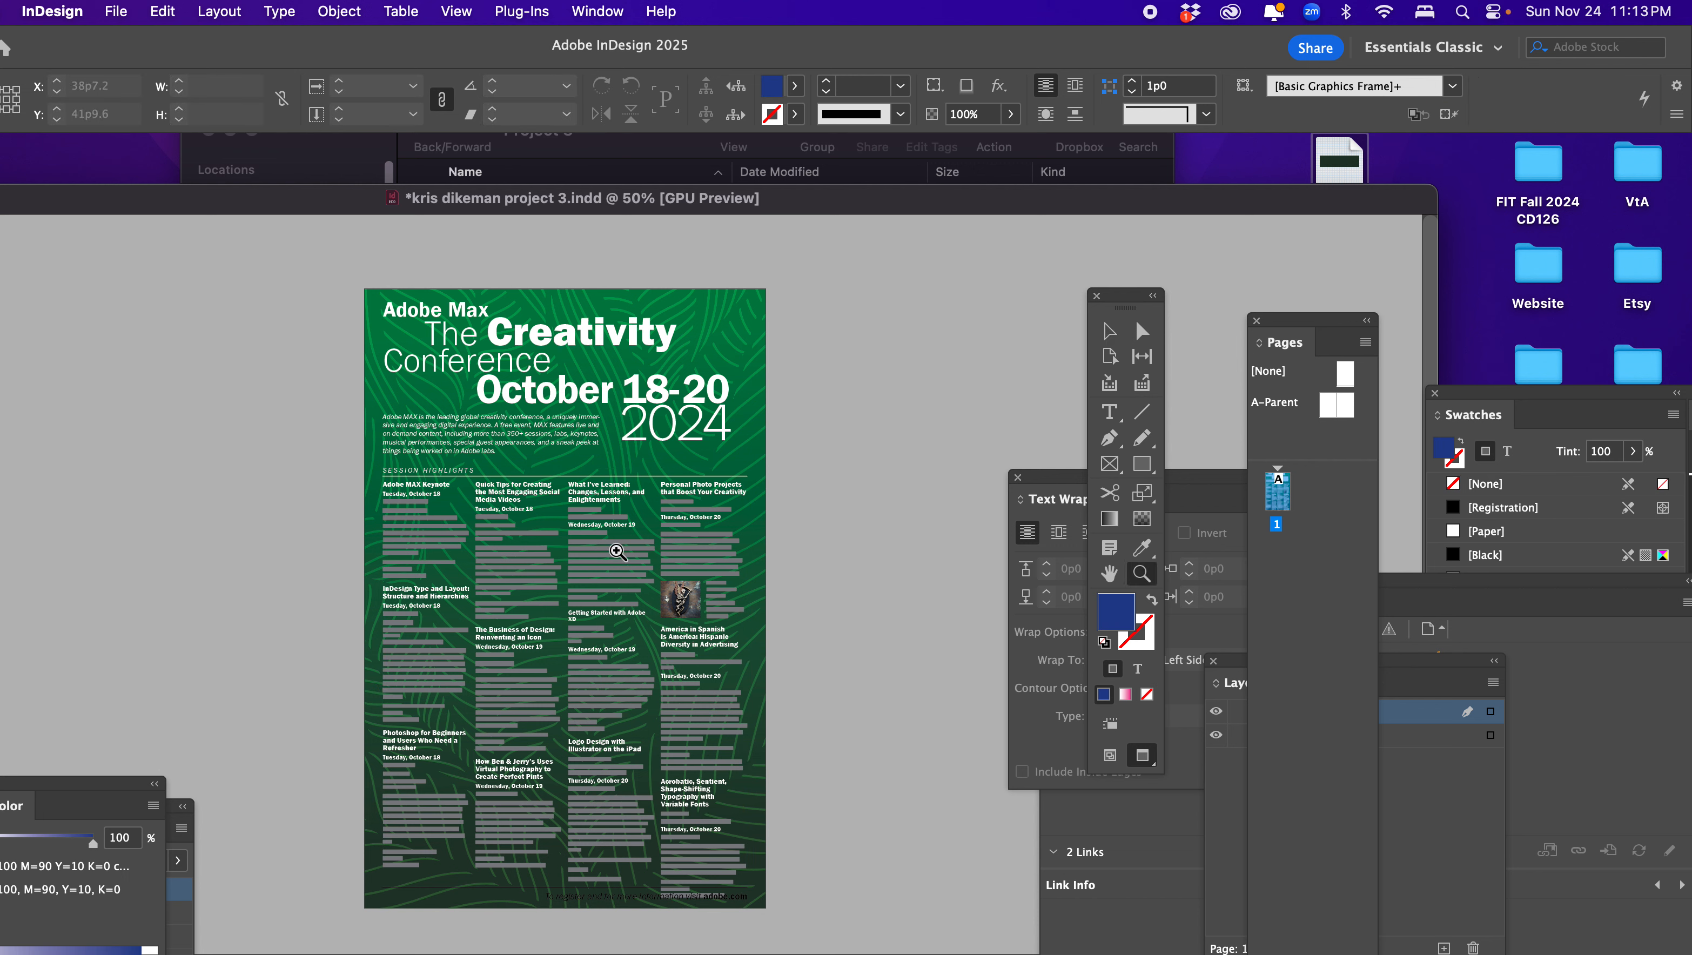
click(565, 607)
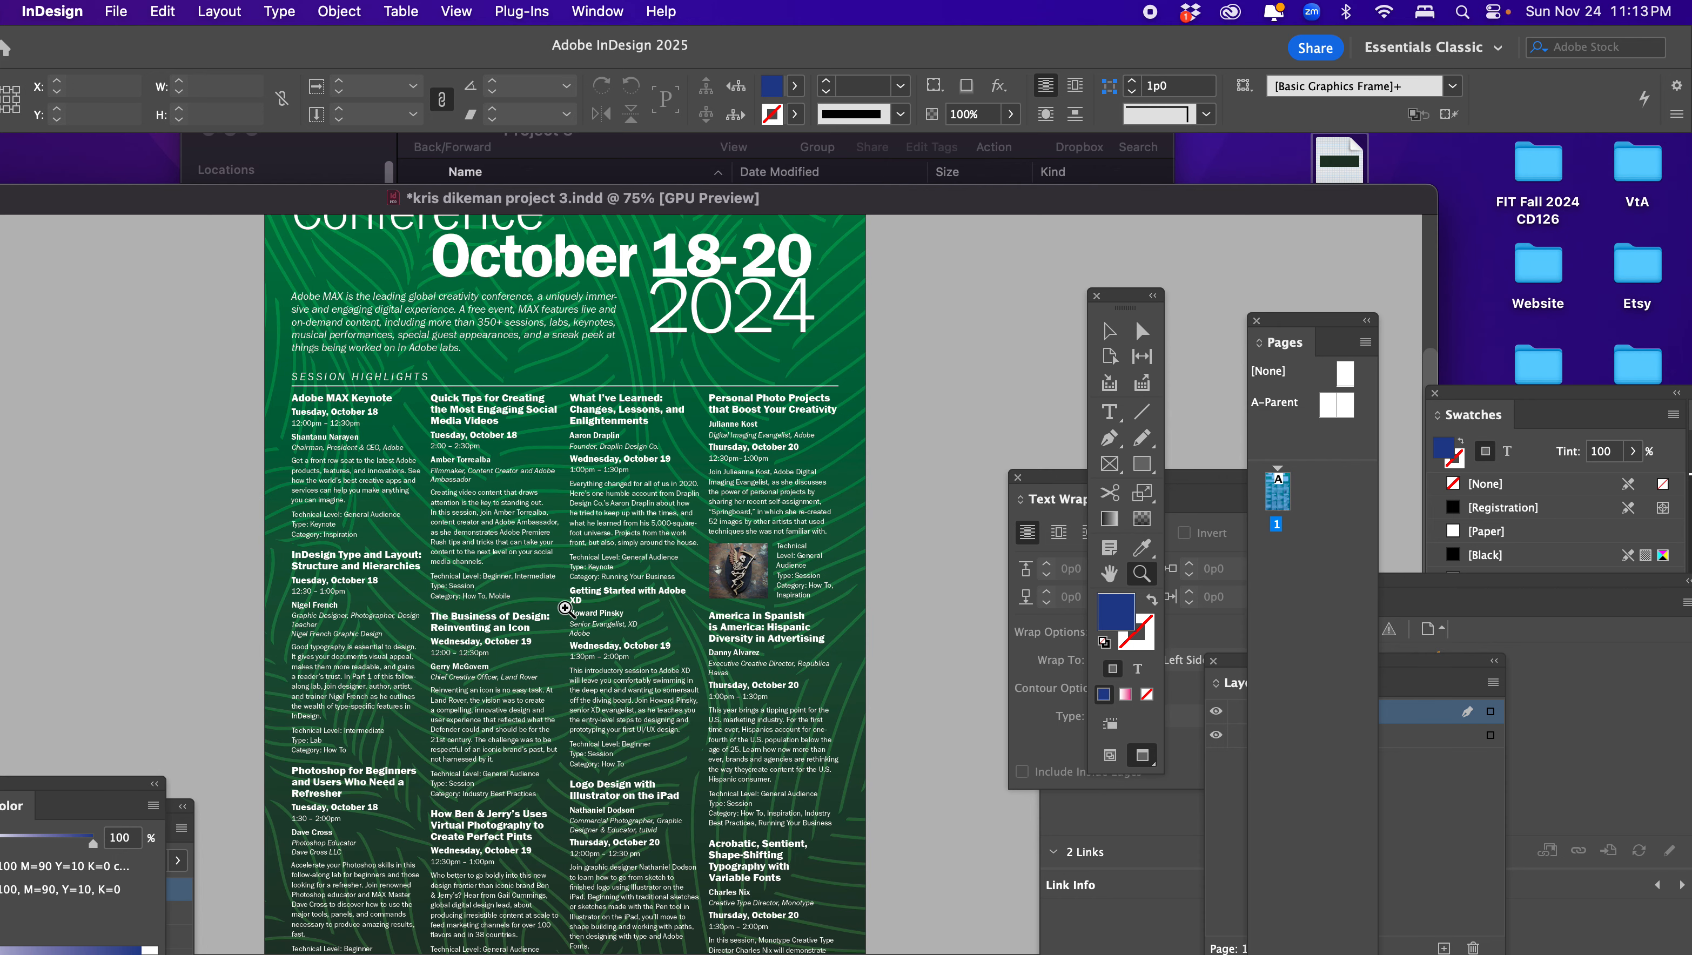
click(581, 606)
scroll(566, 605, down, 5)
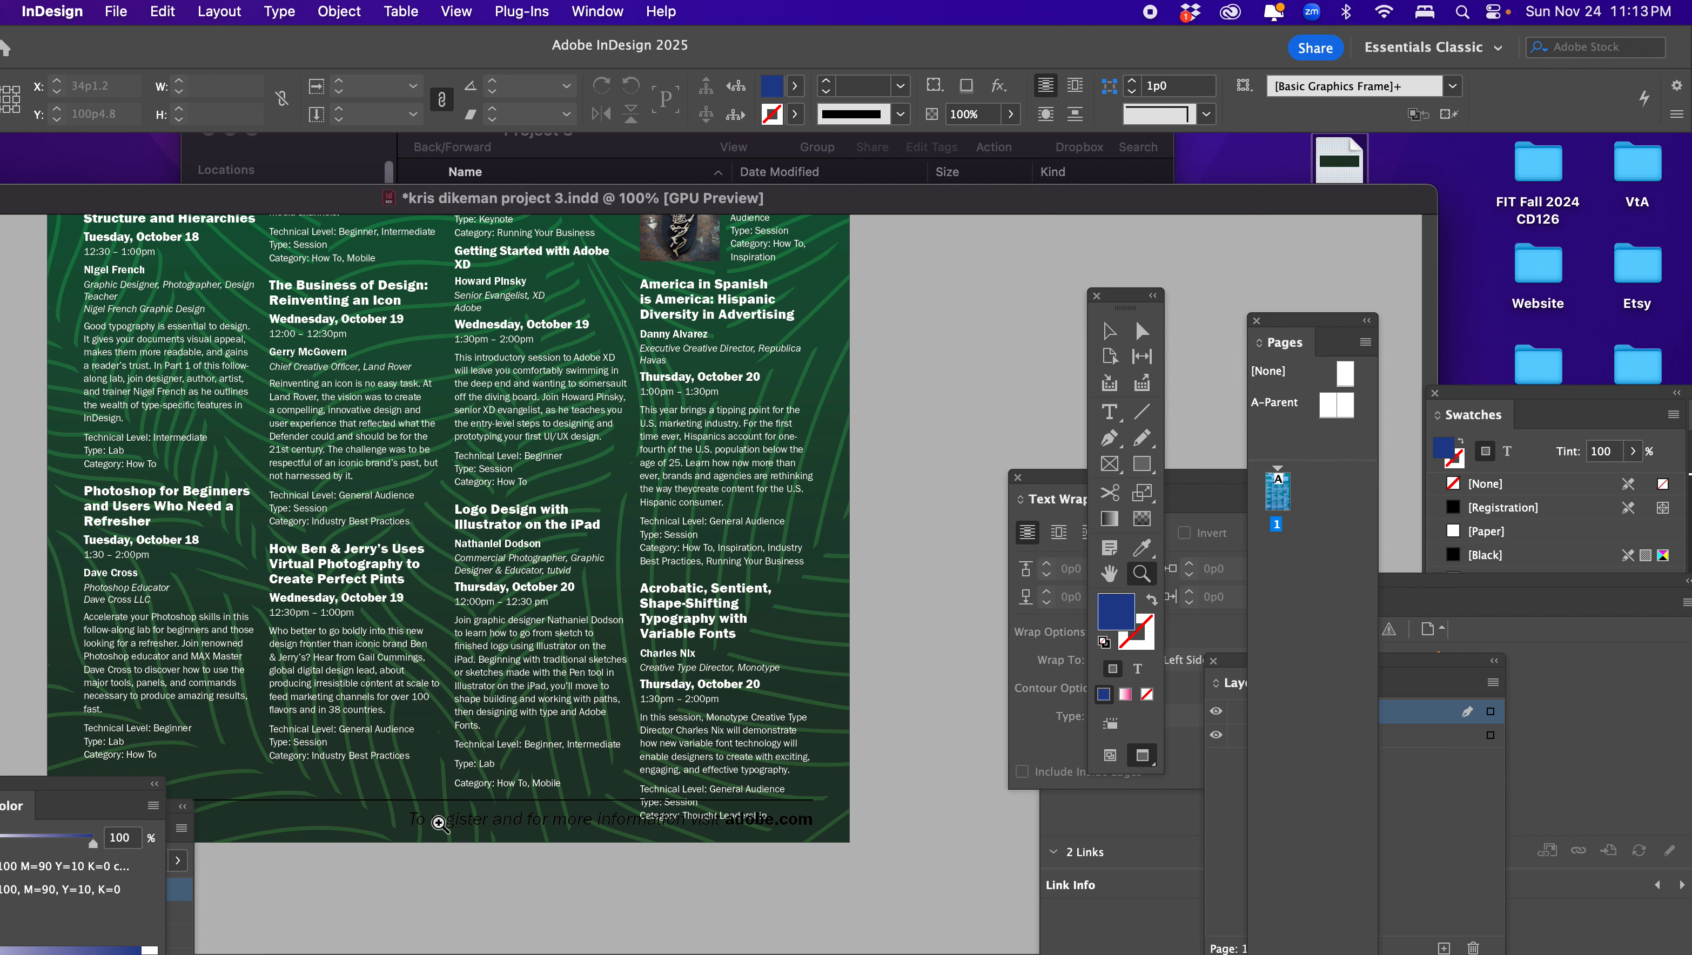
key(t)
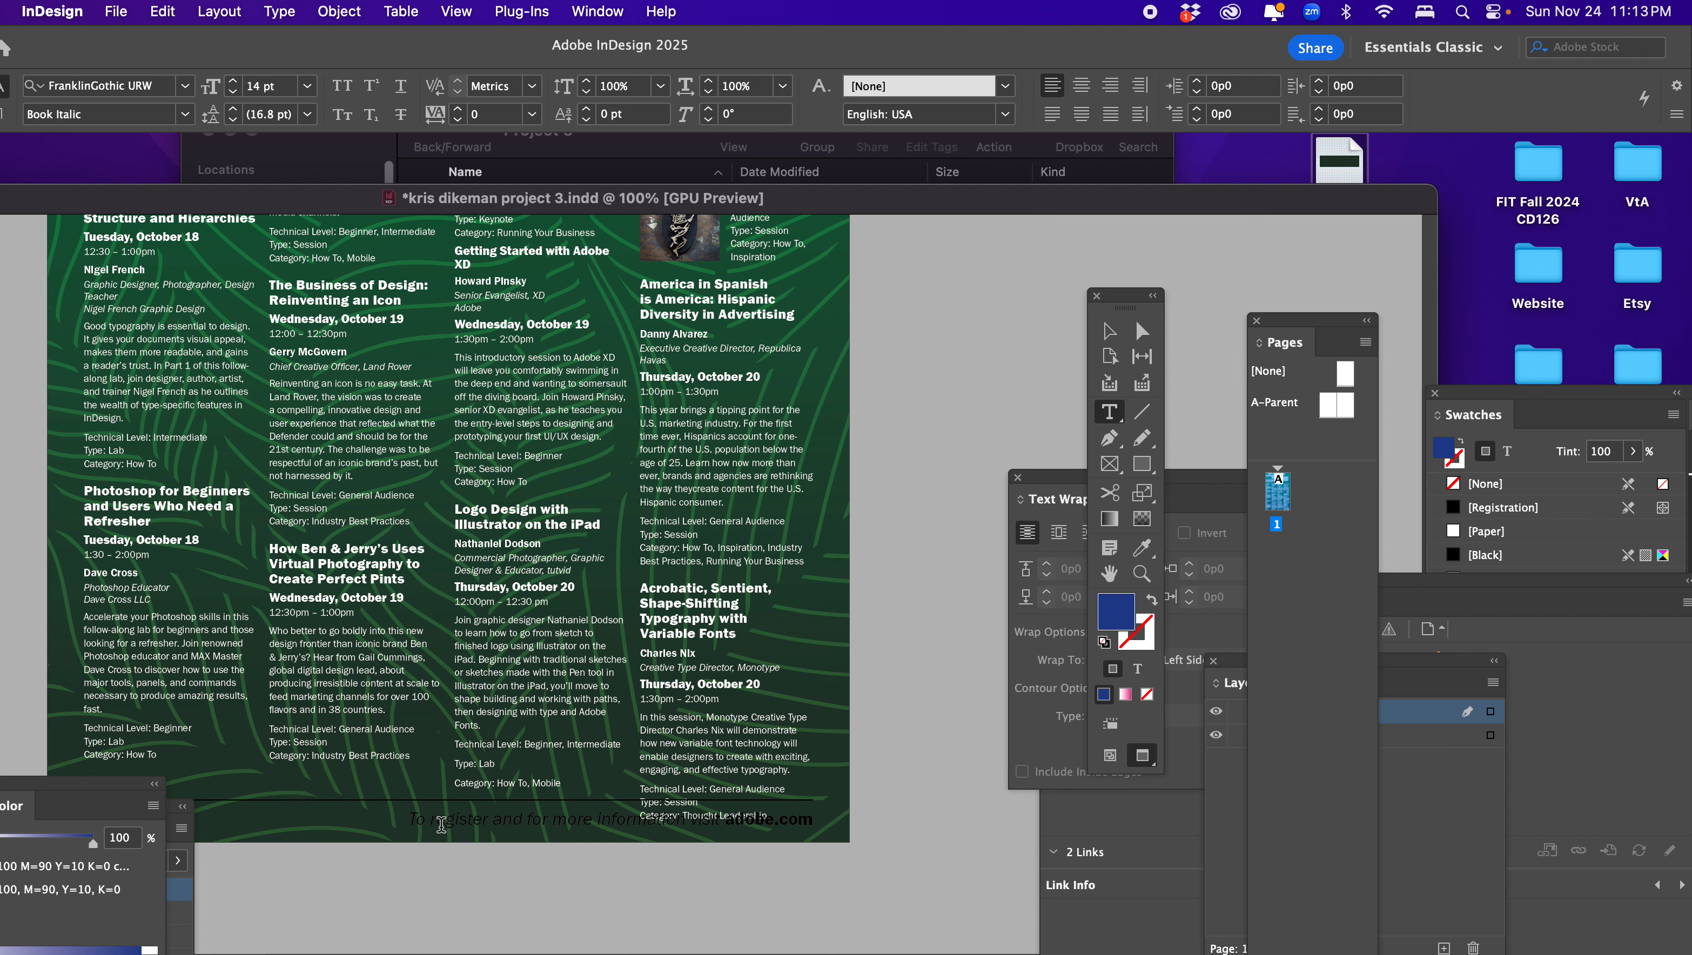
triple_click(443, 824)
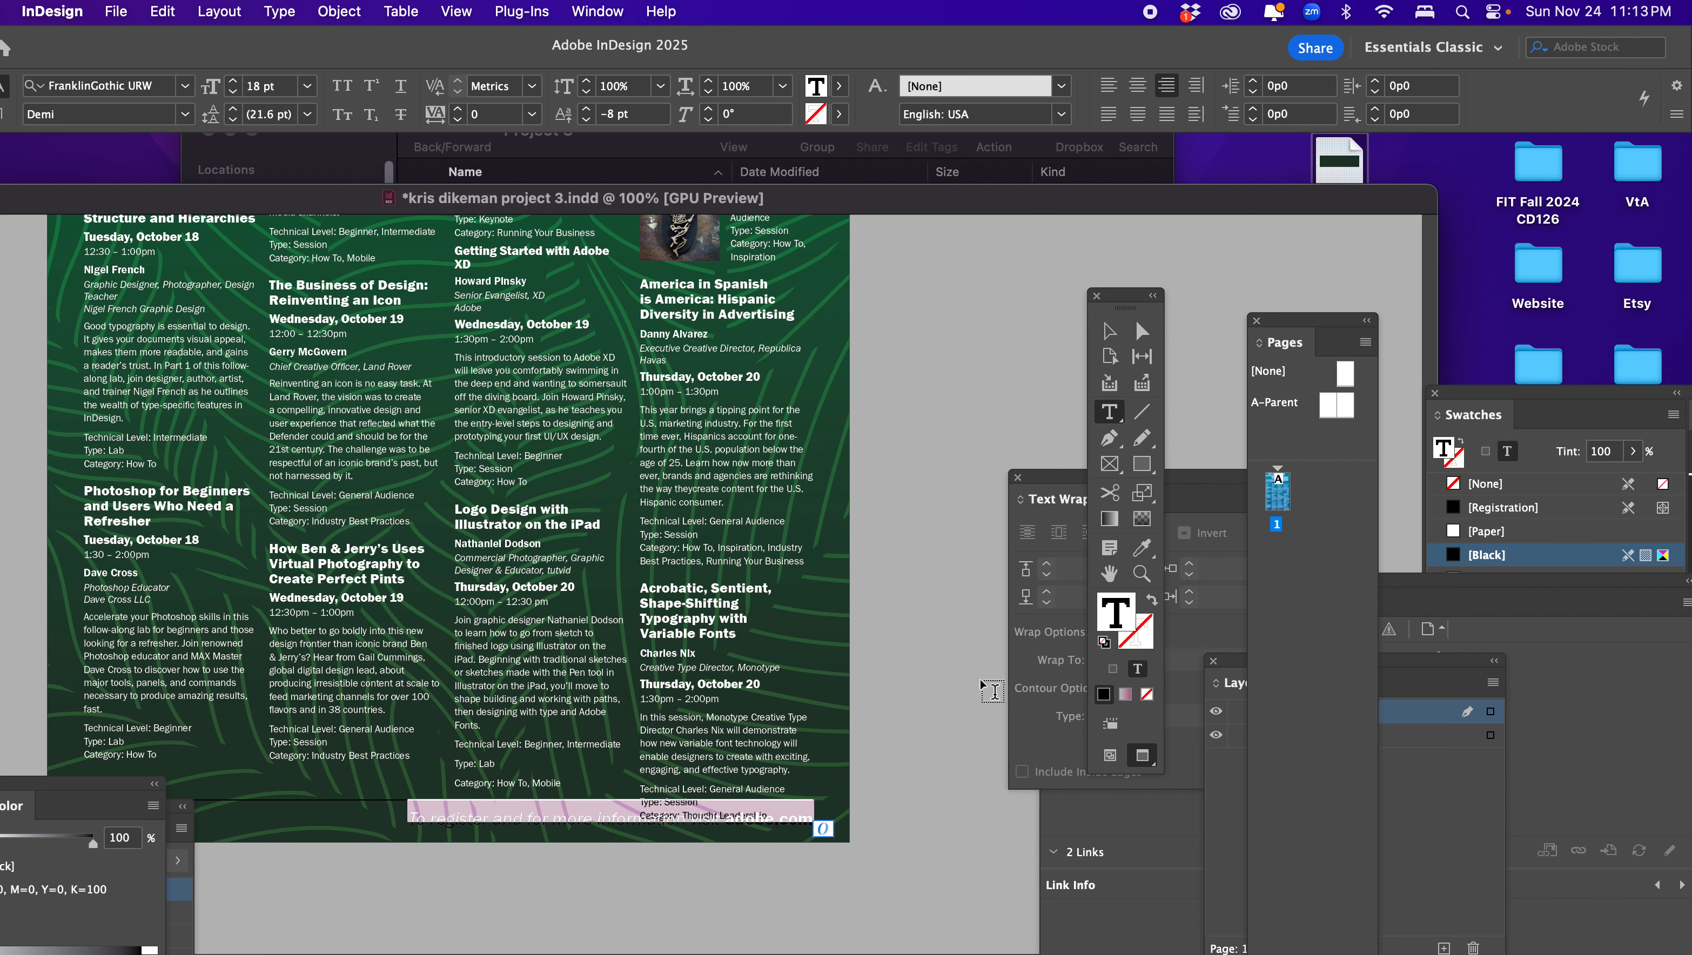
double_click(1124, 612)
drag(691, 491, 812, 366)
click(840, 369)
click(1037, 358)
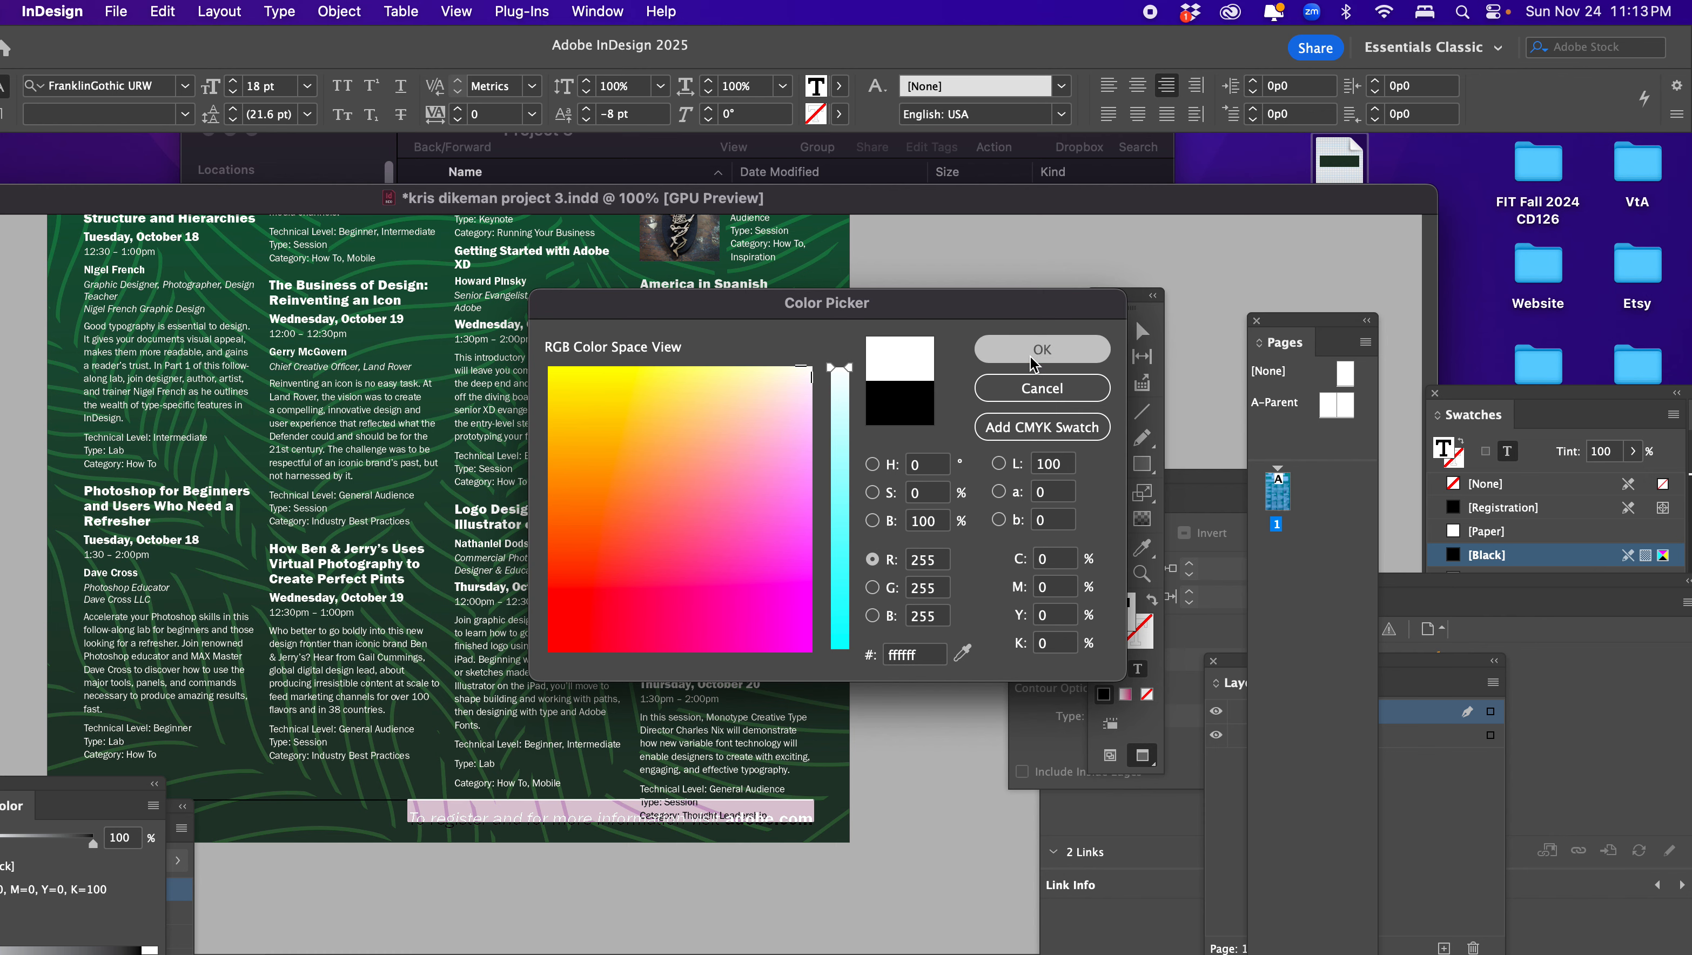
click(932, 849)
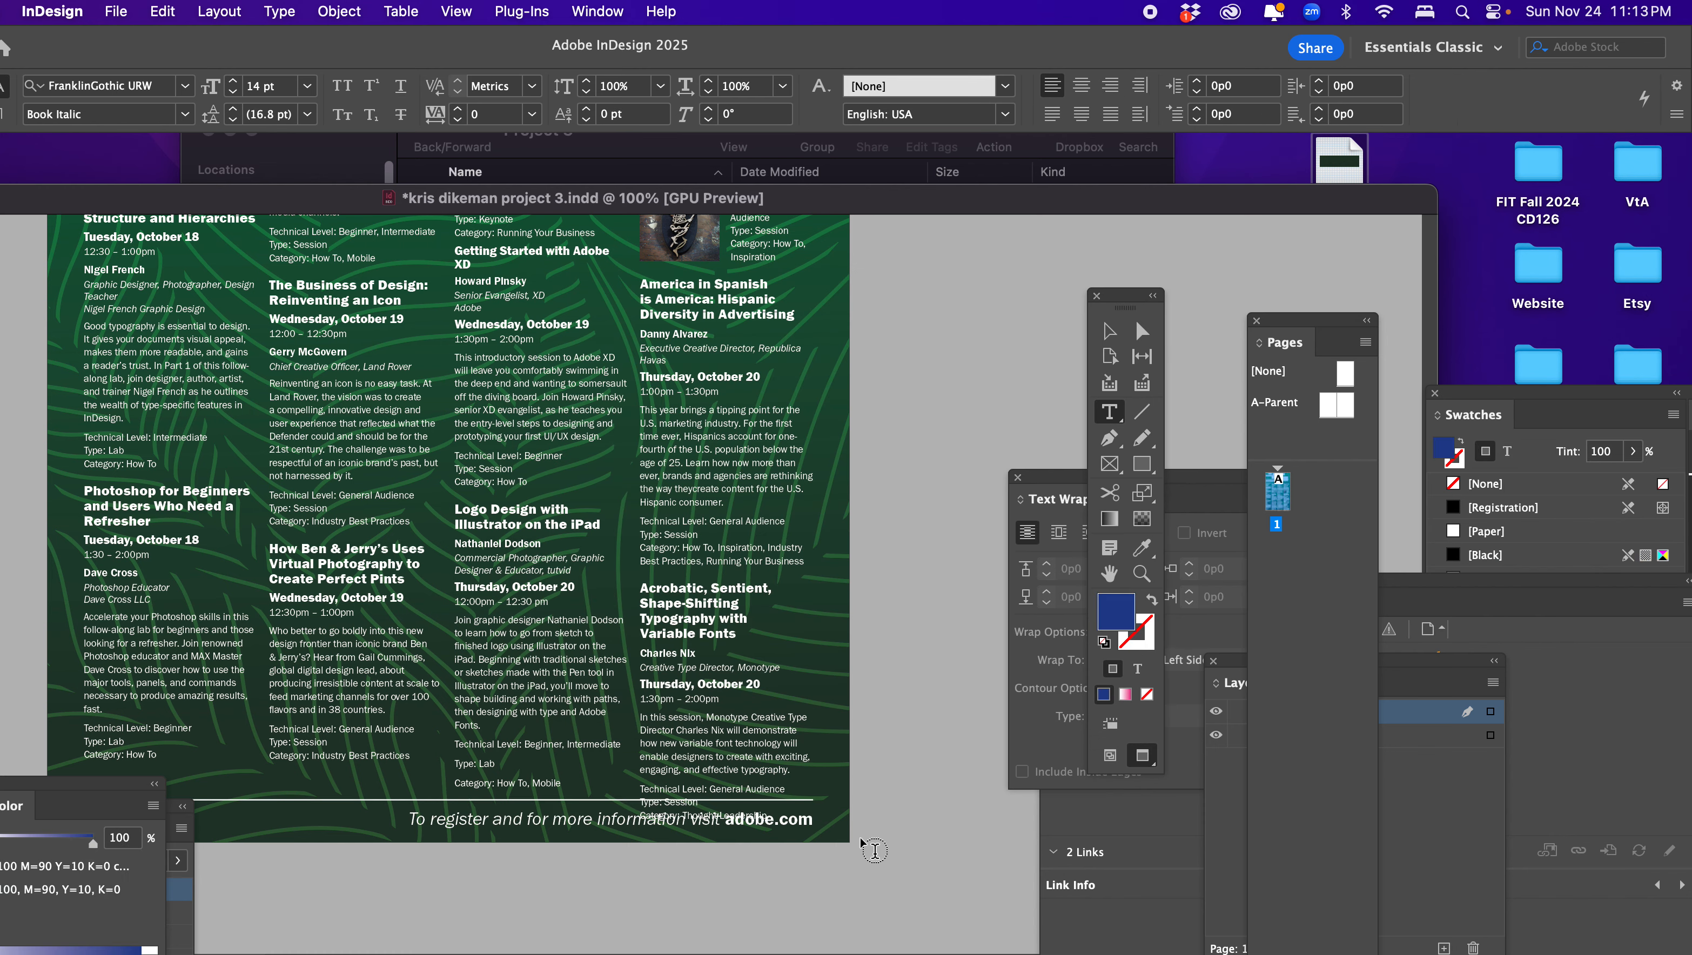
Review the poster from its footer up to the title and back to the session columns, checking text legibility against the green background
scroll(577, 564, up, 3)
scroll(398, 532, up, 3)
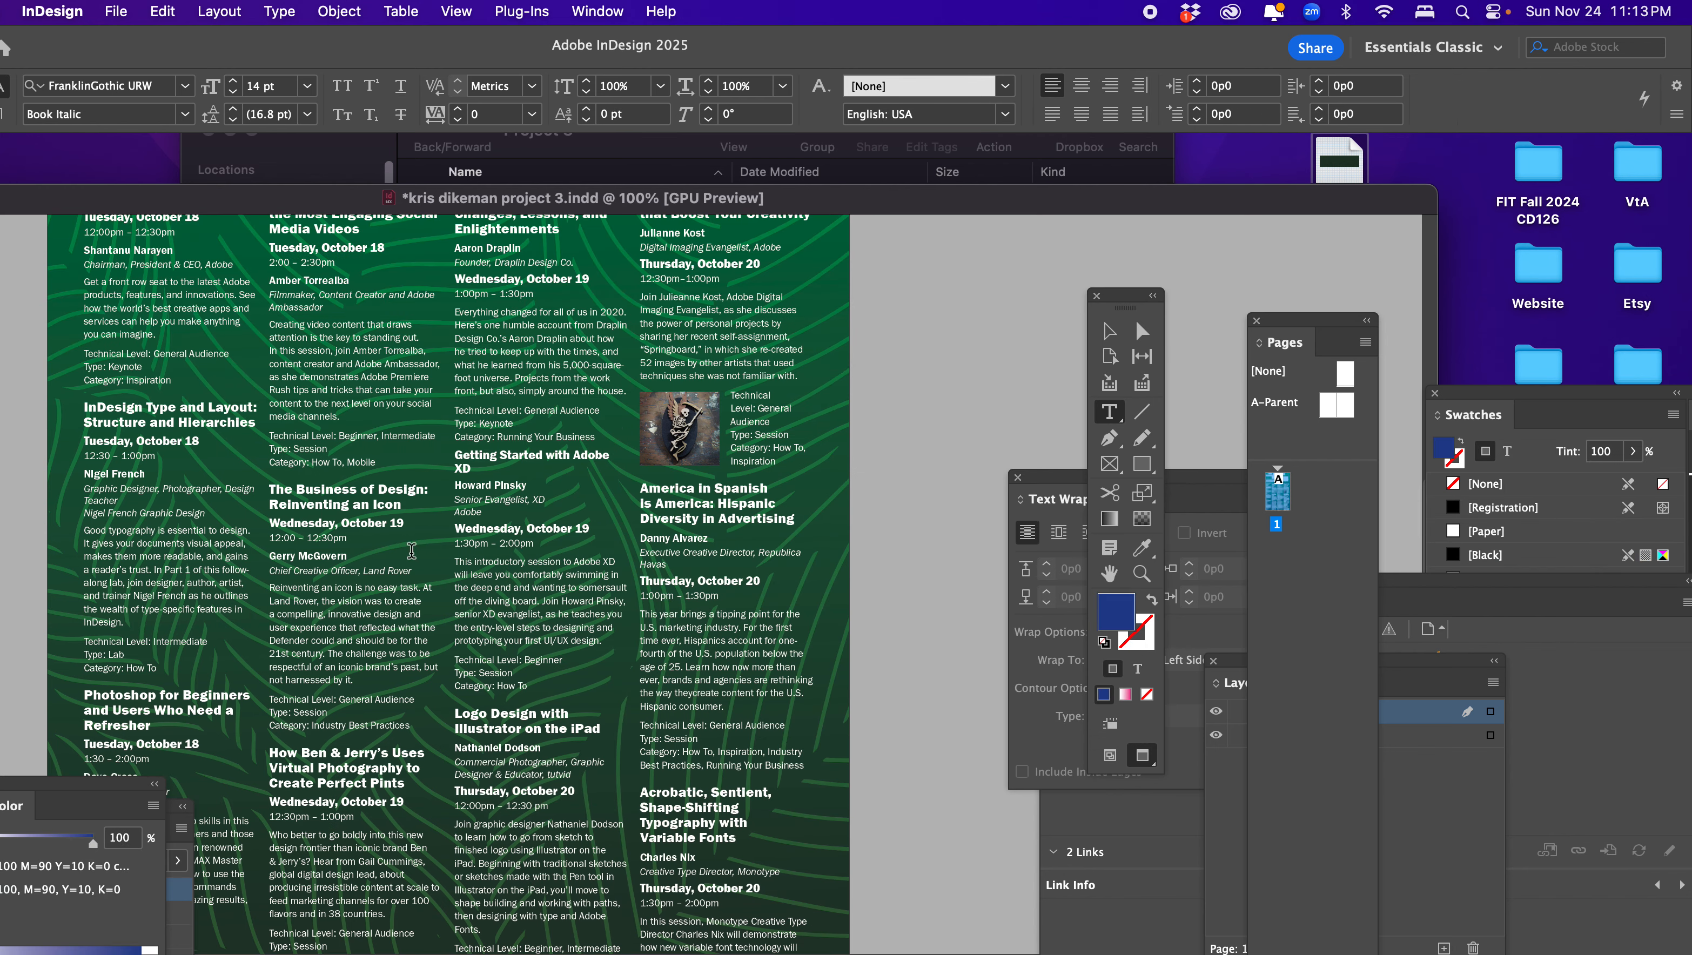
scroll(391, 478, up, 8)
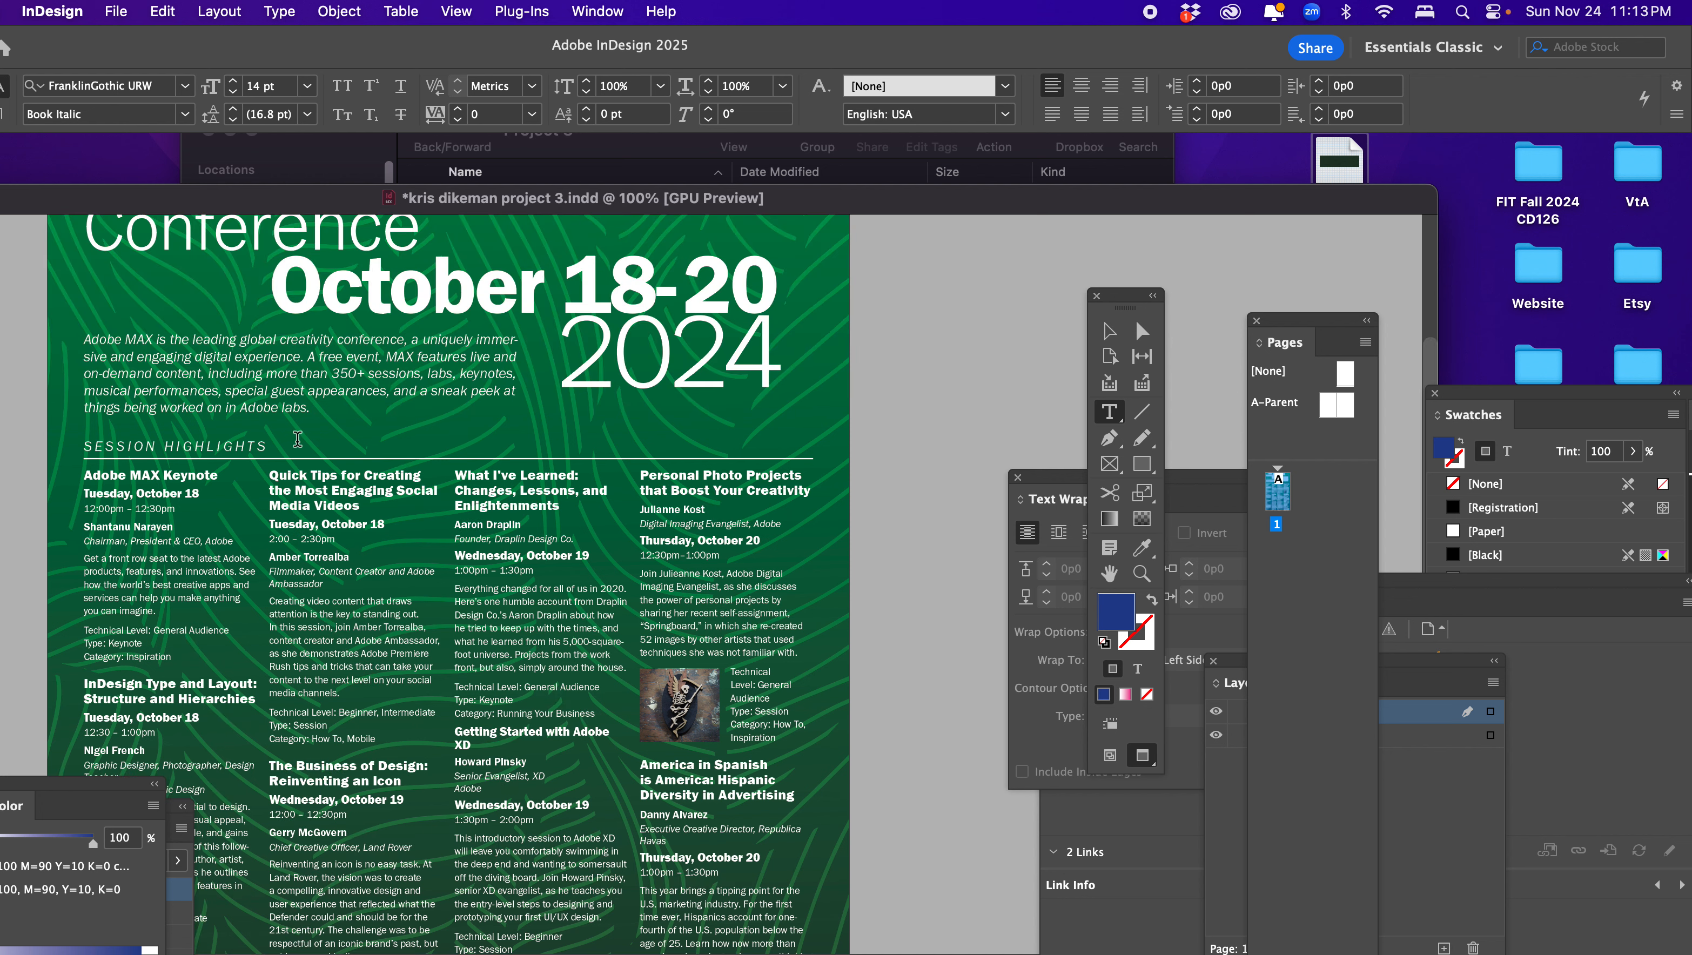
scroll(483, 445, up, 6)
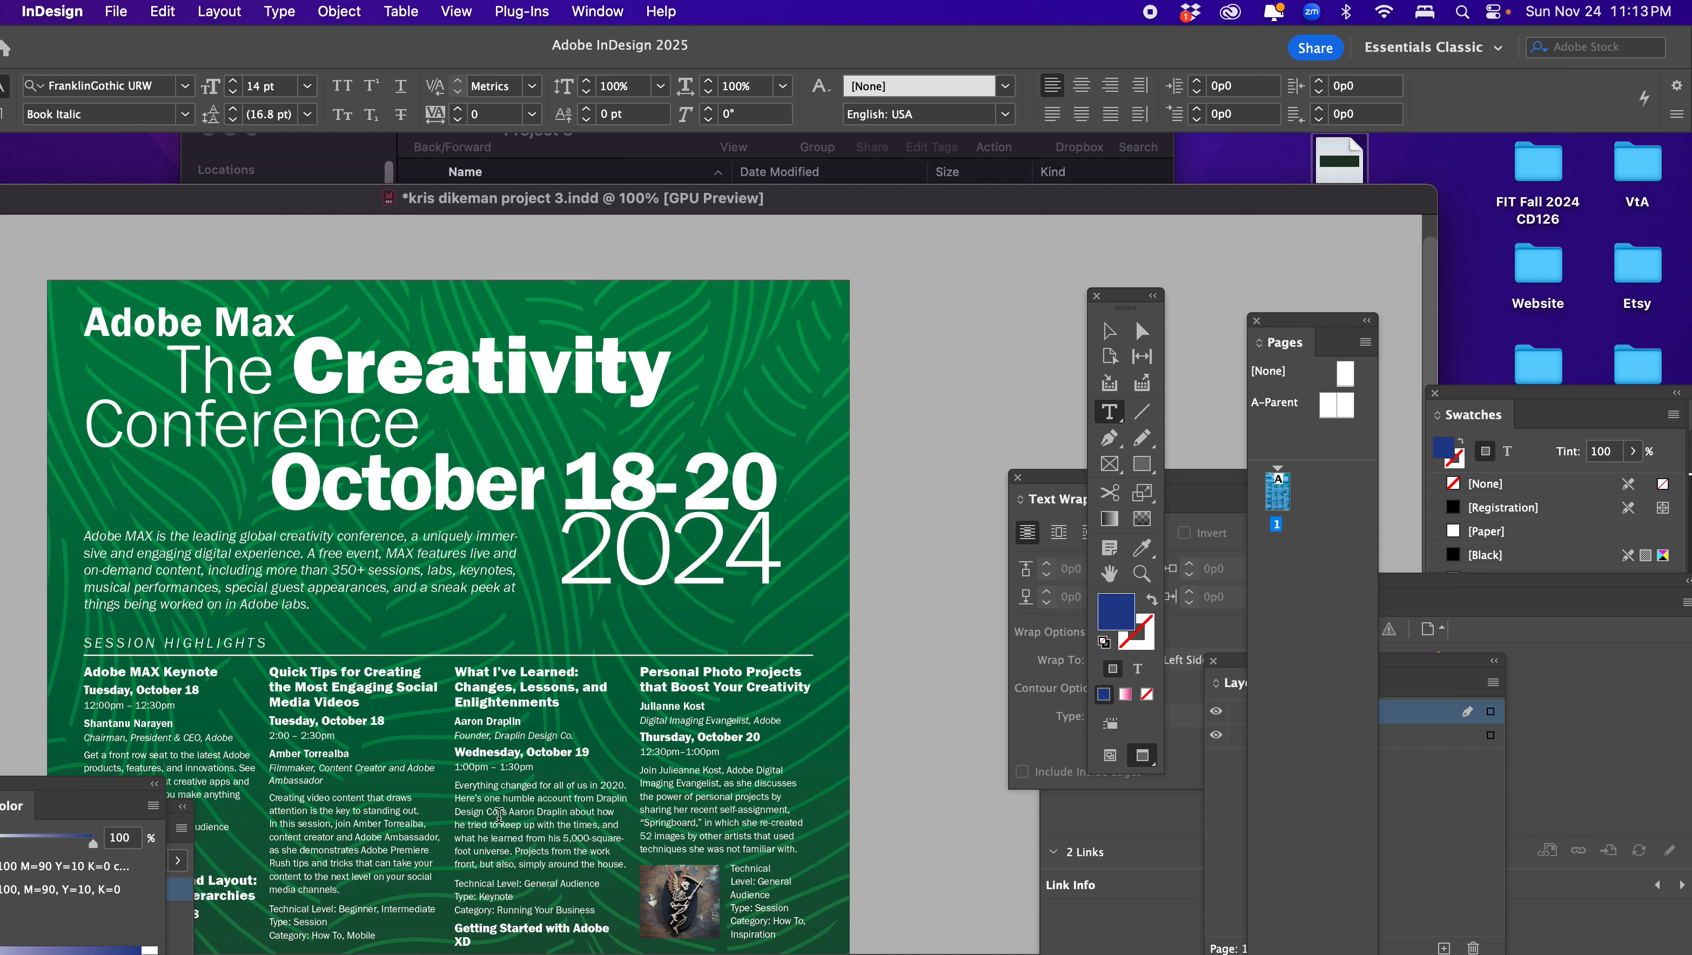
scroll(499, 815, down, 11)
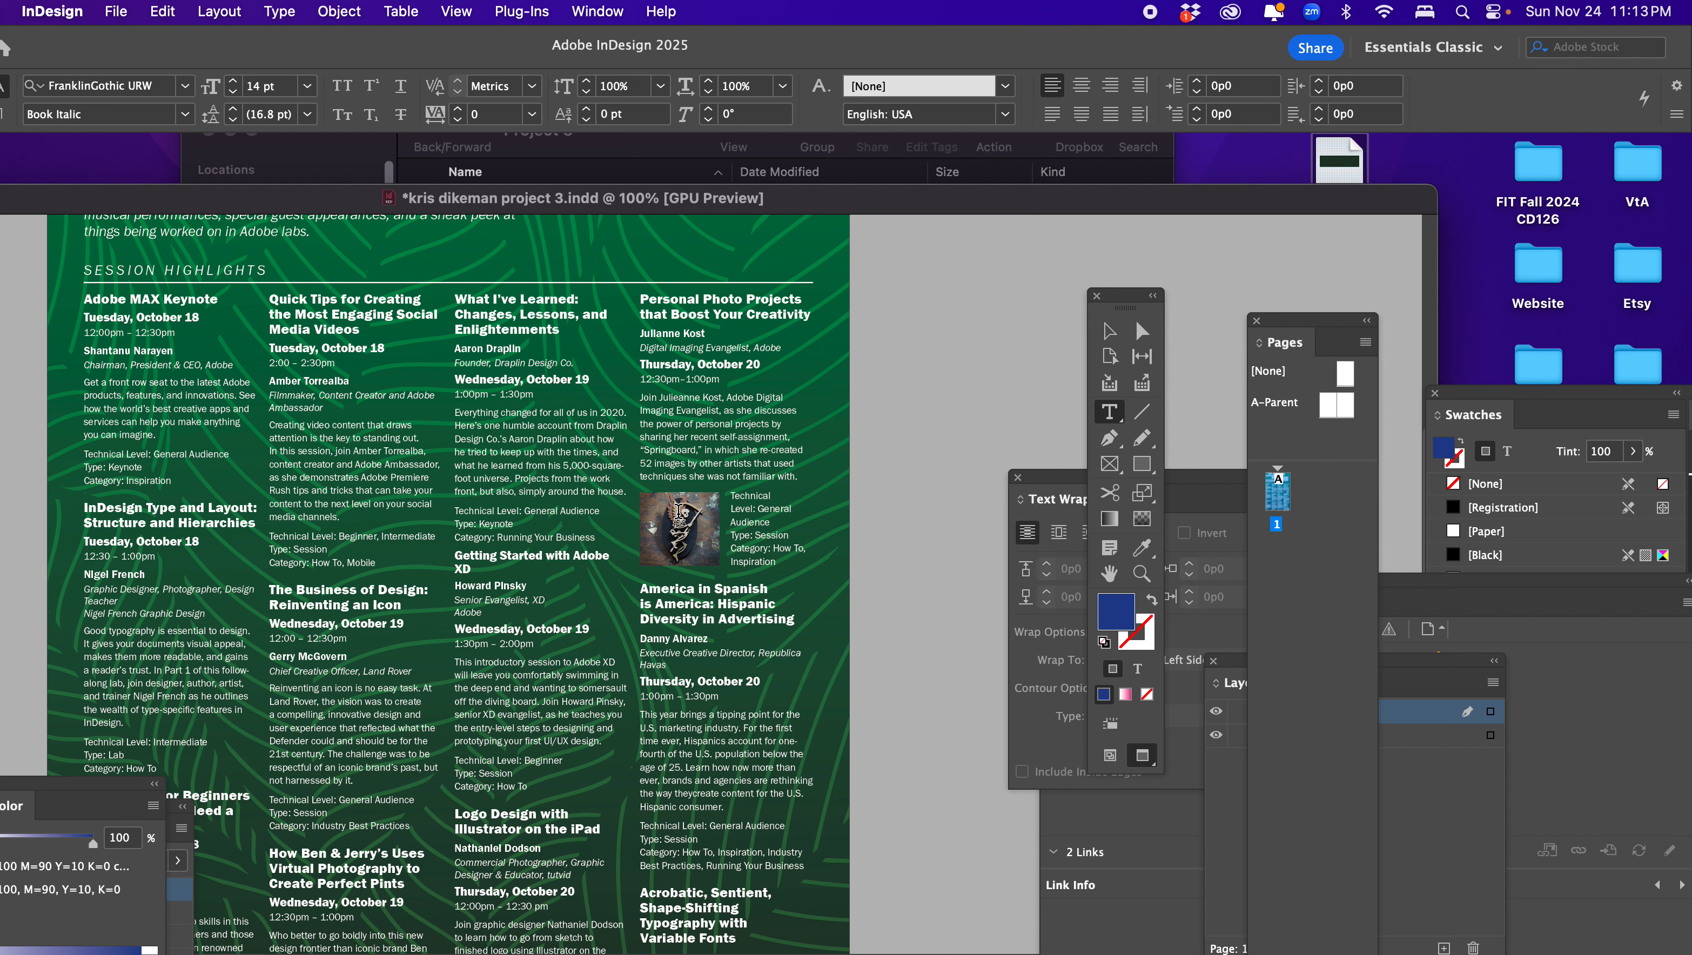
Select the brooch photo in the last session column and locate the Place command for importing images
key(Escape)
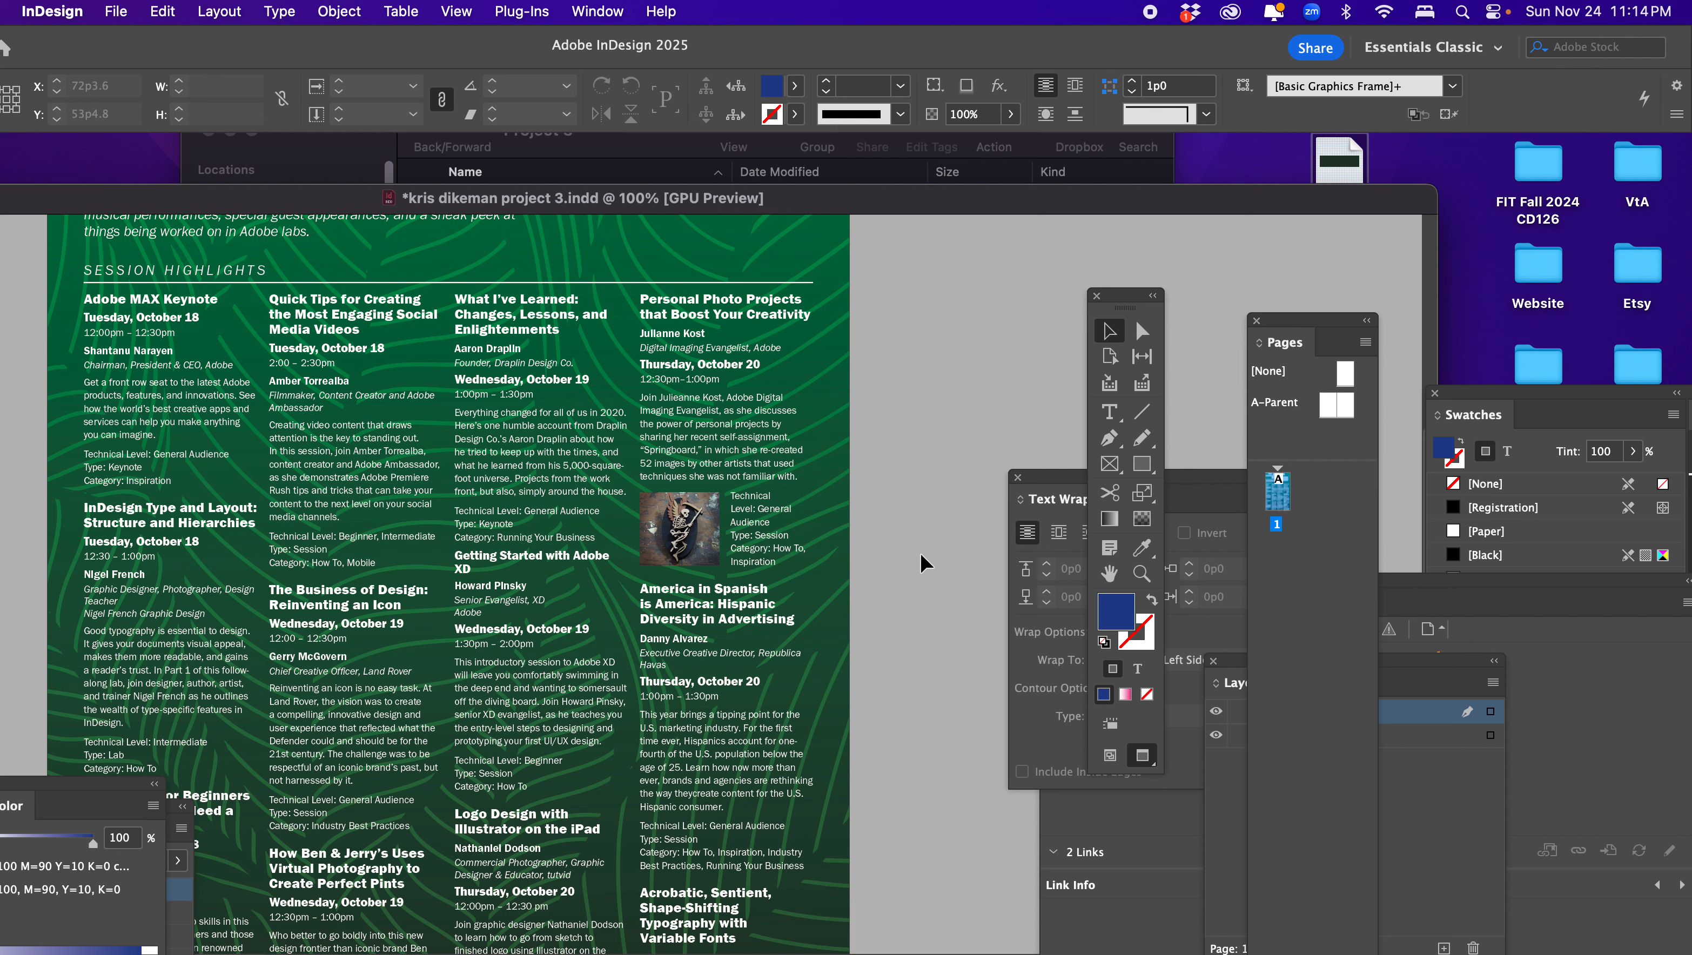
click(721, 527)
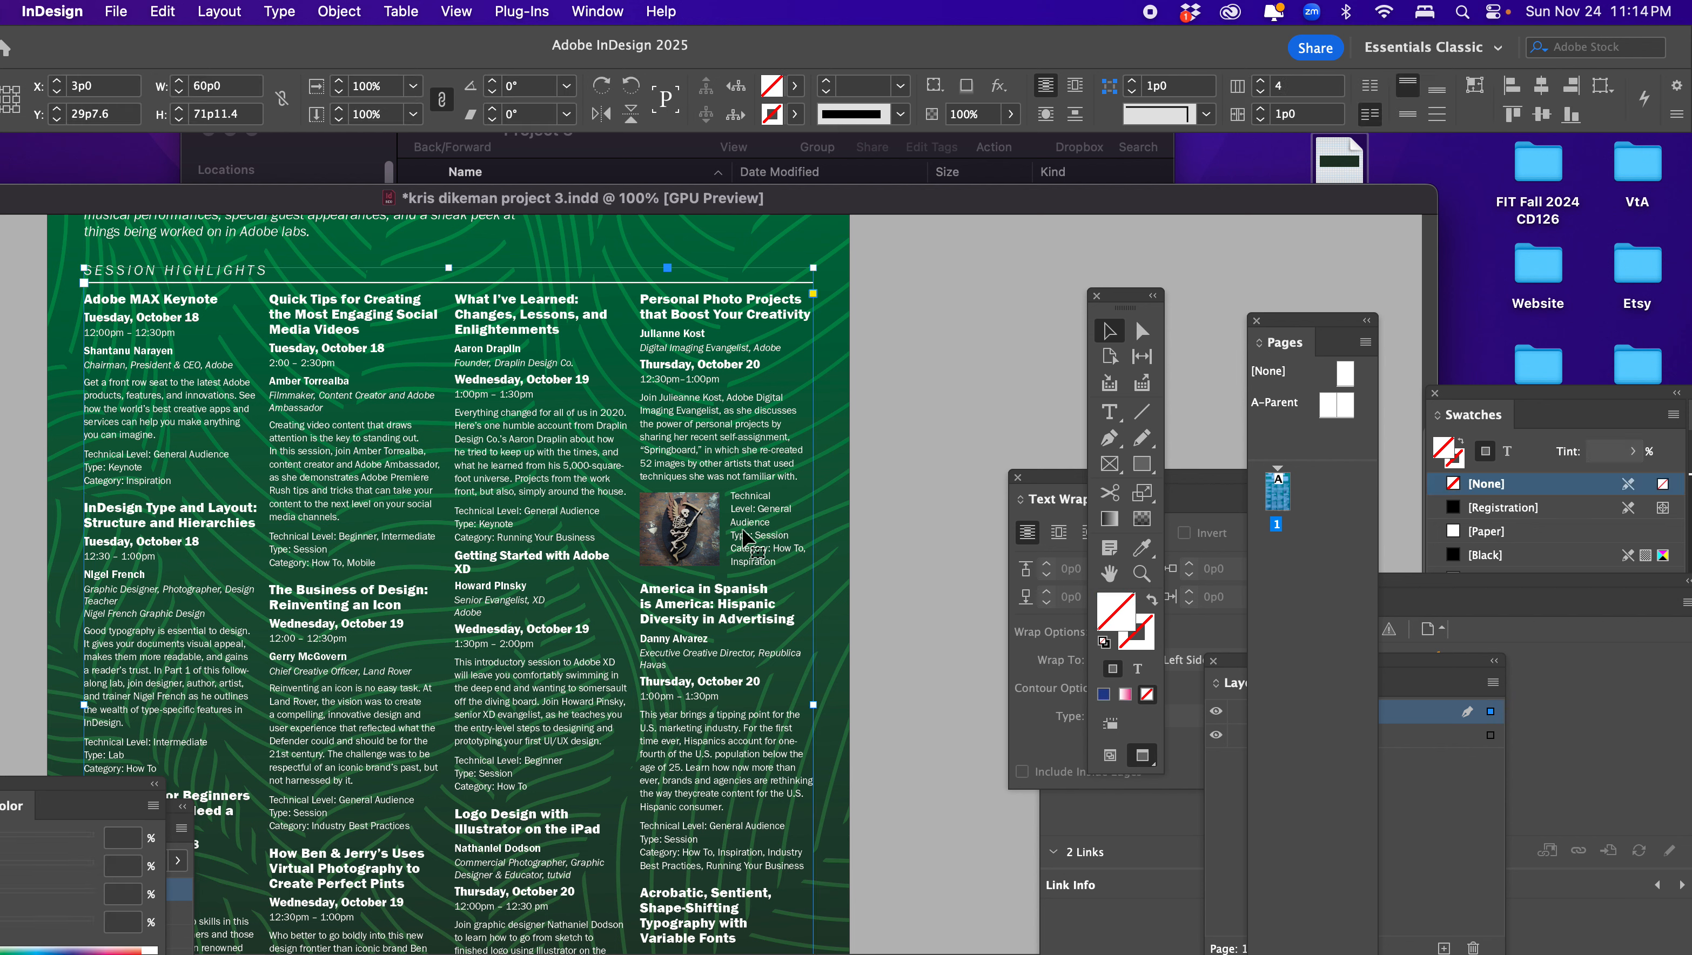
click(699, 521)
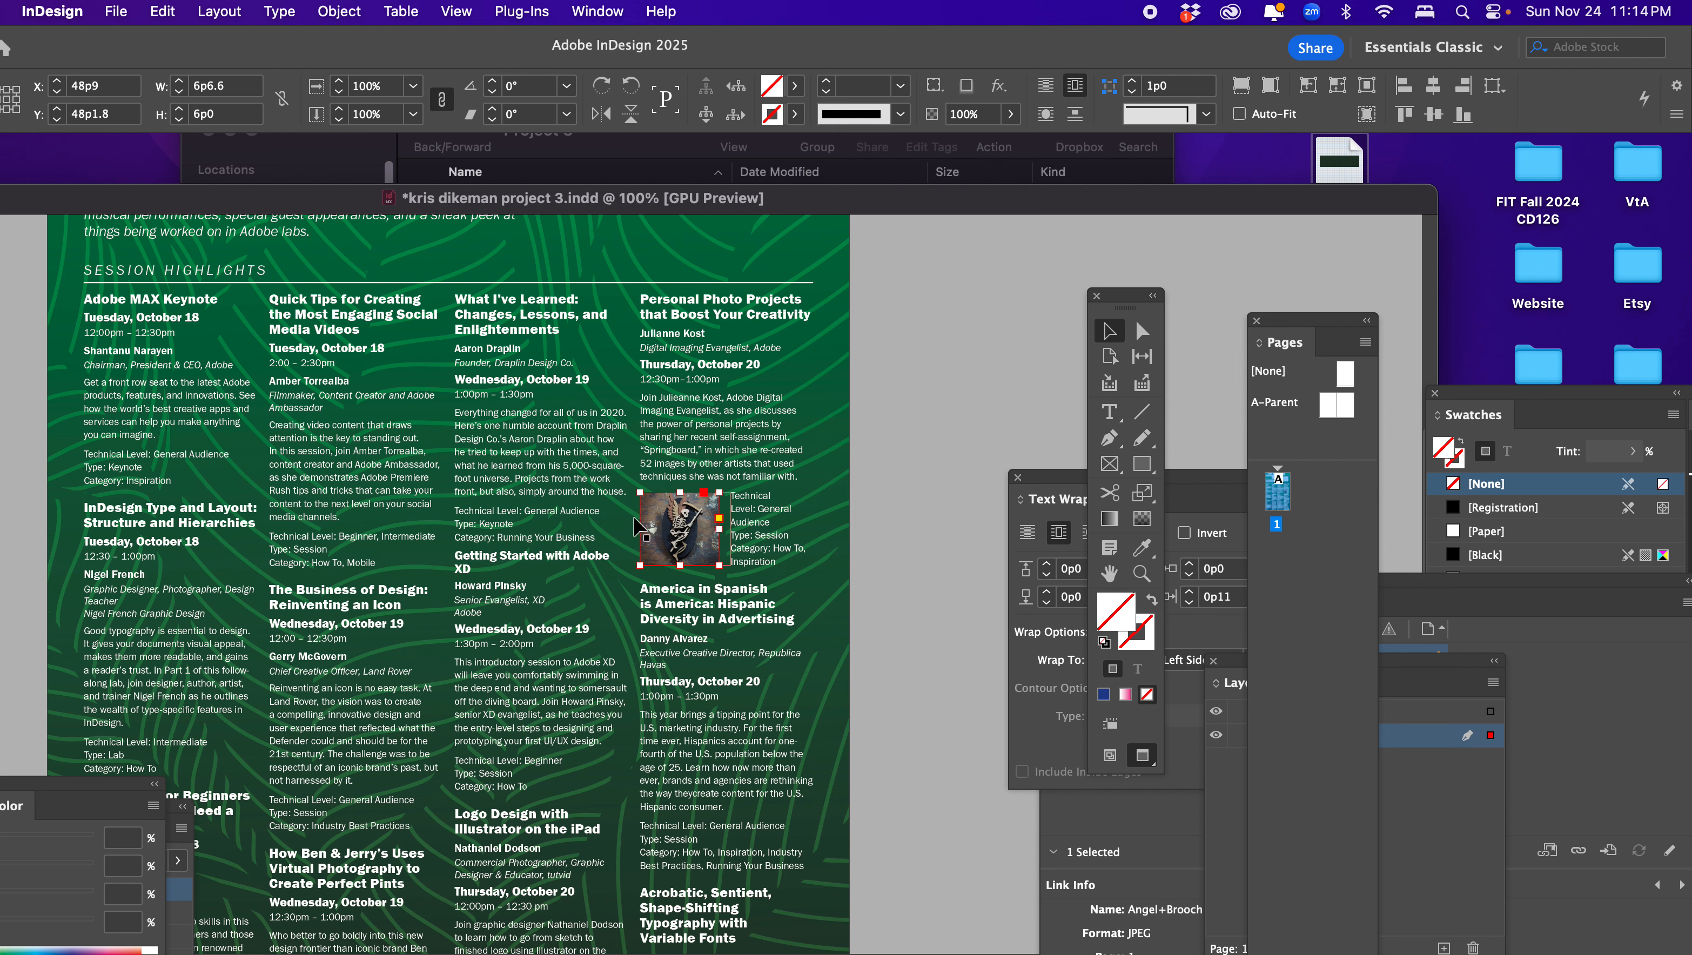
click(123, 8)
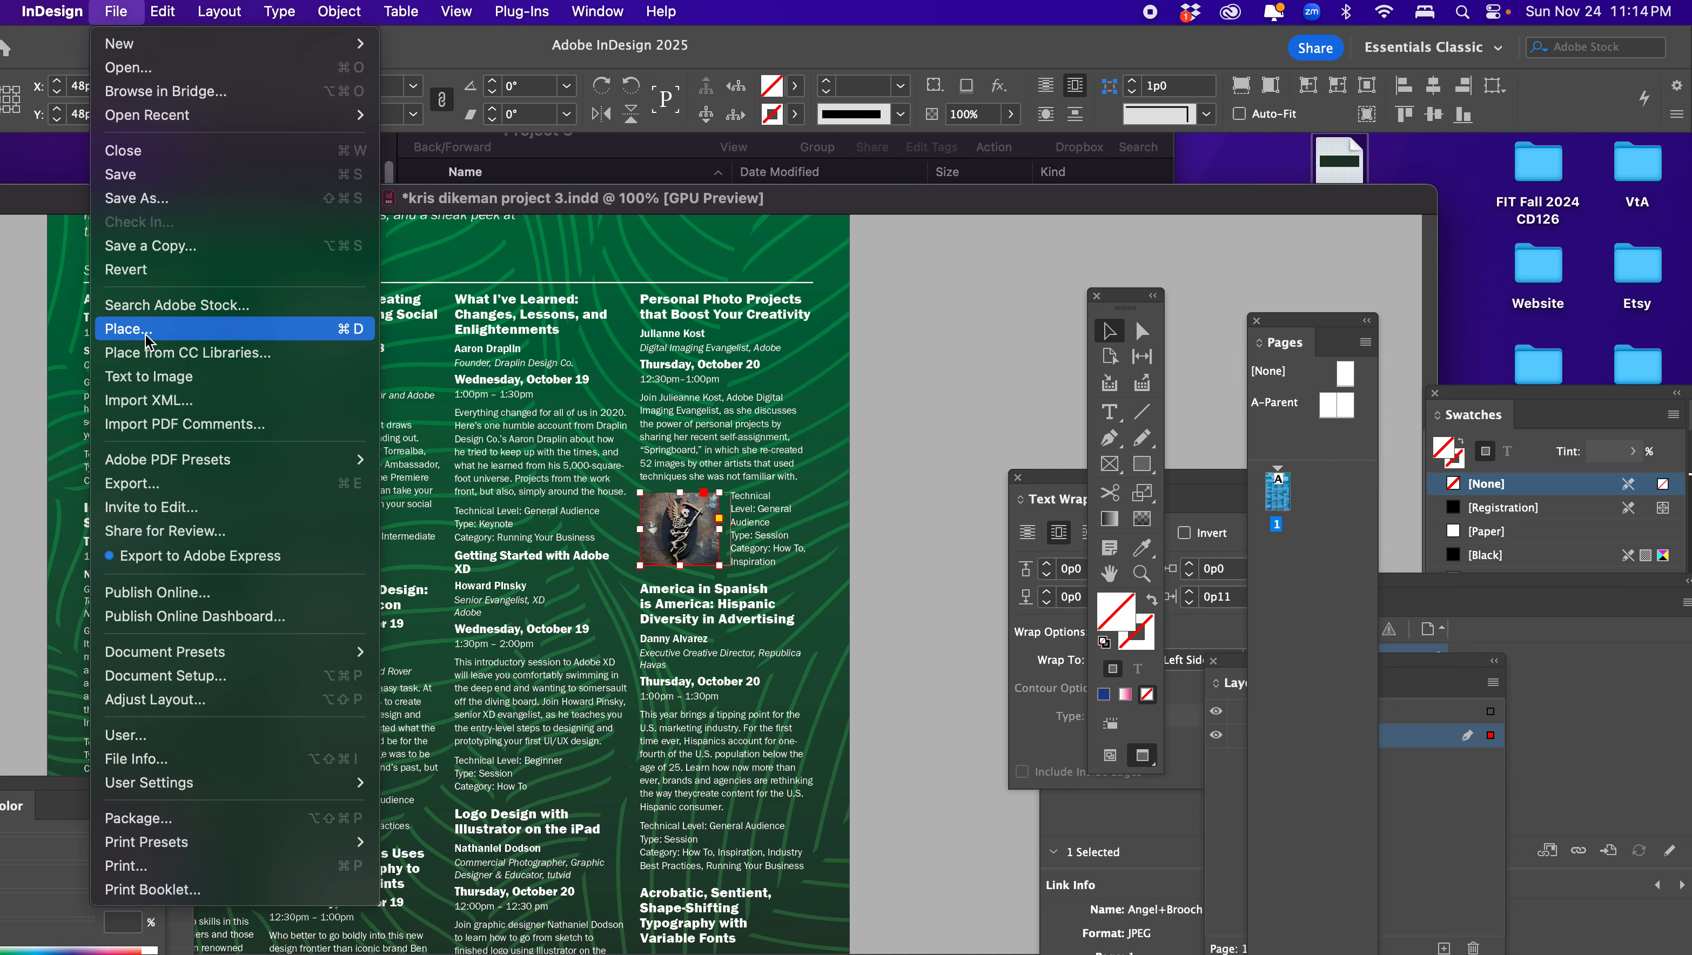
click(231, 334)
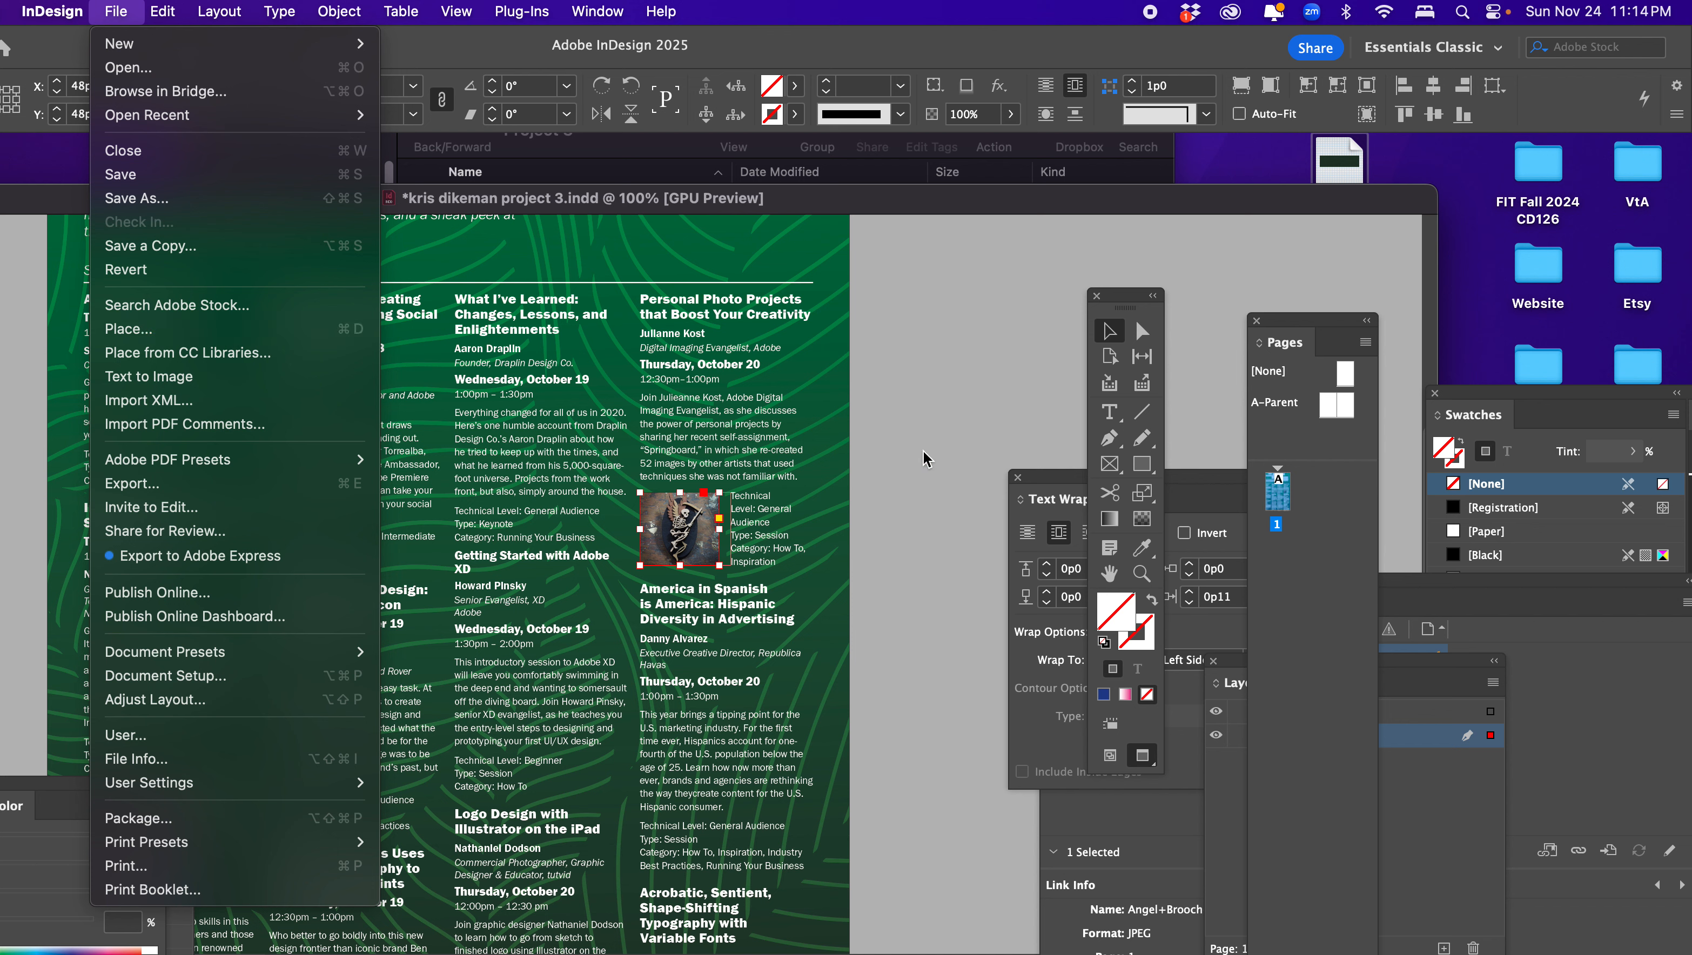